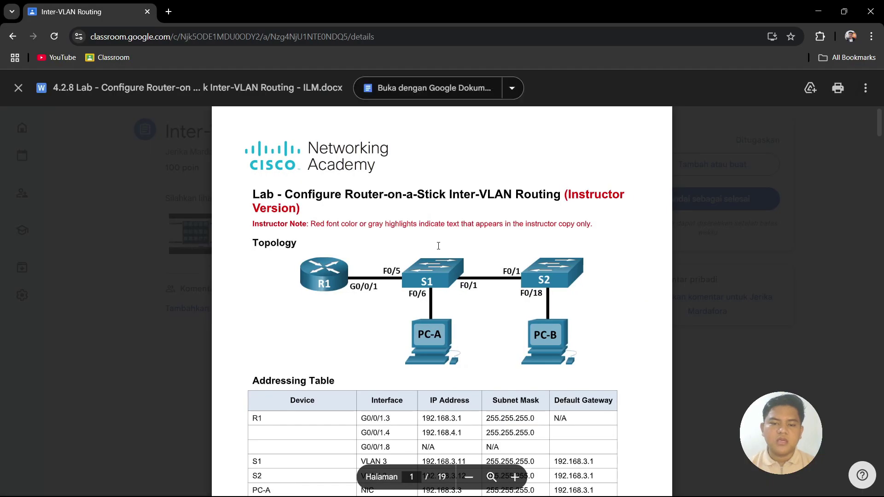
# - Arrange the lab document and Cisco Packet Tracer side by side, with slightly more width for the Packet Tracer workspace
pyautogui.scroll(-5, 415, 258)
pyautogui.scroll(5, 356, 278)
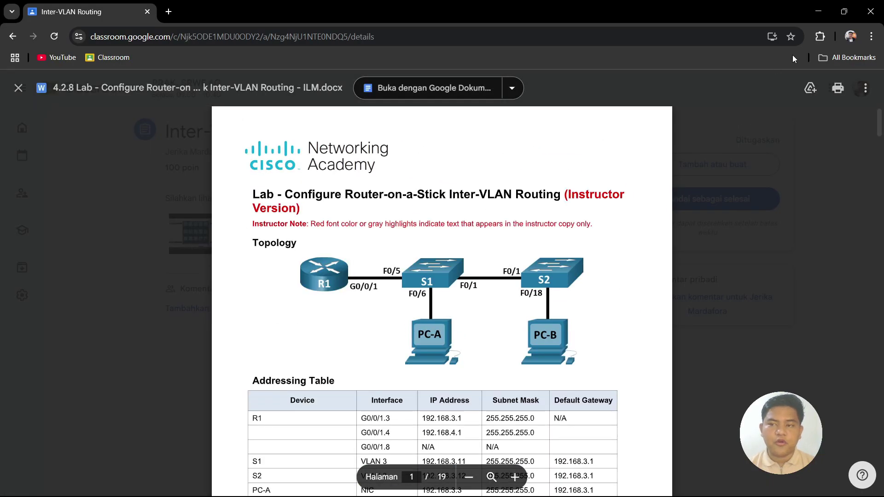
pyautogui.moveTo(841, 15)
pyautogui.click(764, 82)
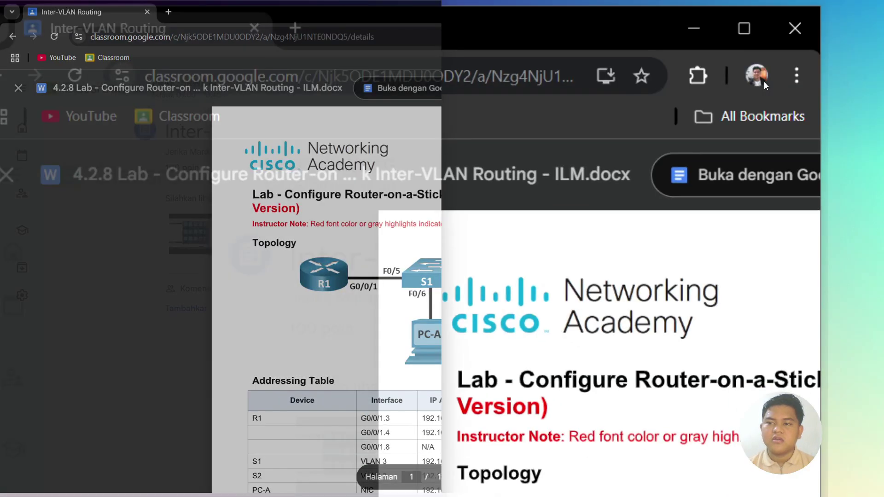
pyautogui.click(704, 305)
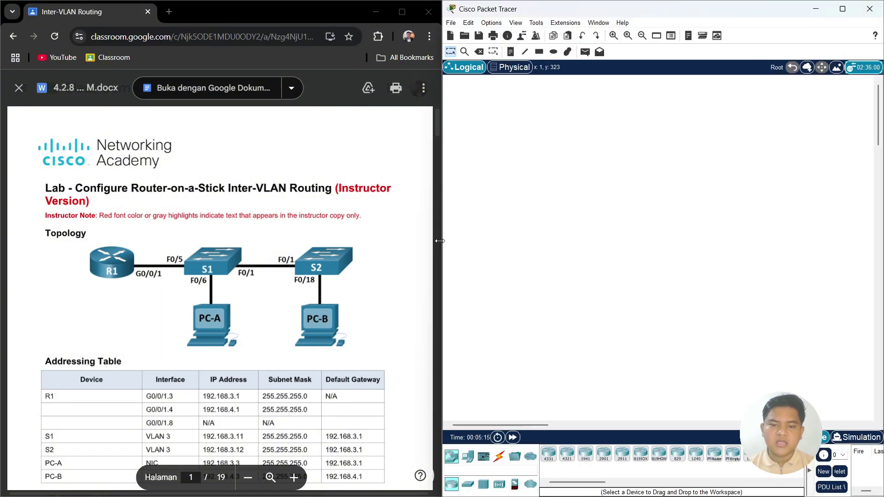
pyautogui.moveTo(440, 241); pyautogui.dragTo(403, 249)
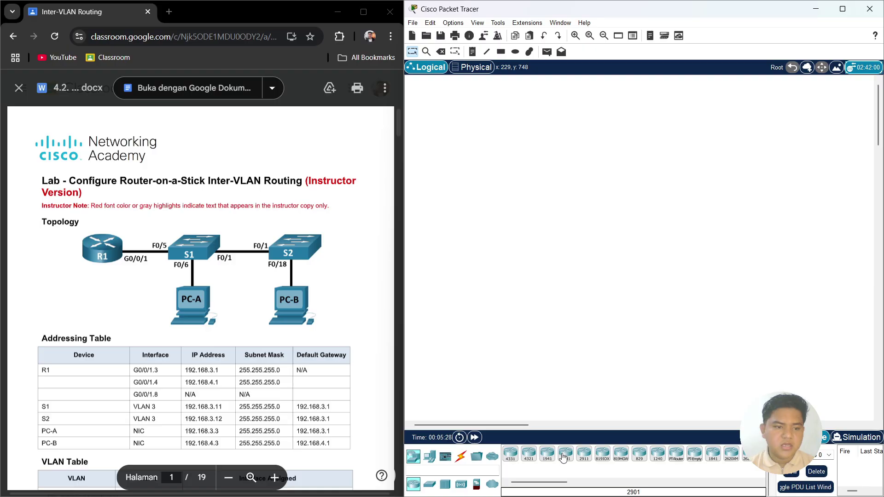
# - Place an ISR4331 router and two 2960 switches in a horizontal row on the logical workspace
pyautogui.click(512, 454)
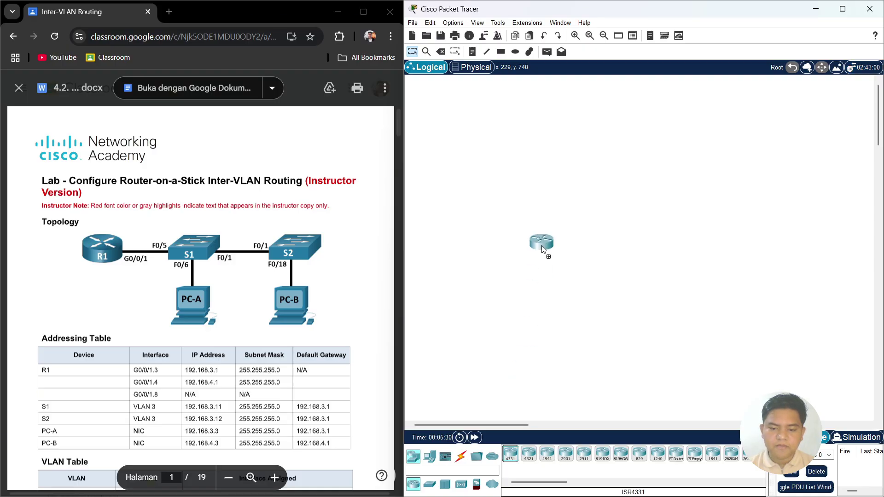
pyautogui.click(543, 235)
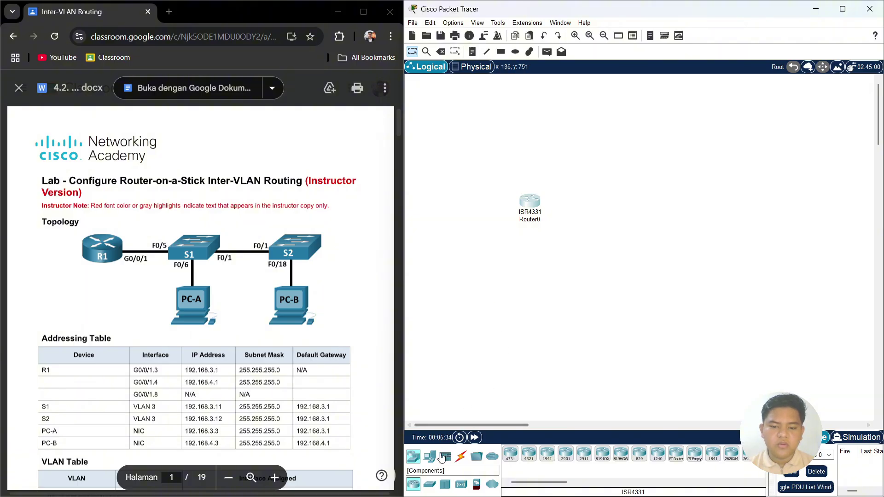
pyautogui.click(430, 484)
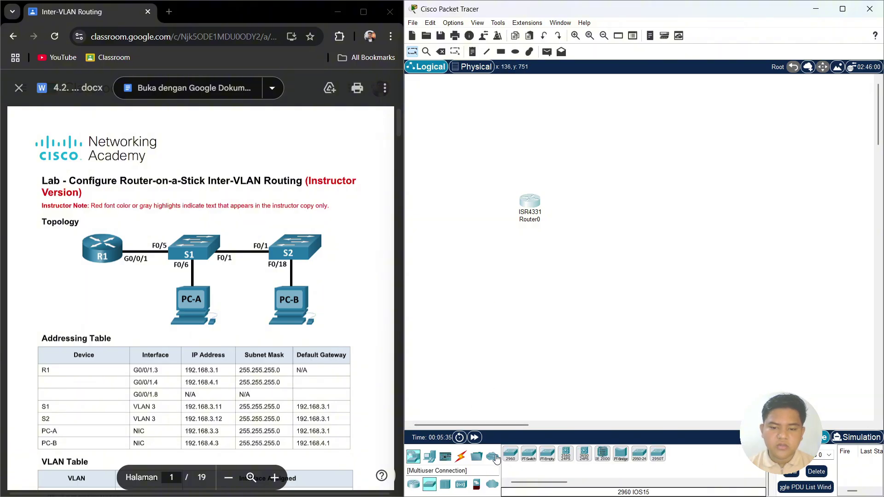
pyautogui.click(510, 454)
pyautogui.click(631, 205)
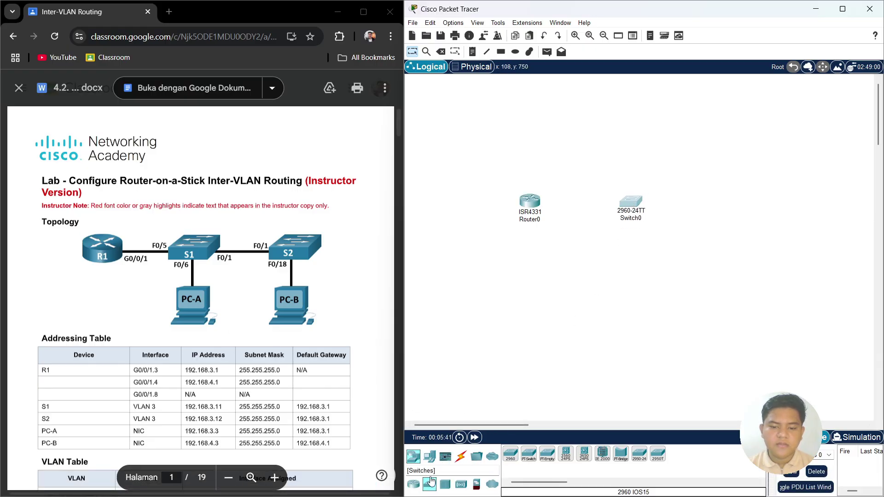
pyautogui.click(513, 454)
pyautogui.click(745, 211)
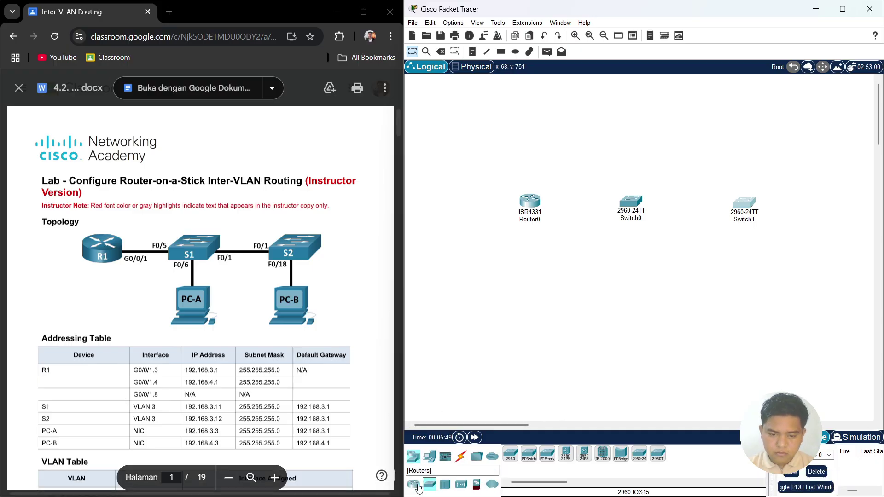
# - Add two PC end devices, one below each switch
pyautogui.click(430, 456)
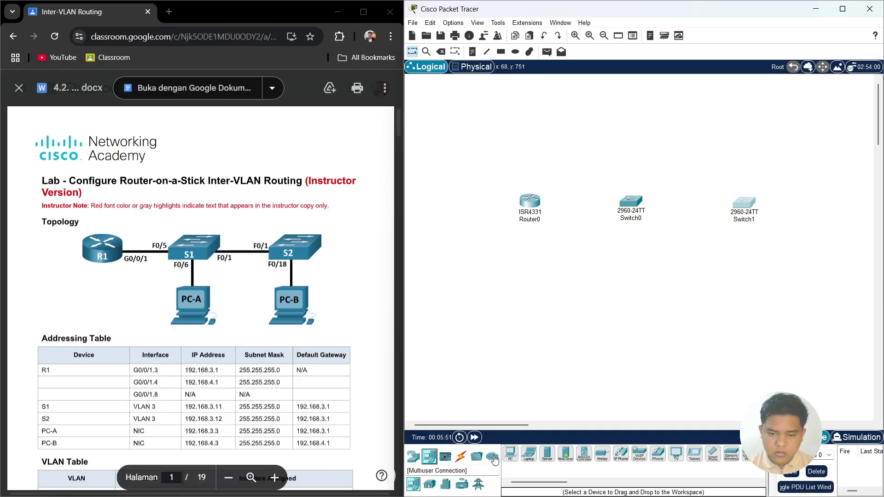
pyautogui.moveTo(510, 455); pyautogui.dragTo(638, 291)
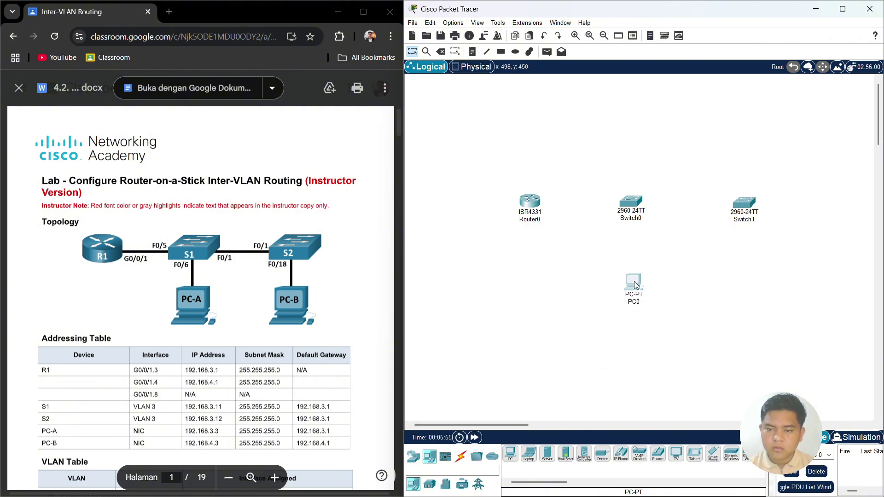
pyautogui.moveTo(510, 455); pyautogui.dragTo(743, 284)
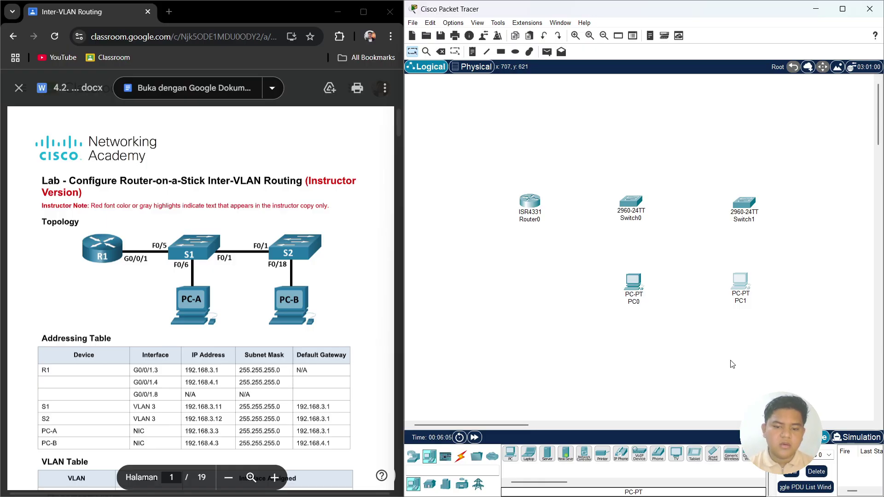
# - Connect the router's GigabitEthernet0/0/1 to FastEthernet0/5 on Switch0 with a copper straight-through cable
pyautogui.click(461, 456)
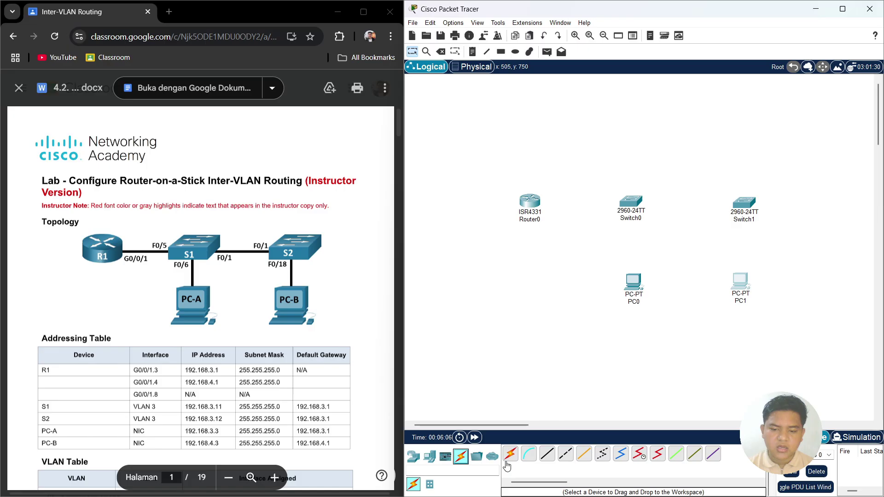
pyautogui.click(548, 456)
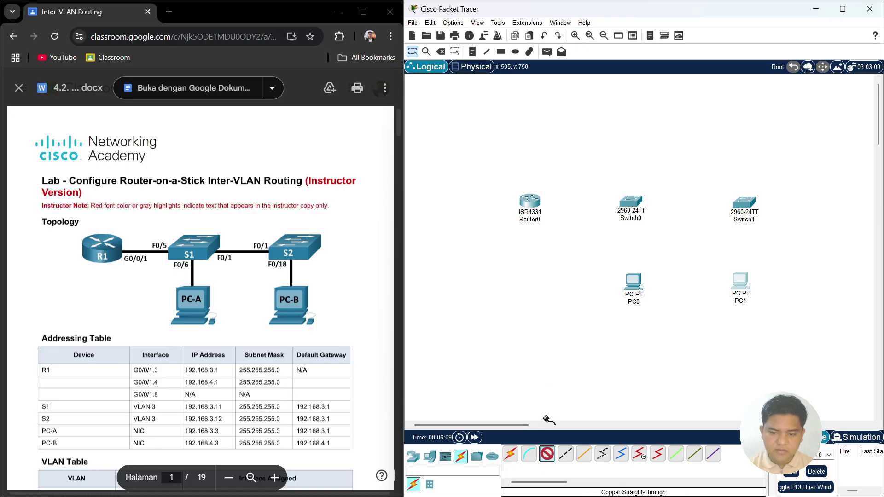
pyautogui.click(526, 194)
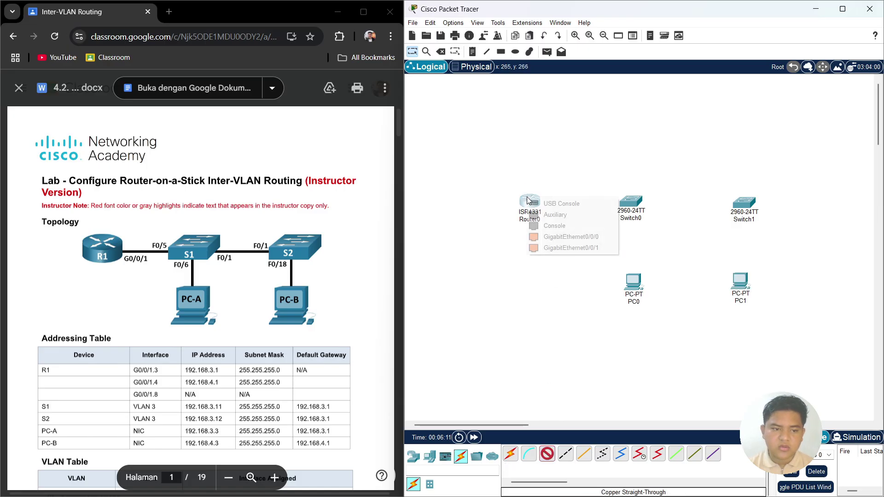
pyautogui.click(560, 249)
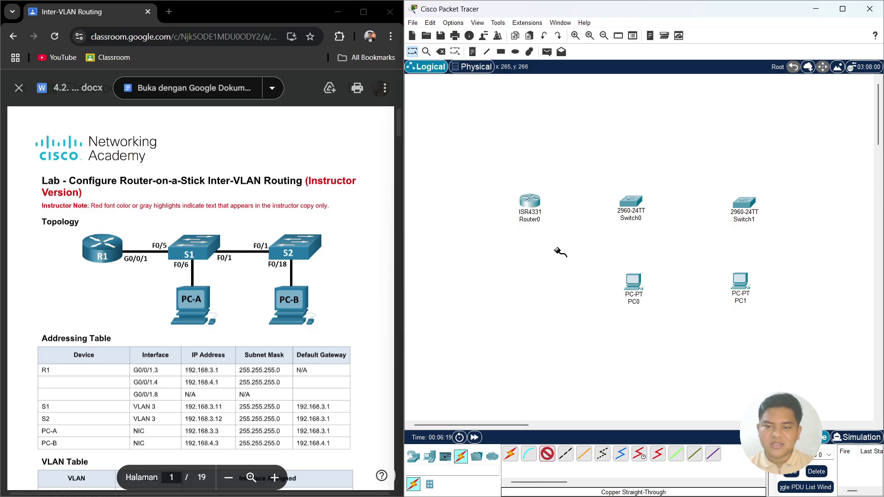
pyautogui.click(632, 203)
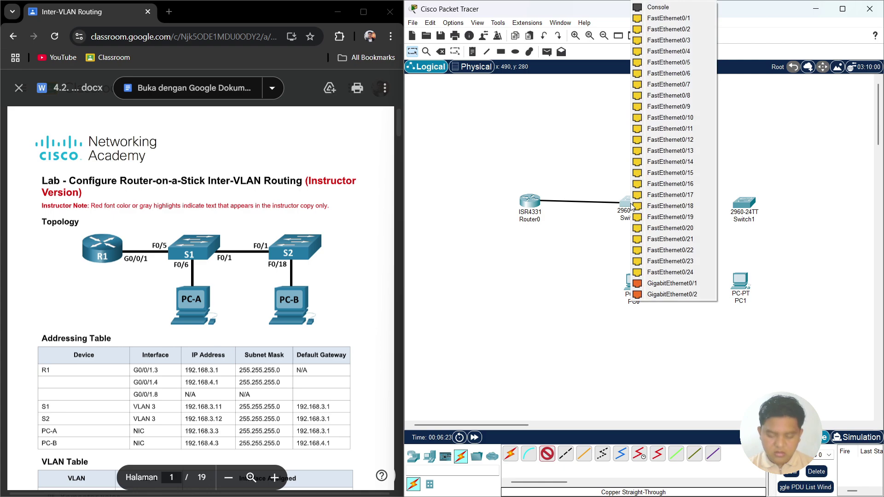
pyautogui.click(668, 62)
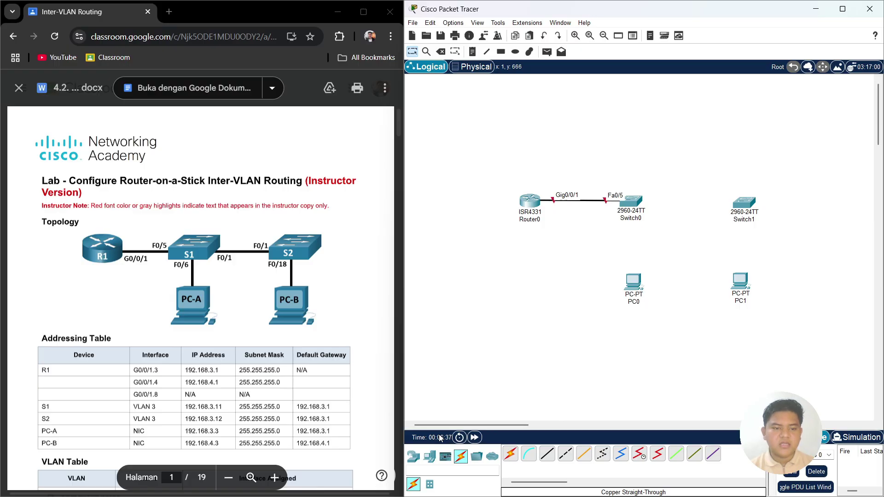
# - Connect PC0's FastEthernet0 to FastEthernet0/6 on Switch0 with a copper straight-through cable
pyautogui.scroll(-1, 81, 493)
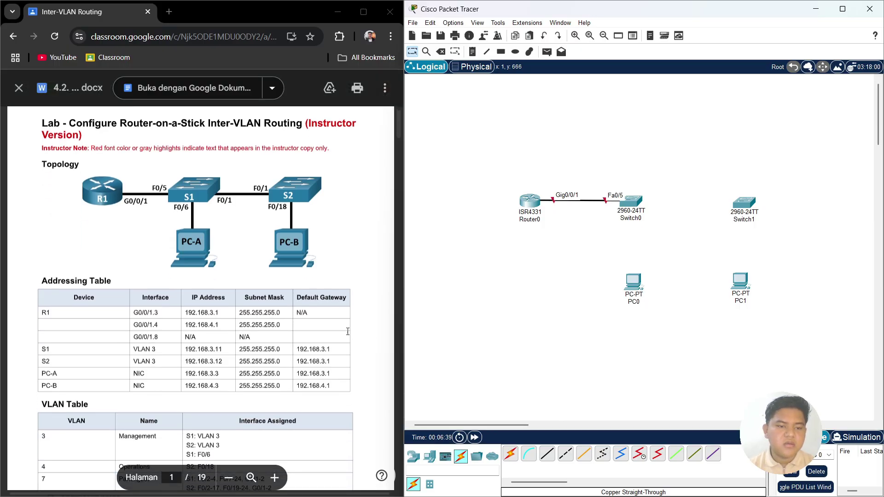
pyautogui.click(548, 455)
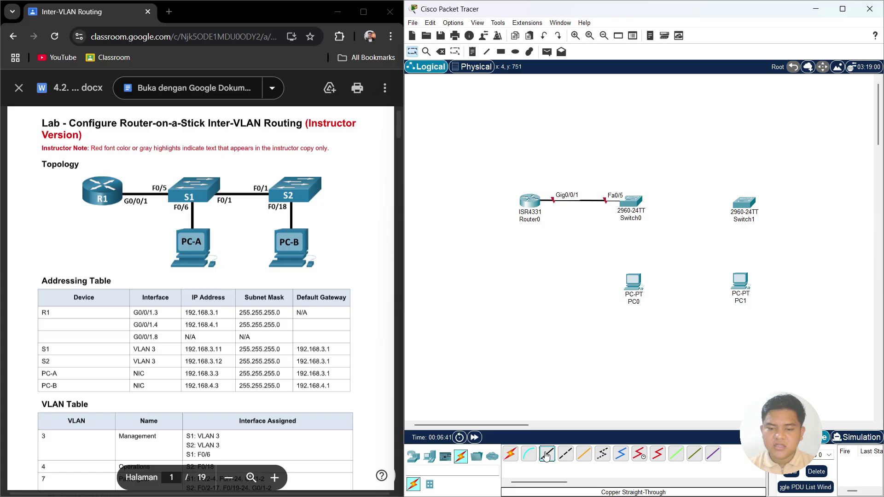
pyautogui.click(636, 287)
pyautogui.click(662, 325)
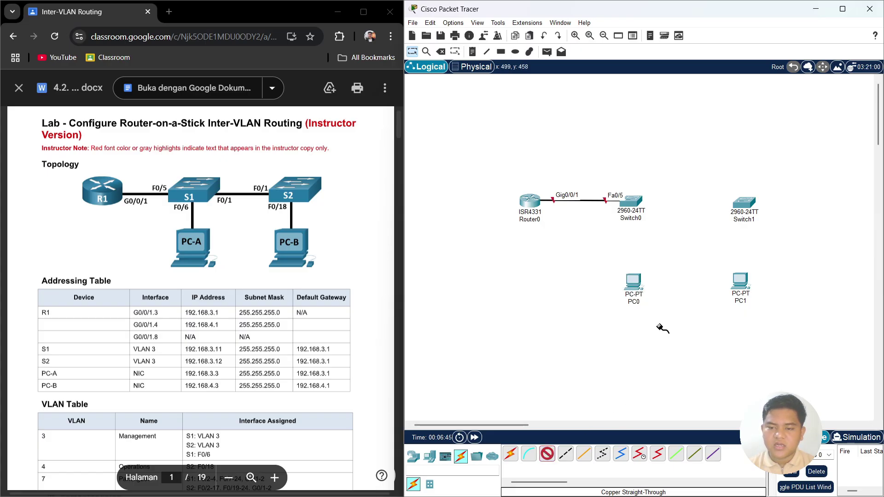
pyautogui.click(631, 207)
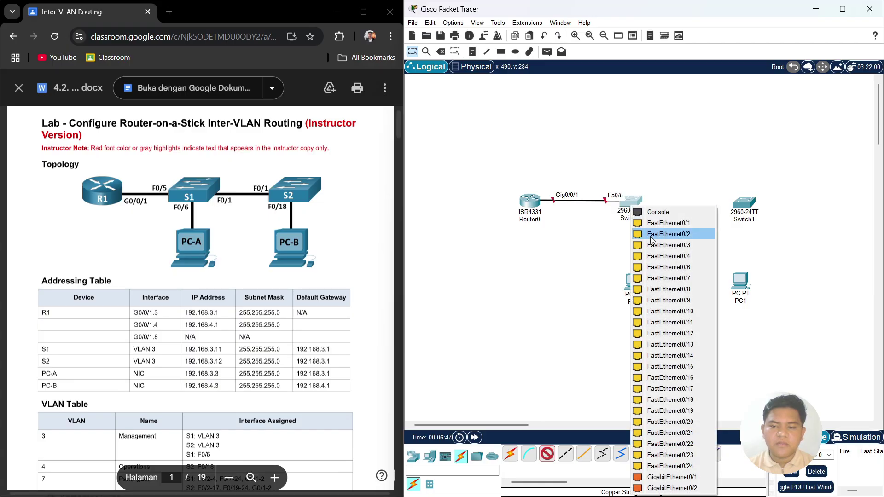
pyautogui.click(681, 268)
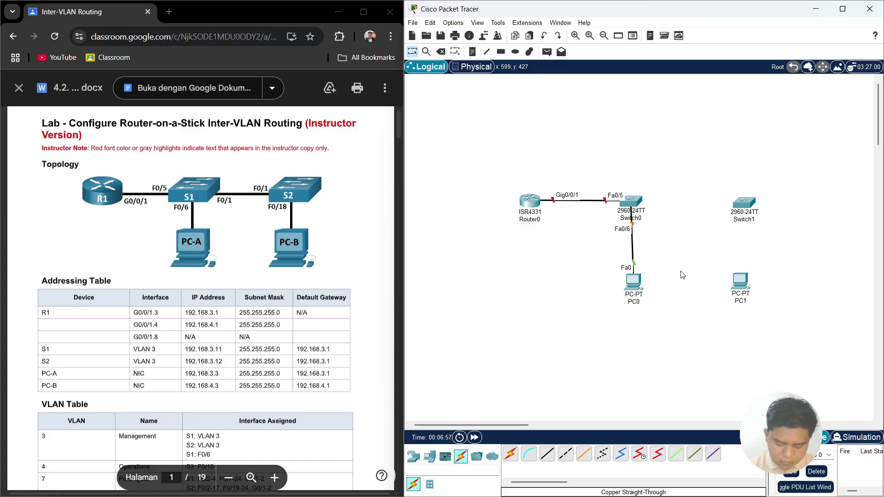
# - Link the two switches with a copper cross-over cable, using FastEthernet0/1 on both ends
pyautogui.click(567, 455)
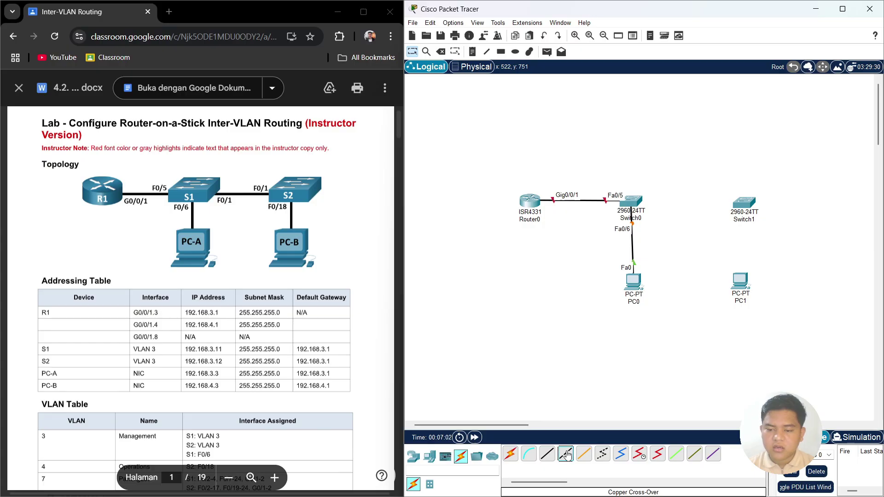
pyautogui.click(633, 205)
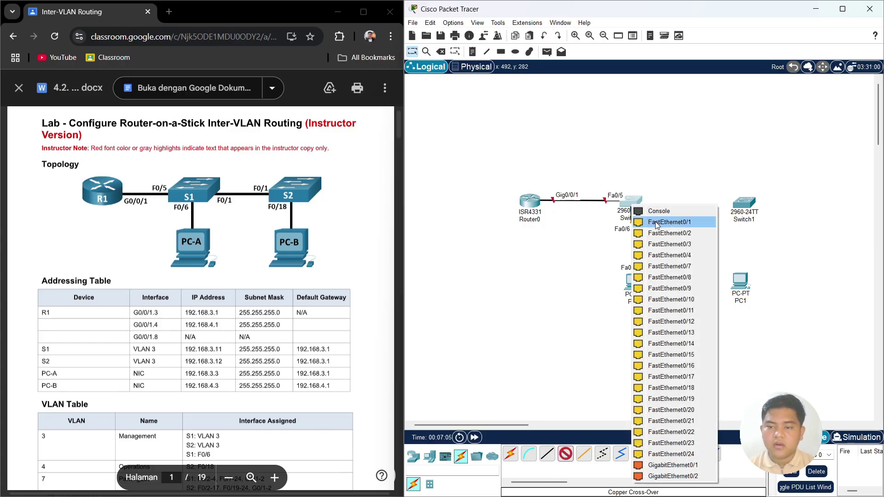
pyautogui.click(657, 223)
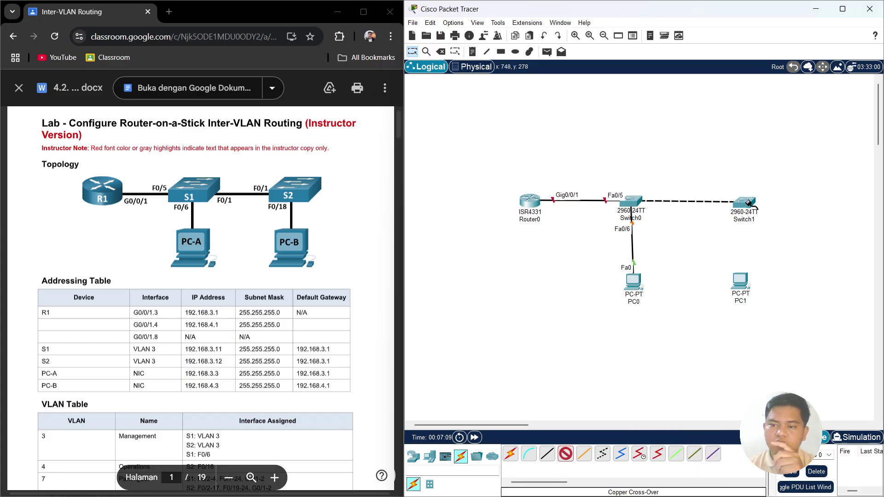
pyautogui.click(740, 205)
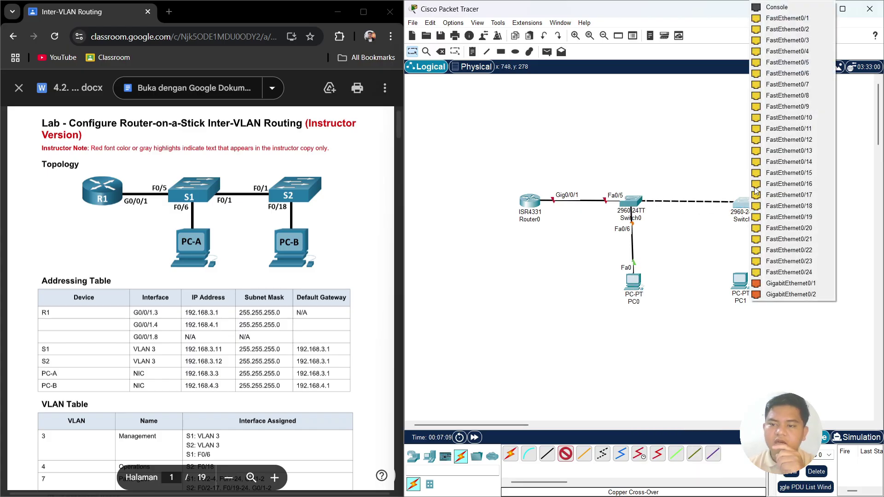
pyautogui.click(791, 21)
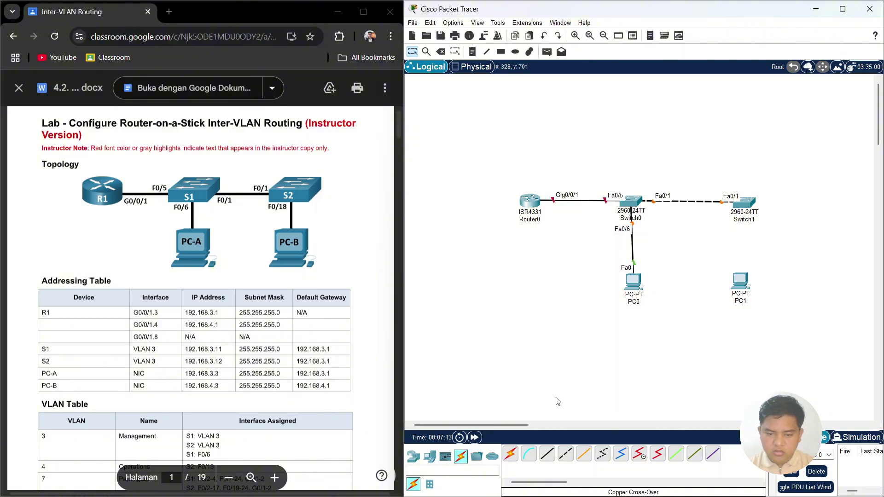
# - Connect PC1's FastEthernet0 to FastEthernet0/18 on Switch1 with a copper straight-through cable
pyautogui.click(548, 455)
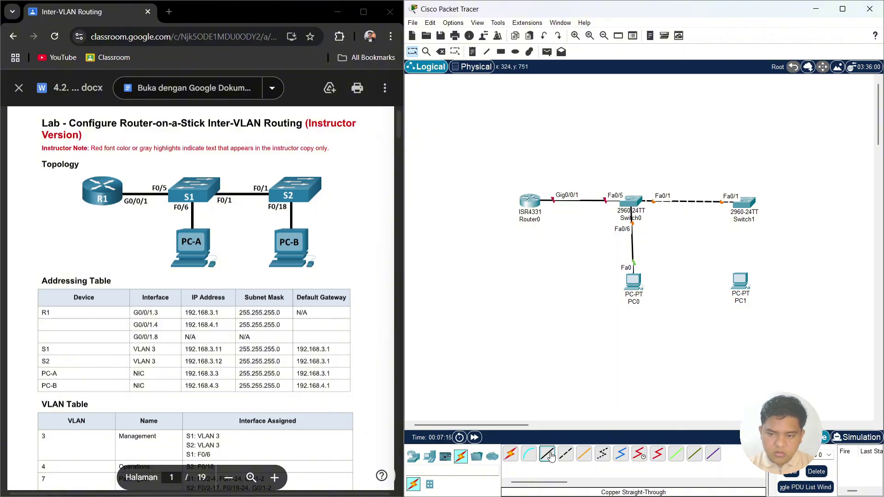
pyautogui.click(745, 279)
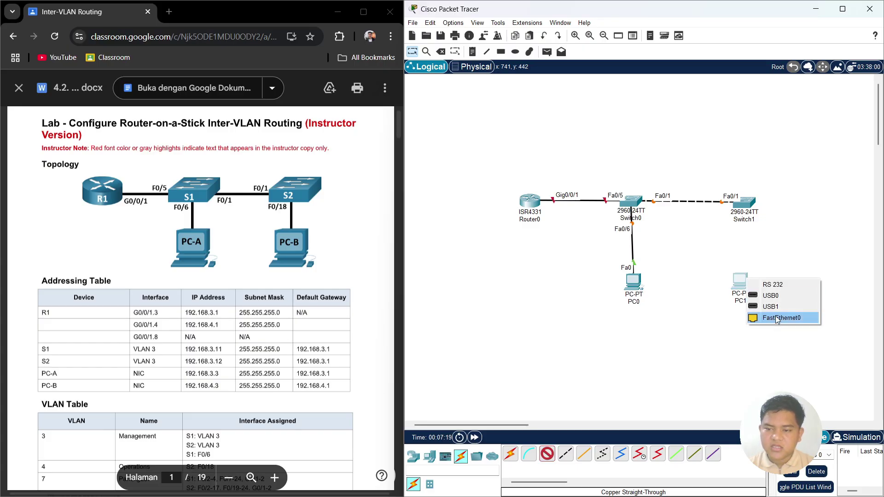
pyautogui.click(777, 318)
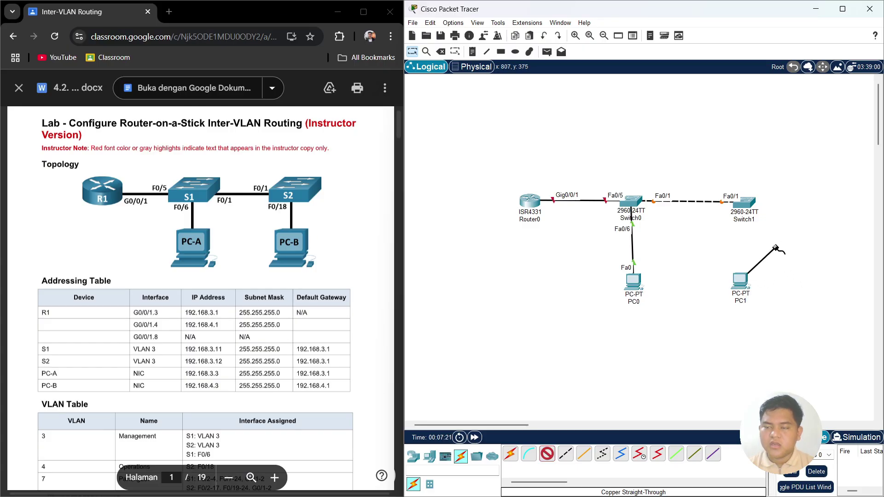
pyautogui.click(745, 204)
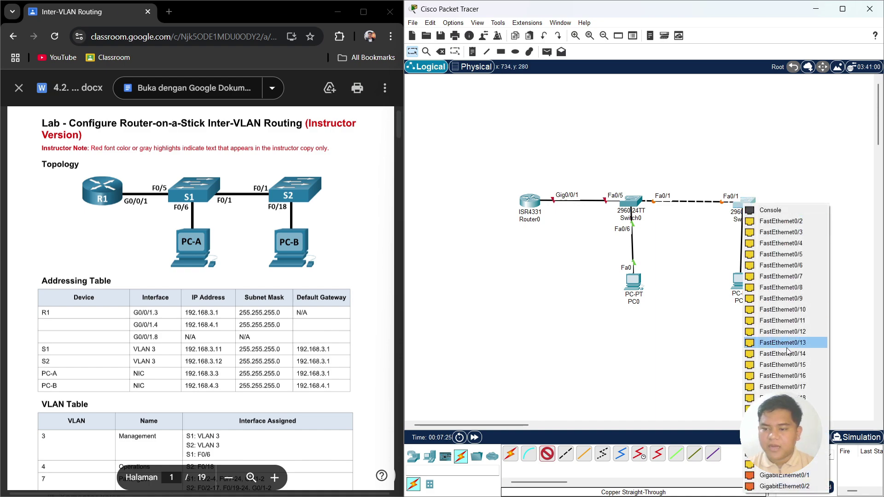
pyautogui.click(783, 398)
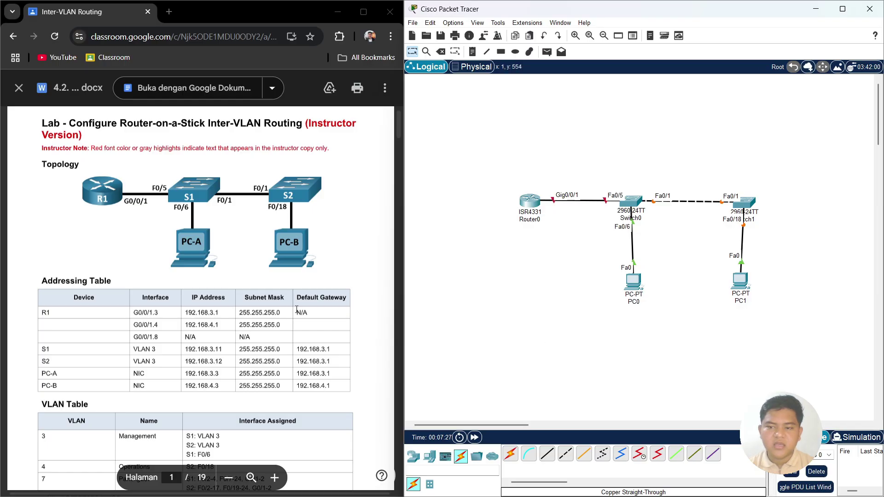
# - Give PC0 the static IPv4 address 192.168.3.12 with subnet mask 255.255.255.0
pyautogui.scroll(-4, 296, 309)
pyautogui.scroll(1, 297, 309)
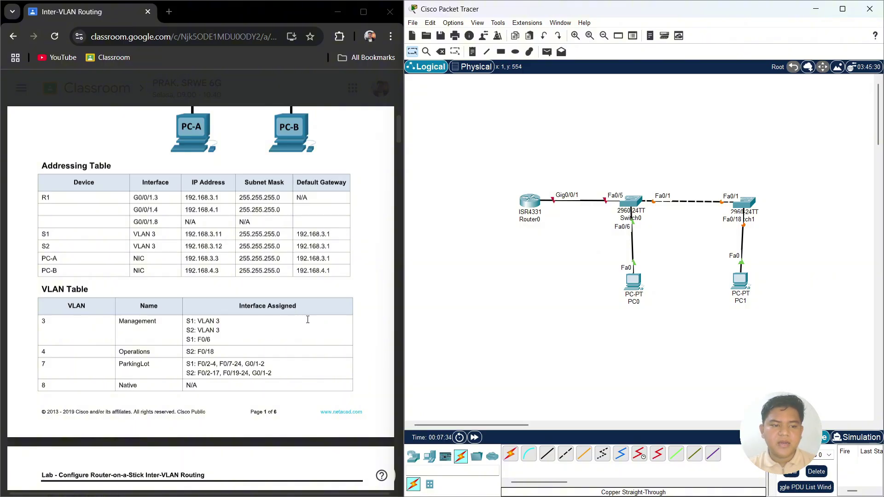
pyautogui.click(633, 281)
pyautogui.click(393, 117)
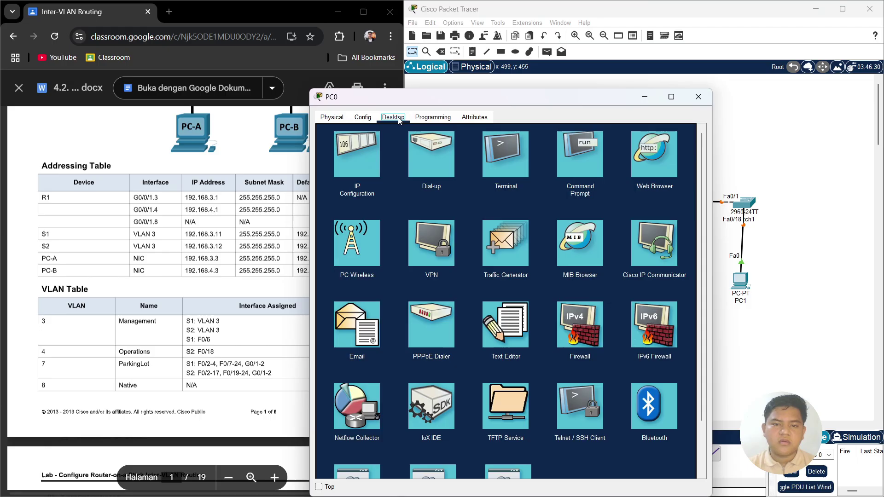
pyautogui.click(345, 148)
pyautogui.moveTo(478, 92); pyautogui.dragTo(569, 71)
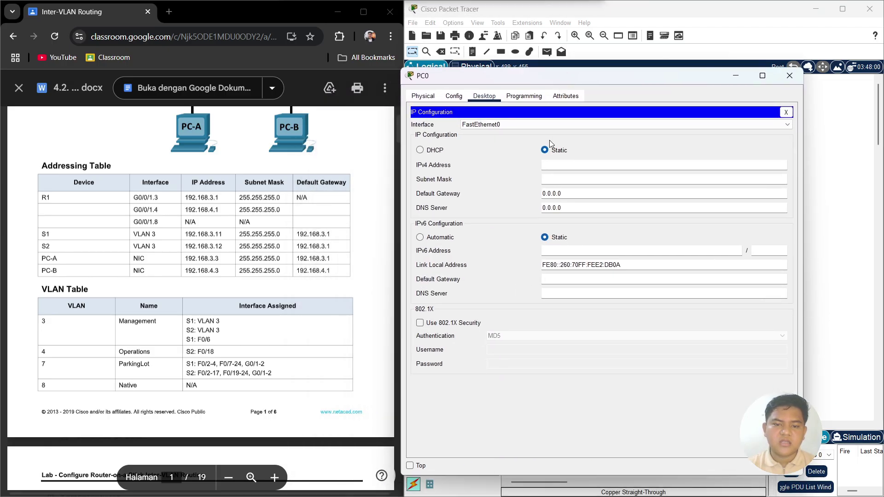
pyautogui.click(564, 167)
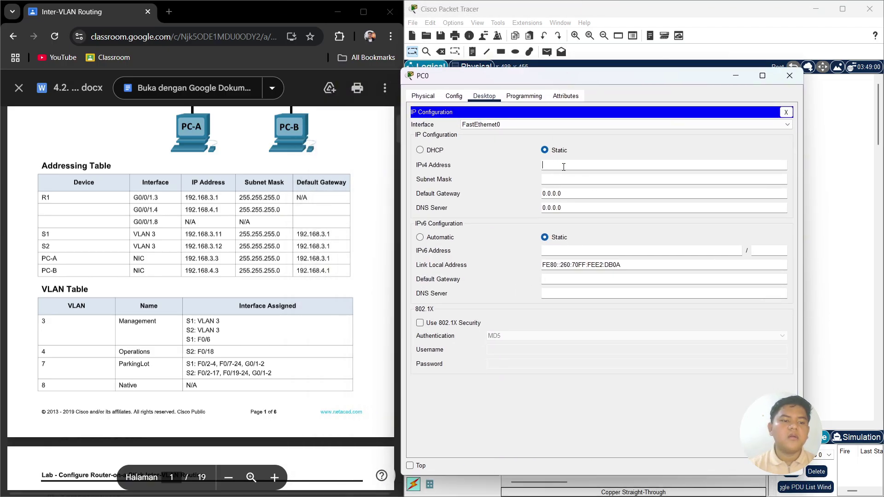
pyautogui.write('192.1')
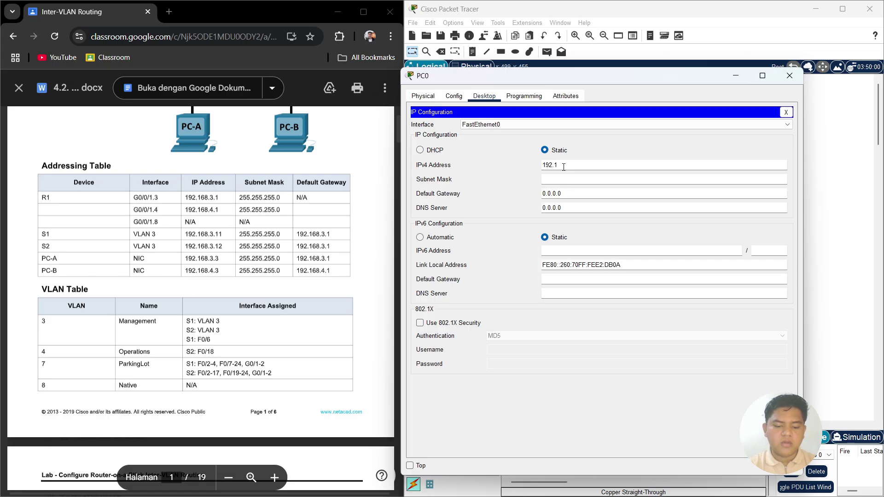
pyautogui.write('68')
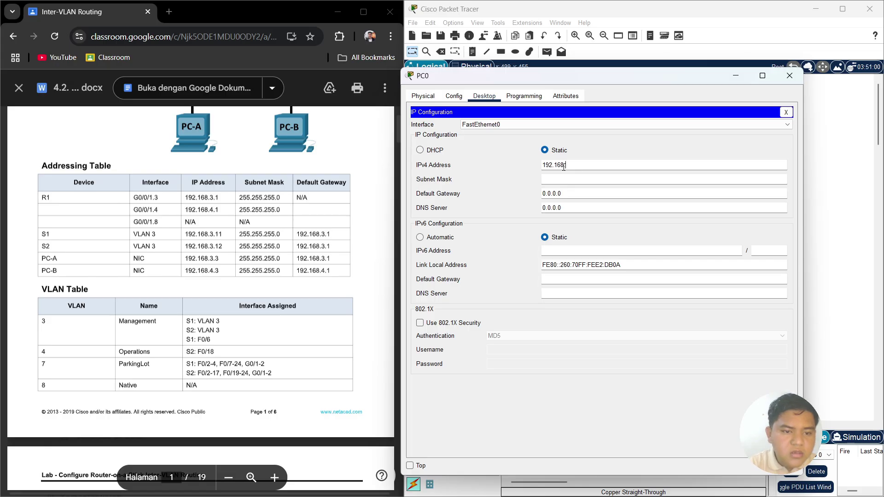
pyautogui.write('.3')
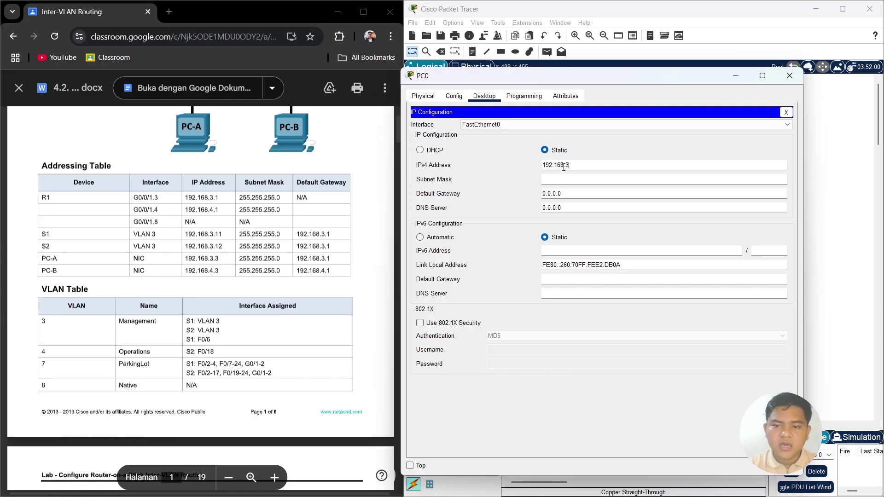
pyautogui.write('.12')
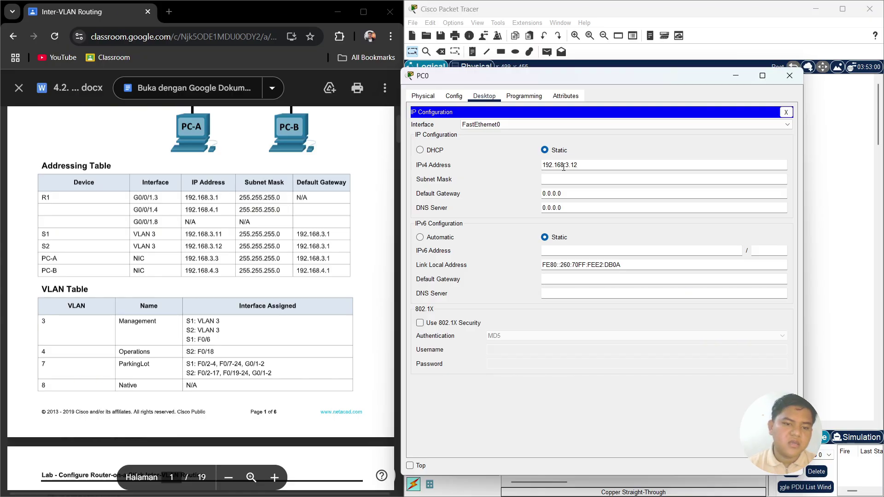
pyautogui.click(588, 178)
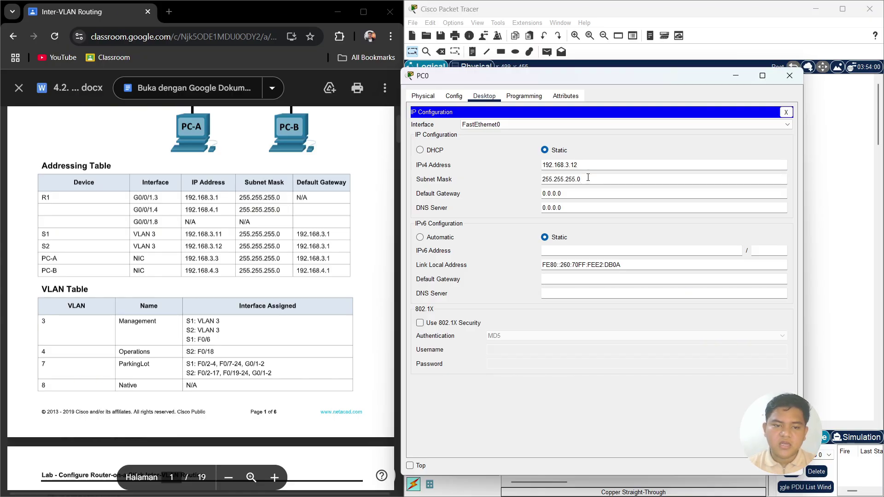
pyautogui.click(588, 177)
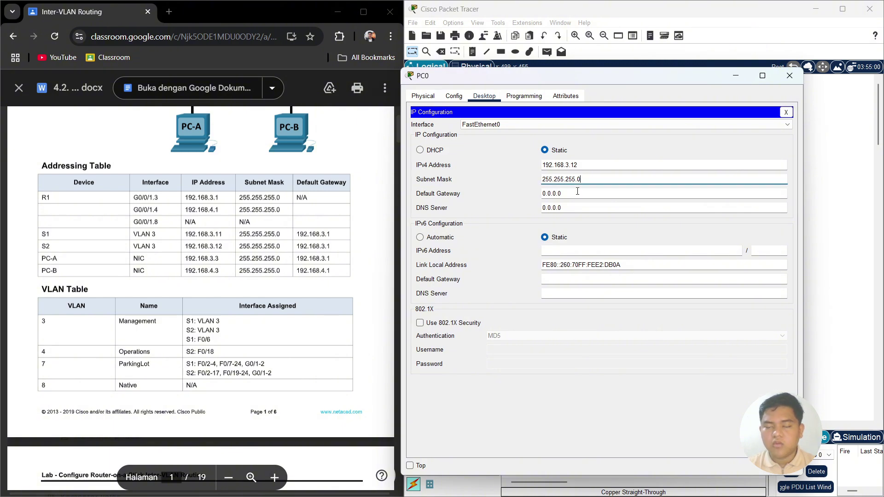
# - Set PC0's IPv4 default gateway to 192.168.3.1 and close its configuration window
pyautogui.click(578, 191)
pyautogui.press('BackSpace')
pyautogui.press('BackSpace')
pyautogui.press('BackSpace')
pyautogui.press('BackSpace')
pyautogui.press('BackSpace')
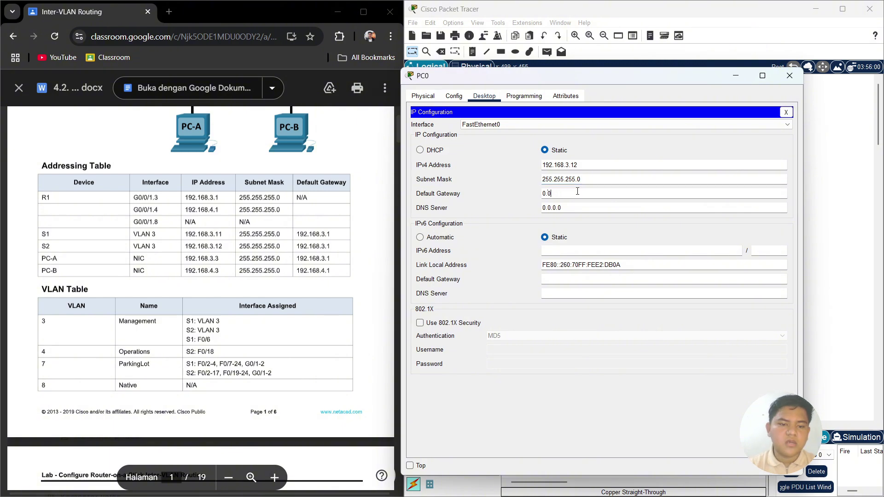
pyautogui.write('192')
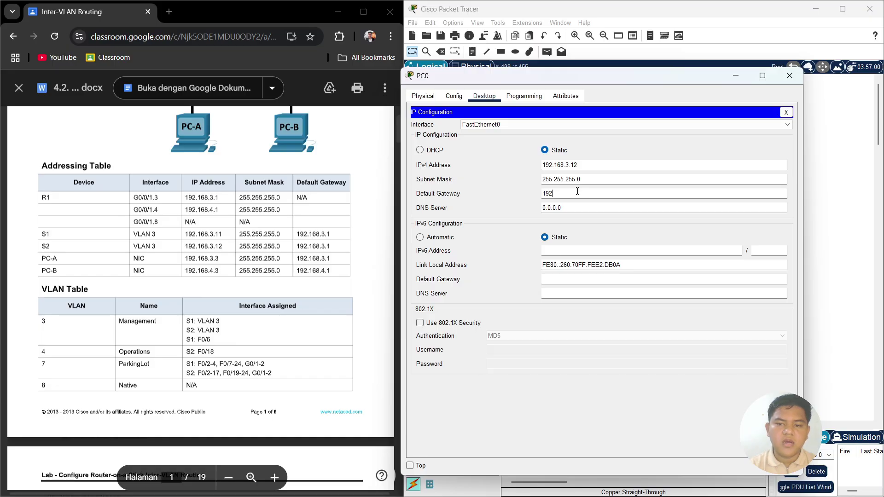
pyautogui.write('.168.3.1')
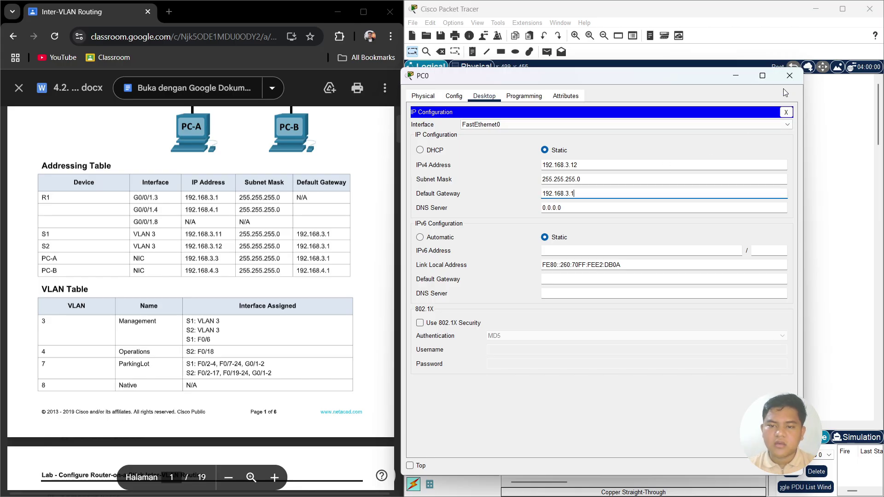
pyautogui.click(790, 76)
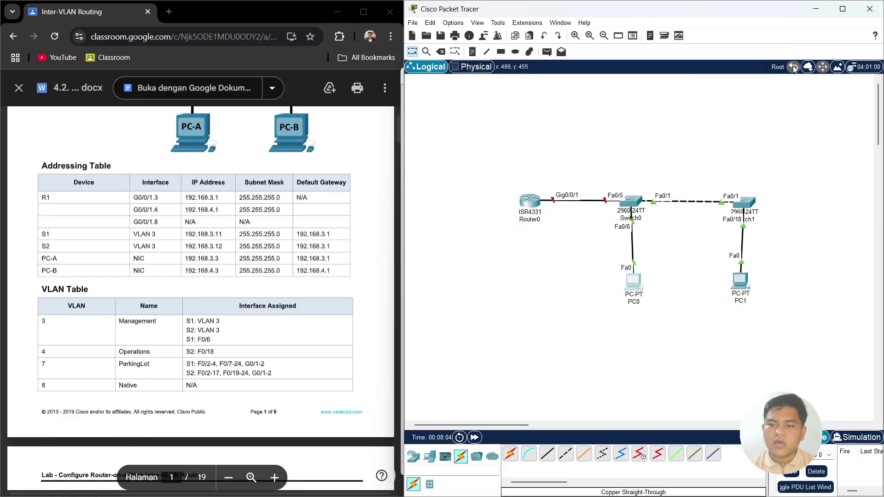
# - Give PC1 the static IPv4 address 192.168.4.3 with subnet mask 255.255.255.0
pyautogui.click(741, 285)
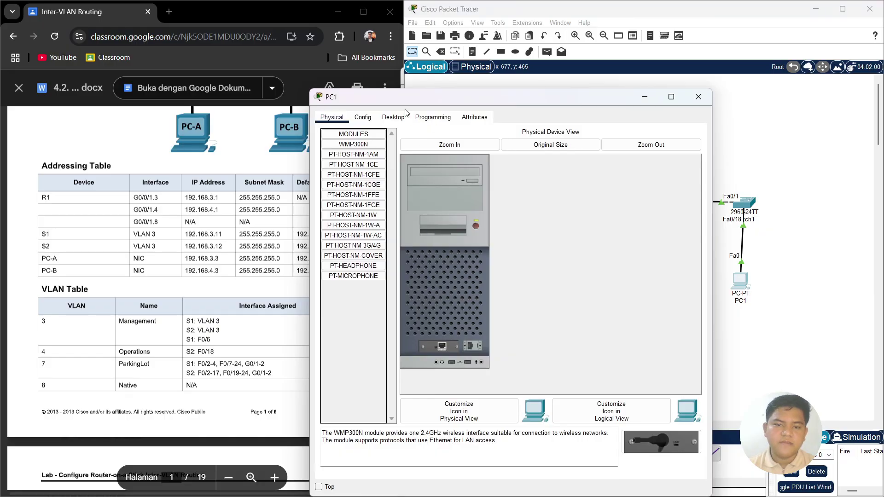
pyautogui.click(394, 117)
pyautogui.click(392, 145)
pyautogui.moveTo(500, 100); pyautogui.dragTo(632, 100)
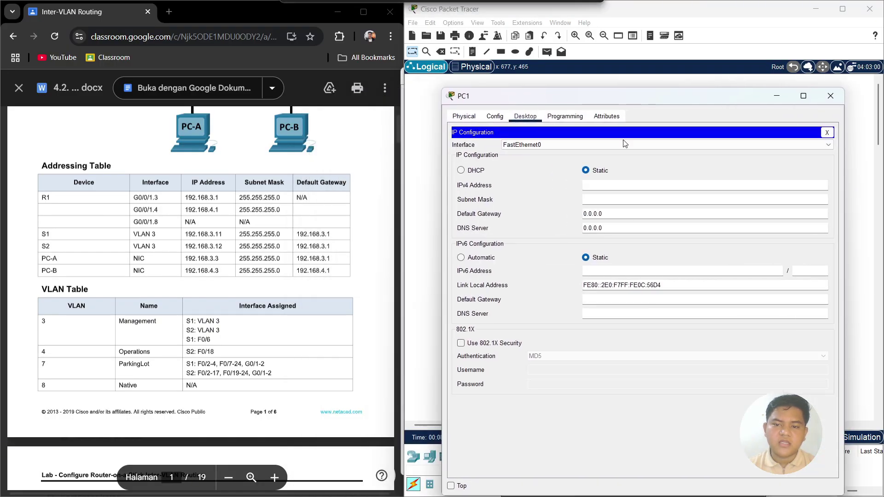
pyautogui.click(600, 189)
pyautogui.write('192')
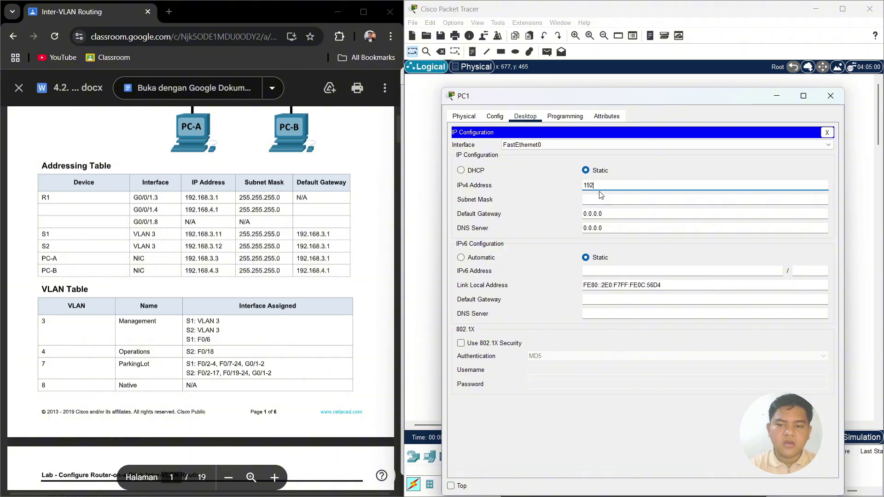
pyautogui.write('.168')
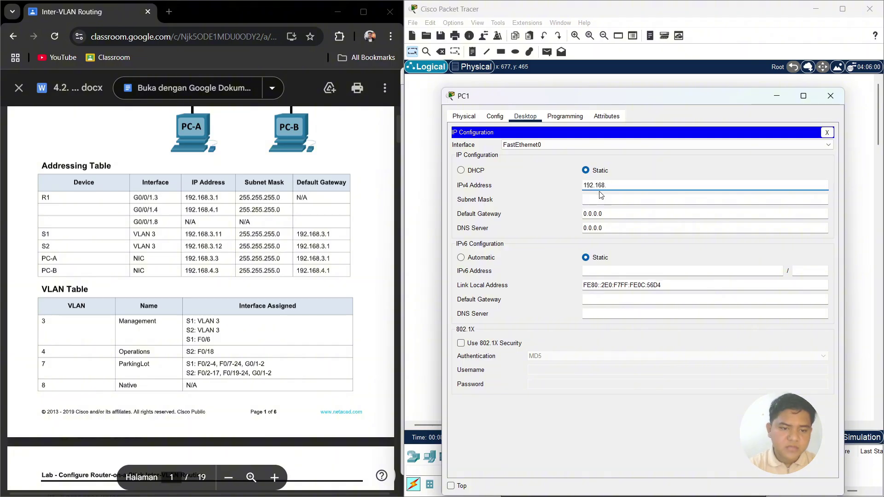
pyautogui.write('.4.3')
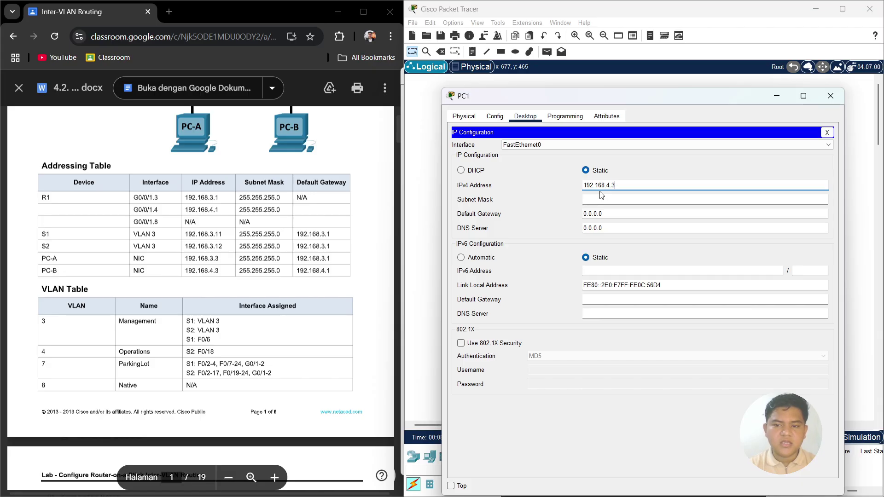
pyautogui.click(607, 201)
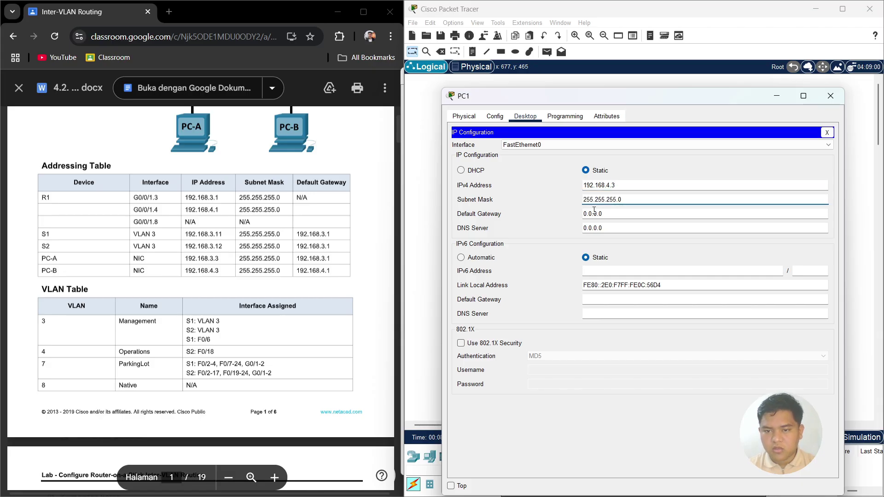
# - Set PC1's IPv4 default gateway to 192.168.4.1 and close its configuration window
pyautogui.click(604, 213)
pyautogui.press('BackSpace')
pyautogui.press('BackSpace')
pyautogui.press('BackSpace')
pyautogui.press('BackSpace')
pyautogui.press('BackSpace')
pyautogui.press('BackSpace')
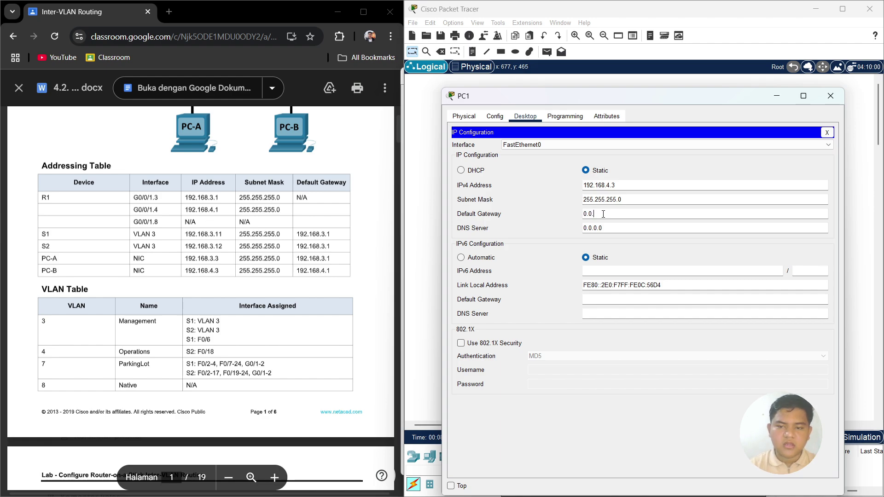
pyautogui.write('192')
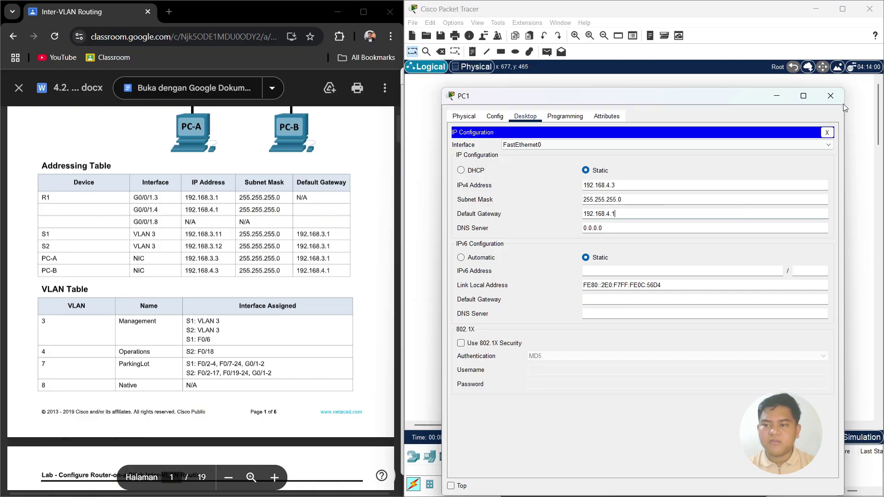
pyautogui.click(831, 96)
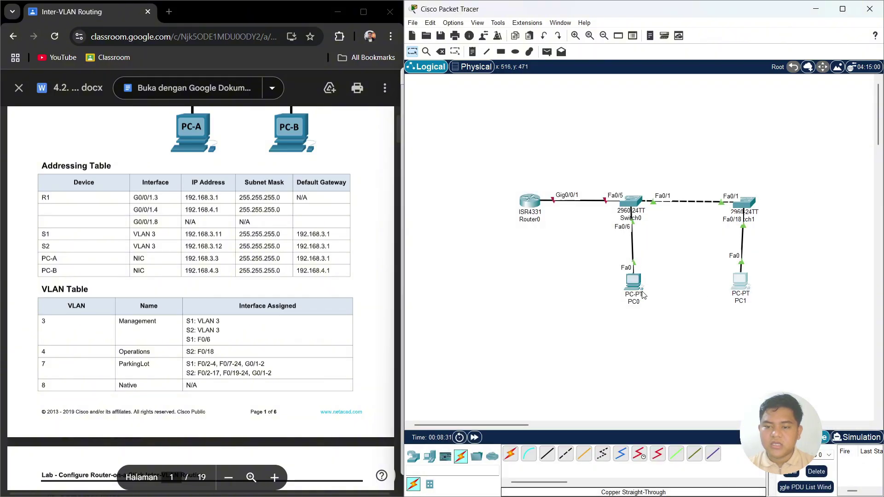
# - Nudge PC0 slightly and find Step 3, the basic settings for each switch, in the lab document
pyautogui.moveTo(635, 296); pyautogui.dragTo(628, 298)
pyautogui.scroll(-20, 172, 312)
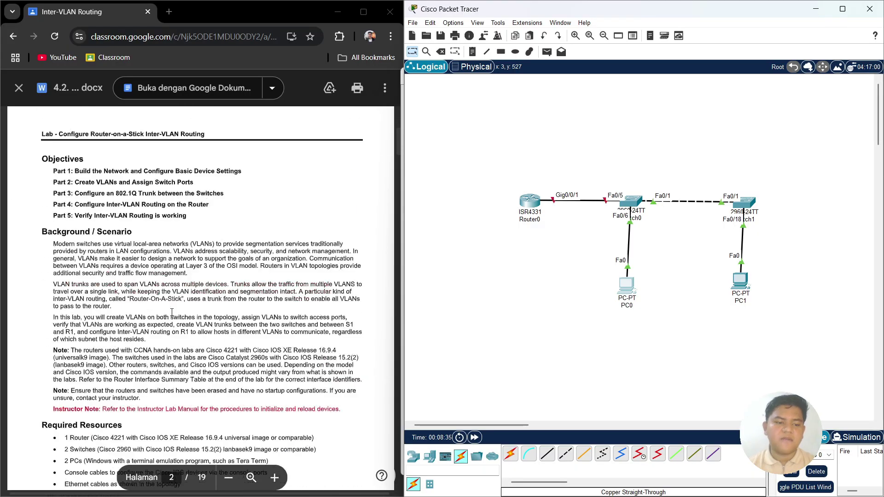
pyautogui.scroll(-3, 172, 312)
pyautogui.scroll(1, 82, 197)
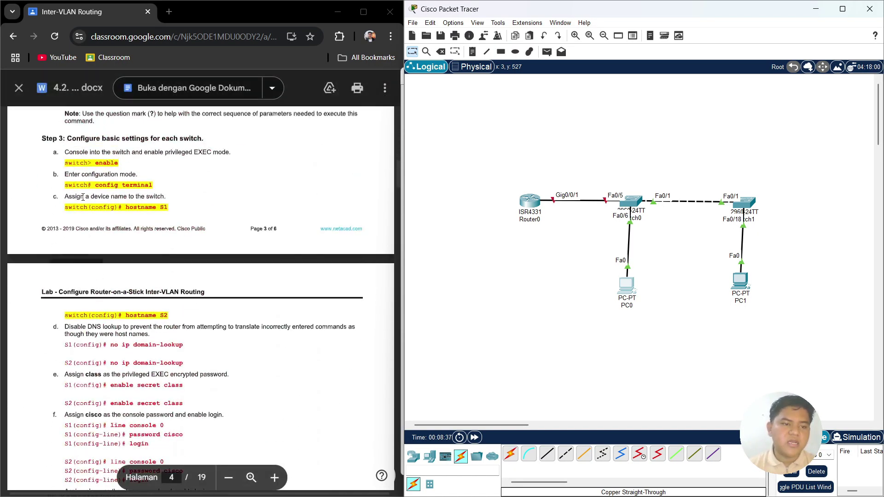
pyautogui.scroll(1, 135, 250)
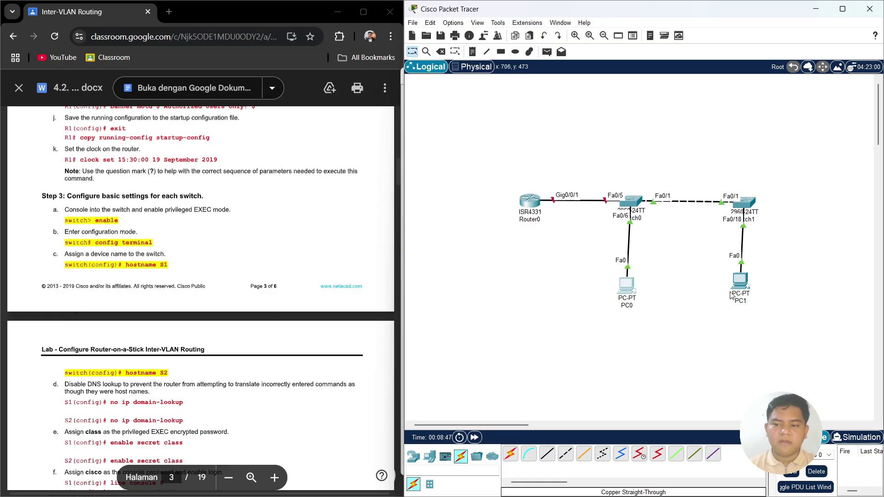
# - Reposition PC0 and PC1 a little lower beneath their switches in the topology
pyautogui.moveTo(737, 290)
pyautogui.mouseDown()
pyautogui.moveTo(745, 300)
pyautogui.moveTo(741, 289)
pyautogui.moveTo(735, 302)
pyautogui.mouseUp()
pyautogui.moveTo(629, 296); pyautogui.dragTo(633, 294)
pyautogui.moveTo(740, 295); pyautogui.dragTo(746, 295)
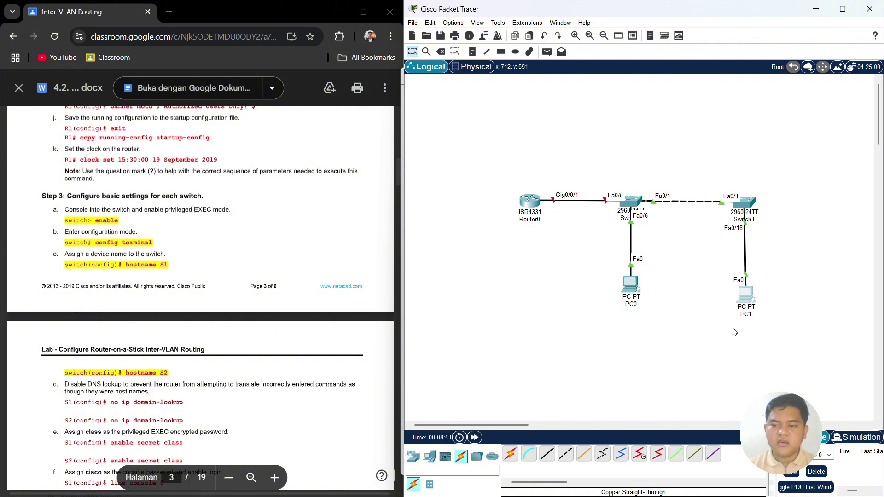
pyautogui.scroll(-2, 323, 311)
pyautogui.scroll(1, 322, 311)
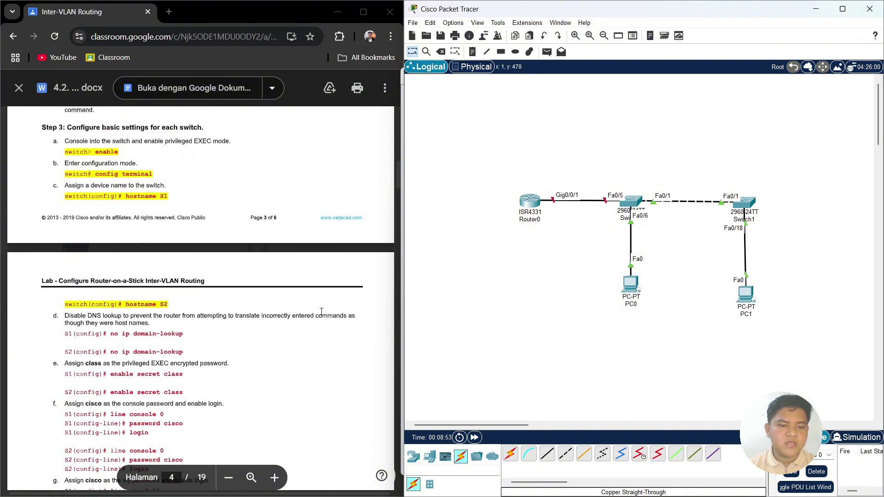
pyautogui.moveTo(630, 298); pyautogui.dragTo(626, 310)
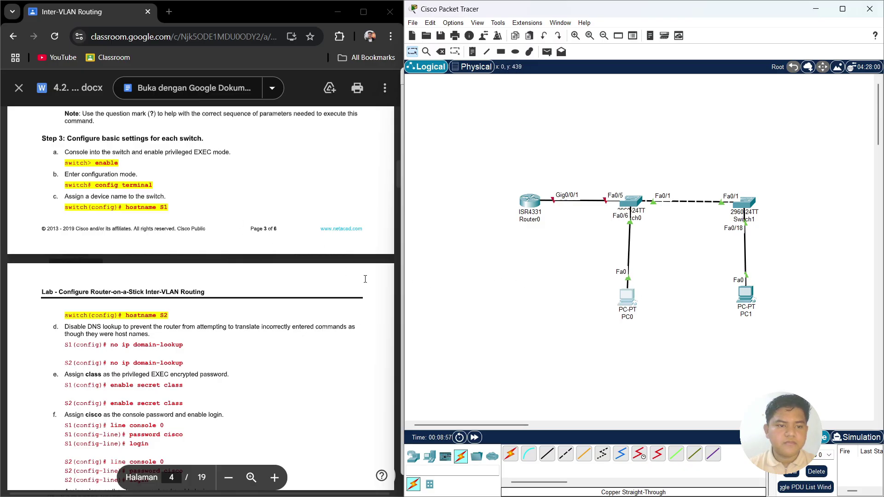
# - Try to rename PC0 as PC1 through its label in the topology
pyautogui.click(629, 306)
pyautogui.click(788, 76)
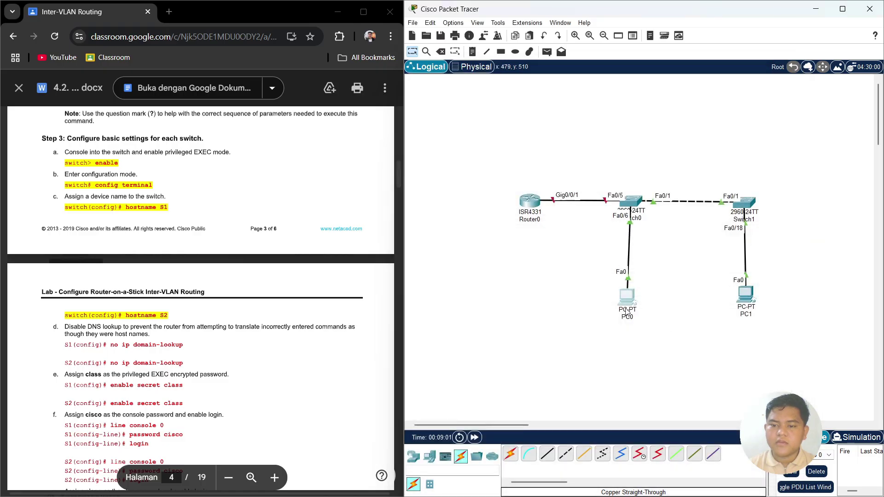
pyautogui.click(632, 316)
pyautogui.press('BackSpace')
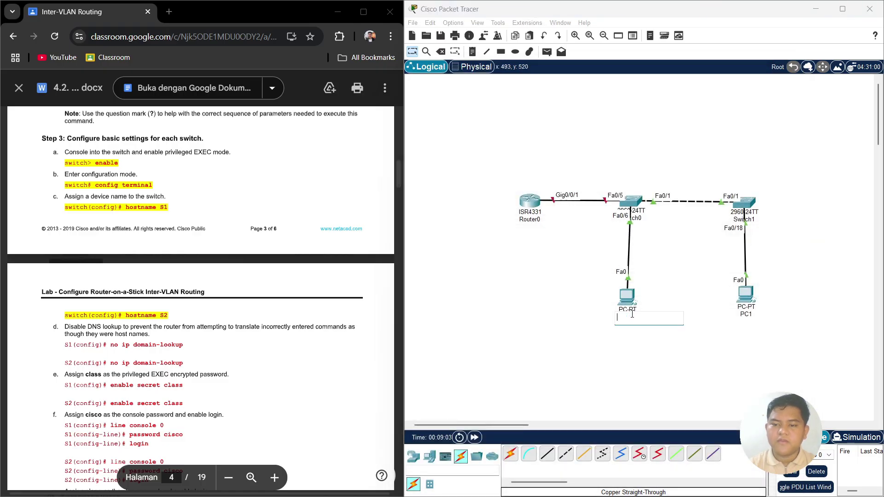
pyautogui.write('PC1')
pyautogui.press('Return')
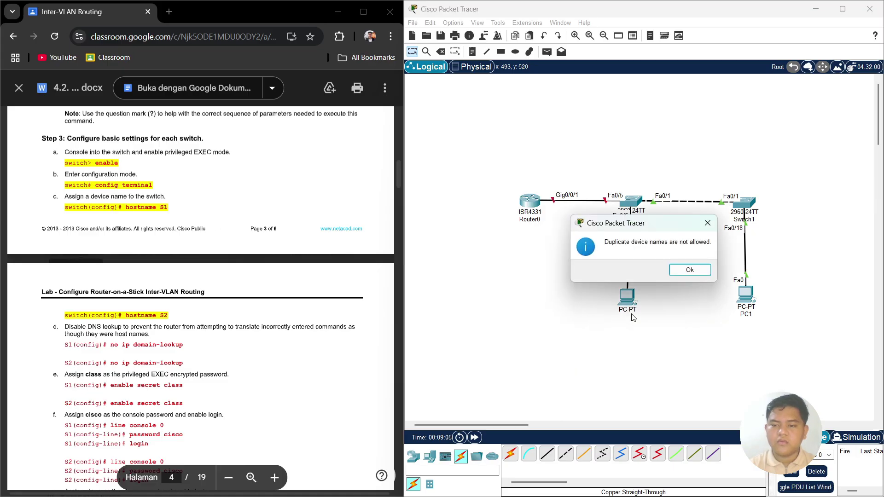
pyautogui.click(690, 270)
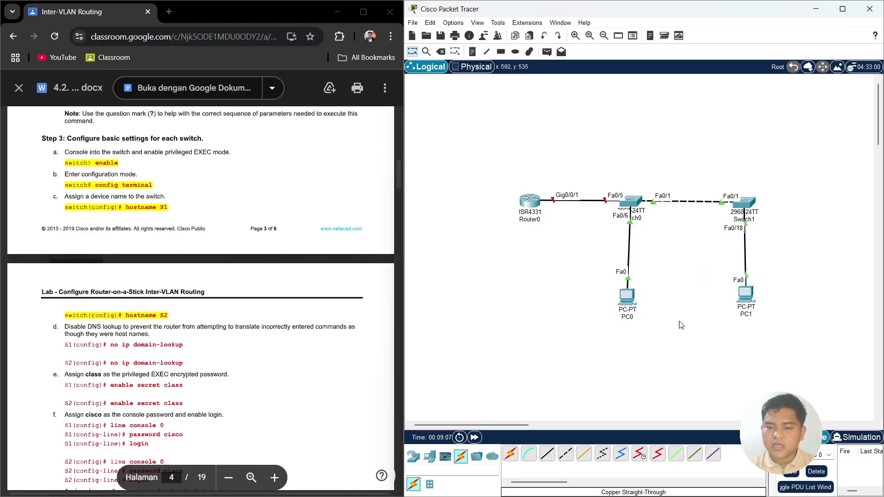
# - Rename PC1, beneath the second switch, as "PC 2" and PC0 as "PC 1" in the topology
pyautogui.click(750, 314)
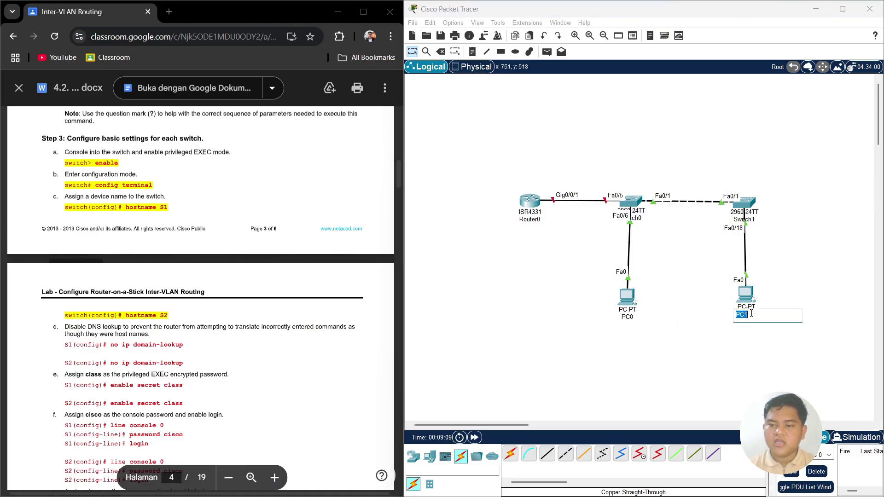
pyautogui.write('PC 2')
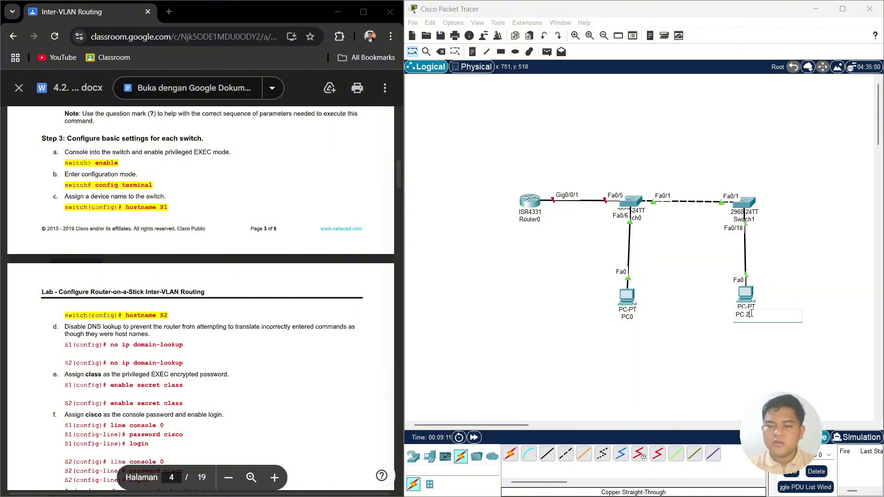
pyautogui.press('Return')
pyautogui.click(630, 317)
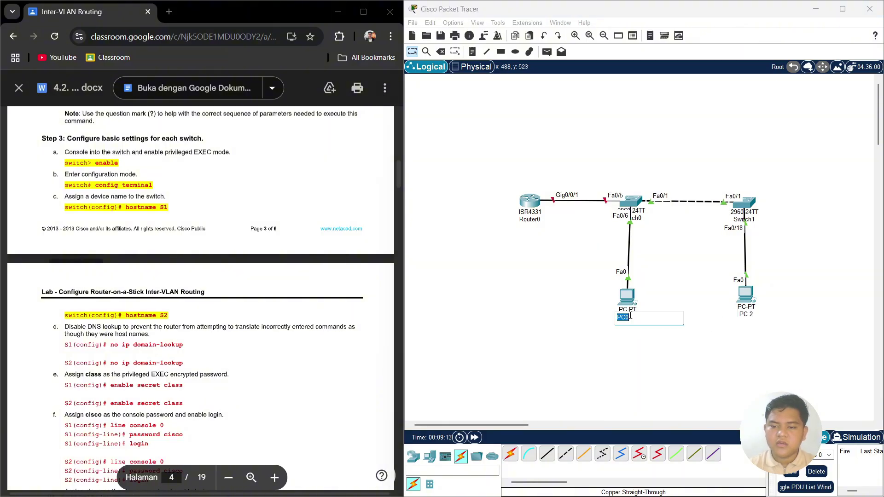
pyautogui.write('PC 1')
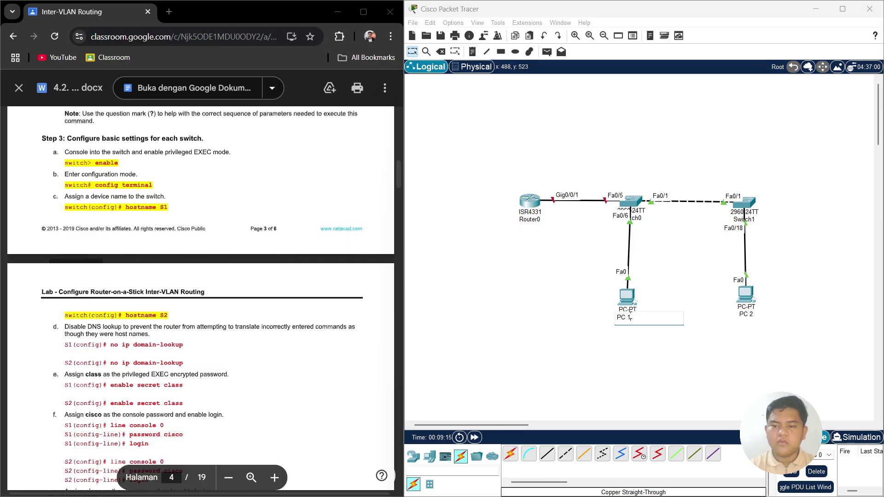
pyautogui.press('Return')
# - Rename Switch0, the switch connected to the router, as "Switch 1" through its topology label
pyautogui.click(635, 220)
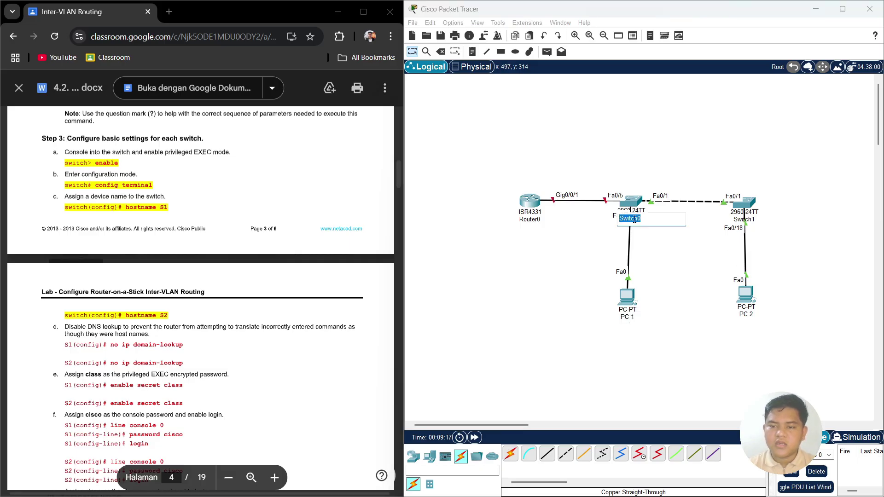
pyautogui.press('BackSpace')
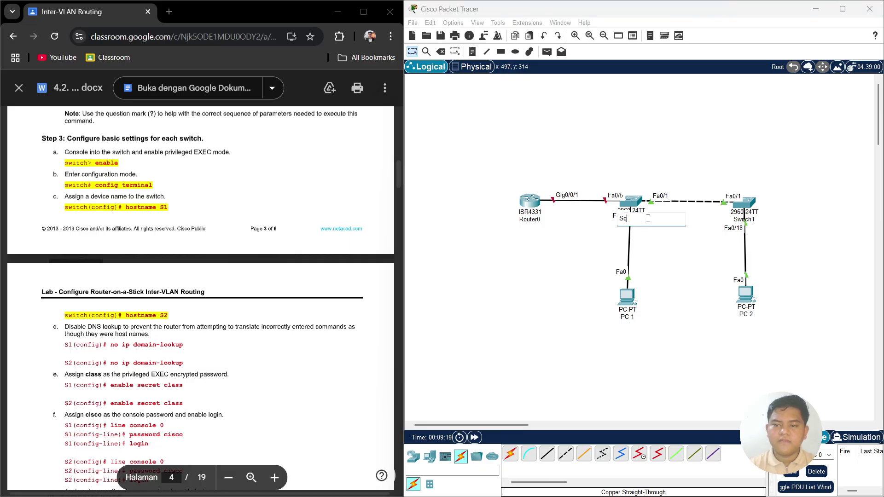
pyautogui.write('Sq')
pyautogui.press('BackSpace')
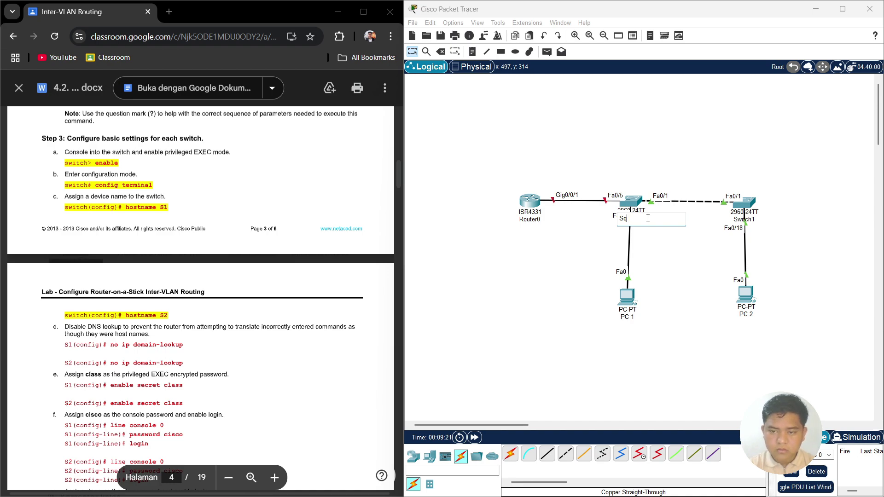
pyautogui.write('qw')
pyautogui.press('BackSpace')
pyautogui.press('BackSpace')
pyautogui.write('witch 1')
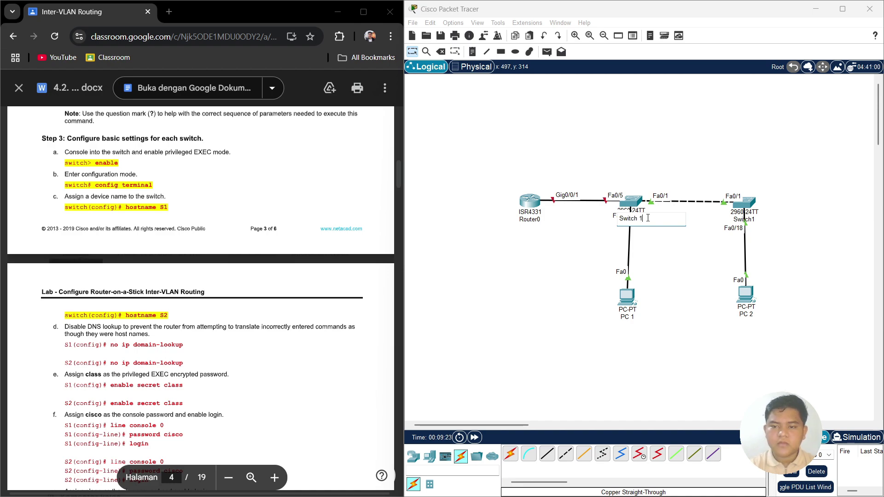
pyautogui.press('Return')
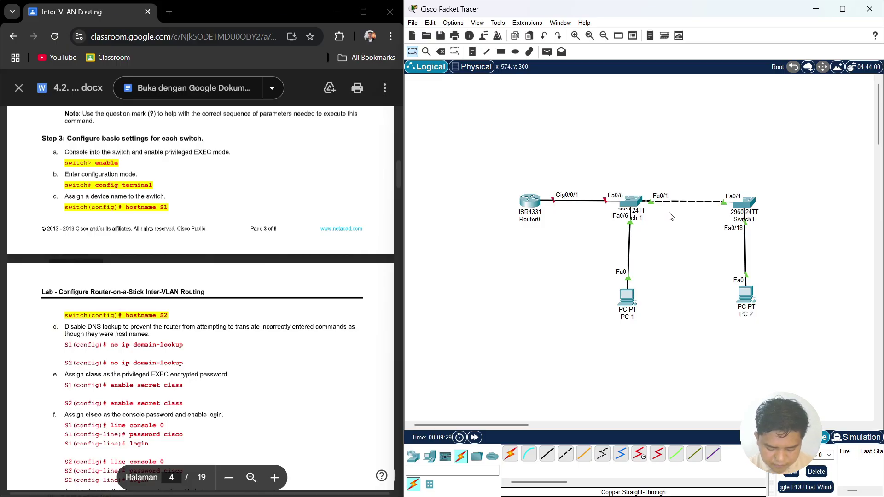
# - Rename the other switch, Switch1 above PC 2, as "Switch 2" through its topology label
pyautogui.click(750, 213)
pyautogui.click(810, 223)
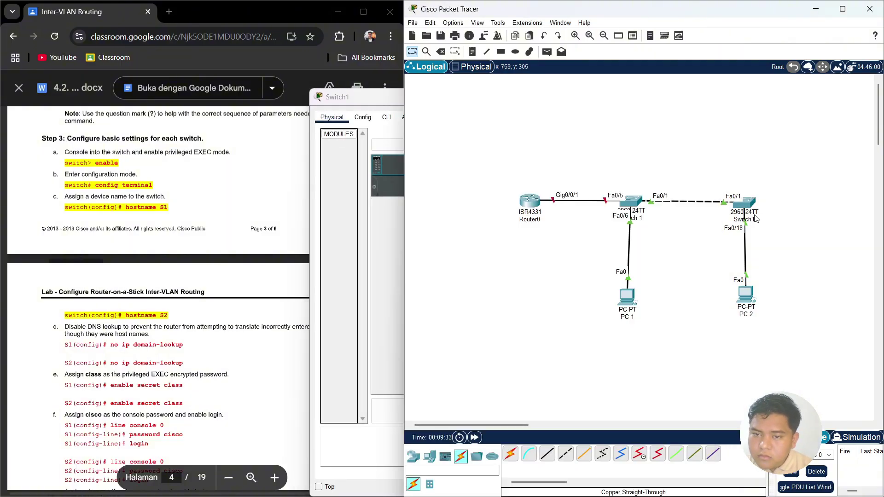
pyautogui.click(755, 215)
pyautogui.click(772, 215)
pyautogui.click(749, 218)
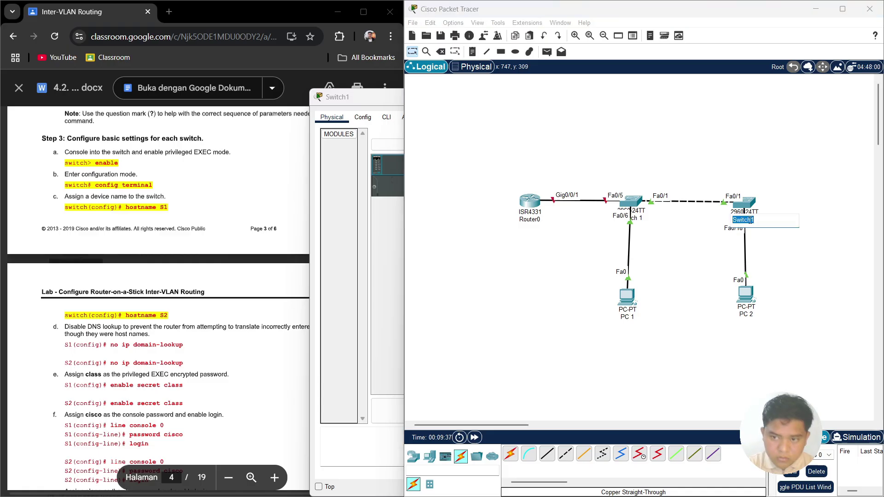
pyautogui.write('SS')
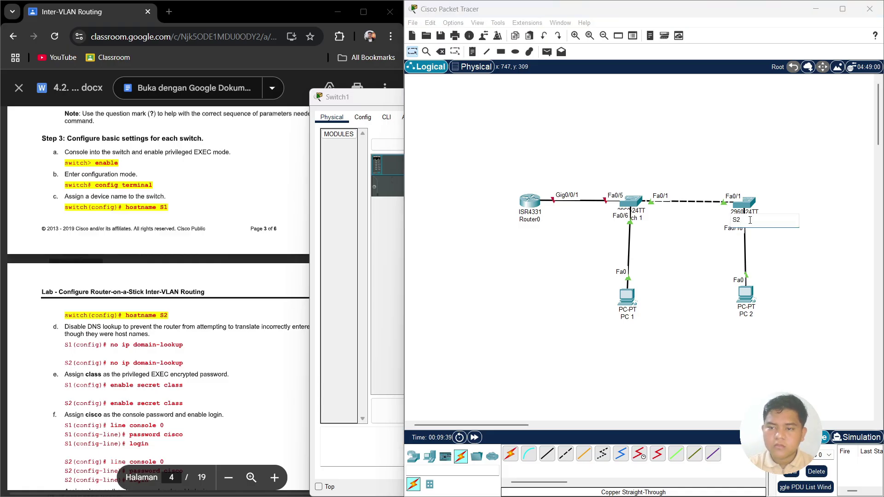
pyautogui.press('BackSpace')
pyautogui.write('wit')
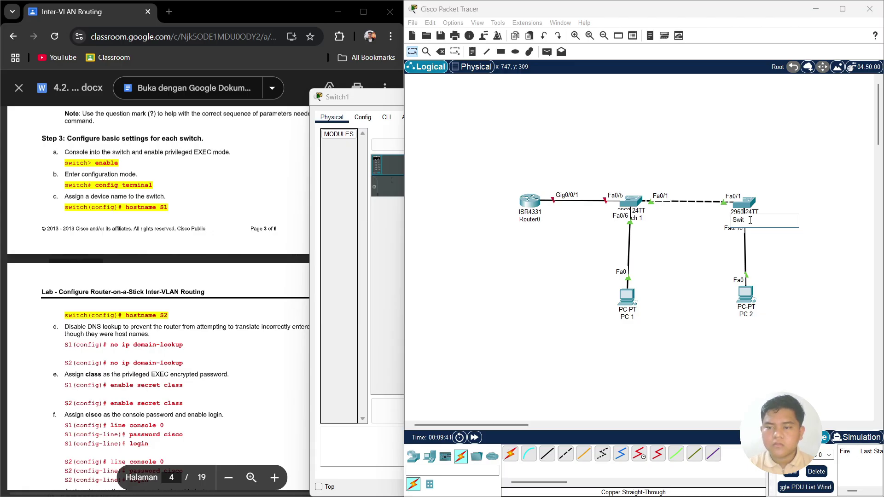
pyautogui.write('ch 2')
pyautogui.press('Return')
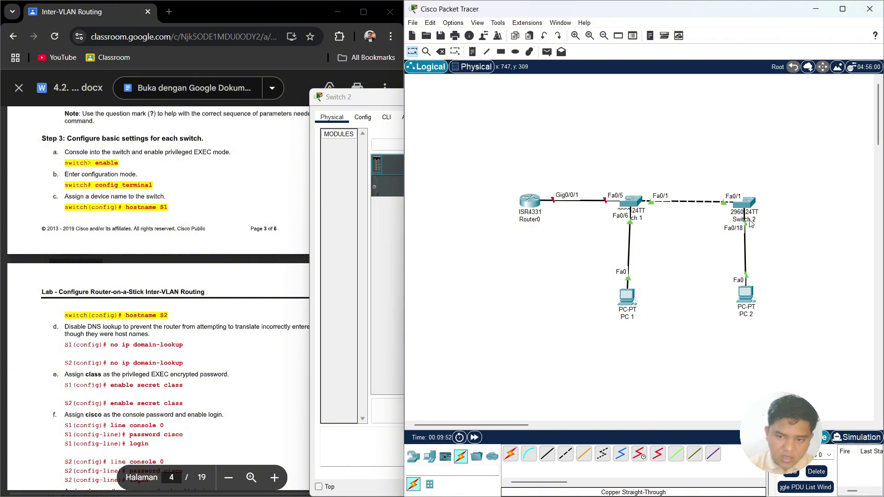
# - Connect a console cable from PC 1's RS 232 port to the Console port of Switch 1
pyautogui.scroll(8, 235, 323)
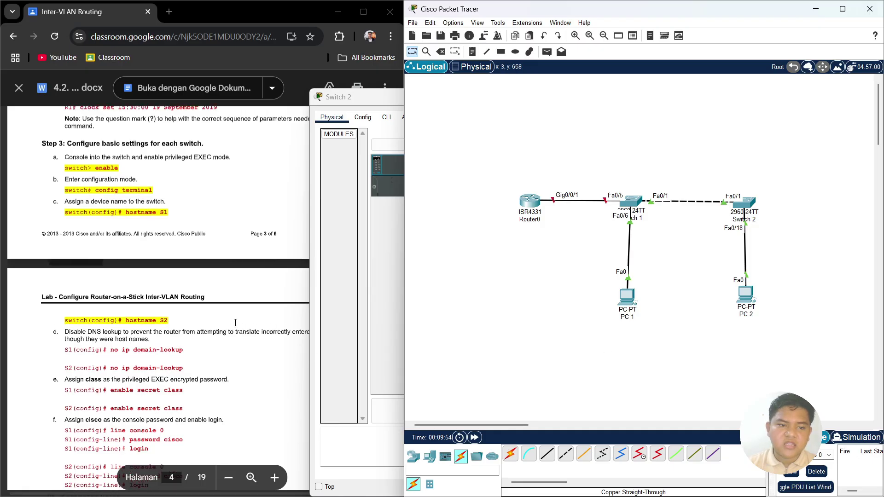
pyautogui.scroll(-5, 236, 322)
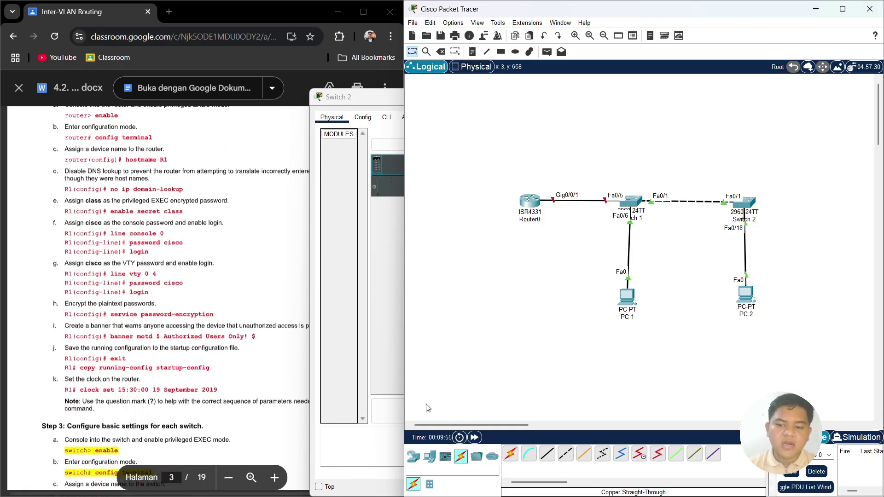
pyautogui.click(528, 455)
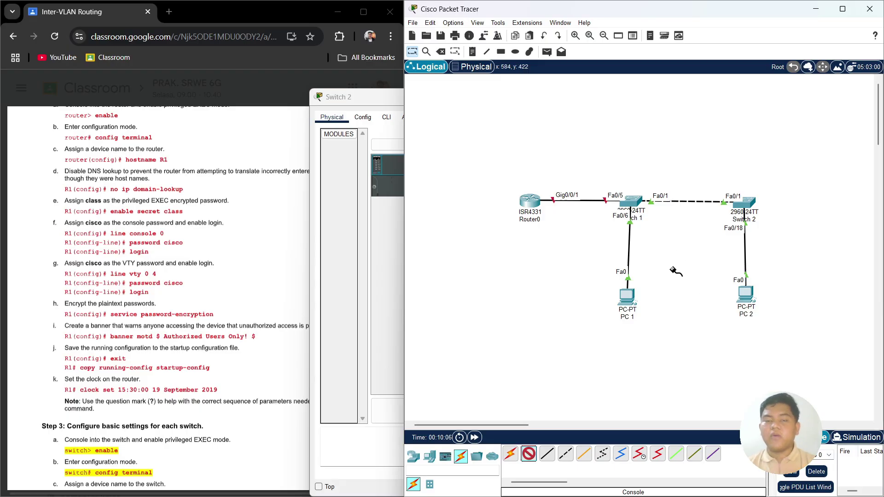
pyautogui.click(635, 299)
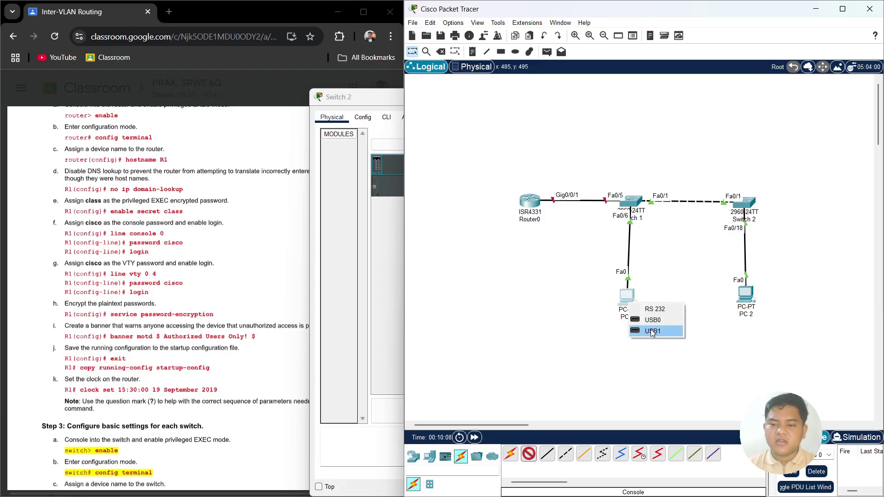
pyautogui.click(645, 309)
pyautogui.click(631, 204)
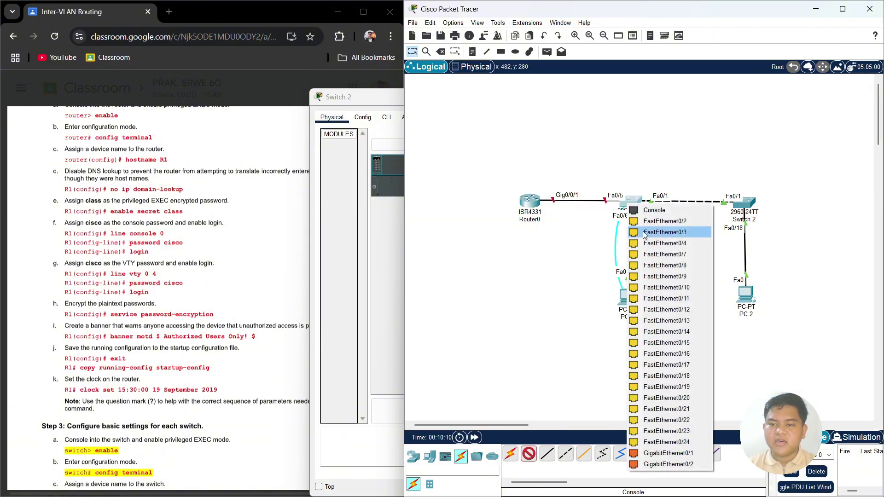
pyautogui.click(665, 211)
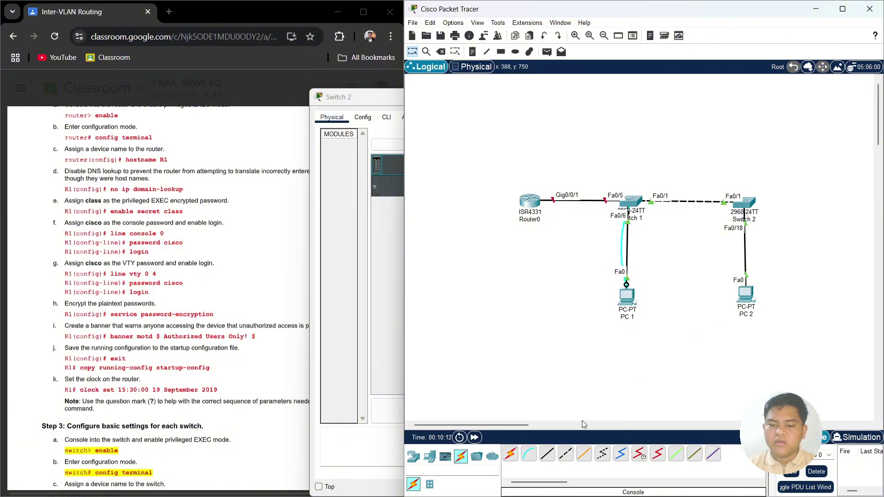
# - Connect a console cable from PC 2's RS 232 port to the Console port of Switch 2
pyautogui.click(529, 455)
pyautogui.click(740, 297)
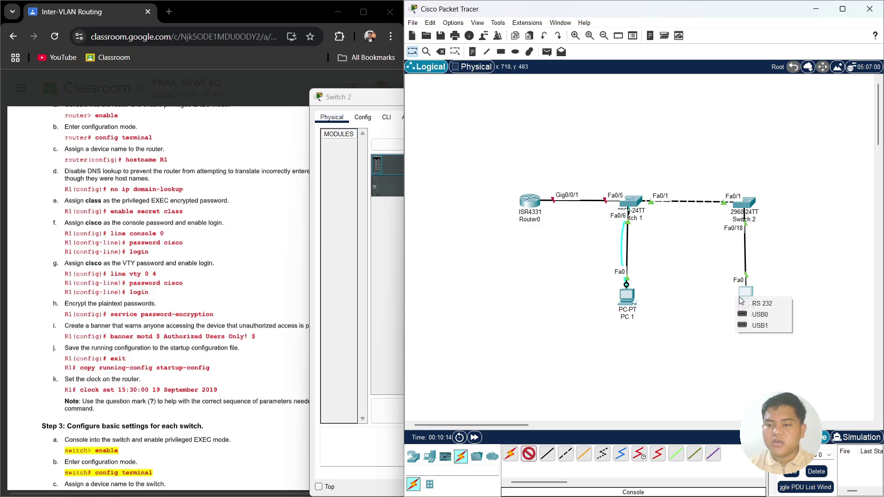
pyautogui.click(752, 305)
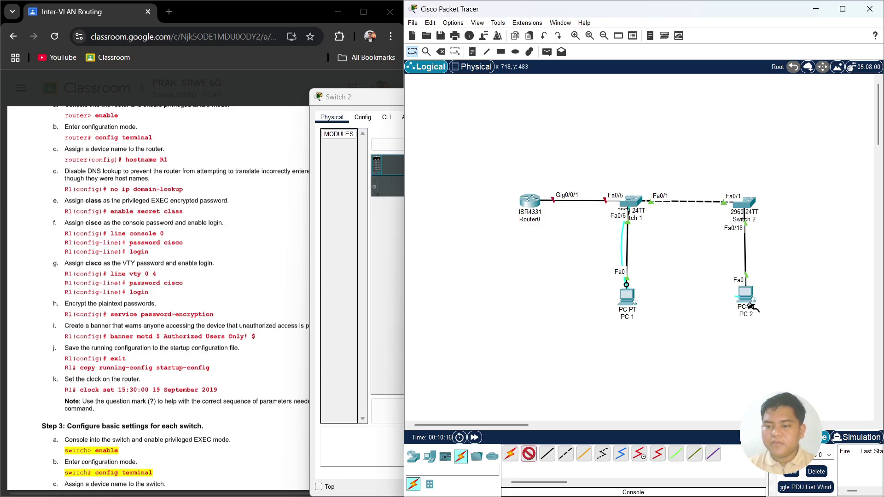
pyautogui.click(743, 215)
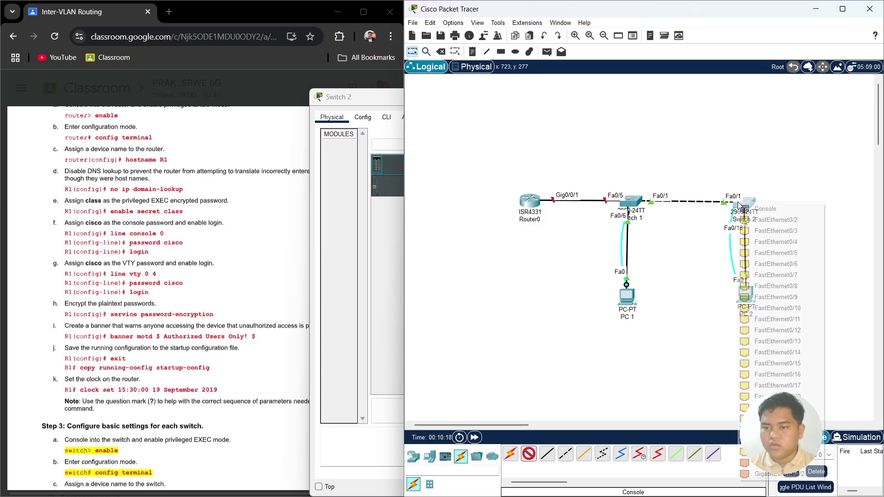
pyautogui.click(765, 206)
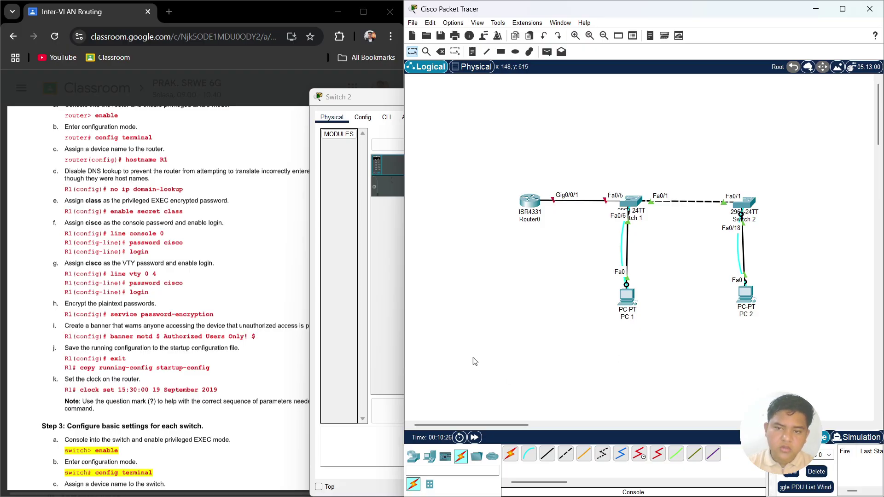
# - Open a Terminal session on PC 1 with the default port settings and bring up the switch's command prompt
pyautogui.click(631, 299)
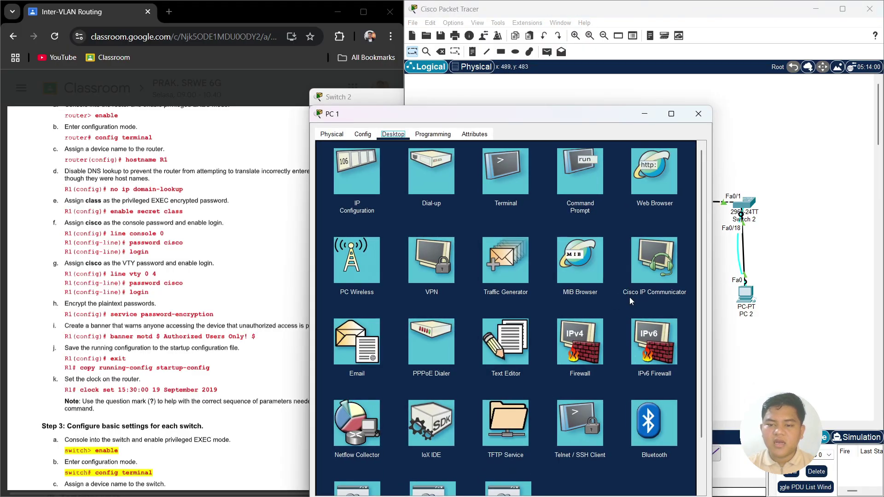
pyautogui.click(517, 190)
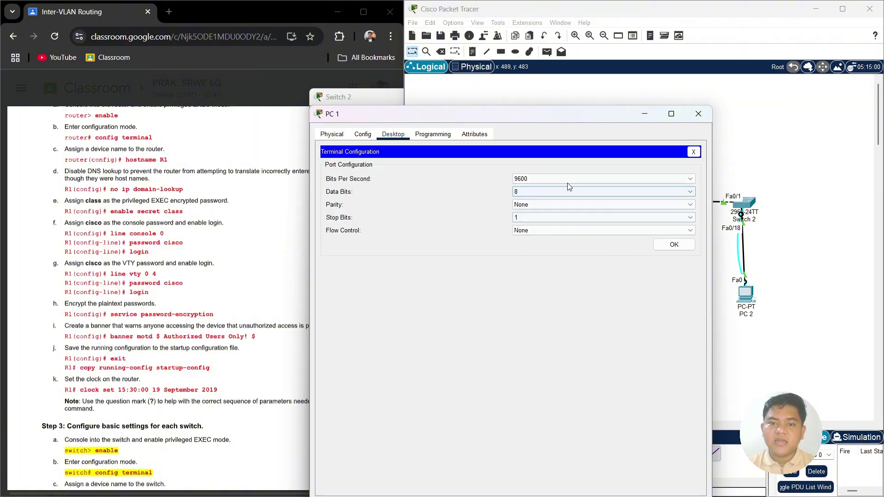
pyautogui.click(671, 247)
pyautogui.moveTo(562, 124); pyautogui.dragTo(591, 76)
pyautogui.press('Return')
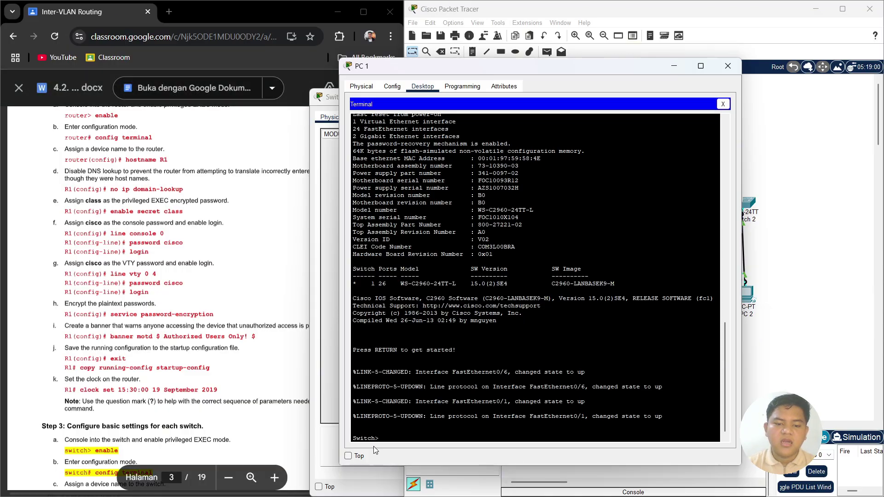
pyautogui.moveTo(388, 433); pyautogui.dragTo(357, 439)
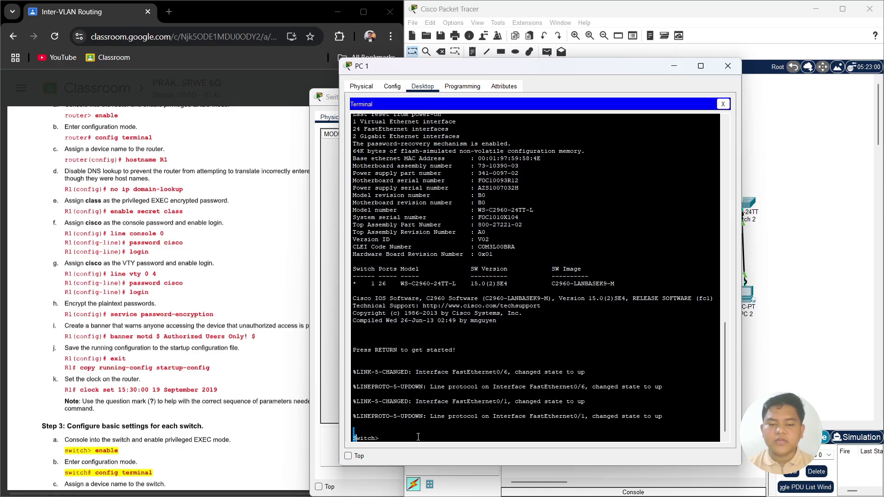
pyautogui.click(418, 437)
# - Enter privileged EXEC mode and global configuration mode on Switch 1 with enable and config terminal, keeping Step 3 of the lab document uncovered
pyautogui.scroll(-3, 178, 403)
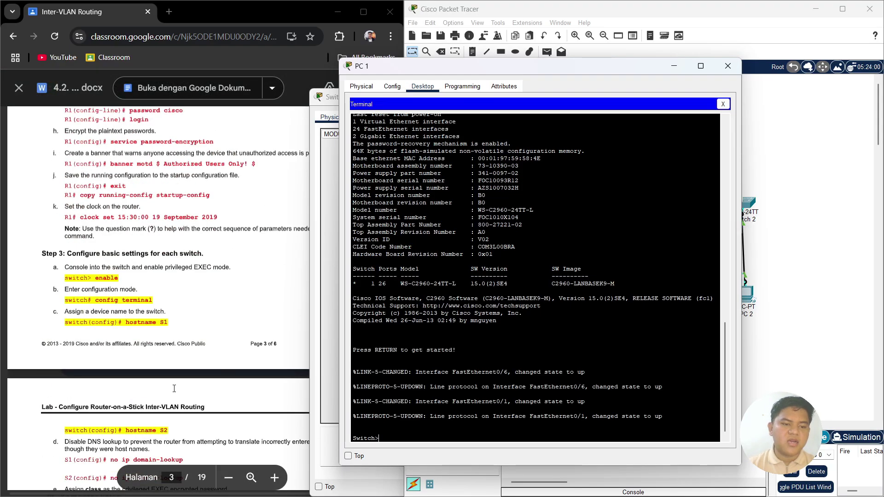
pyautogui.click(174, 389)
pyautogui.click(502, 237)
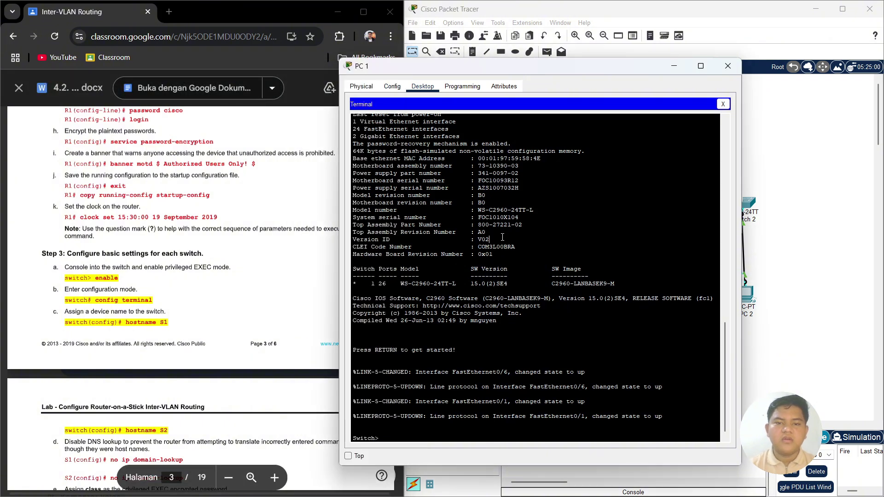
pyautogui.moveTo(534, 70); pyautogui.dragTo(588, 71)
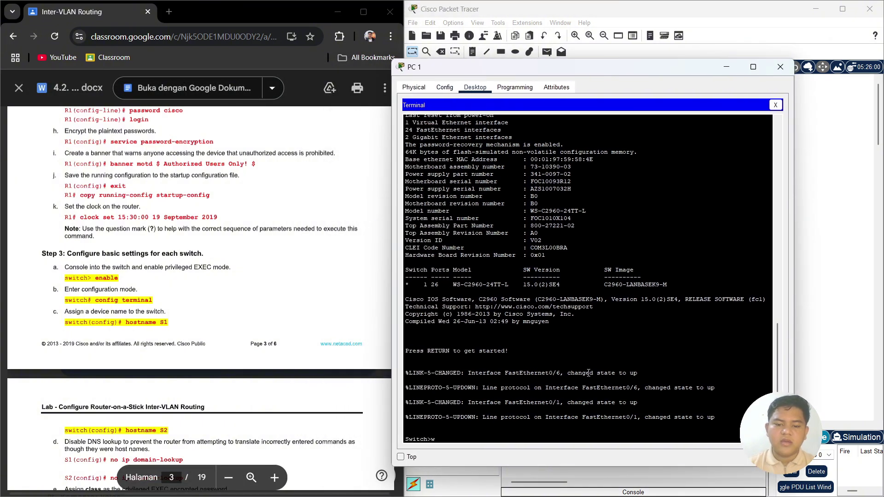
pyautogui.write('enable')
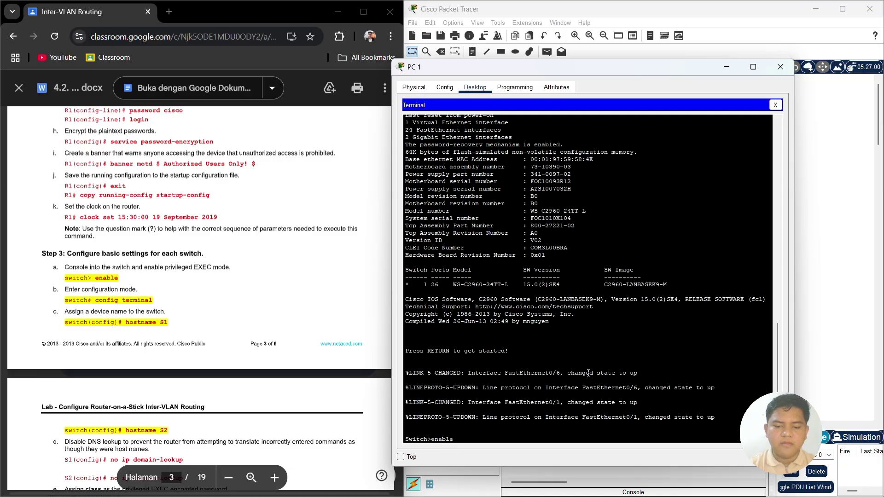
pyautogui.press('Return')
pyautogui.write('ch#c')
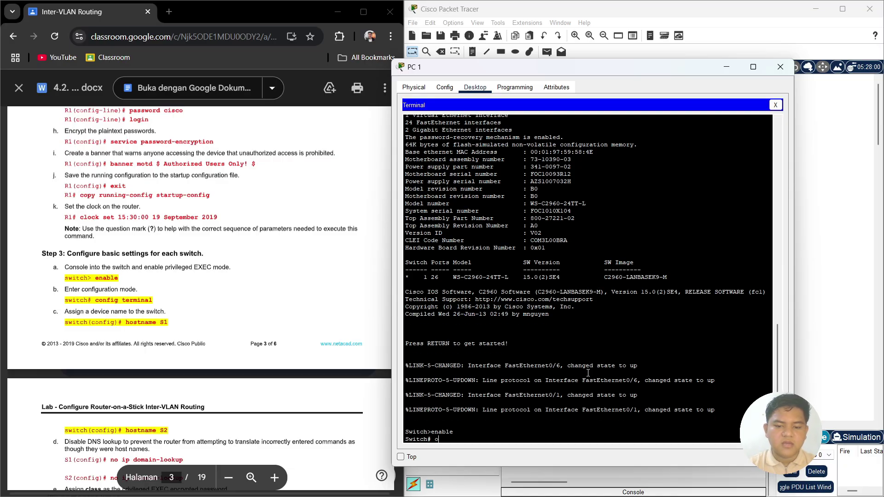
pyautogui.write('oonfig termi')
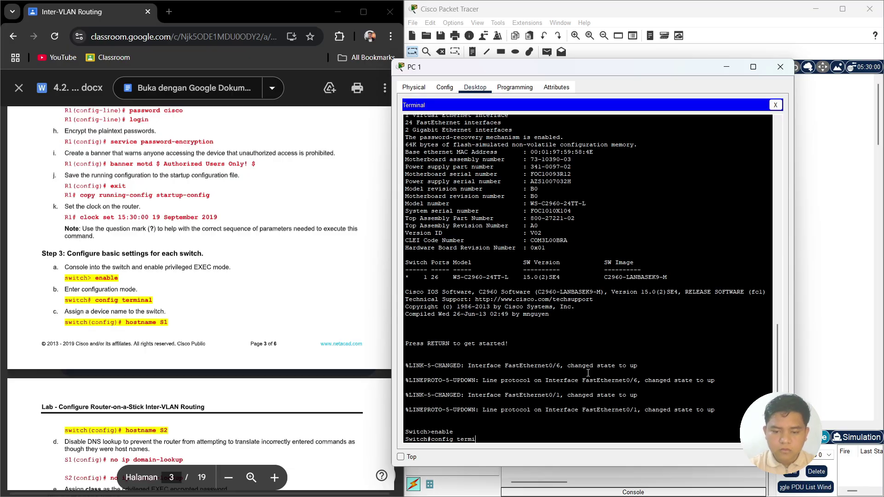
pyautogui.write('nal')
pyautogui.press('Return')
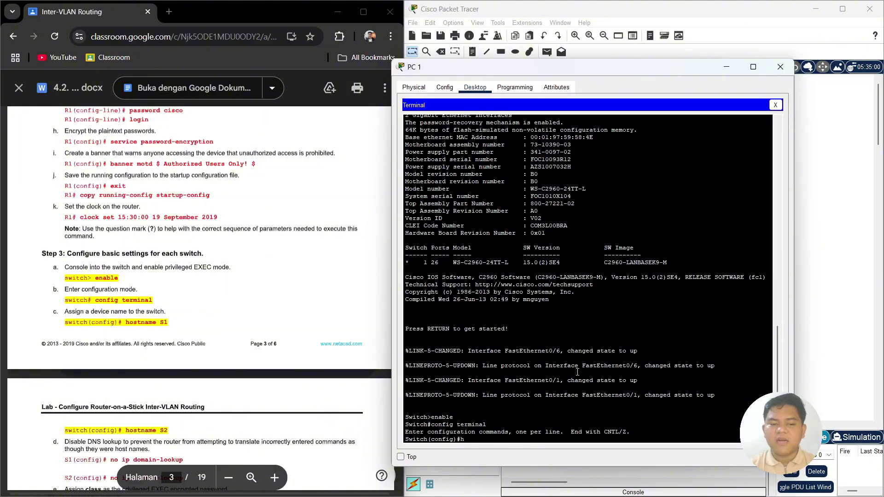
# - Set Switch 1's hostname to S1 in PC 1's terminal session
pyautogui.press('BackSpace')
pyautogui.press('BackSpace')
pyautogui.press('BackSpace')
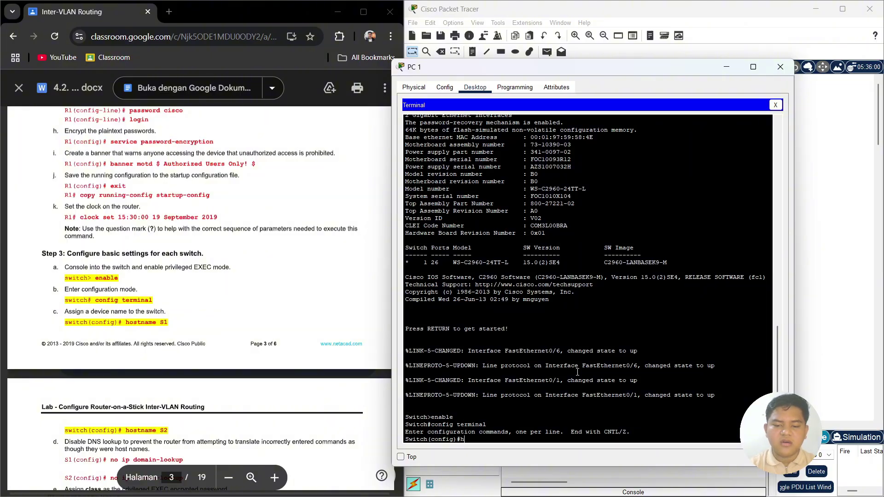
pyautogui.write('istname ')
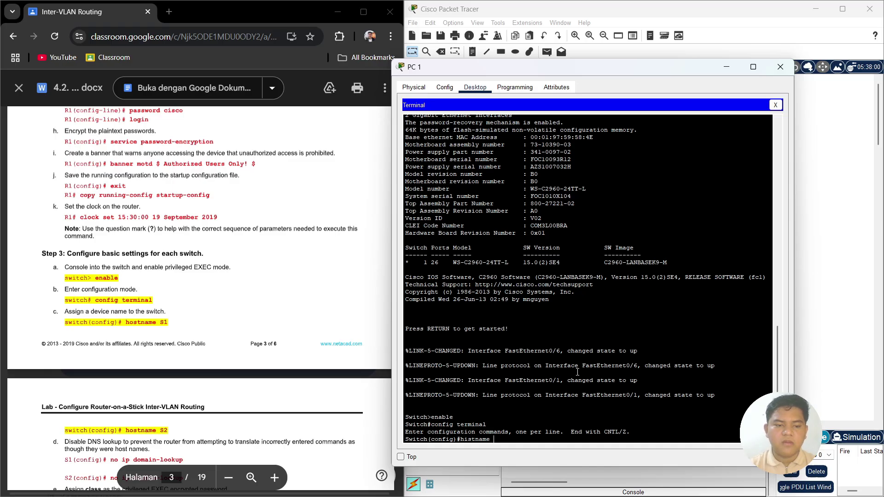
pyautogui.write('z')
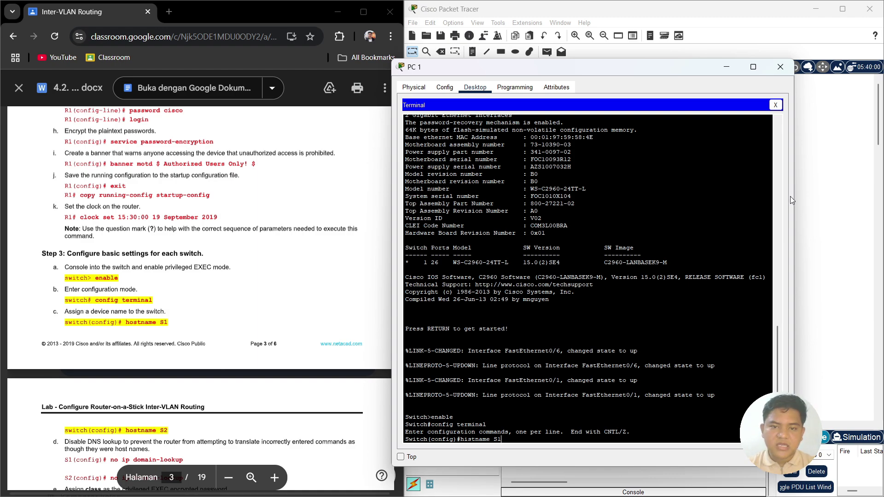
pyautogui.click(781, 67)
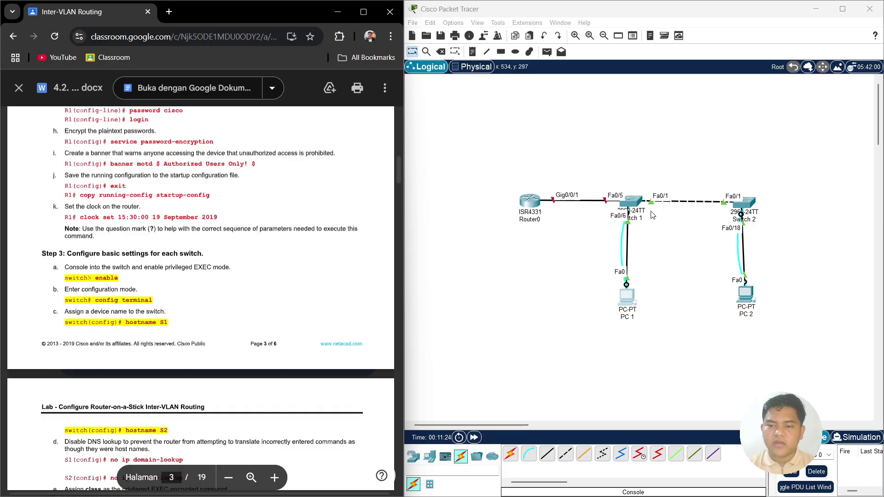
pyautogui.moveTo(541, 493)
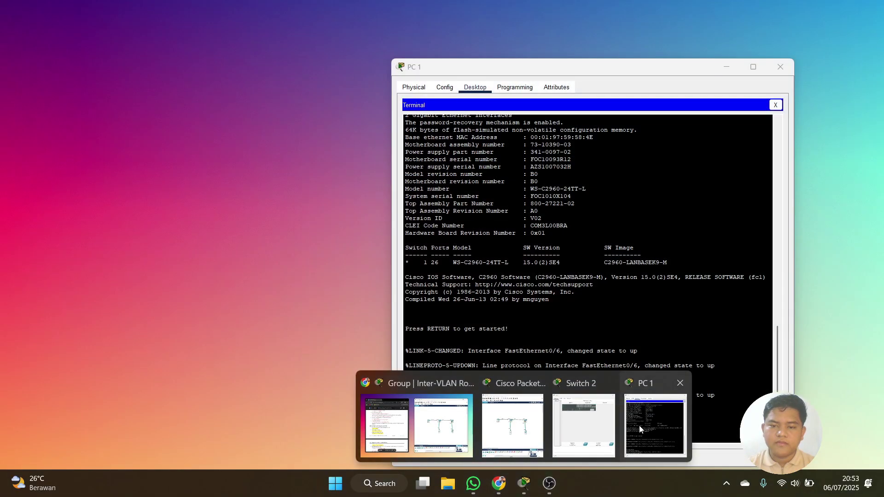
pyautogui.click(639, 426)
pyautogui.moveTo(604, 70); pyautogui.dragTo(634, 40)
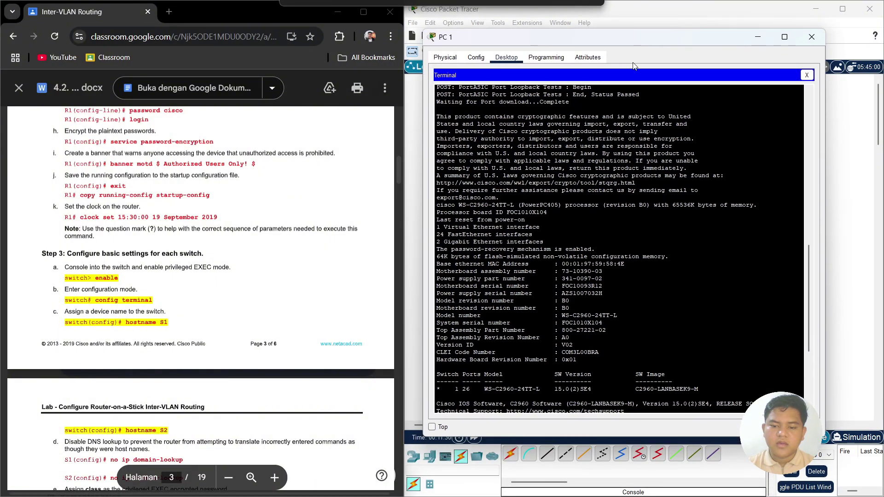
pyautogui.scroll(-7, 552, 408)
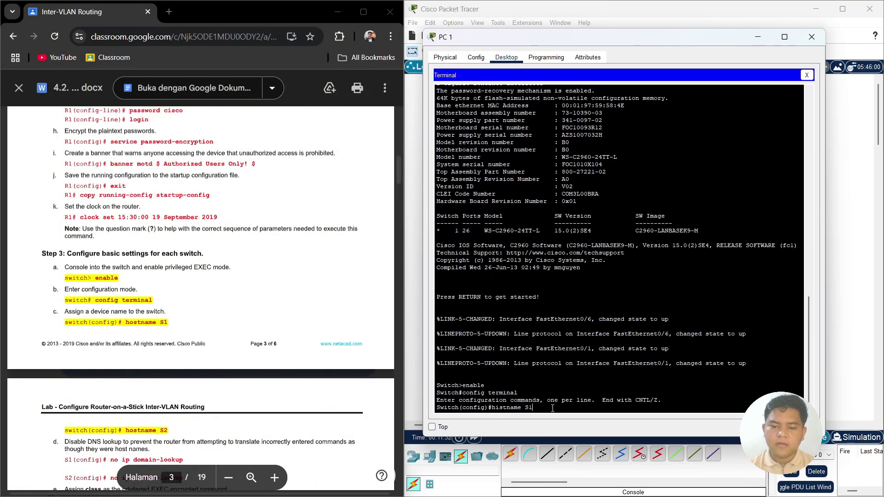
pyautogui.press('Return')
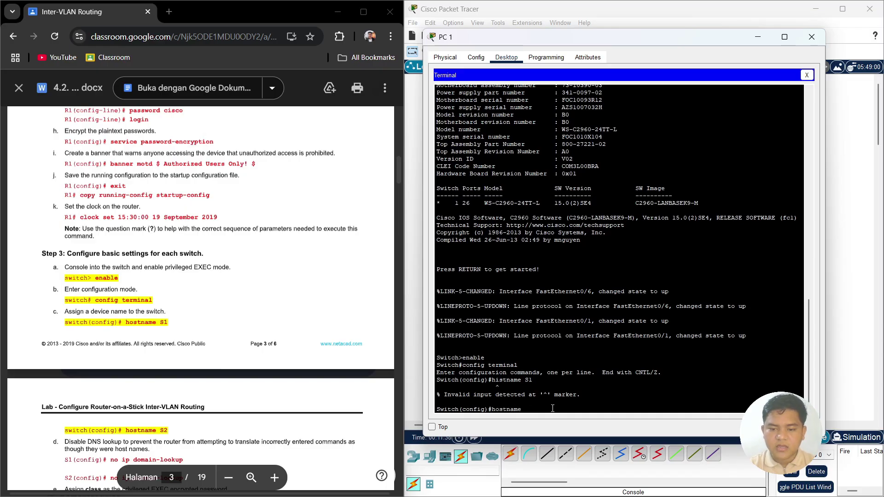
pyautogui.write('hostname S1')
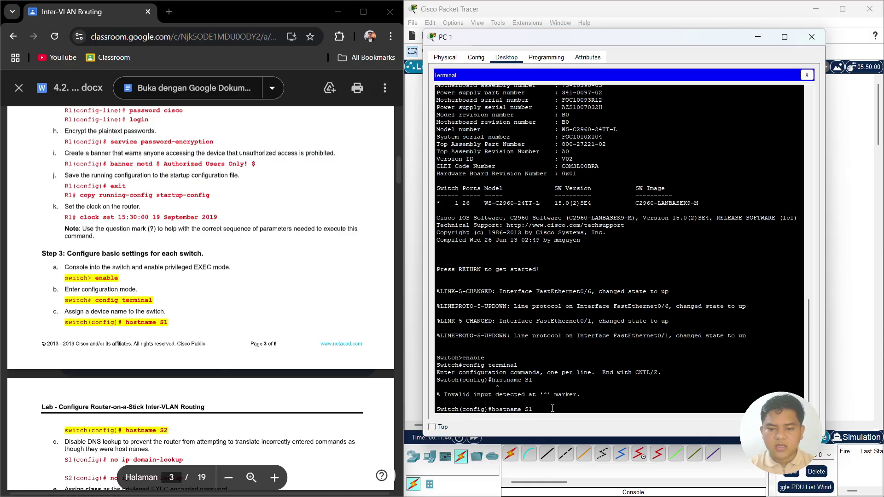
pyautogui.press('Return')
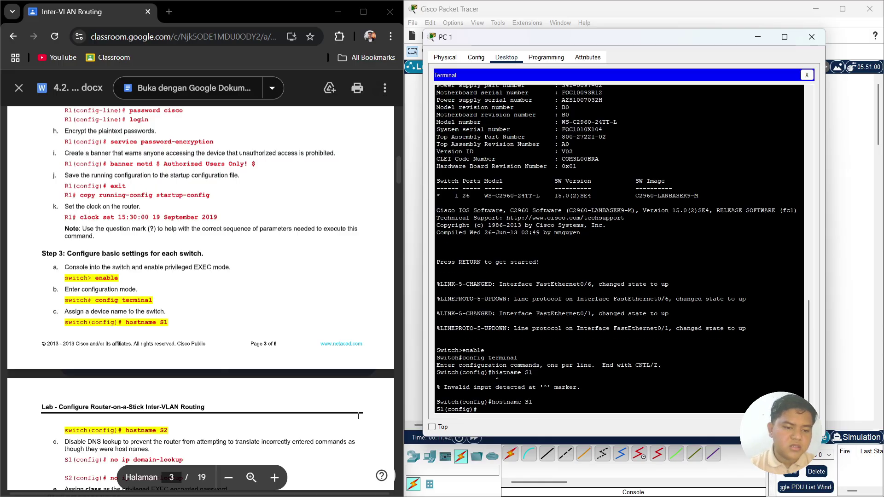
# - Open a Terminal session on PC 2 with the default port settings and bring up Switch 2's command prompt
pyautogui.scroll(-2, 358, 416)
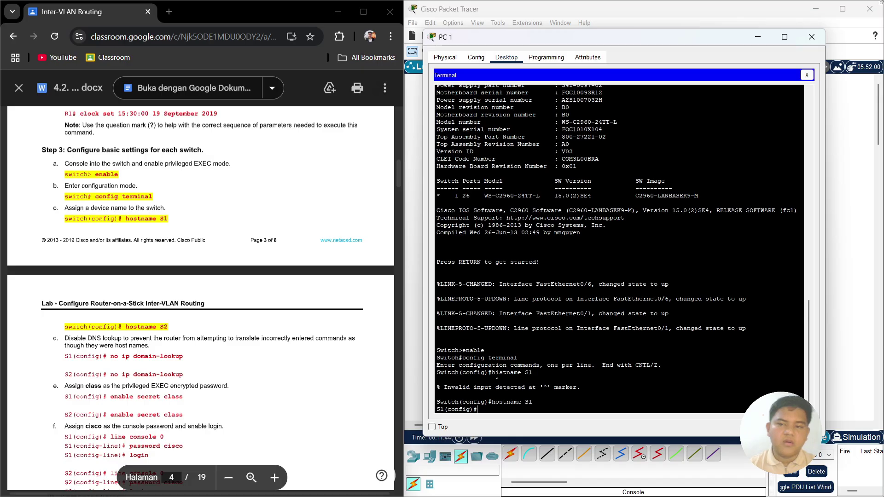
pyautogui.click(760, 37)
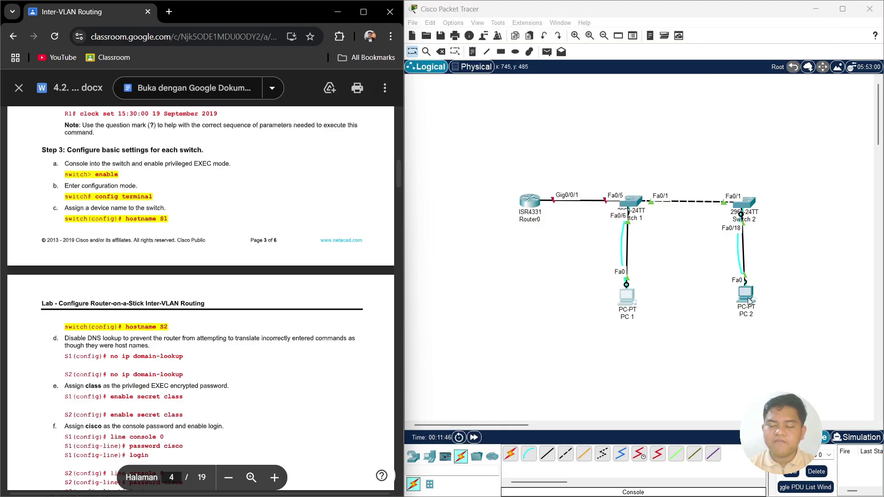
pyautogui.click(747, 297)
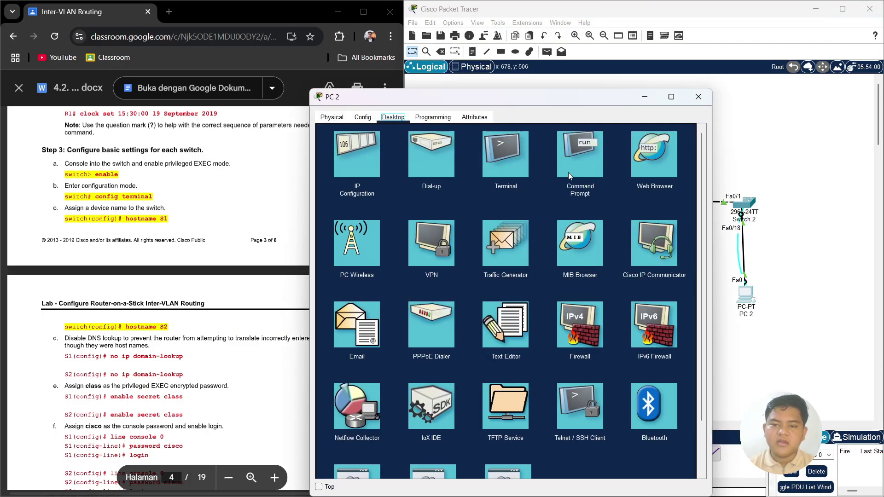
pyautogui.click(528, 157)
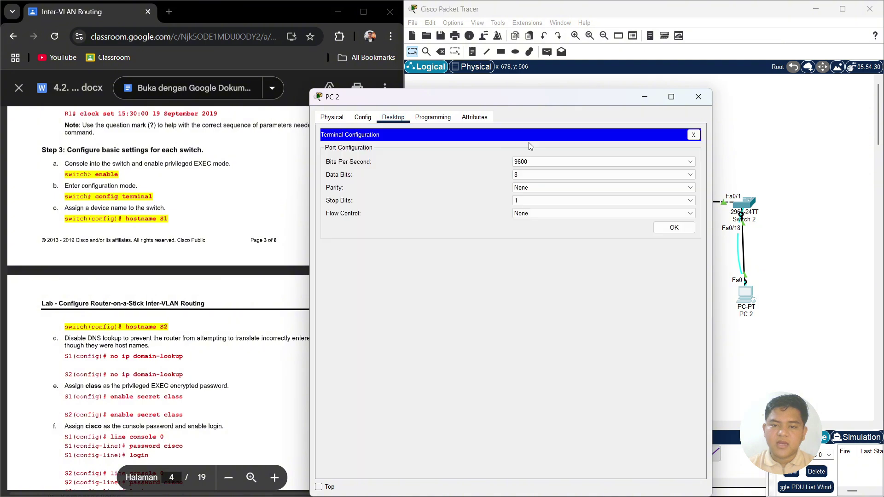
pyautogui.click(673, 227)
pyautogui.press('Return')
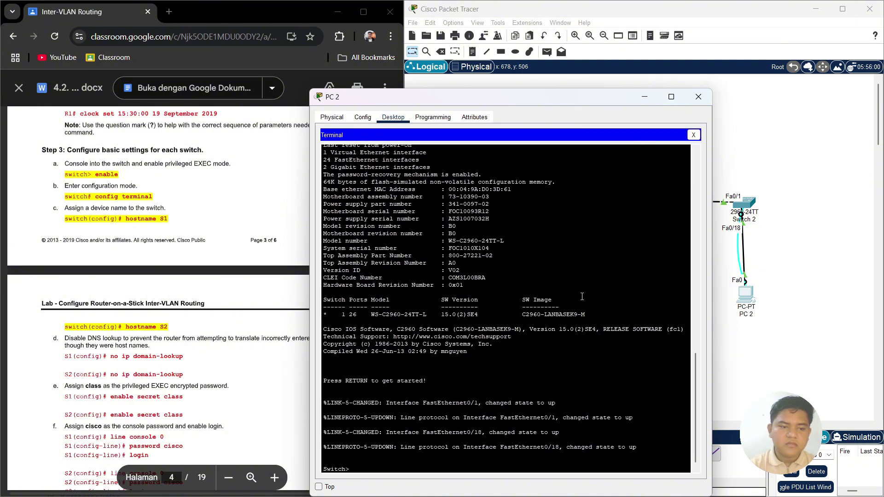
# - Enter privileged EXEC mode and global configuration mode on Switch 2 with enable and config t
pyautogui.write('enable')
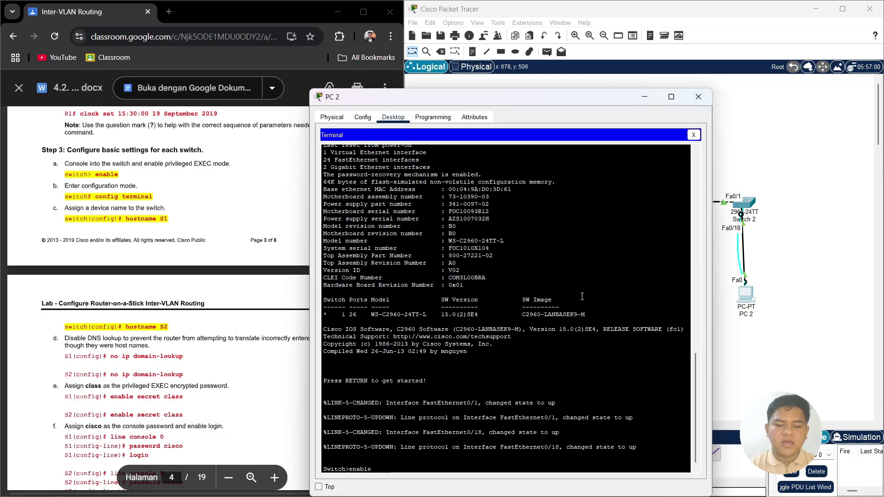
pyautogui.press('Return')
pyautogui.write('conf')
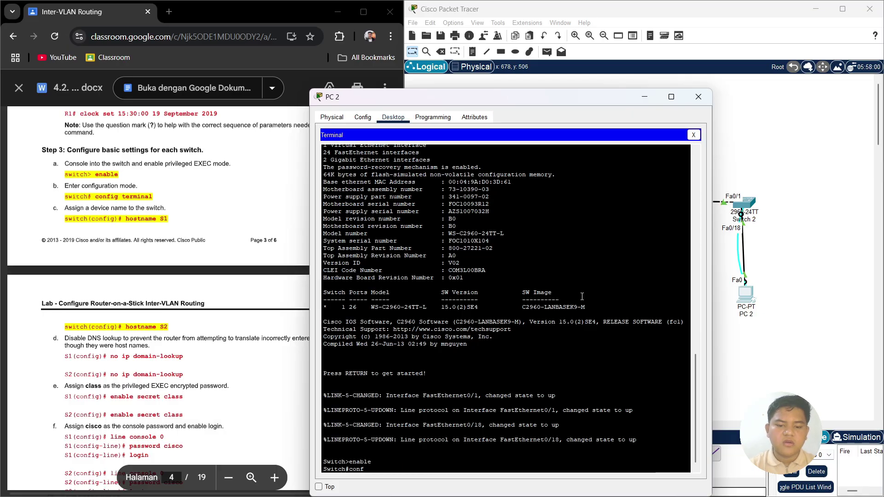
pyautogui.write('ig t')
pyautogui.press('Return')
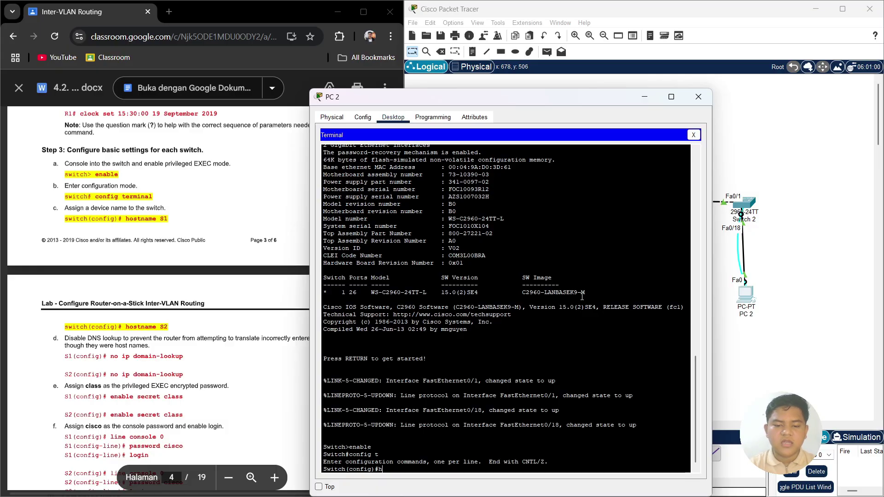
# - Set Switch 2's hostname to S2
pyautogui.write('hist')
pyautogui.press('BackSpace')
pyautogui.press('BackSpace')
pyautogui.press('BackSpace')
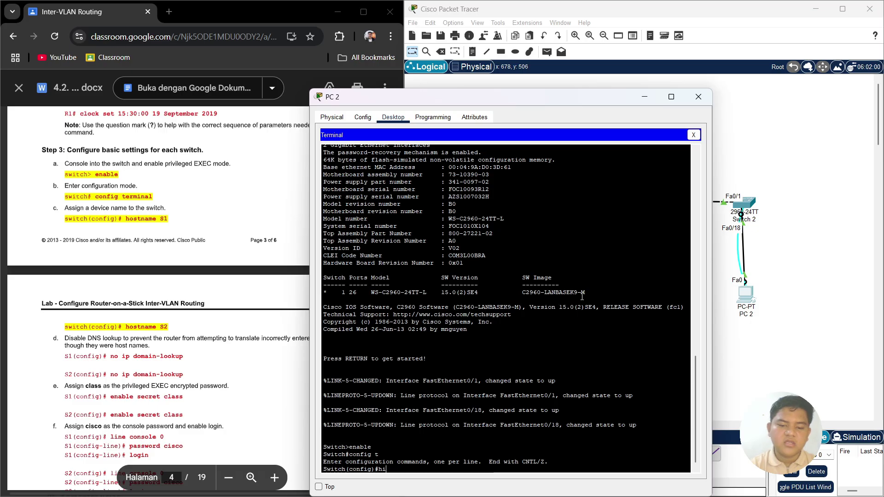
pyautogui.write('ostname ')
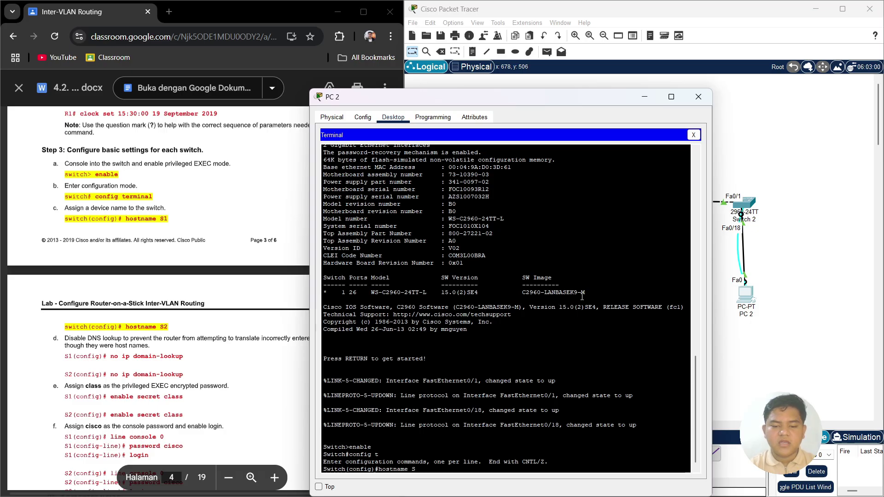
pyautogui.write('S2')
pyautogui.press('Return')
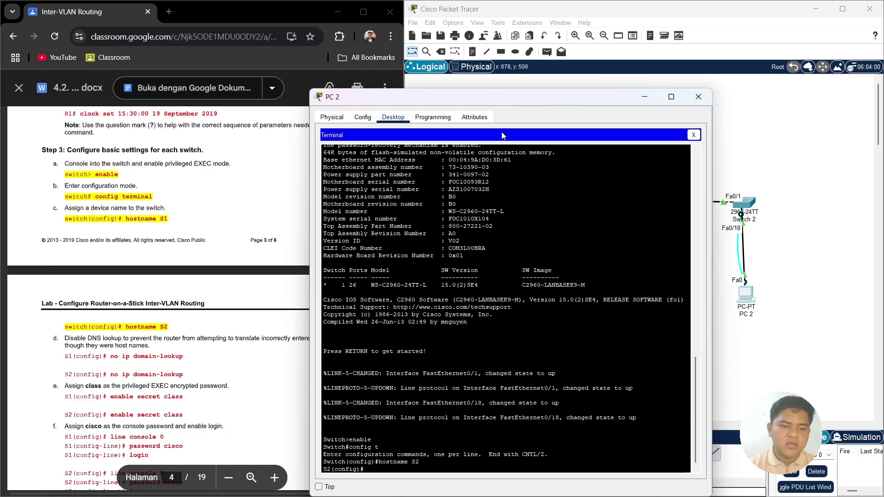
# - Show the VLAN creation commands in Part 2, Step 1 of the lab document and return to PC 1's S1 configuration prompt
pyautogui.moveTo(576, 98); pyautogui.dragTo(647, 87)
pyautogui.scroll(-3, 247, 234)
pyautogui.scroll(-12, 247, 233)
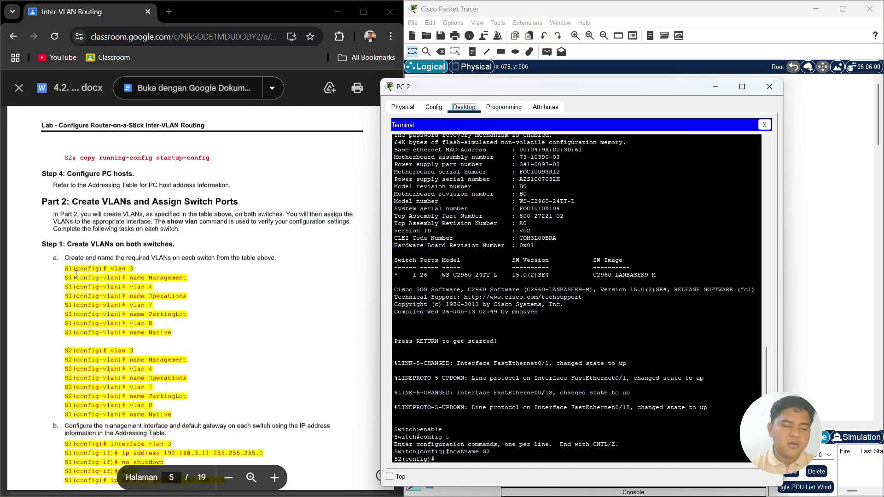
pyautogui.moveTo(524, 483)
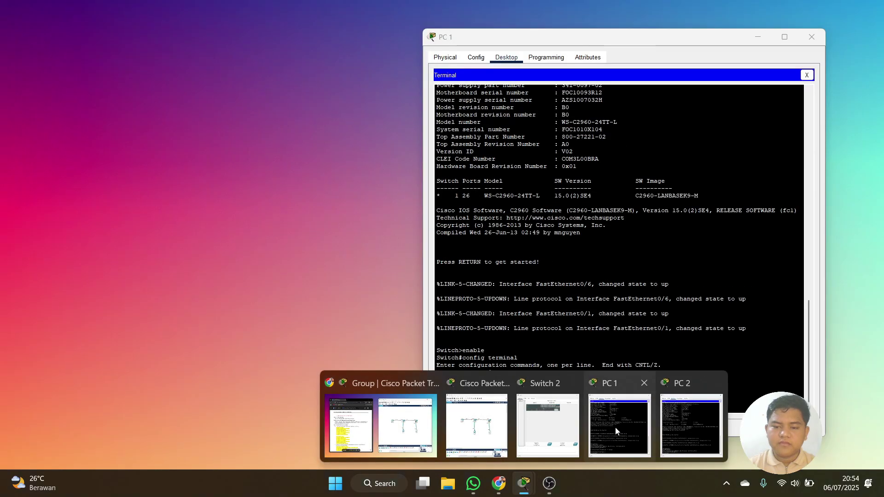
pyautogui.click(615, 427)
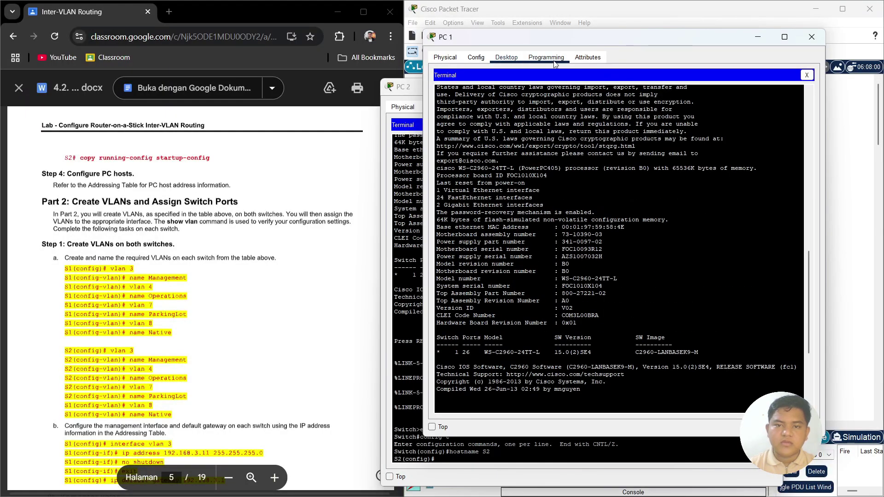
pyautogui.scroll(-7, 611, 353)
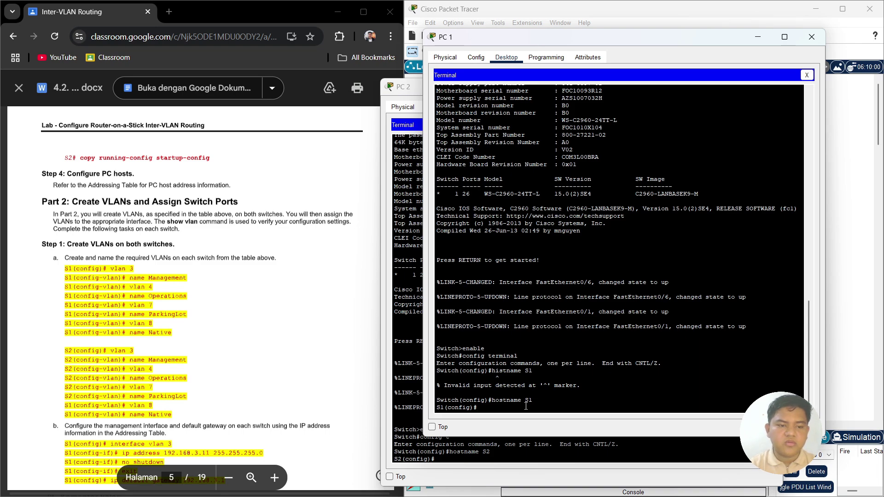
# - Create VLAN 3 on S1 and name it Managment
pyautogui.write('vlan 2')
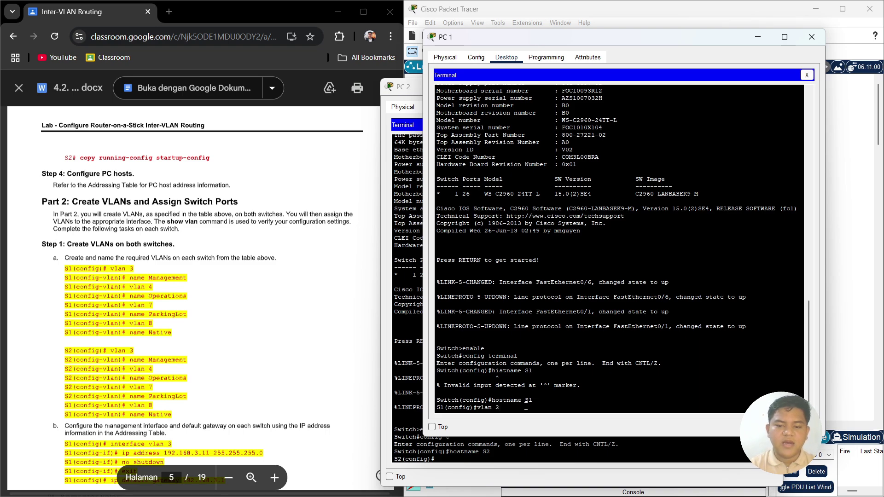
pyautogui.press('Return')
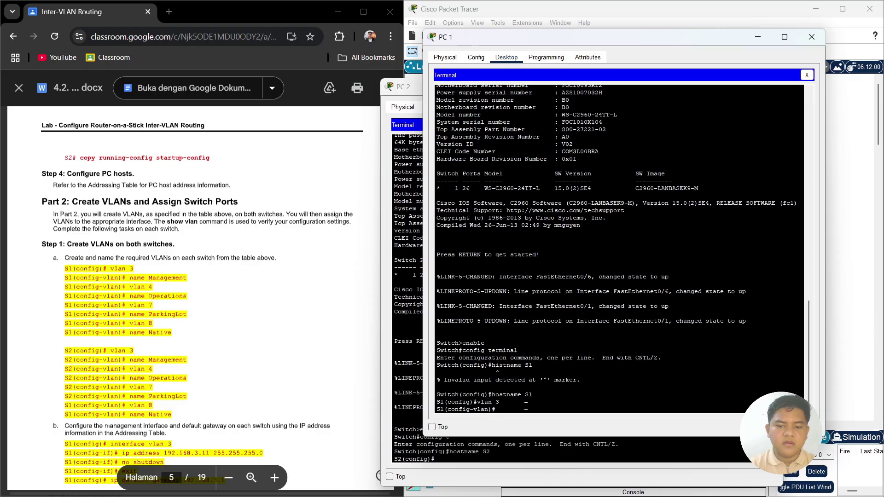
pyautogui.write('name ')
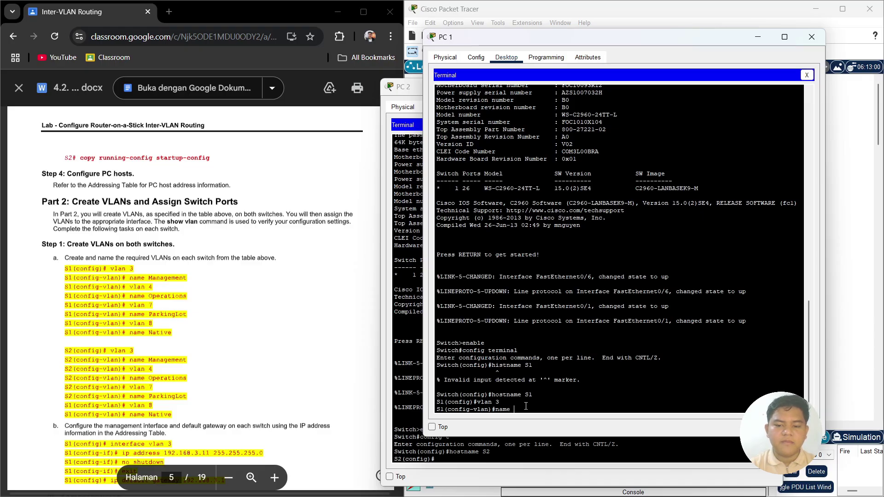
pyautogui.write('Man')
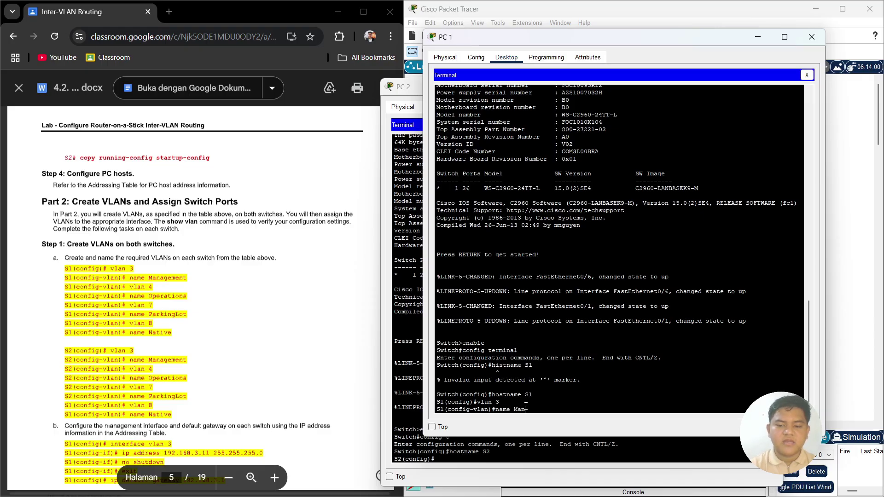
pyautogui.write('agment')
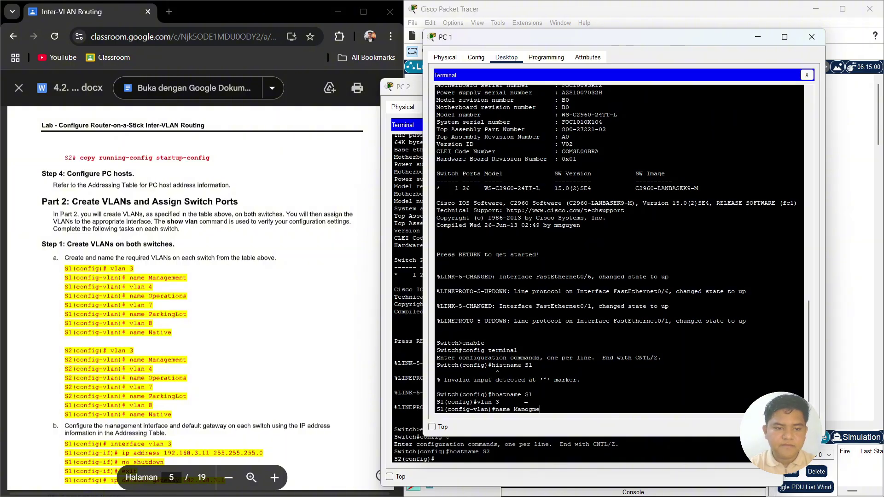
pyautogui.press('BackSpace')
pyautogui.press('BackSpace')
pyautogui.press('BackSpace')
pyautogui.press('BackSpace')
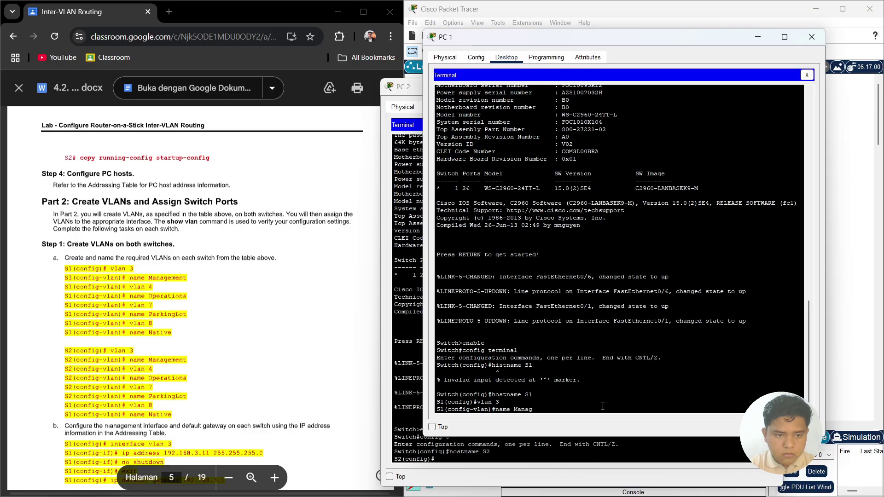
pyautogui.write('ment')
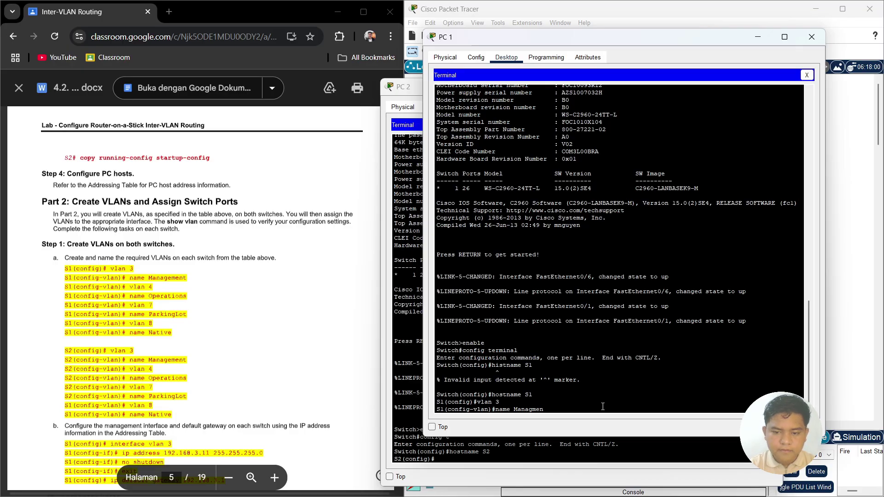
pyautogui.press('Return')
# - Create VLAN 4 on S1 and name it Operations
pyautogui.write('vlan 4')
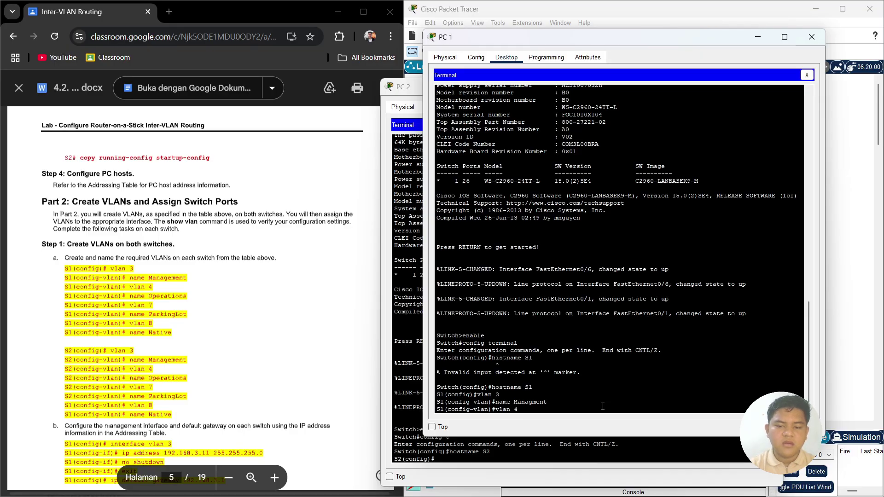
pyautogui.press('BackSpace')
pyautogui.write('r')
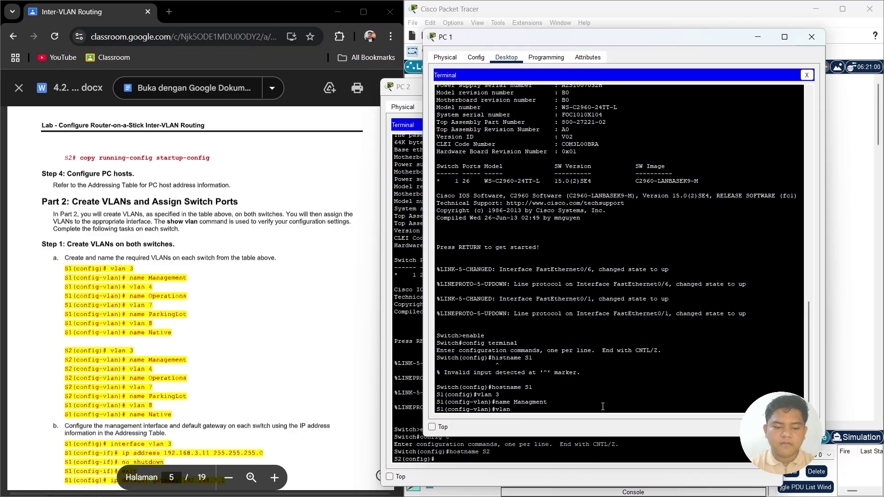
pyautogui.write('4')
pyautogui.press('Return')
pyautogui.write('name')
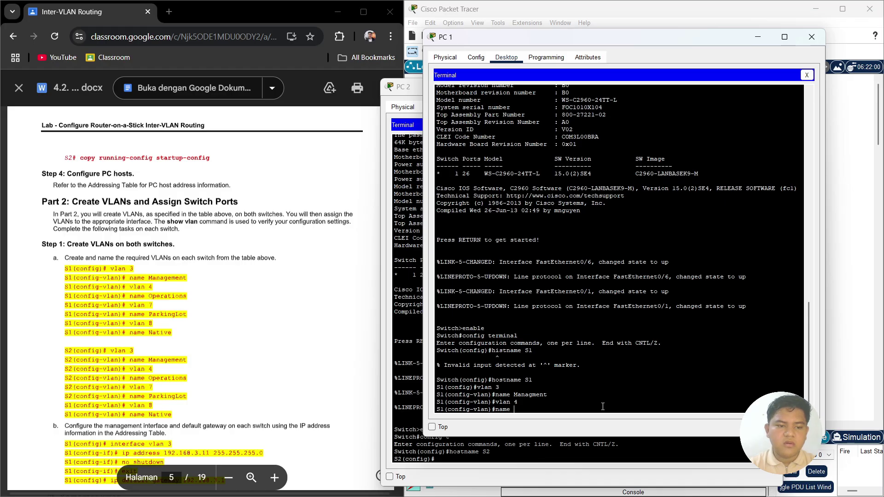
pyautogui.write(' Operat')
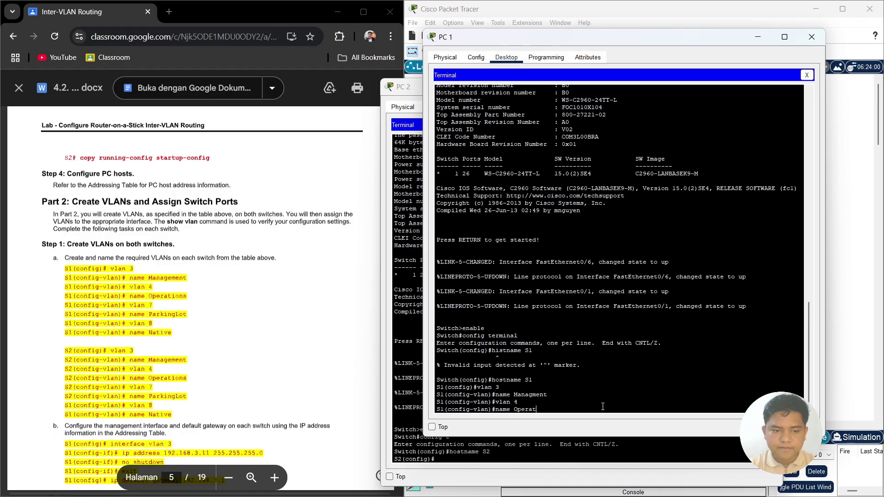
pyautogui.write('iosns')
pyautogui.press('Return')
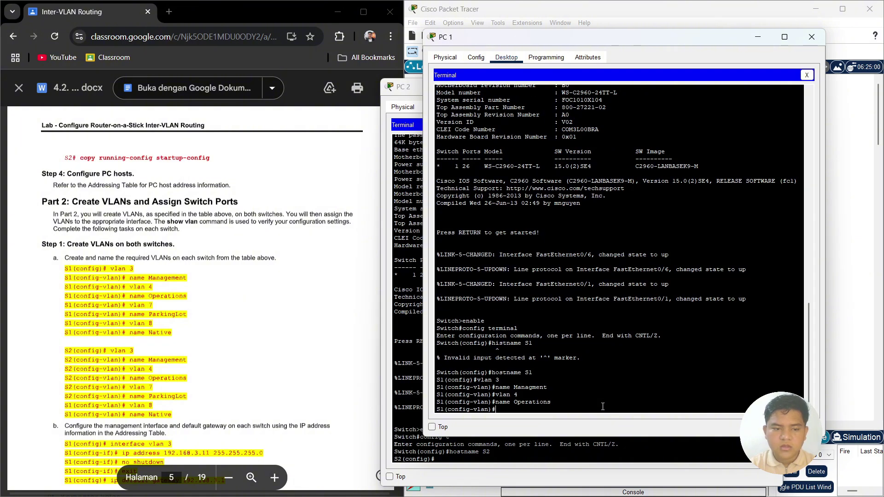
# - Create VLAN 7 on S1 and name it ParkingLot
pyautogui.write('vlan ')
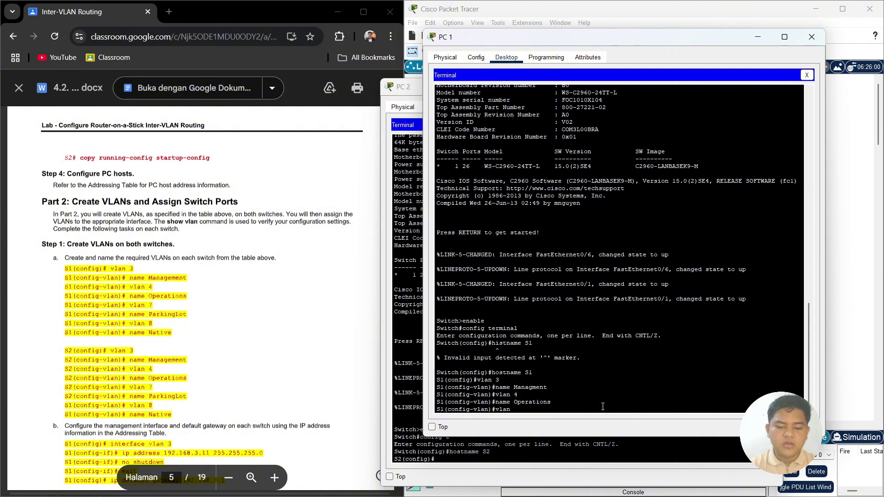
pyautogui.write('7')
pyautogui.press('Return')
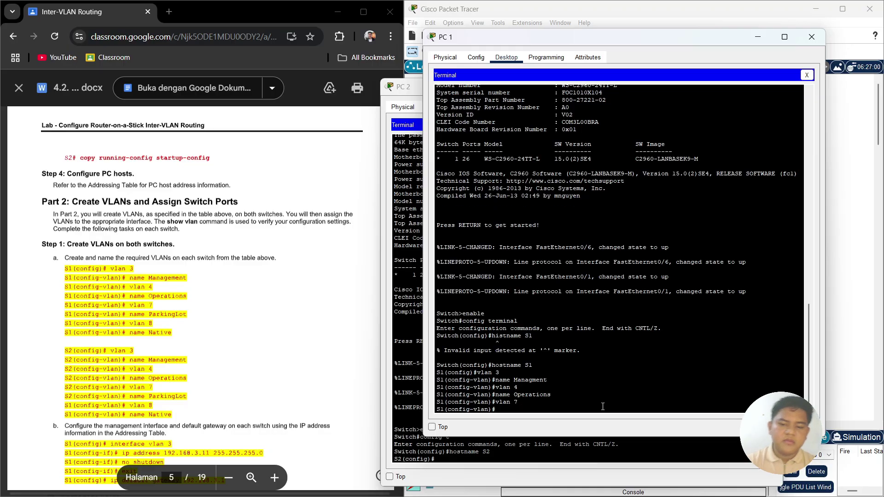
pyautogui.write('nma ePa')
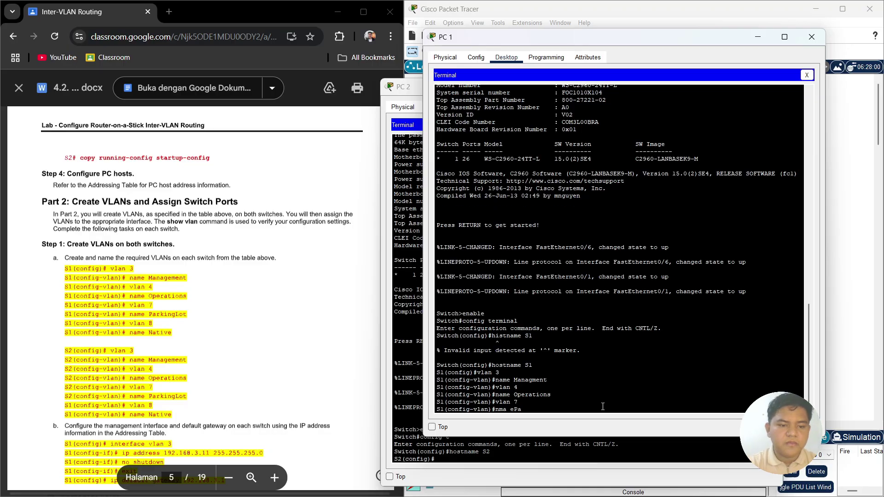
pyautogui.press('BackSpace')
pyautogui.press('BackSpace')
pyautogui.press('BackSpace')
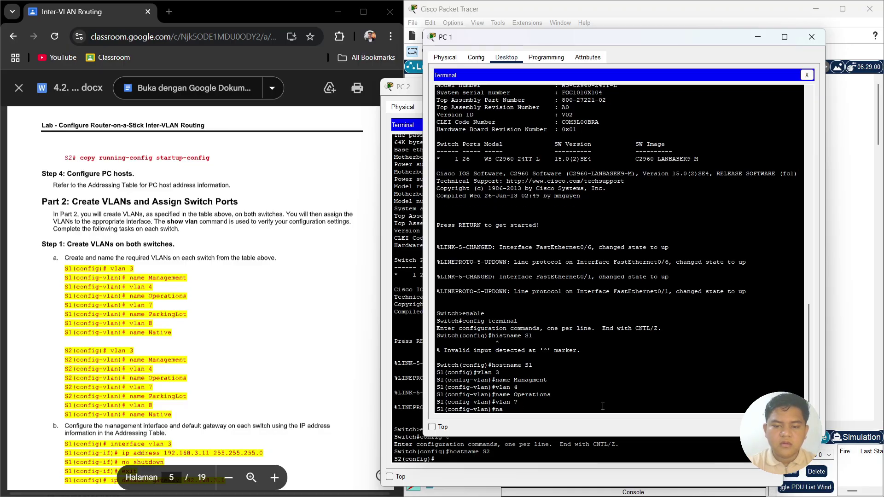
pyautogui.write('ame Parki')
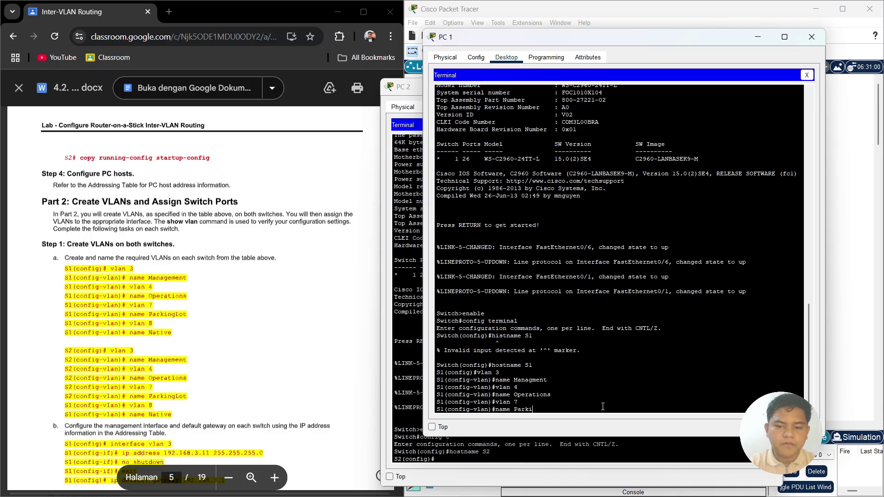
pyautogui.write('ngLot')
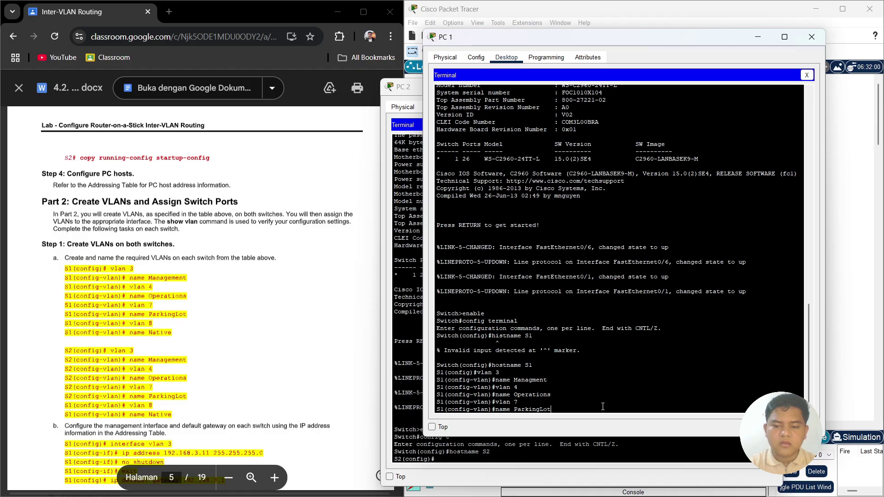
pyautogui.press('Return')
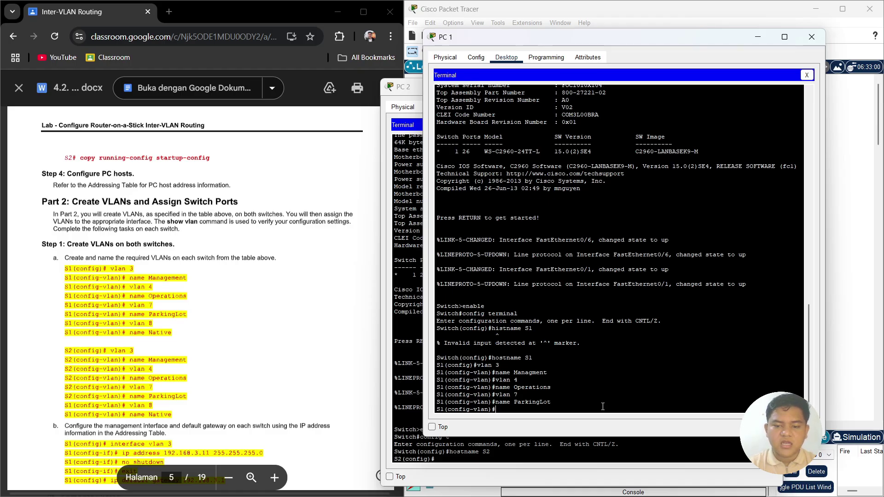
# - Create VLAN 8 on S1 and name it Native
pyautogui.write('vlan')
pyautogui.write(' 6')
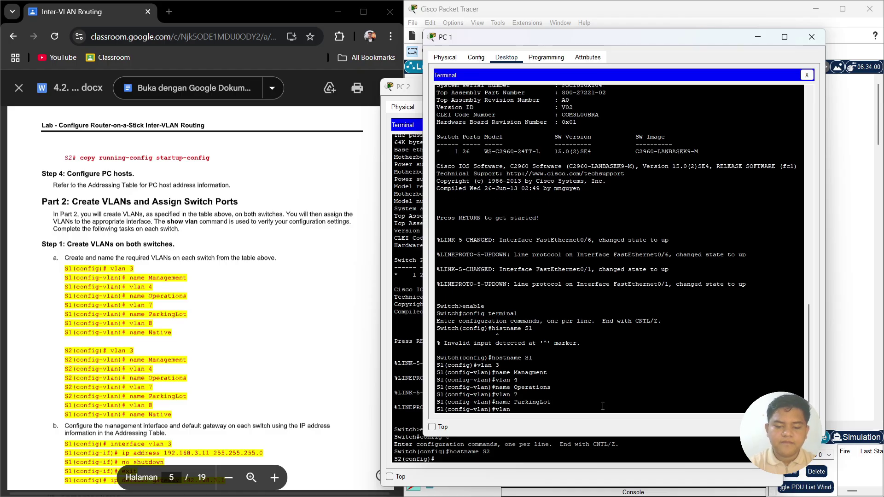
pyautogui.press('BackSpace')
pyautogui.write('8')
pyautogui.press('Return')
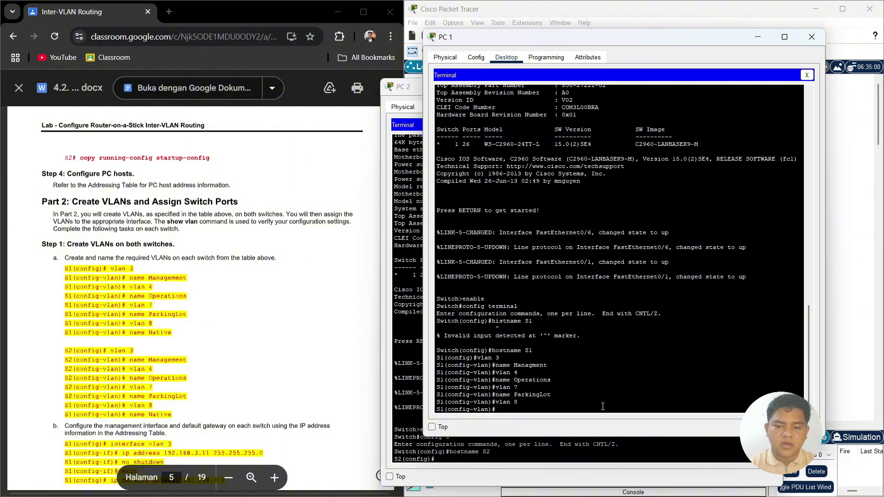
pyautogui.write('mame Native')
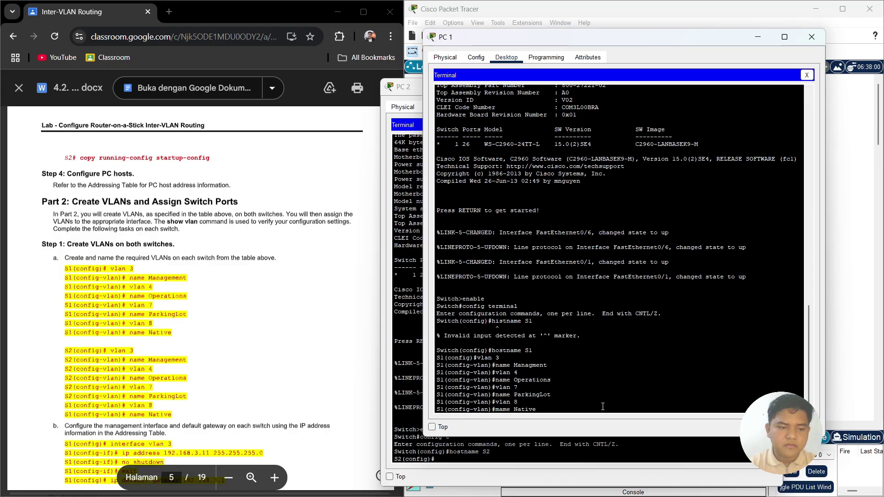
pyautogui.press('Return')
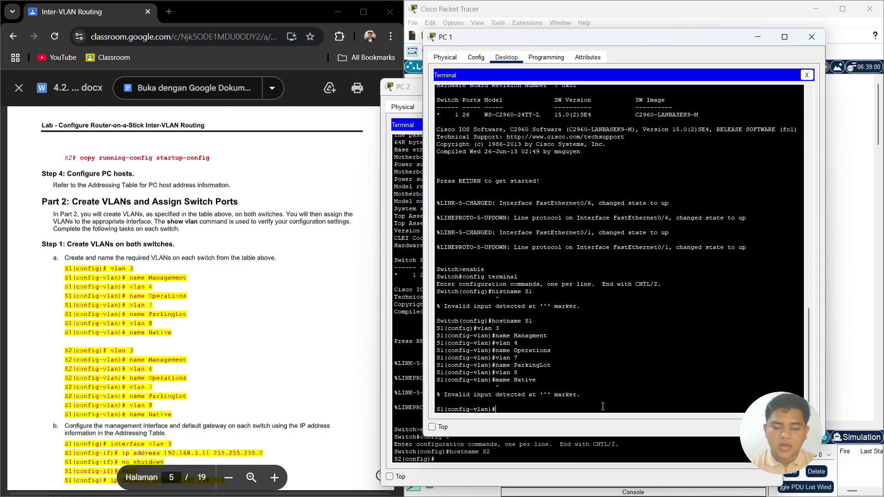
pyautogui.write('name Native')
pyautogui.press('Return')
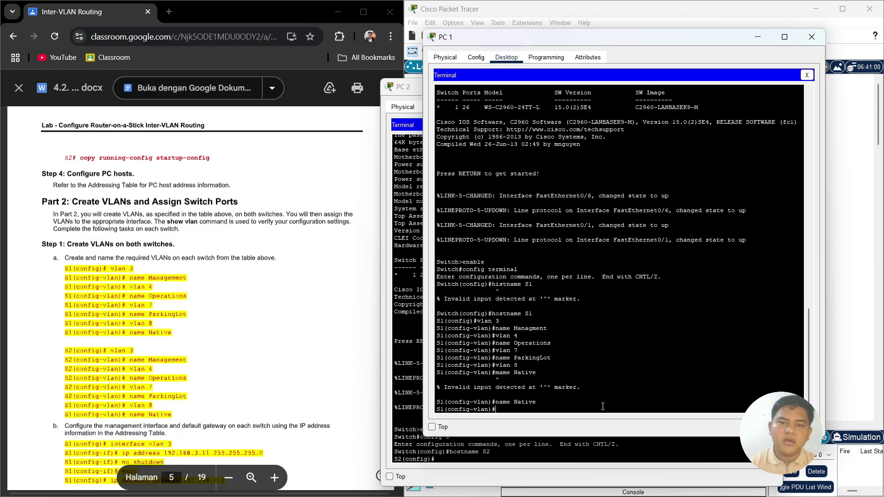
# - Show the S2 VLAN commands in the lab document and switch to the S2 configuration prompt in PC 2's terminal
pyautogui.scroll(-4, 70, 213)
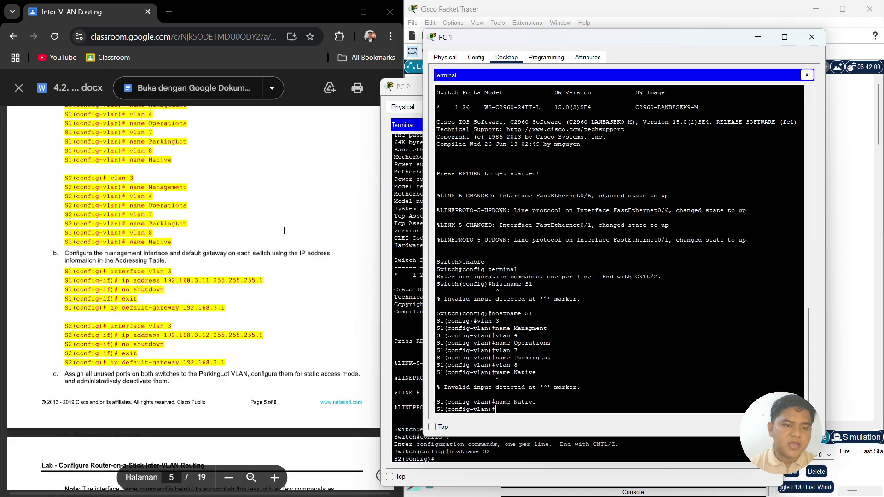
pyautogui.doubleClick(762, 43)
pyautogui.click(615, 90)
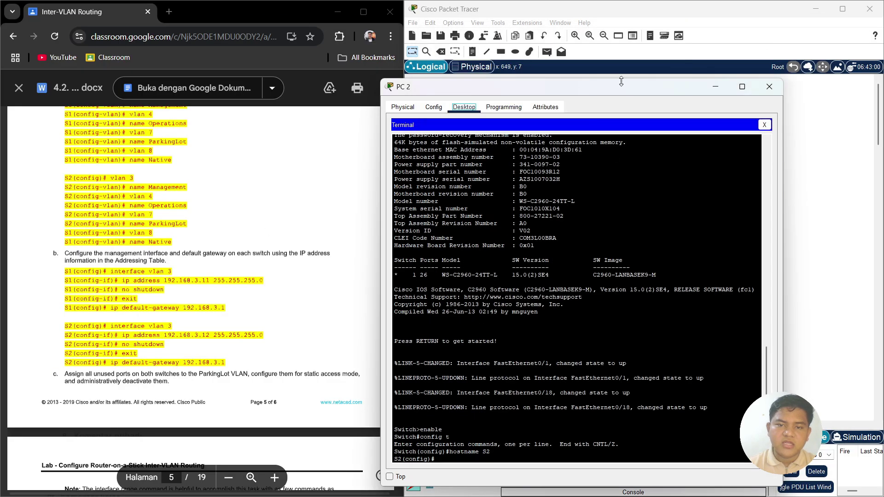
pyautogui.moveTo(616, 89); pyautogui.dragTo(626, 66)
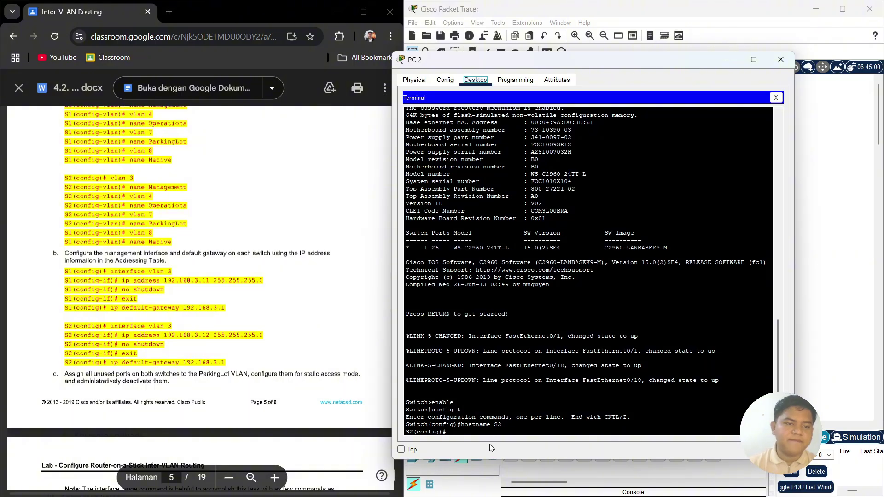
pyautogui.click(502, 432)
# - Create VLAN 3 on S2 and name it Management
pyautogui.write('vlan')
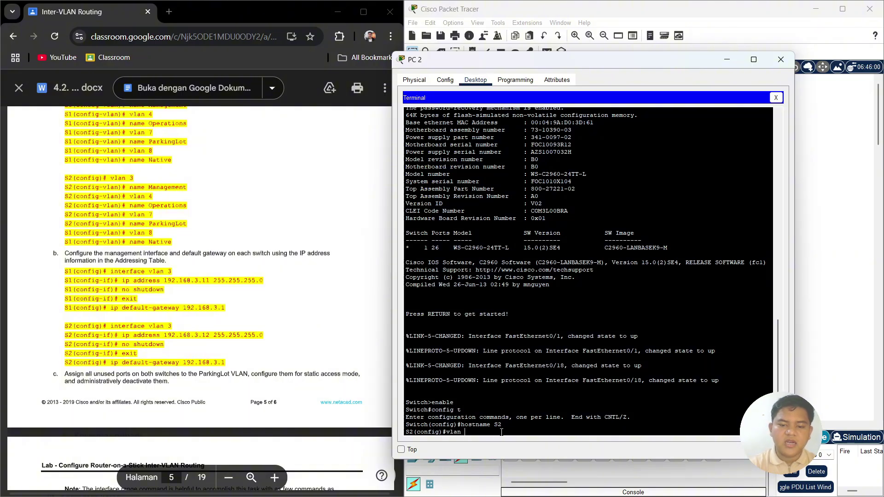
pyautogui.write(' 3')
pyautogui.press('Return')
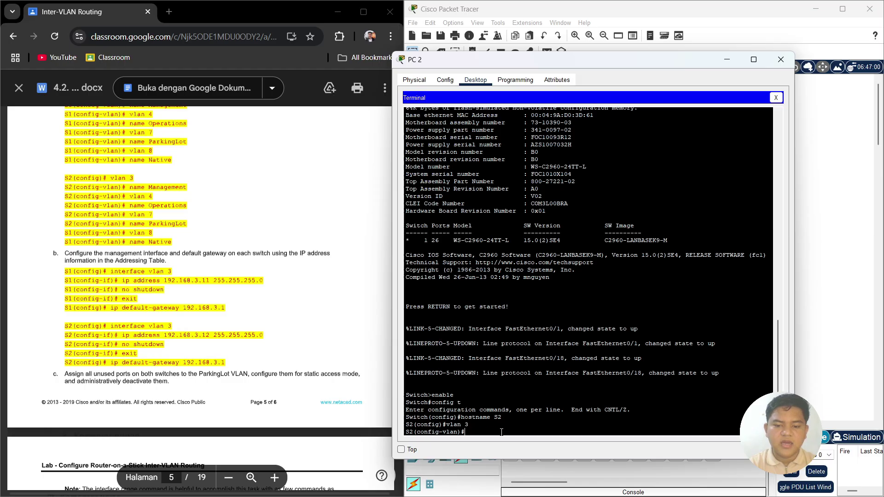
pyautogui.write('name Ope')
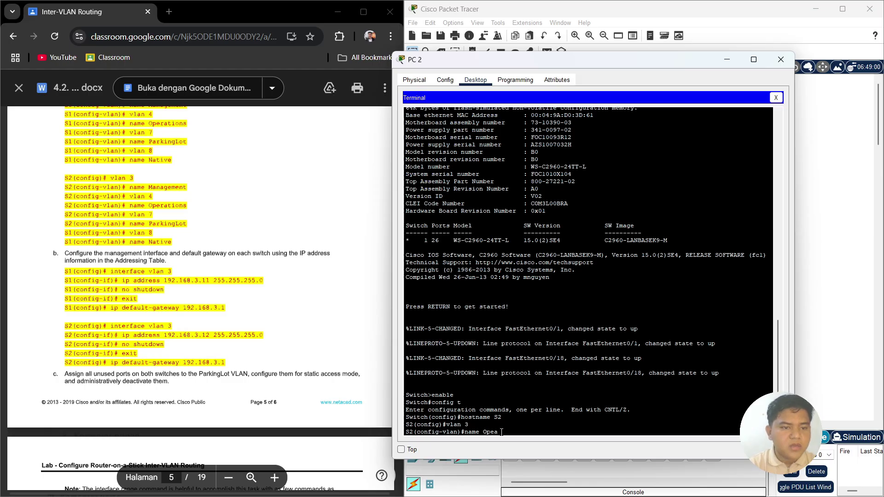
pyautogui.write('a')
pyautogui.press('BackSpace')
pyautogui.press('BackSpace')
pyautogui.press('BackSpace')
pyautogui.write('M')
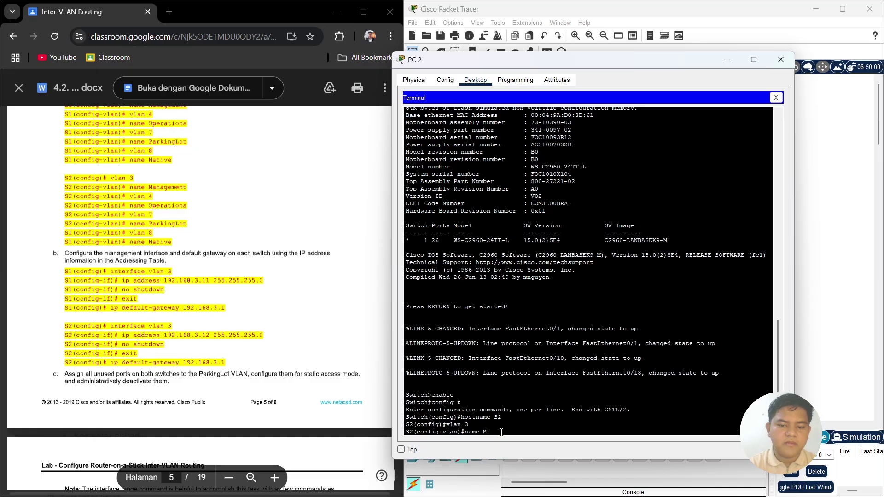
pyautogui.write('anagemn')
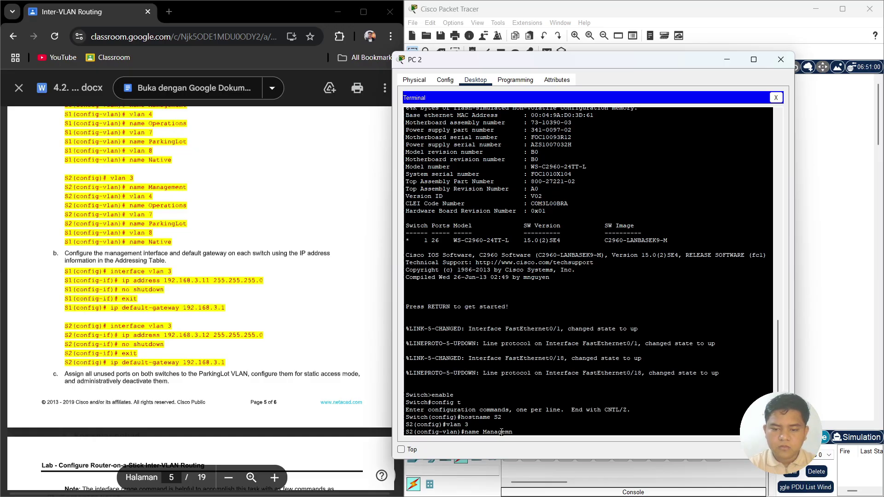
pyautogui.press('BackSpace')
pyautogui.write('rn')
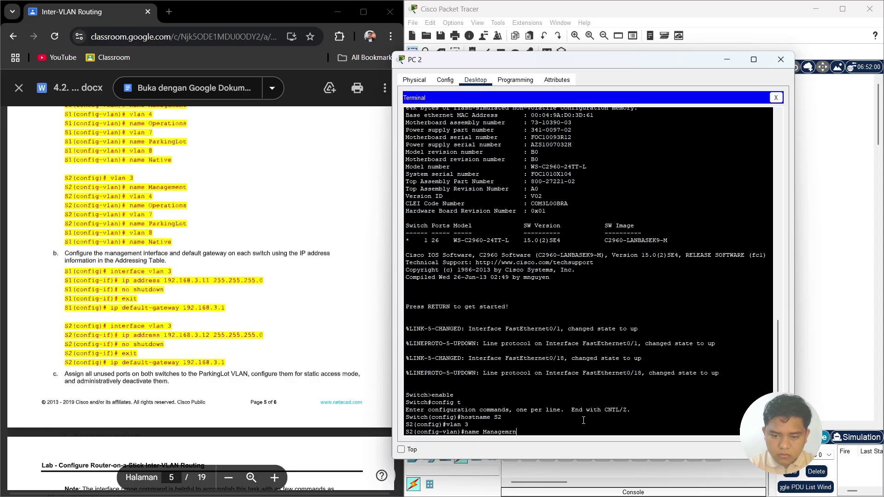
pyautogui.press('BackSpace')
pyautogui.press('BackSpace')
pyautogui.write('e')
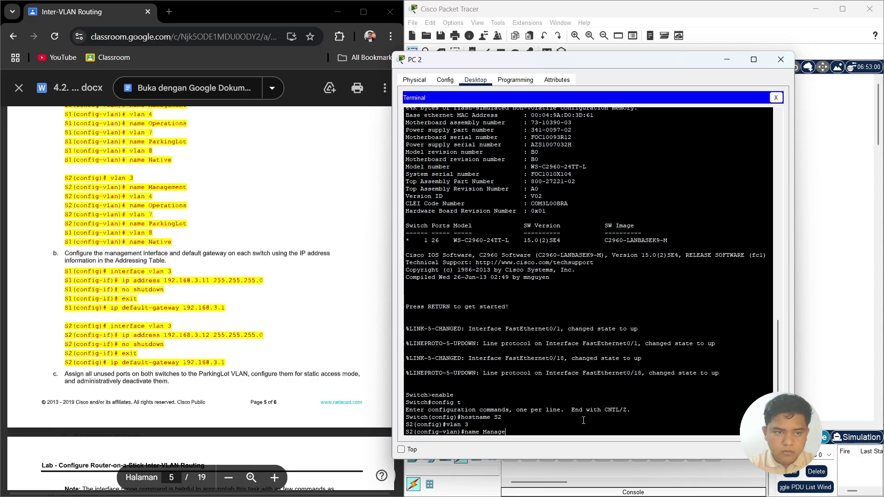
pyautogui.write('ment')
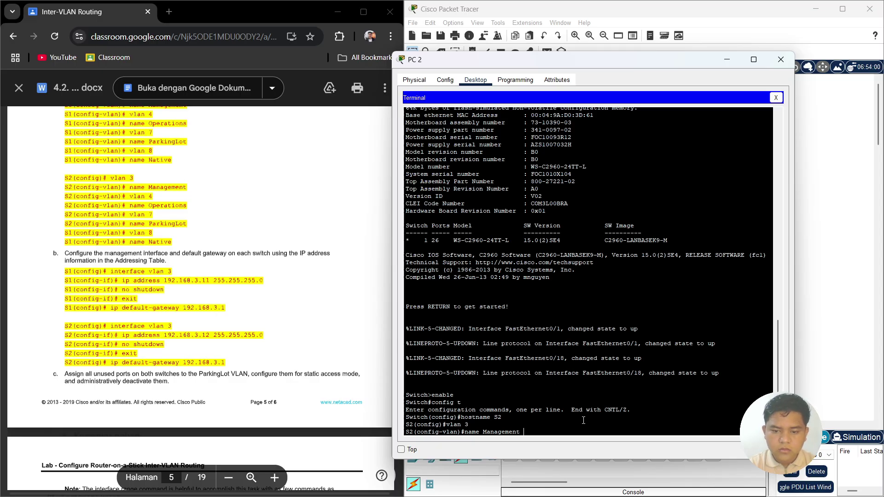
pyautogui.press('Return')
# - Create VLAN 4 on S2 and name it Operations
pyautogui.write('vlan)#vlan')
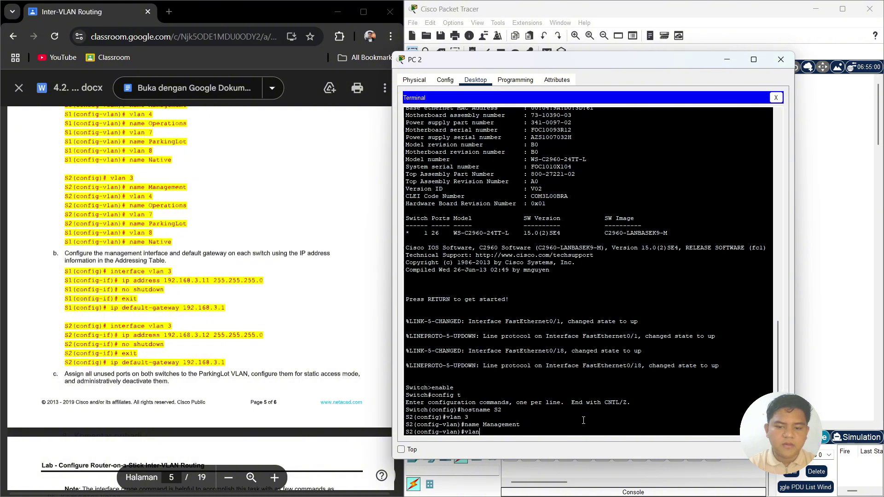
pyautogui.write(' 4')
pyautogui.press('Return')
pyautogui.write('nama')
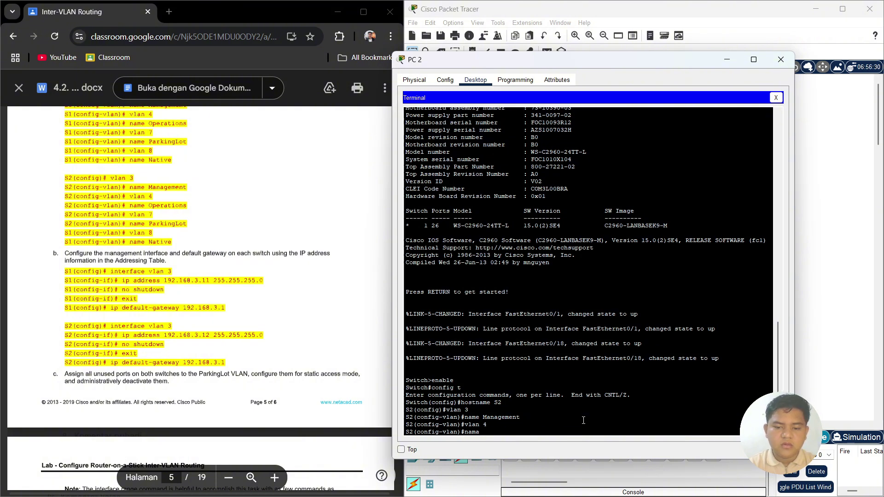
pyautogui.press('BackSpace')
pyautogui.write('e Operations')
pyautogui.press('Return')
# - Create VLAN 7 on S2 and name it ParkingLot
pyautogui.write('vlan)#vl')
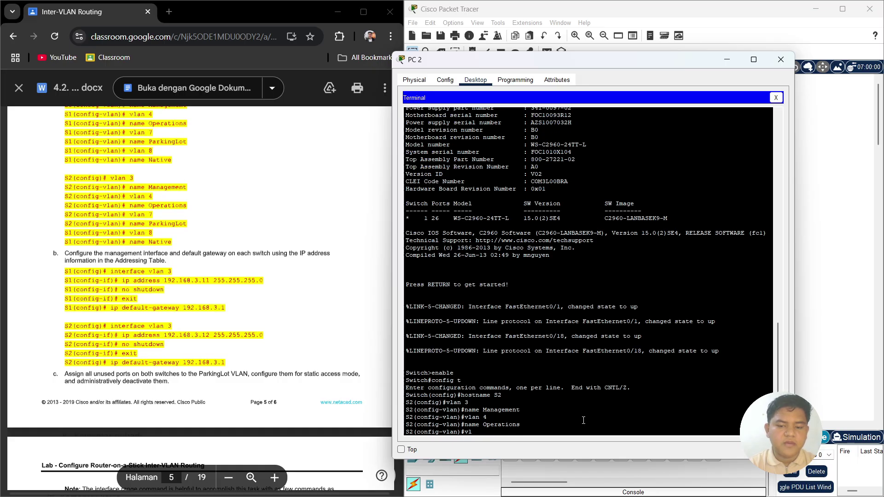
pyautogui.write('an 7')
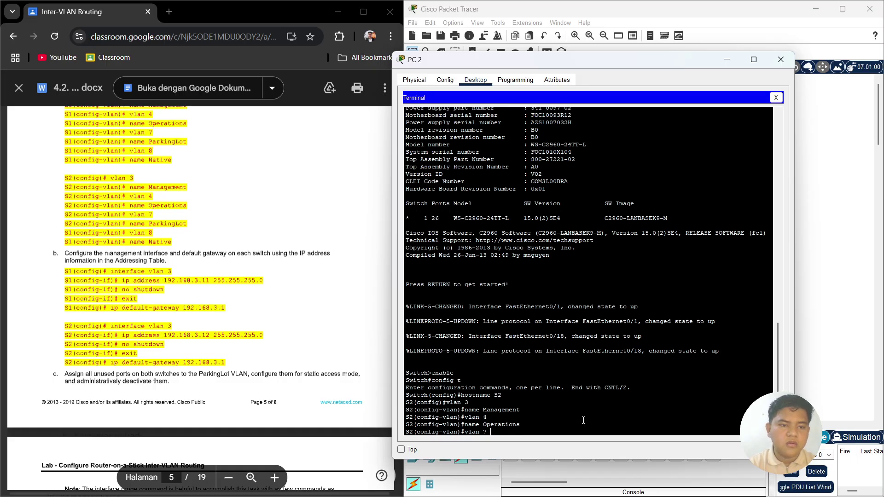
pyautogui.press('Return')
pyautogui.write('name P')
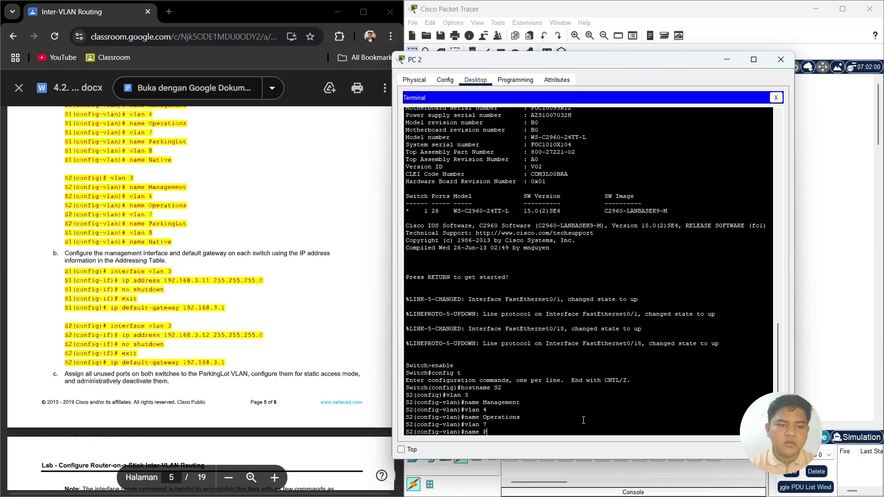
pyautogui.write('arkingLot')
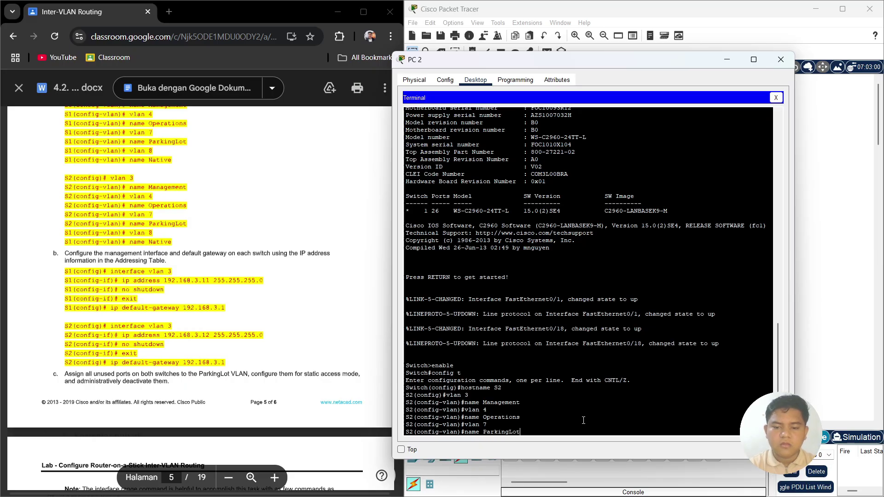
pyautogui.press('Return')
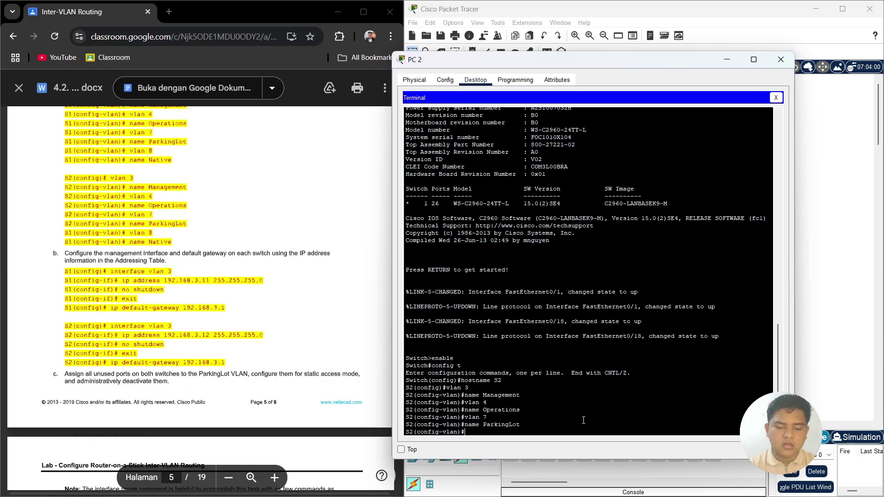
# - Create VLAN 8 on S2 and name it Native
pyautogui.write('vlan ')
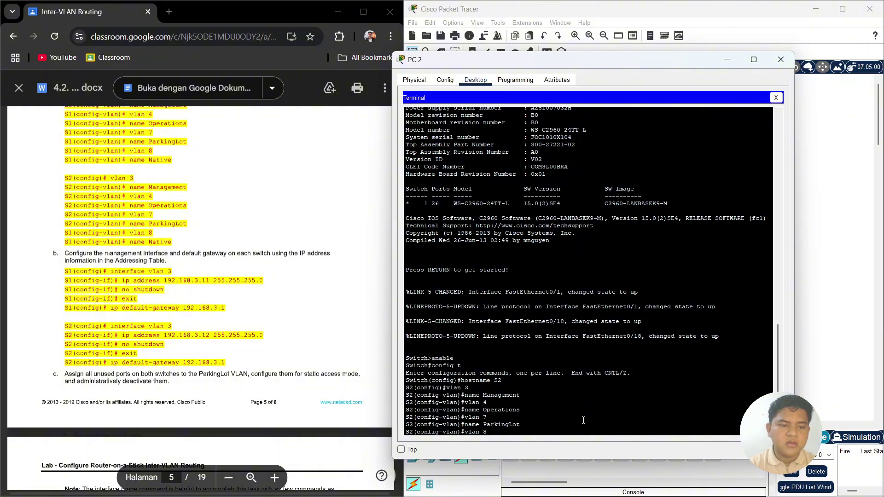
pyautogui.write('8')
pyautogui.press('Return')
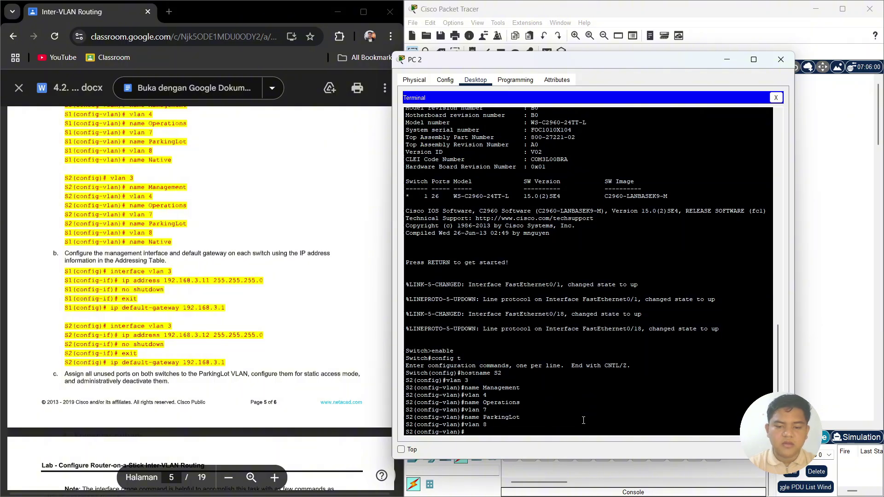
pyautogui.write('name')
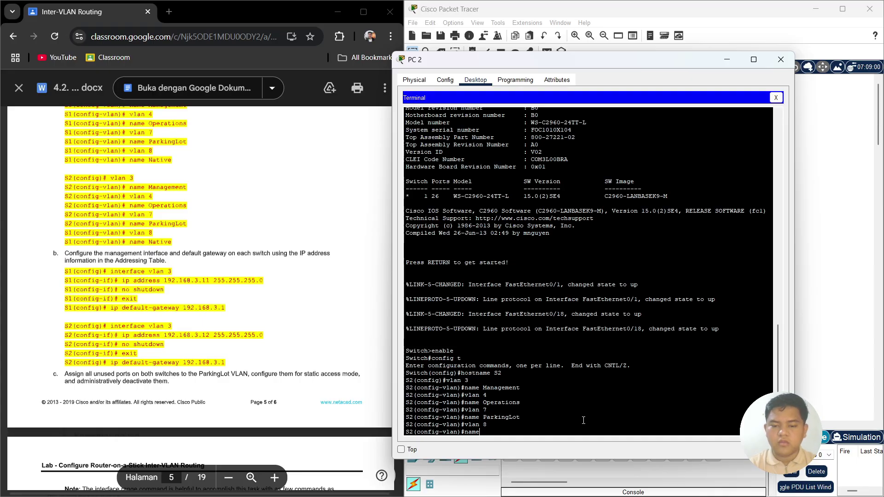
pyautogui.write('Native')
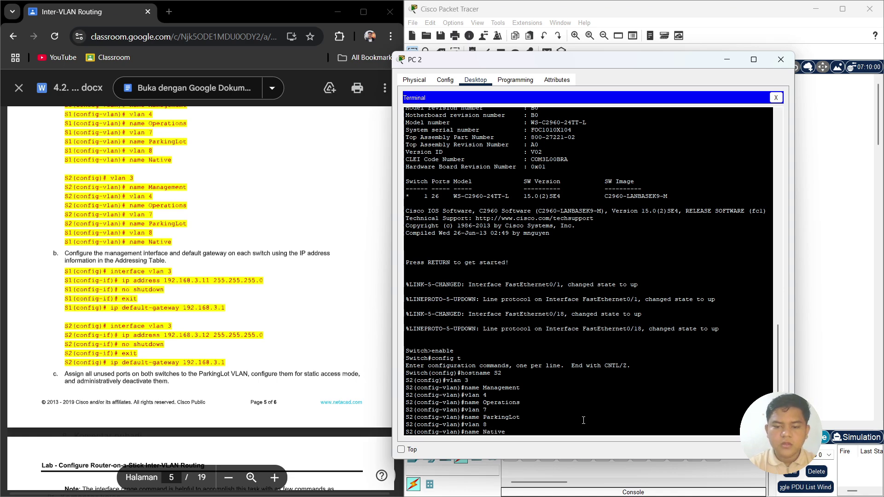
pyautogui.press('Return')
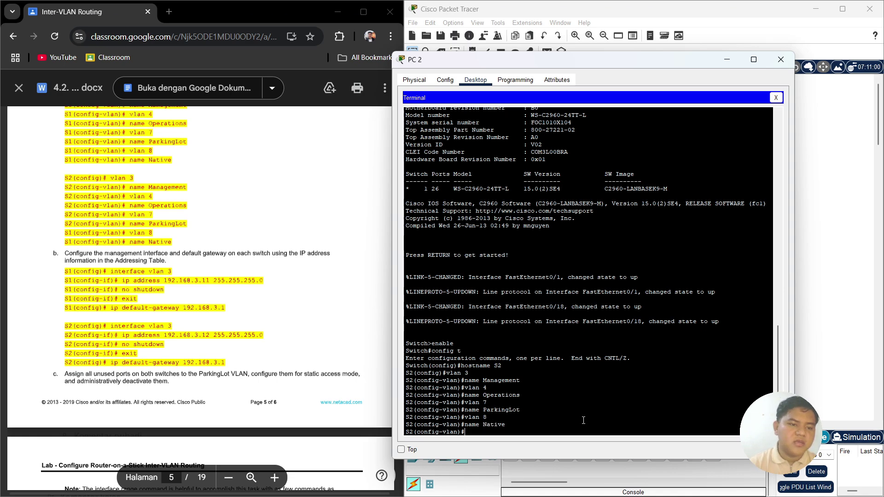
# - Switch to the S1 prompt in PC 1's terminal and exit VLAN configuration mode
pyautogui.moveTo(523, 484)
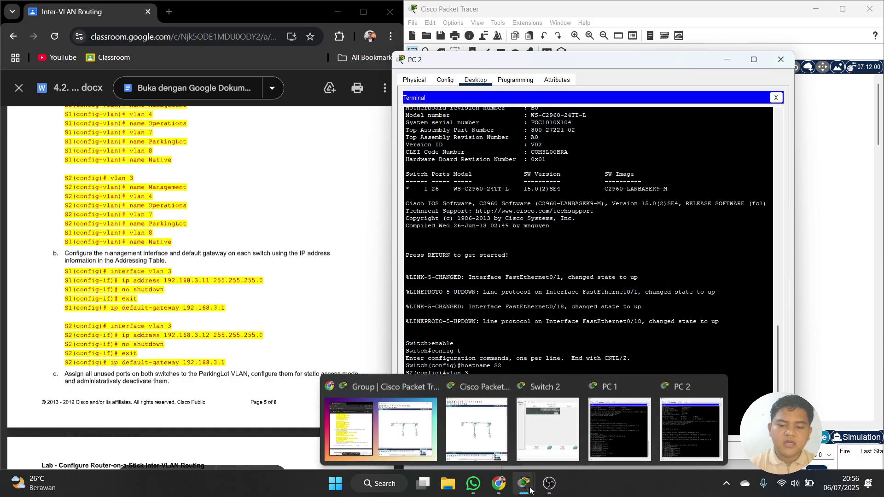
pyautogui.click(612, 419)
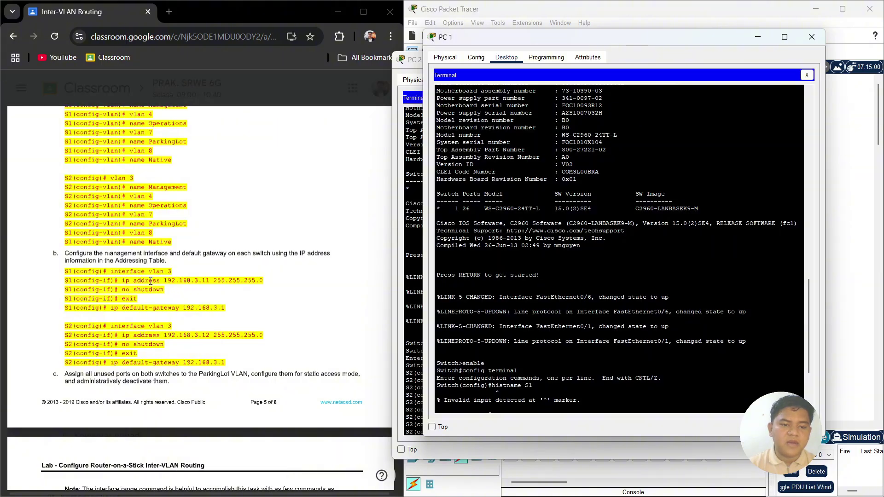
pyautogui.write('hostname S1 vlan 3 name Managment vlan 4 name Operations vlan 7 name ParkingLot vlan 8 mame Native name Native')
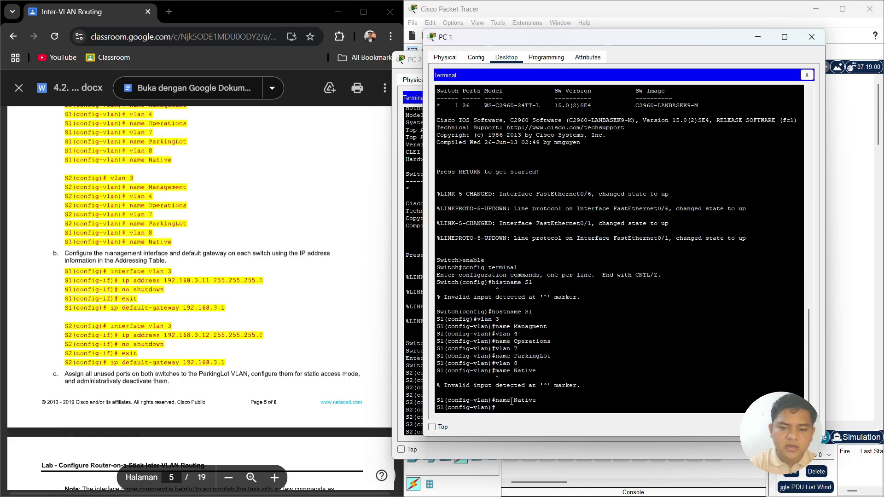
pyautogui.write('x')
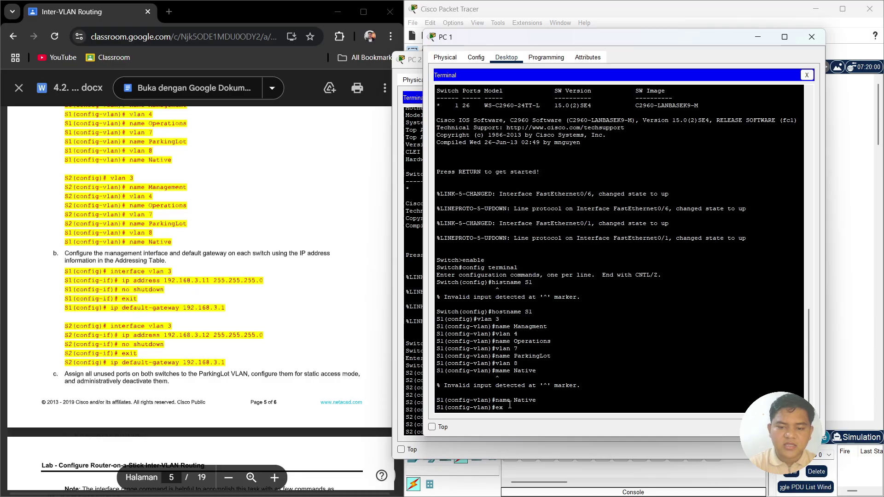
pyautogui.press('Return')
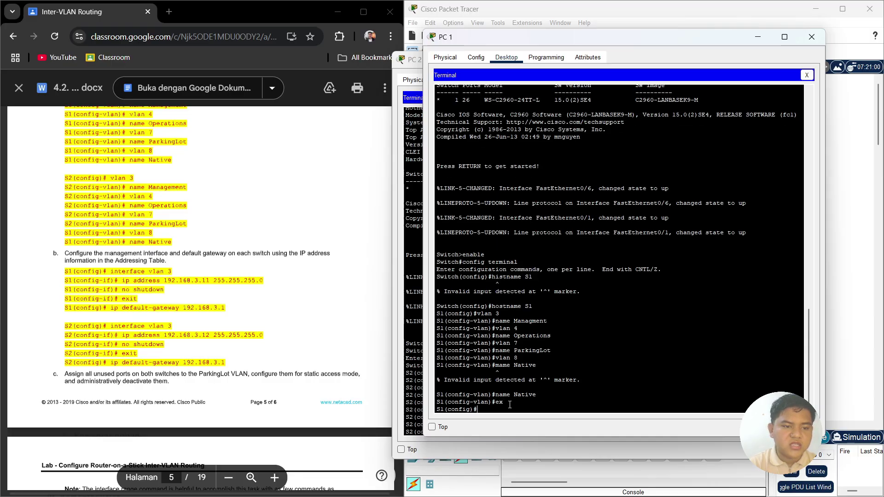
# - Enter interface configuration mode for VLAN 3 on S1
pyautogui.write('interrac')
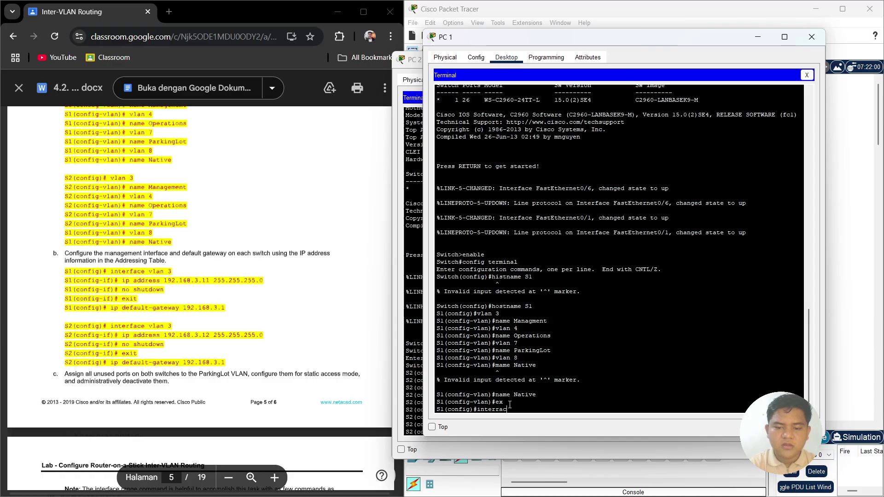
pyautogui.press('BackSpace')
pyautogui.press('BackSpace')
pyautogui.press('BackSpace')
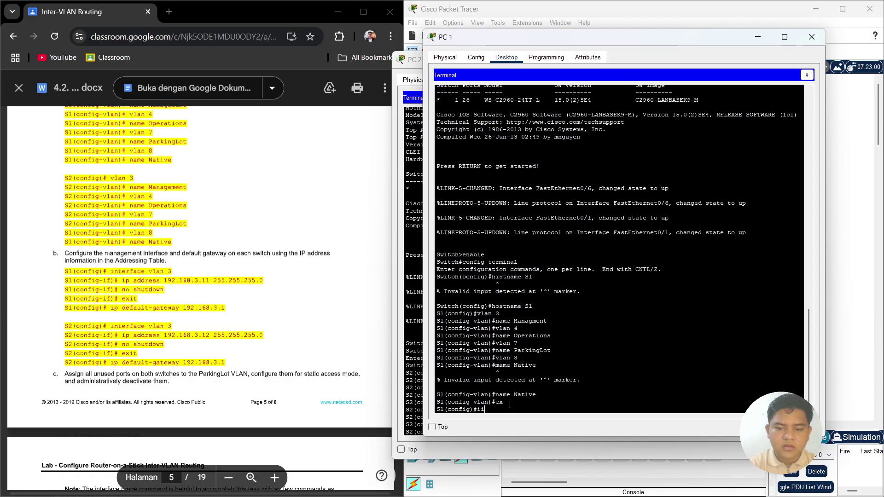
pyautogui.write('i')
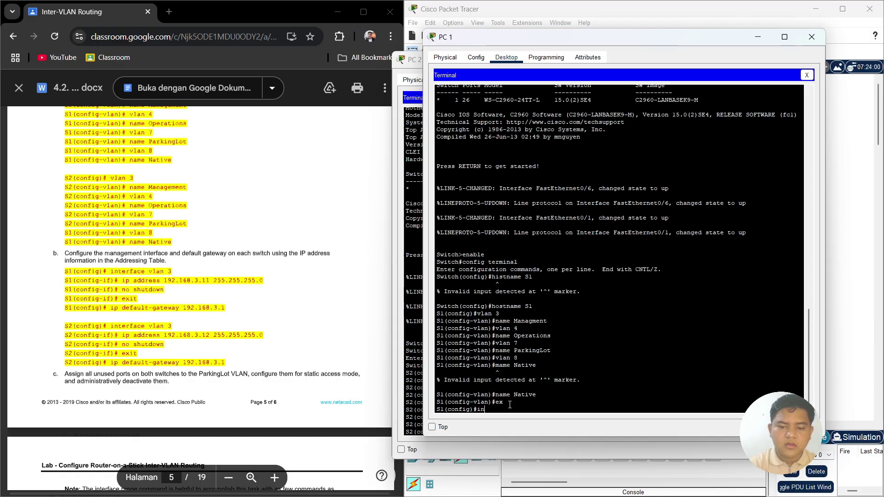
pyautogui.write('terr')
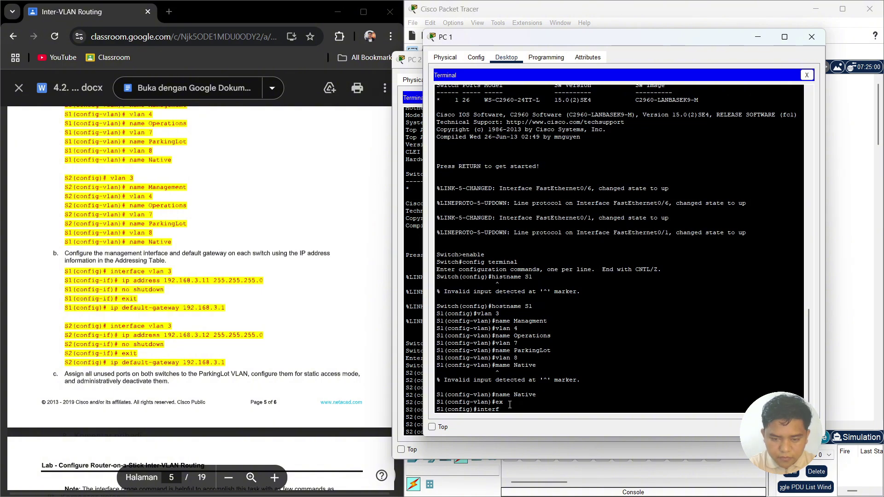
pyautogui.write('face vlan')
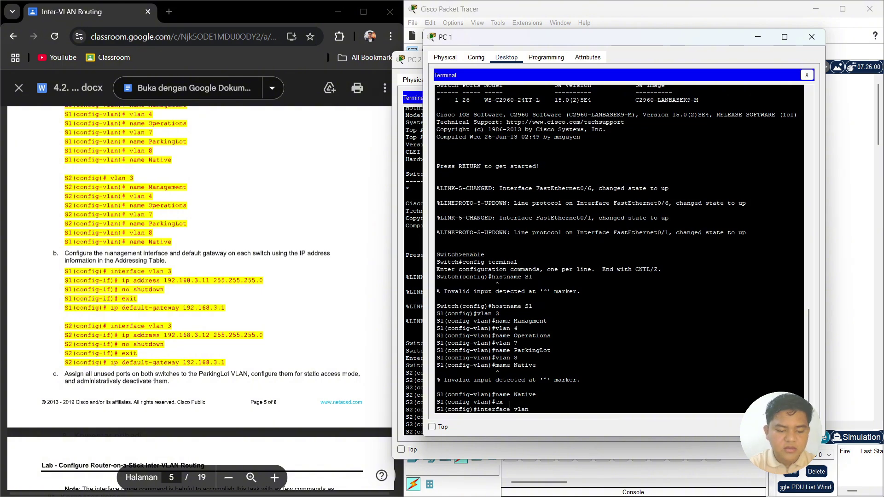
pyautogui.write(' 3')
pyautogui.press('Return')
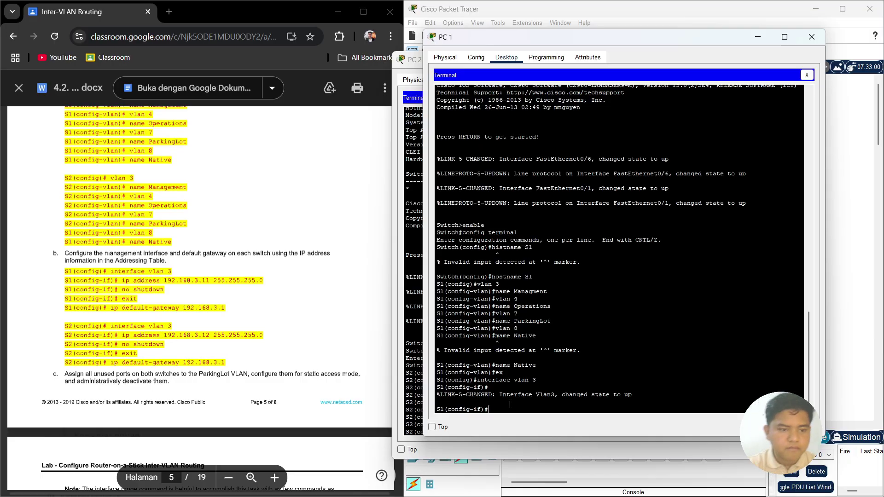
# - Assign IP address 192.168.3.11 with subnet mask 255.255.255.0 to S1's VLAN 3 interface
pyautogui.write('ip address')
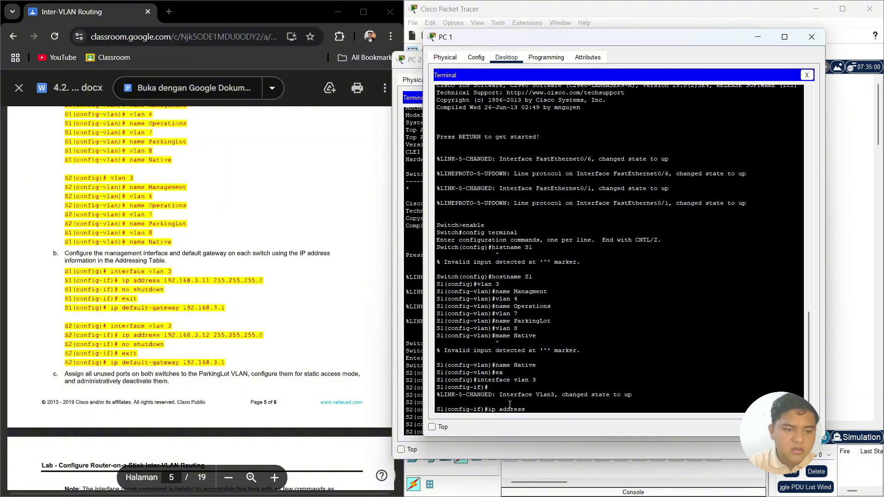
pyautogui.write(' 192.168.')
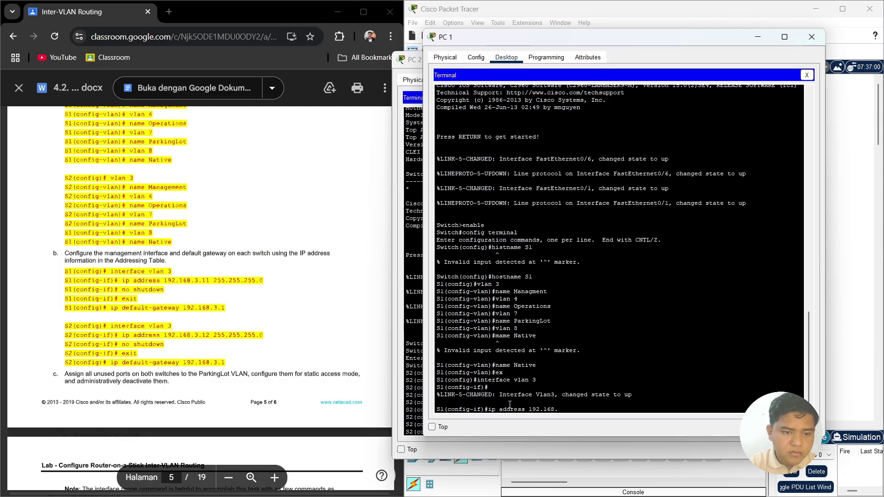
pyautogui.write('3.')
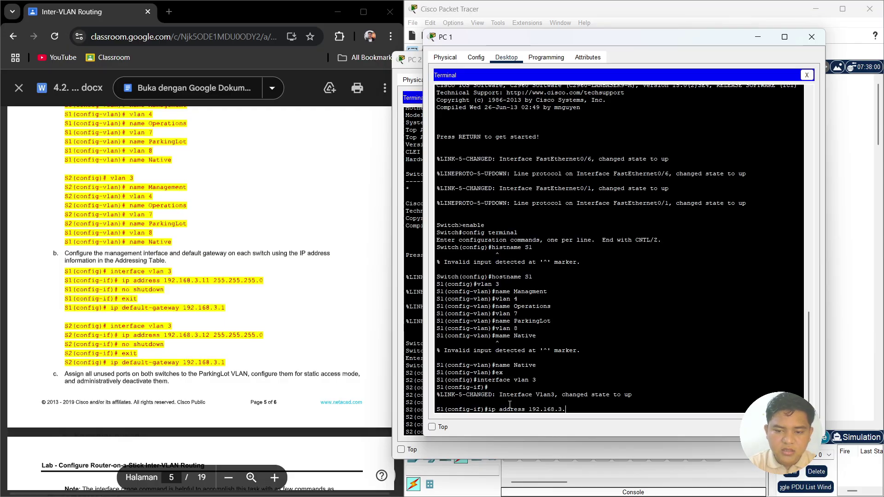
pyautogui.write('11 2')
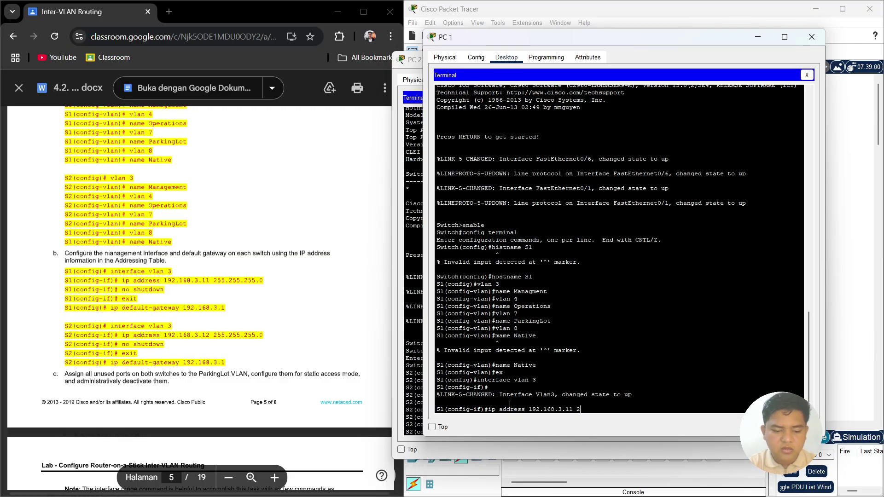
pyautogui.write('55.255')
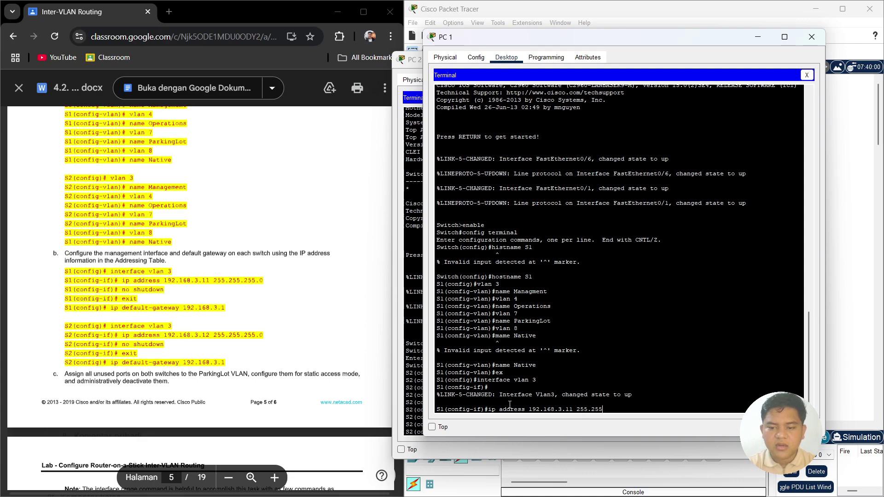
pyautogui.write('.255.')
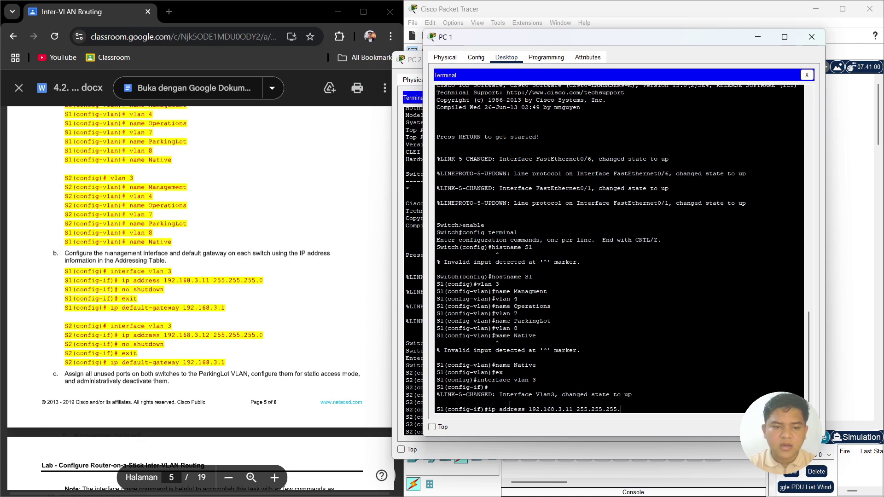
pyautogui.write('0')
pyautogui.press('Return')
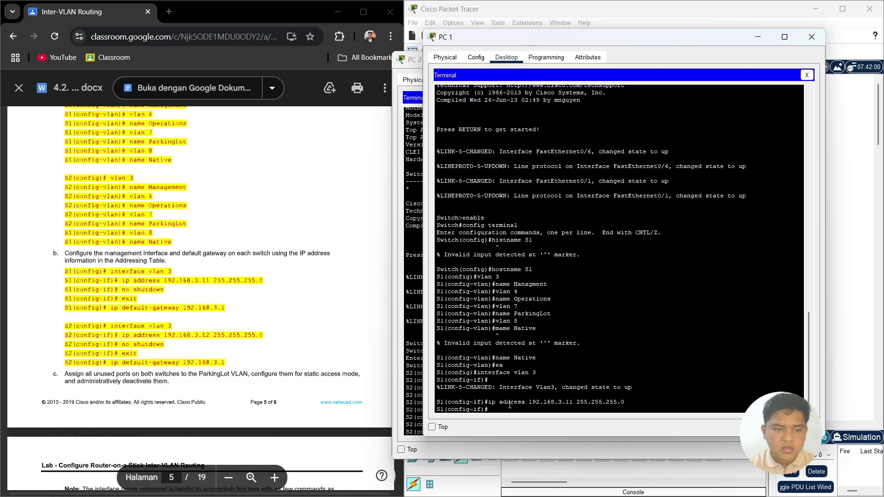
# - Enable S1's VLAN 3 interface with no shutdown and exit interface configuration mode
pyautogui.write('no shut')
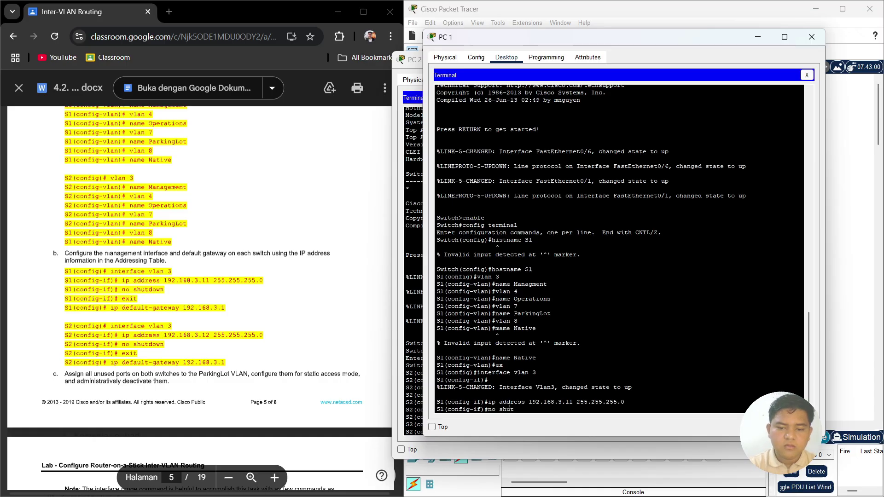
pyautogui.write('down')
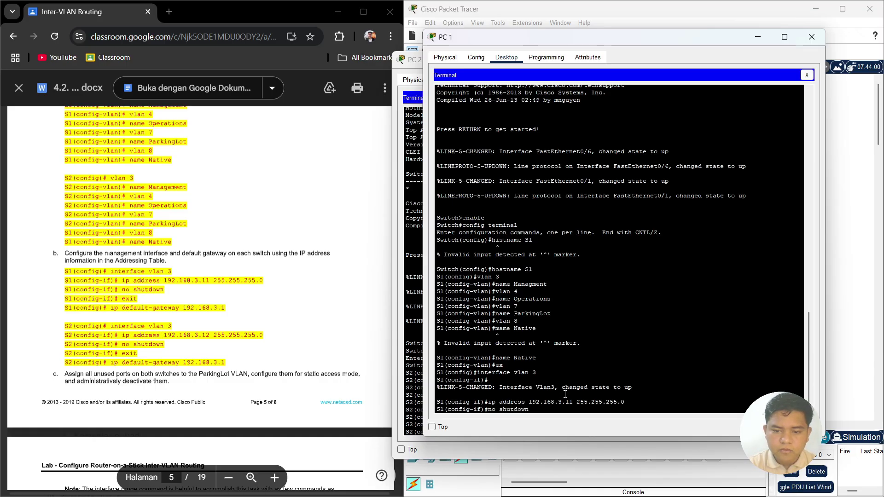
pyautogui.press('Return')
pyautogui.write('exit')
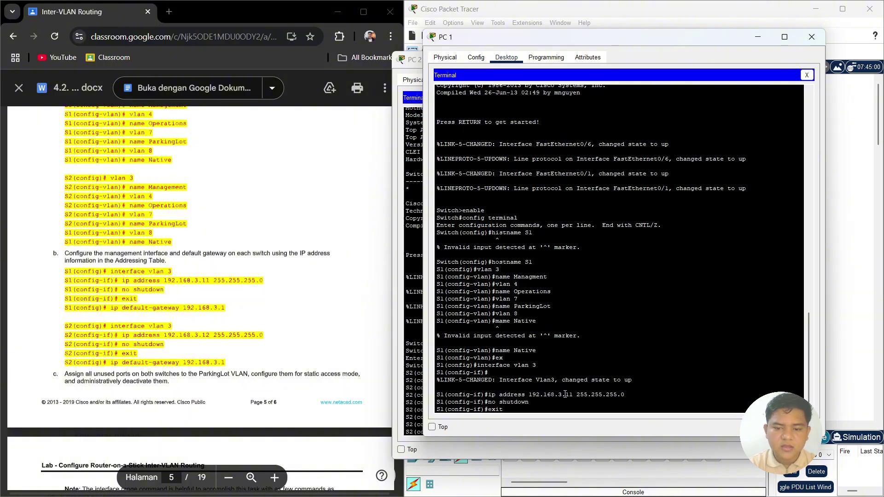
pyautogui.press('Return')
# - Set the default gateway of S1 to 192.168.3.1
pyautogui.write('ip')
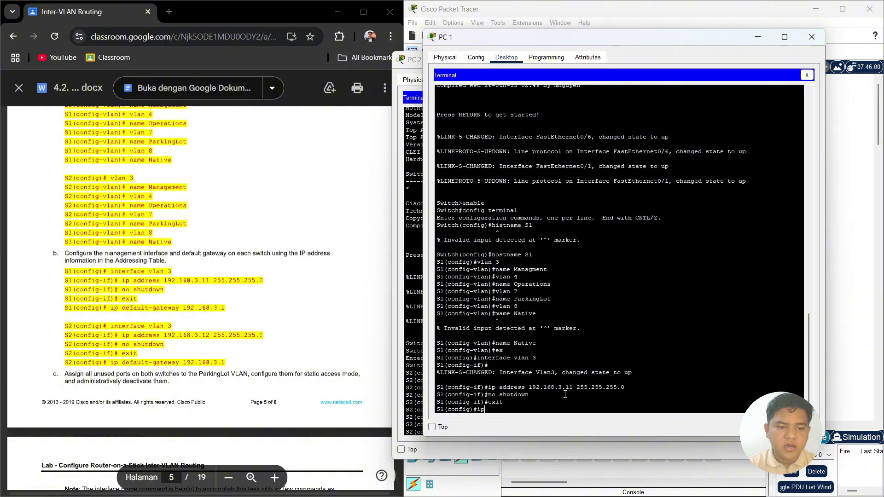
pyautogui.write(' defa')
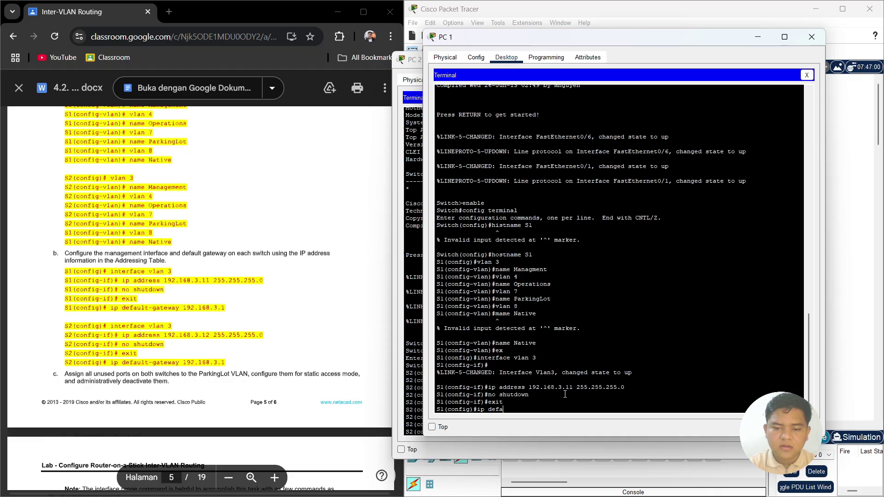
pyautogui.write('ult ')
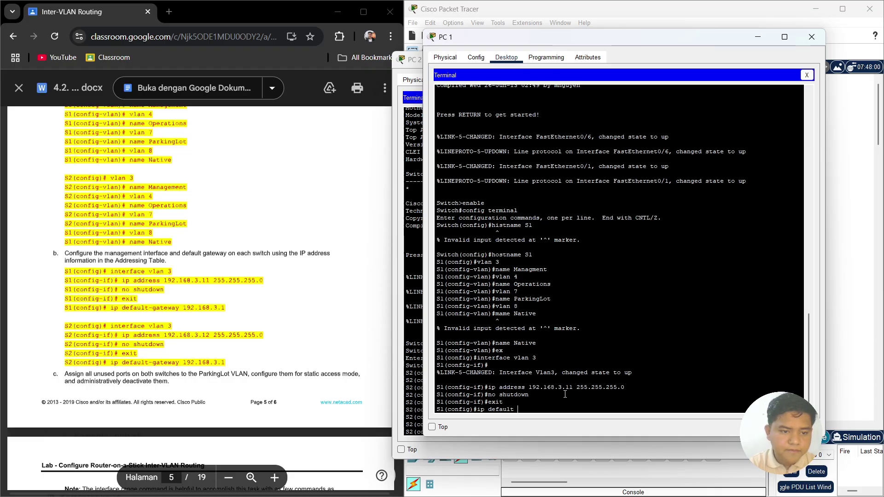
pyautogui.write('gatewat')
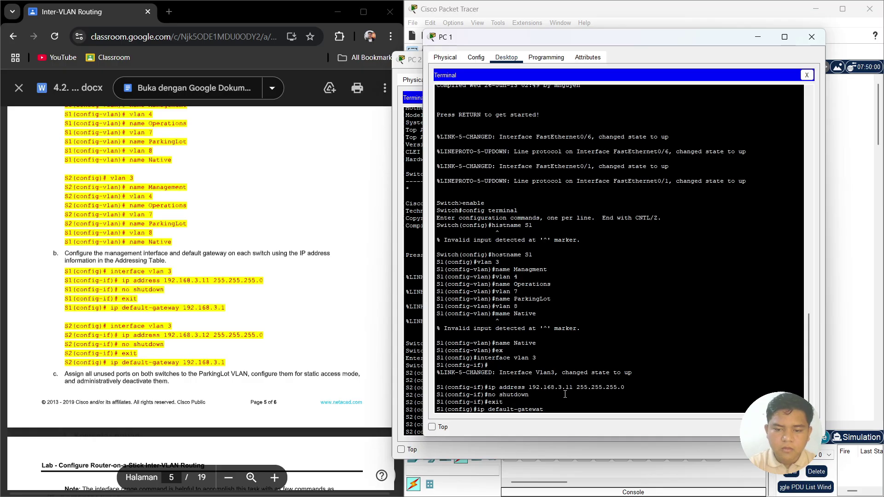
pyautogui.press('BackSpace')
pyautogui.write('y 19')
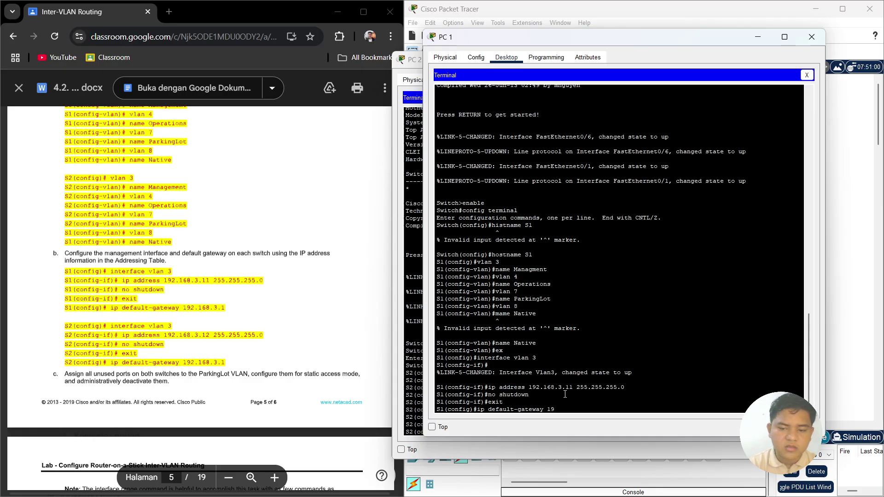
pyautogui.write('2.168')
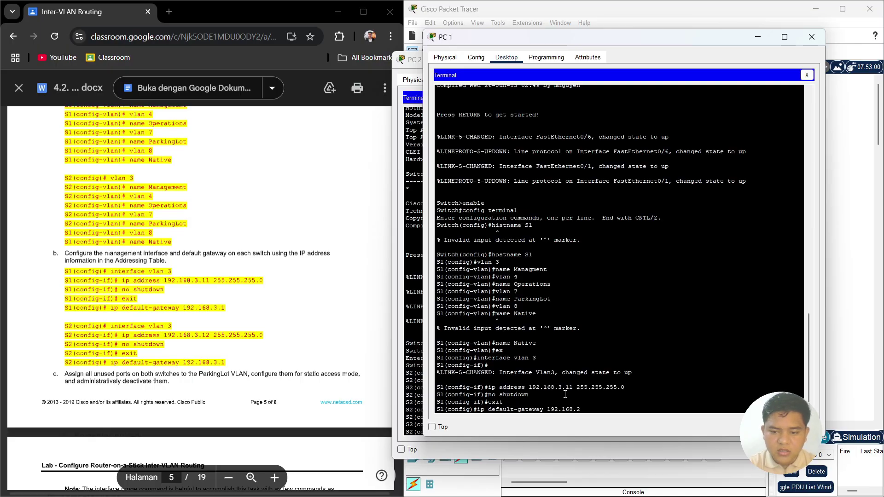
pyautogui.write('.3.1')
pyautogui.press('Return')
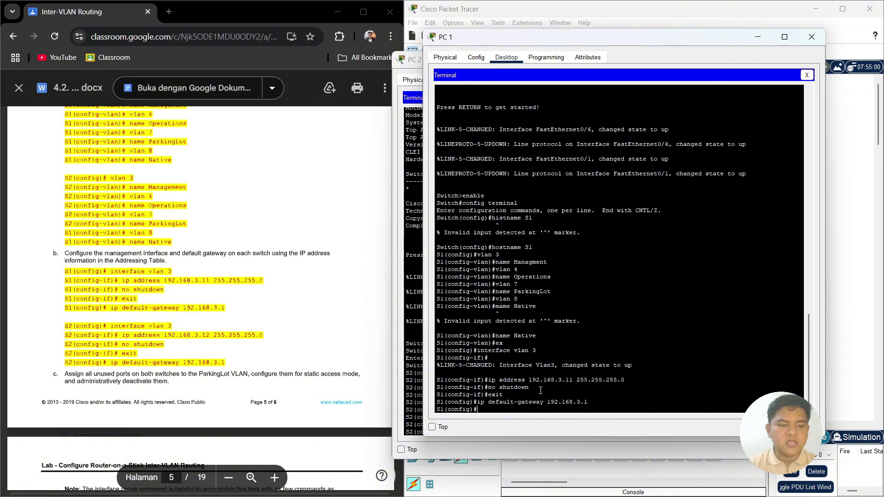
# - On S2, leave VLAN configuration mode and enter interface configuration mode for VLAN 3
pyautogui.click(413, 258)
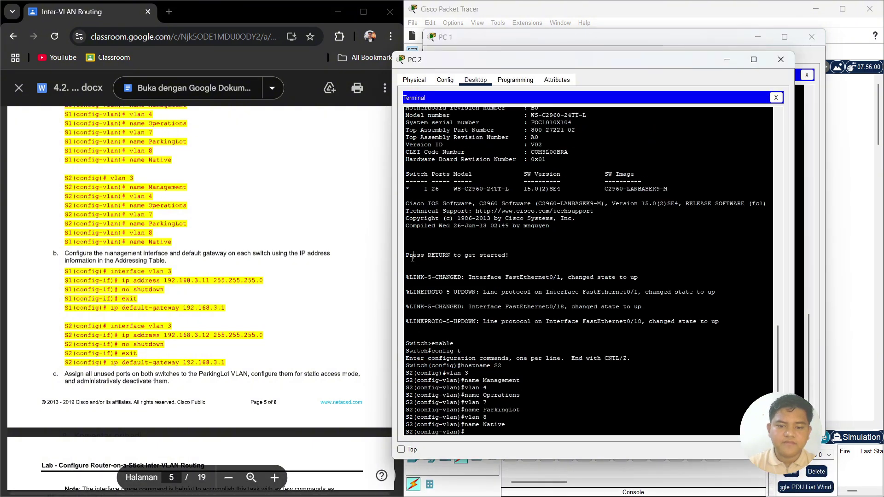
pyautogui.scroll(-2, 570, 383)
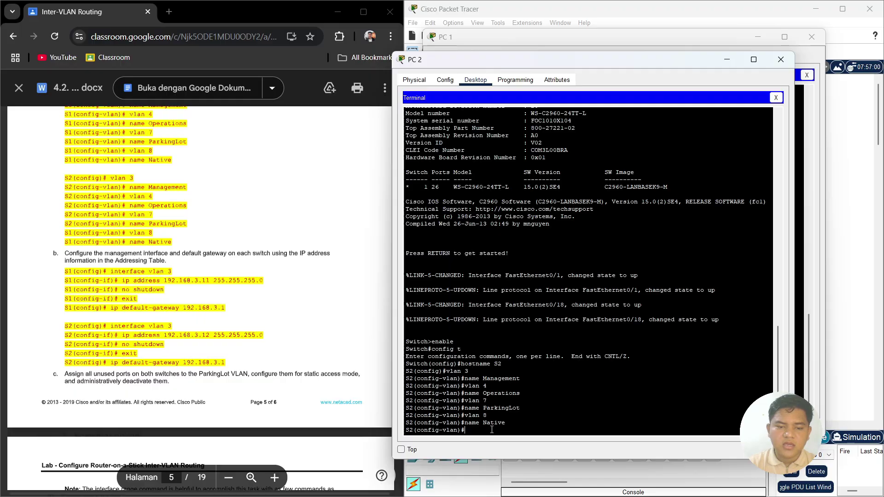
pyautogui.write('ex')
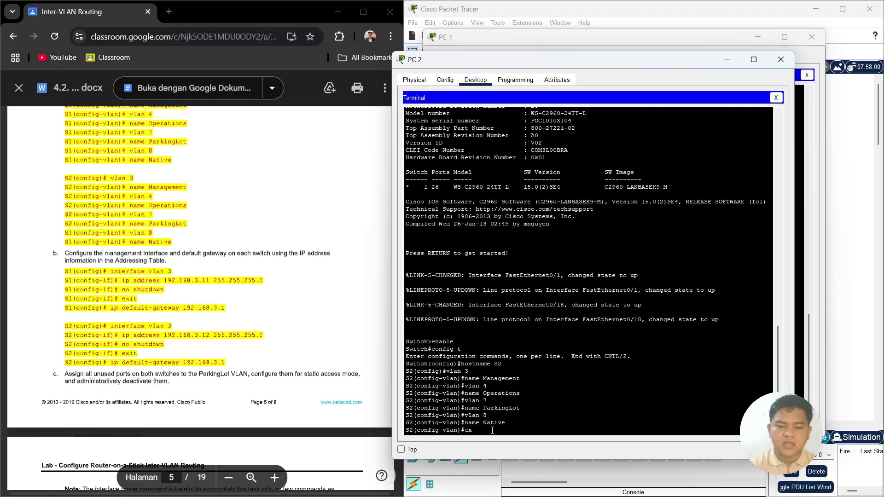
pyautogui.press('Return')
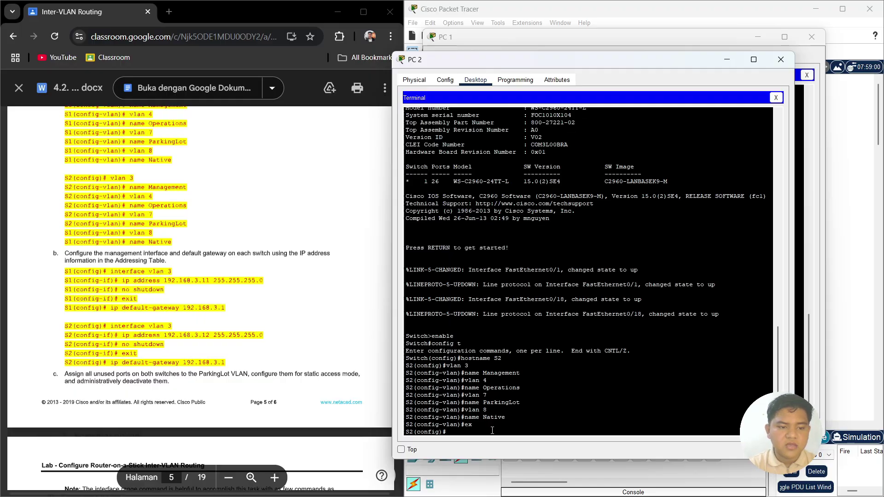
pyautogui.write('infe')
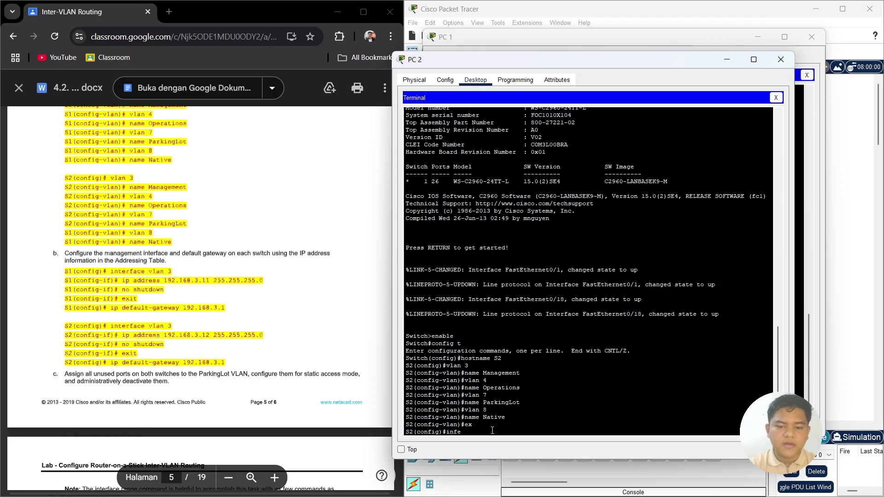
pyautogui.press('BackSpace')
pyautogui.write('erface')
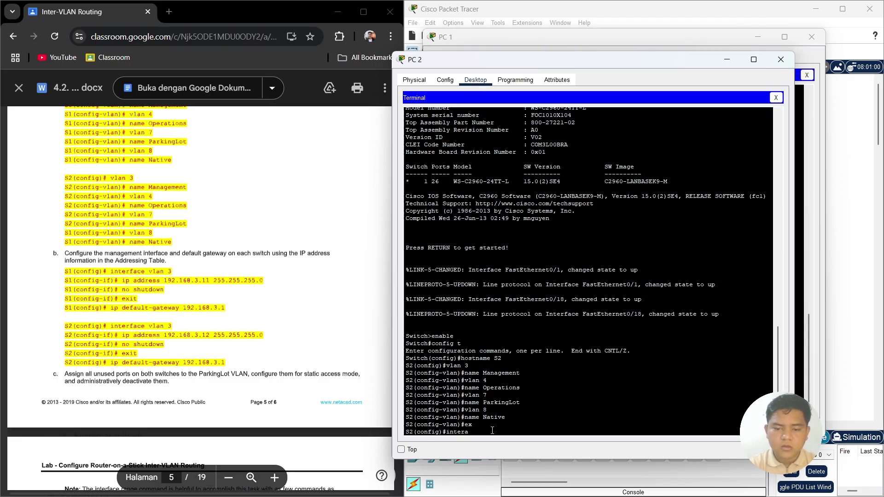
pyautogui.write(' vlan 3')
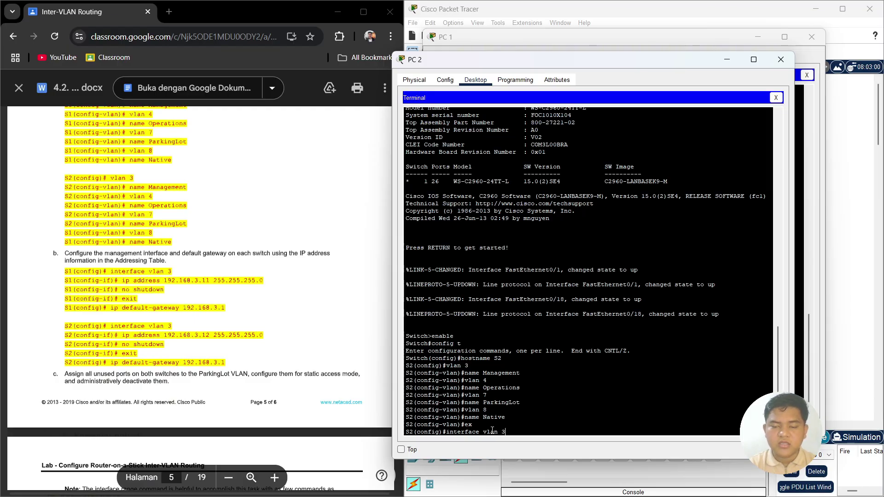
pyautogui.press('Return')
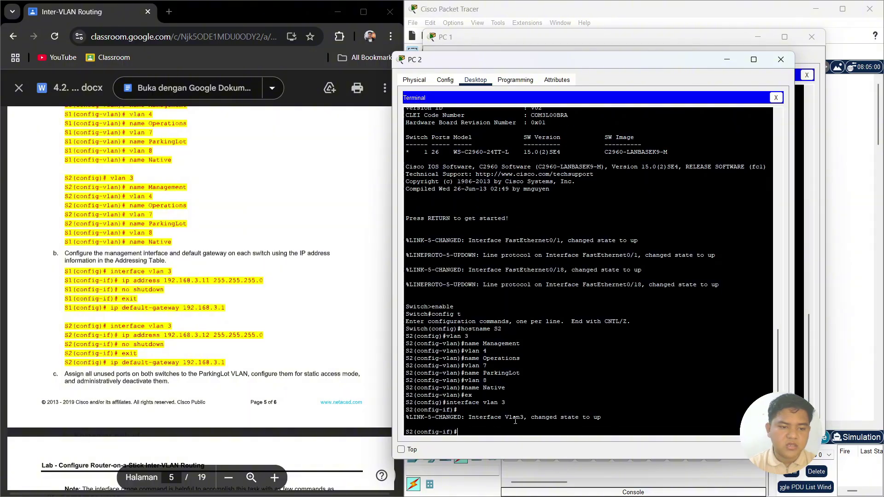
# - Assign IP address 192.168.3.12 with subnet mask 255.255.255.0 to S2's VLAN 3 interface
pyautogui.write('ip addre')
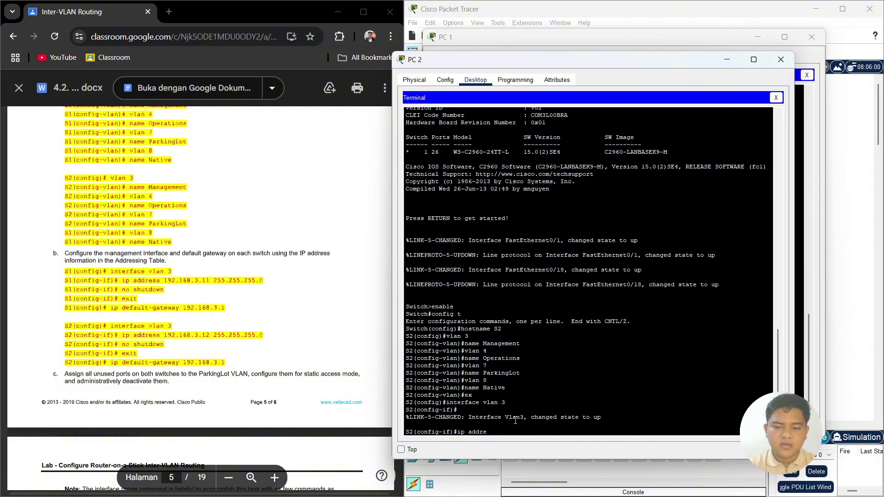
pyautogui.write('ss')
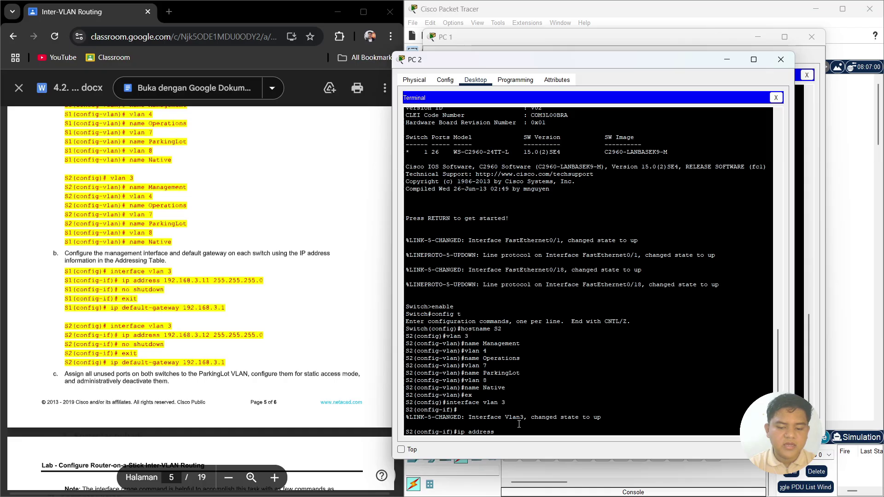
pyautogui.write(' 192.168.')
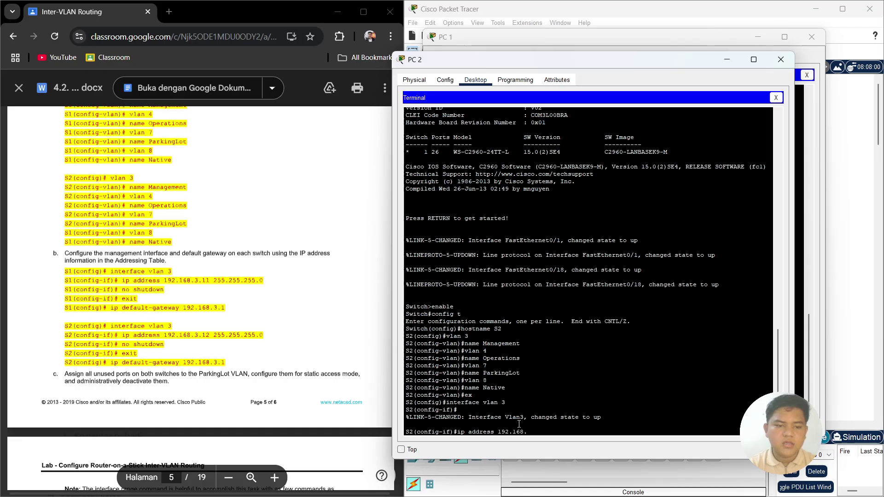
pyautogui.write('3.12 244')
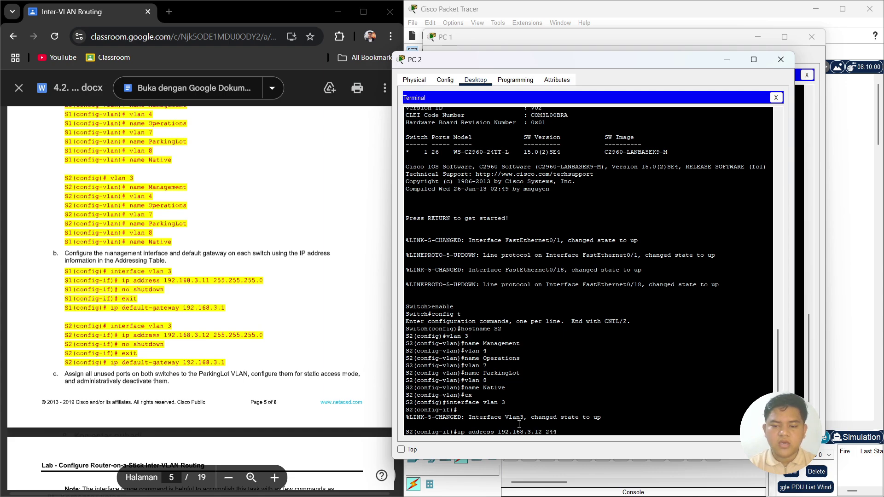
pyautogui.press('BackSpace')
pyautogui.press('BackSpace')
pyautogui.write('55.255.2')
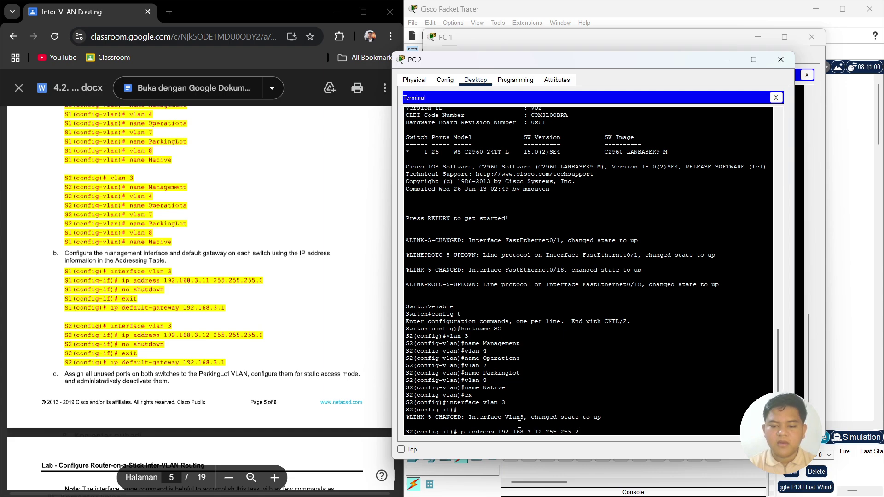
pyautogui.write('55.0')
pyautogui.press('Return')
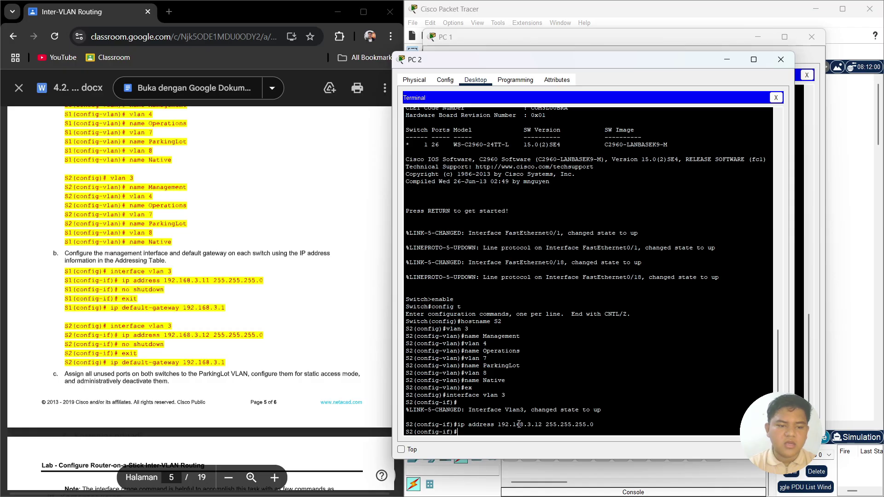
# - Enable S2's VLAN 3 interface with no shutdown and exit interface configuration mode
pyautogui.write('no shutd')
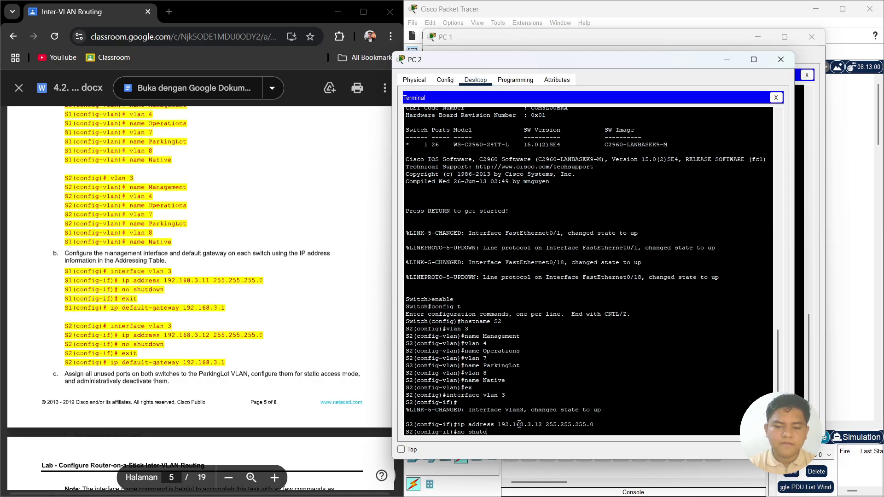
pyautogui.write('own')
pyautogui.press('Return')
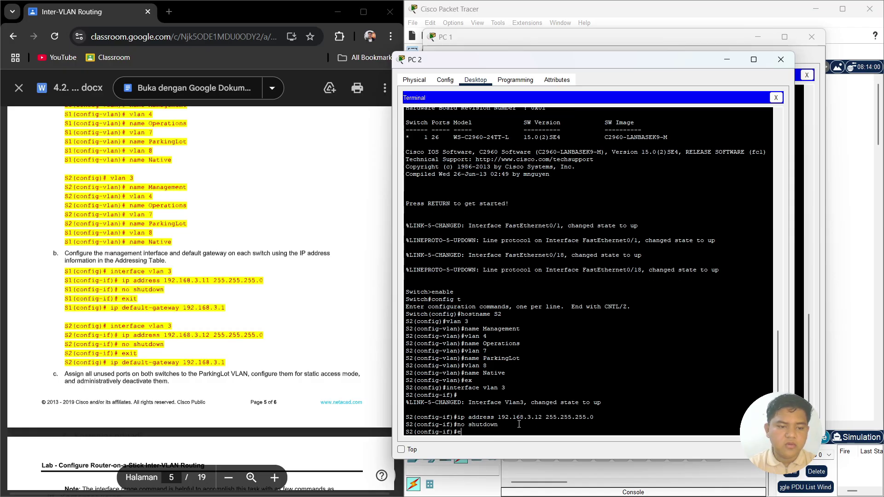
pyautogui.write('ei')
pyautogui.press('BackSpace')
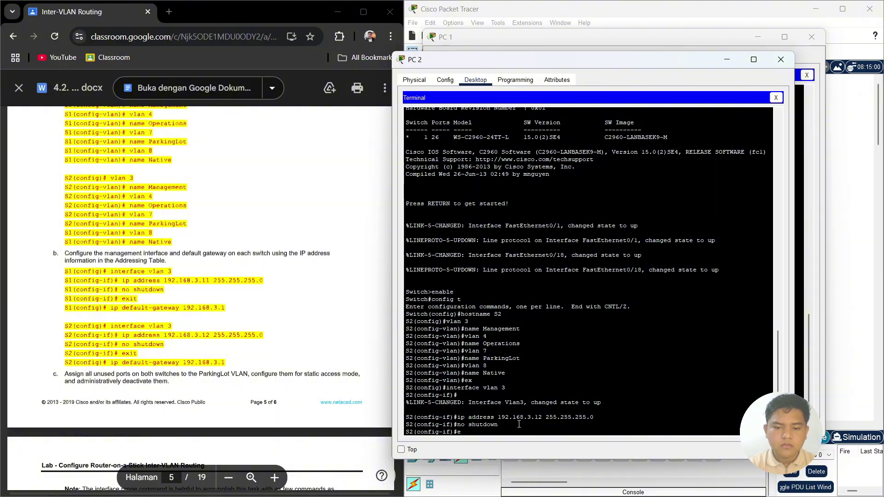
pyautogui.write('xit')
pyautogui.press('Return')
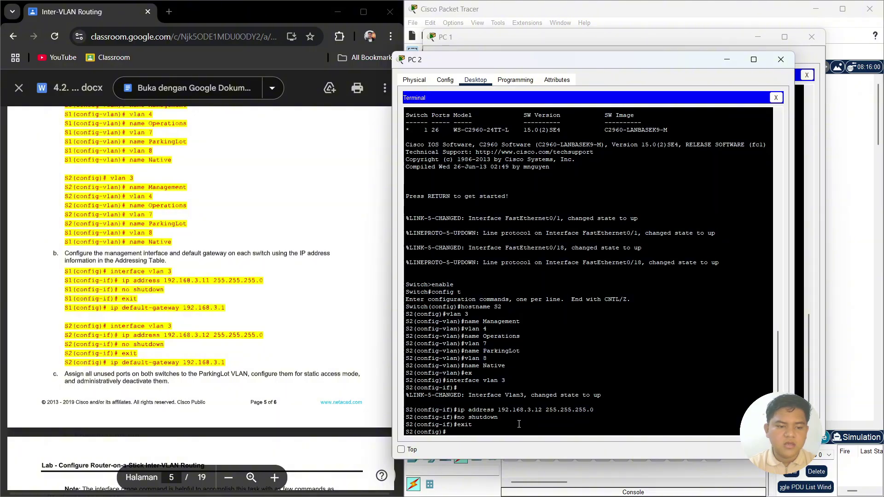
# - Set the default gateway of S2 to 192.168.3.1
pyautogui.write('ip default')
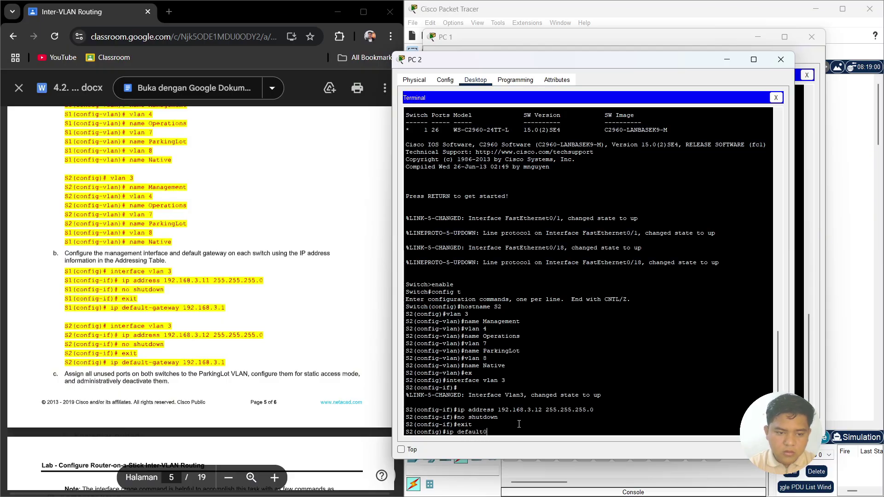
pyautogui.write('-gat')
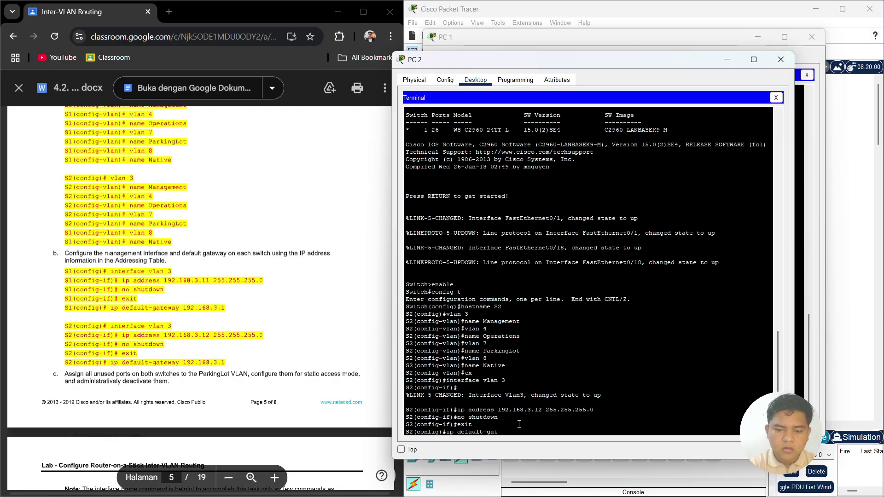
pyautogui.write('eway ')
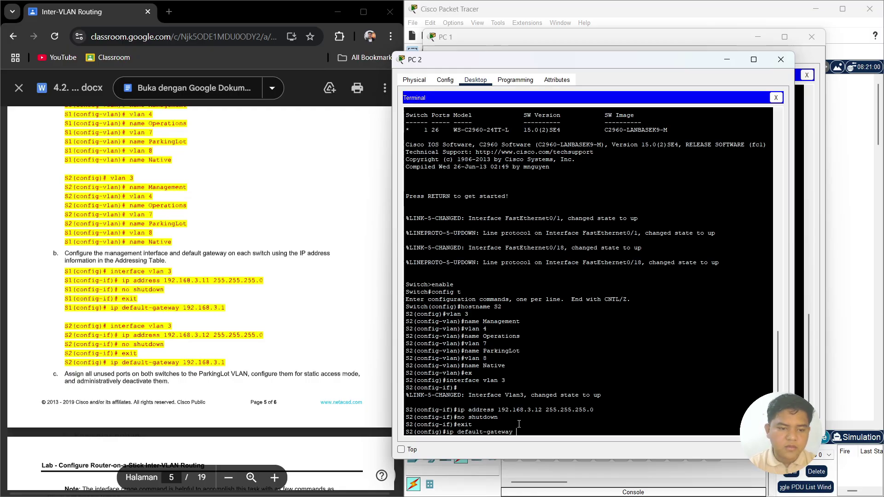
pyautogui.write('192.168')
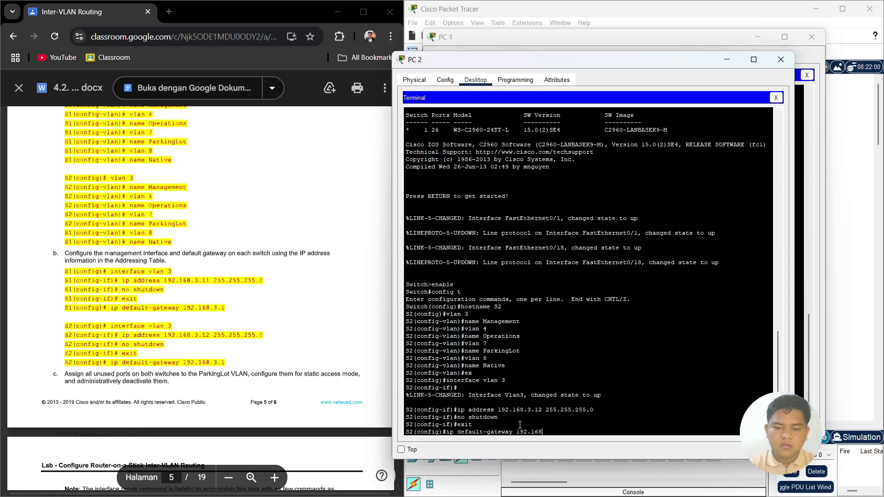
pyautogui.write('.2')
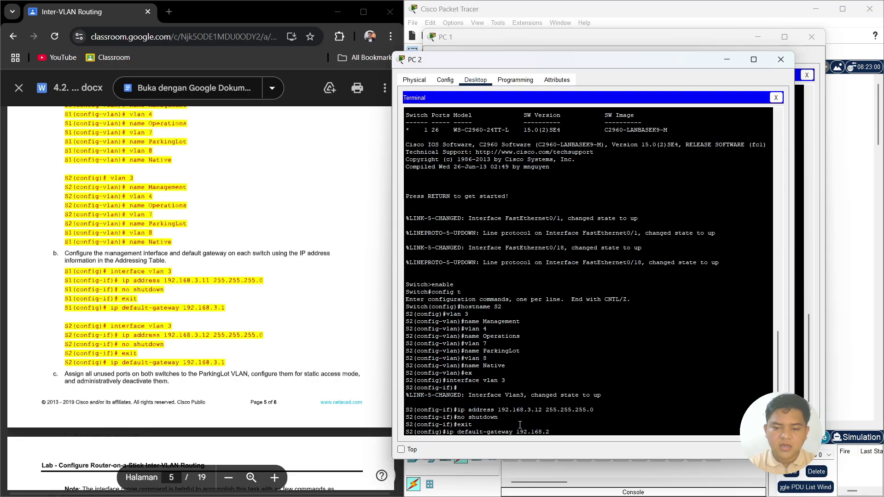
pyautogui.press('BackSpace')
pyautogui.write('3.1')
pyautogui.press('Return')
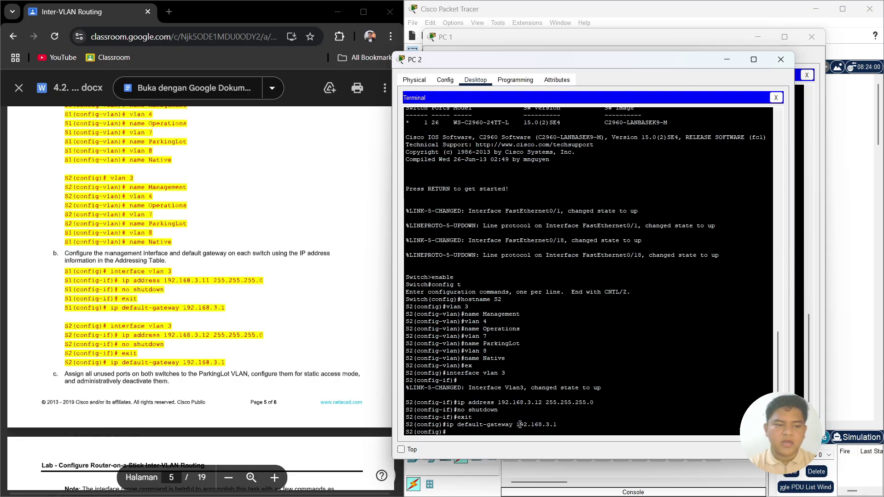
# - On S1, enter interface range configuration mode for ports f0/2 - 4, f0/7 - 24 and g0/1 - 2
pyautogui.scroll(-5, 341, 421)
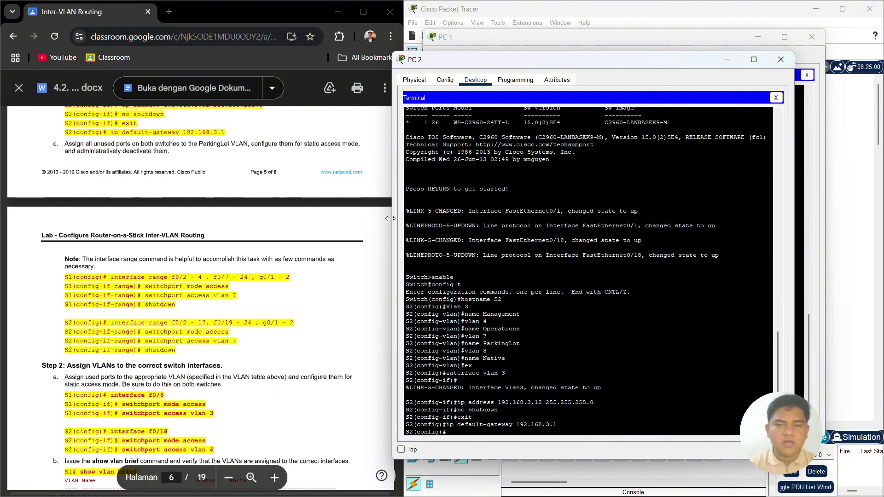
pyautogui.click(540, 35)
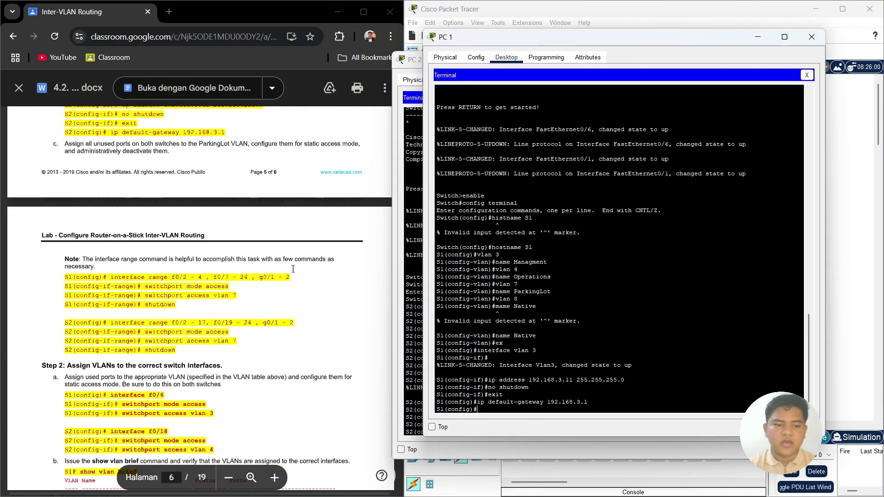
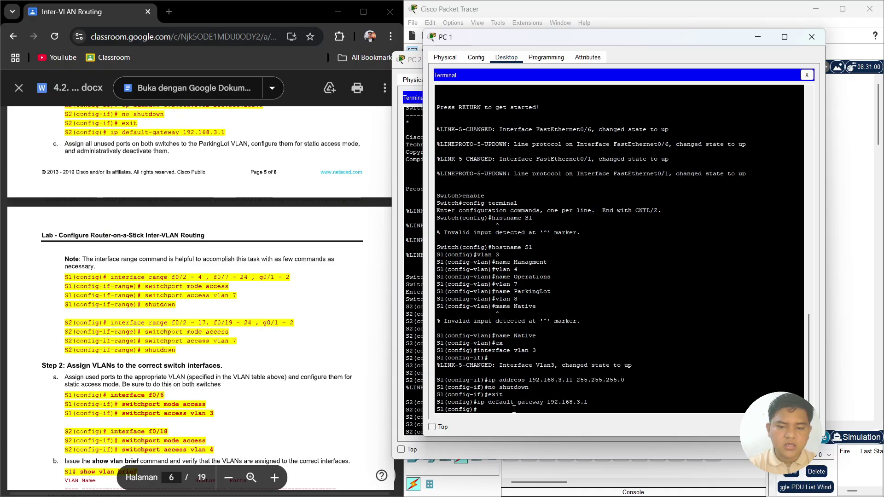
pyautogui.write('terr')
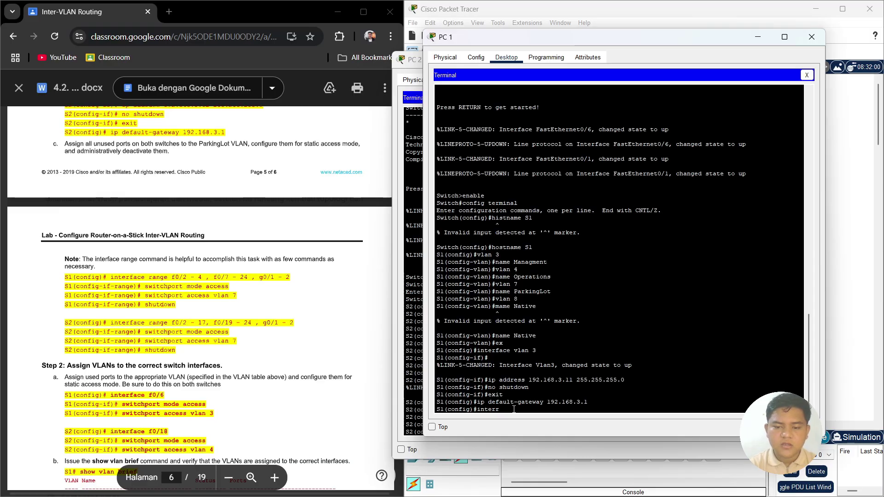
pyautogui.press('BackSpace')
pyautogui.write('face ')
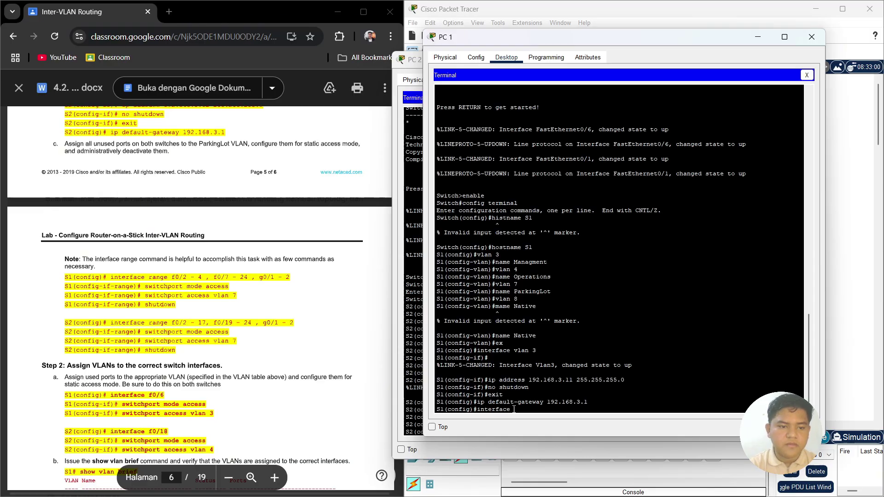
pyautogui.write('range f0')
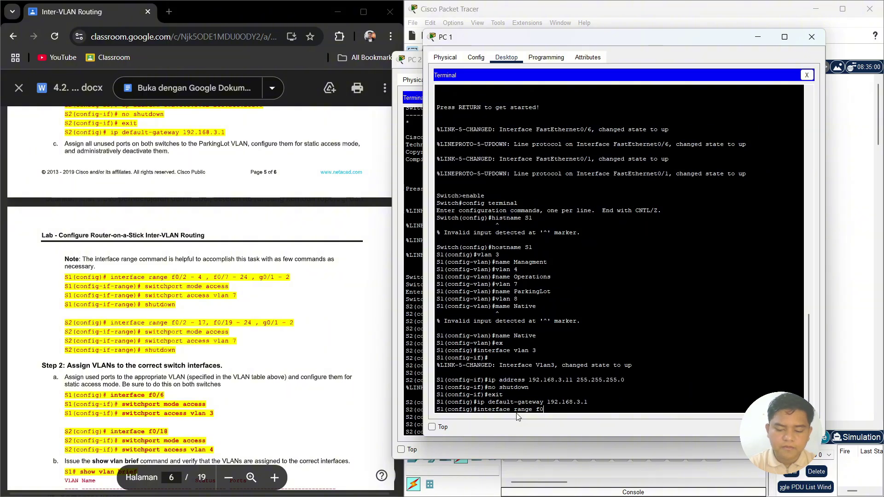
pyautogui.write('/2 - 4')
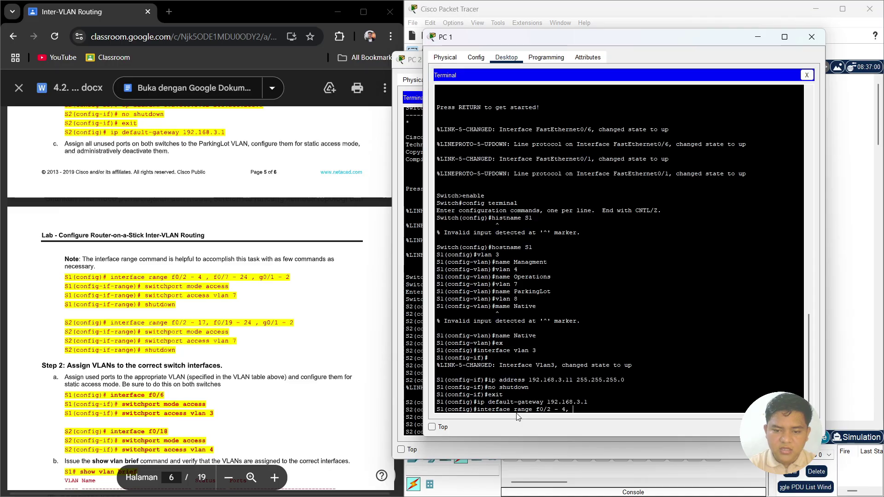
pyautogui.write(',')
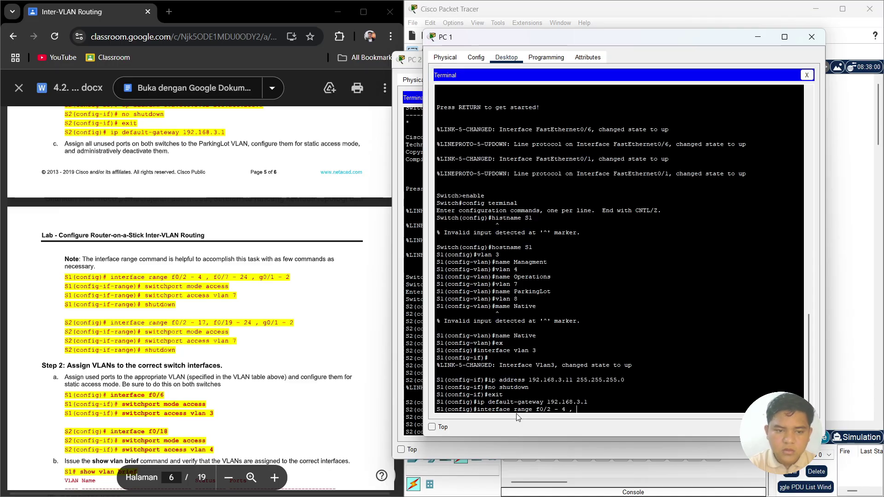
pyautogui.write(' f0/')
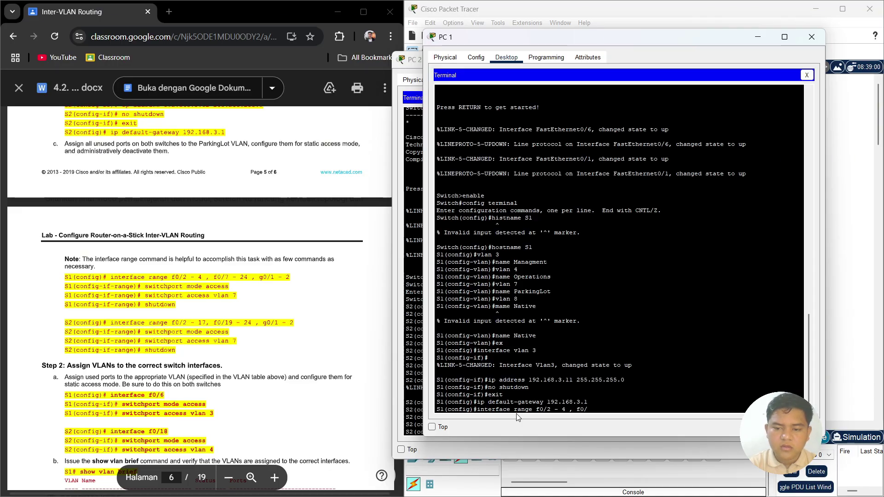
pyautogui.write('7')
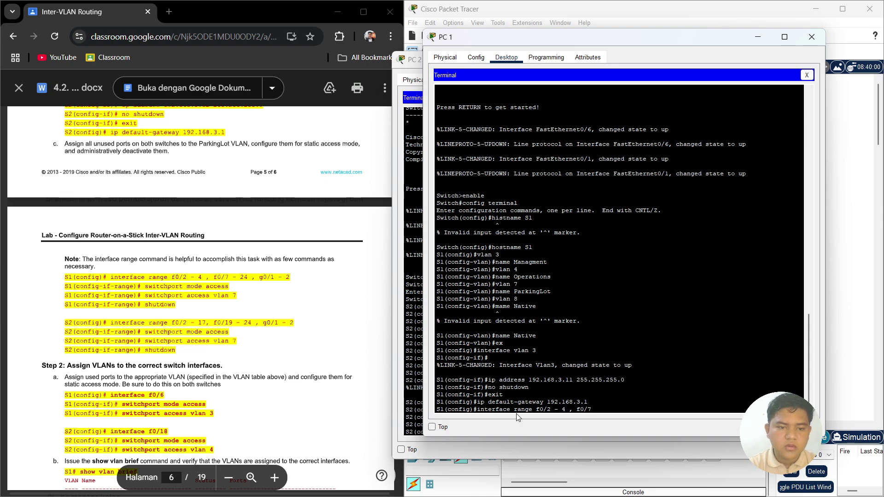
pyautogui.write(' - 24 ,')
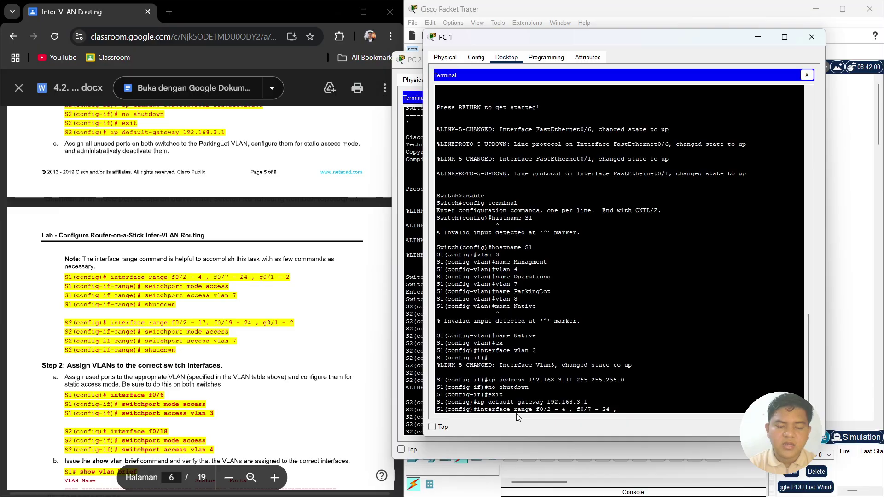
pyautogui.write(' g')
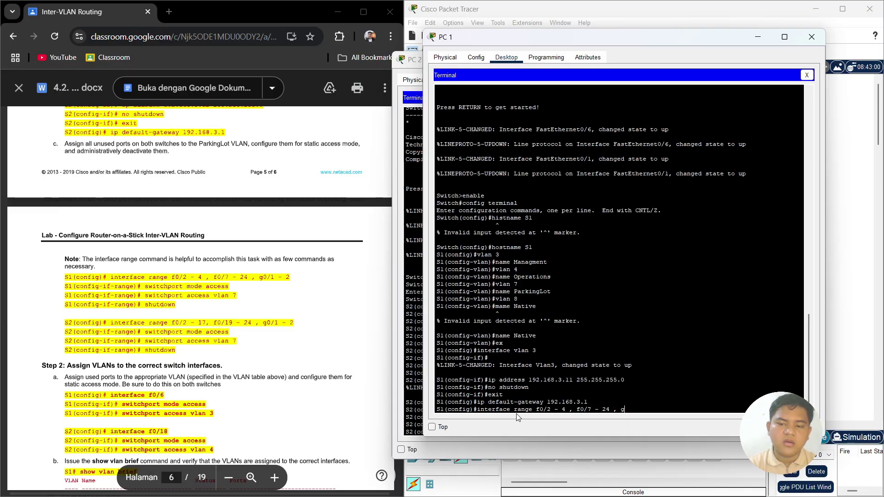
pyautogui.write('0')
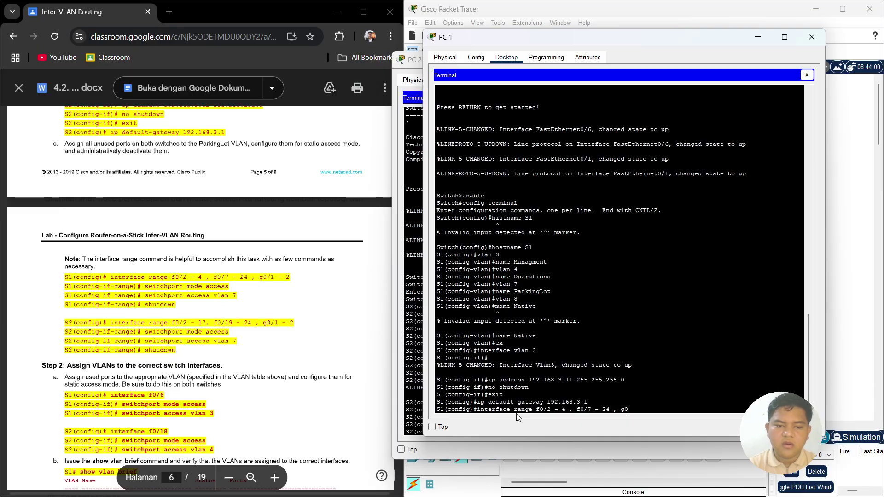
pyautogui.write('/1 - 2')
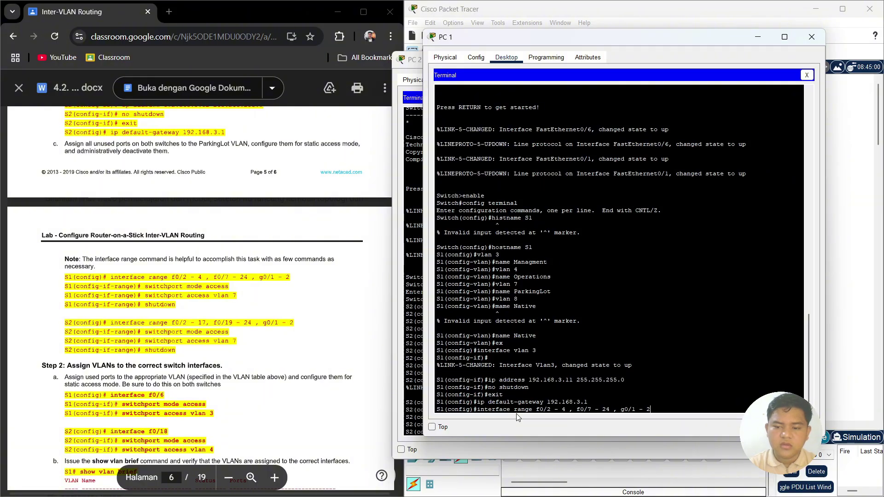
pyautogui.press('Return')
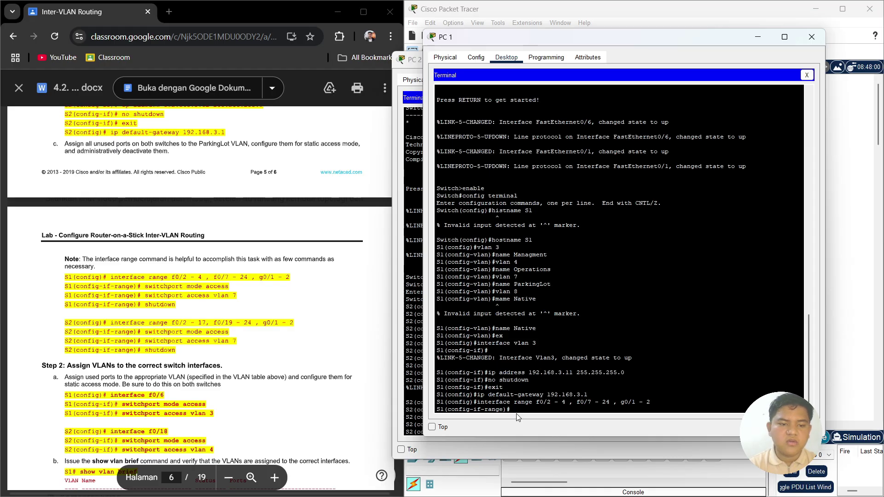
# - Configure the selected range of unused S1 ports for static access with switchport mode access
pyautogui.write('switc')
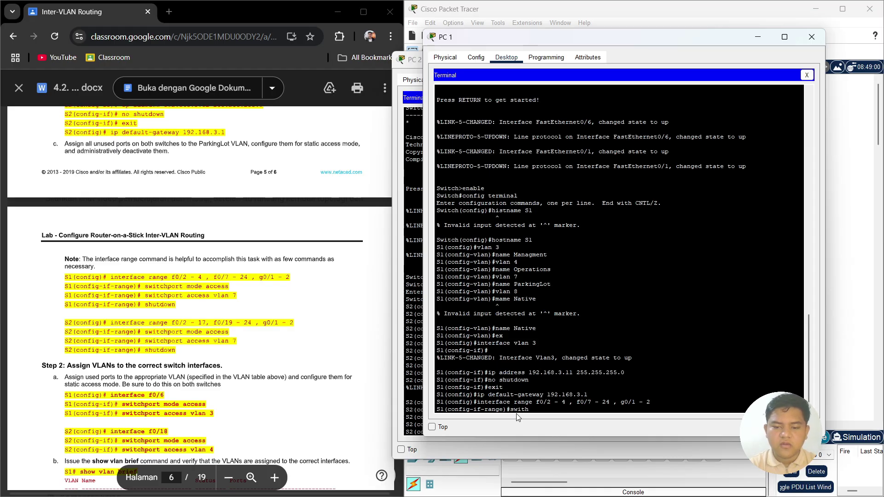
pyautogui.write('h')
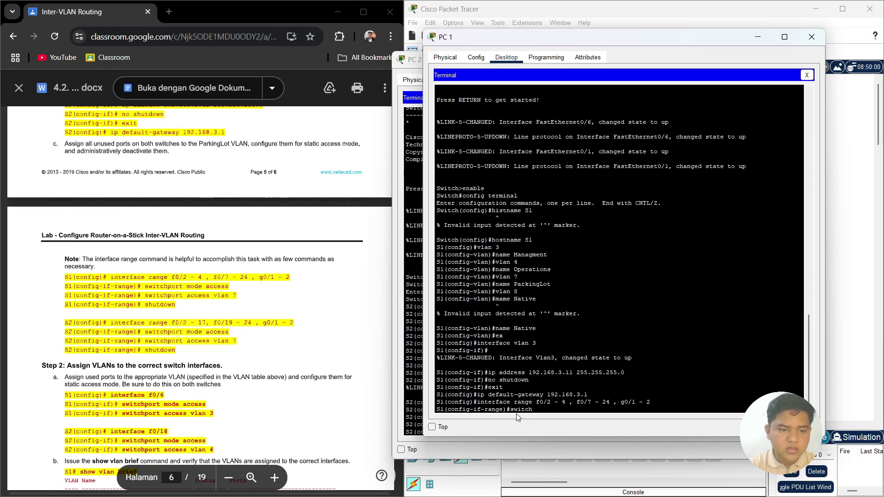
pyautogui.write('port mode access')
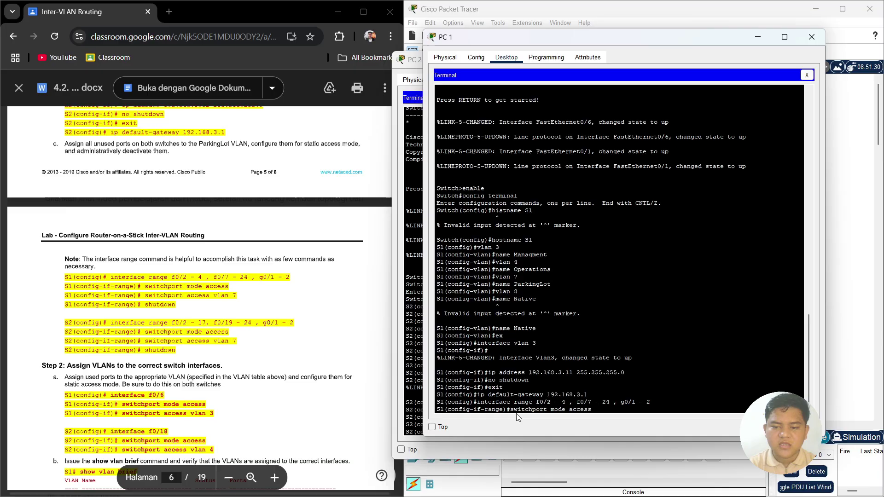
pyautogui.press('Return')
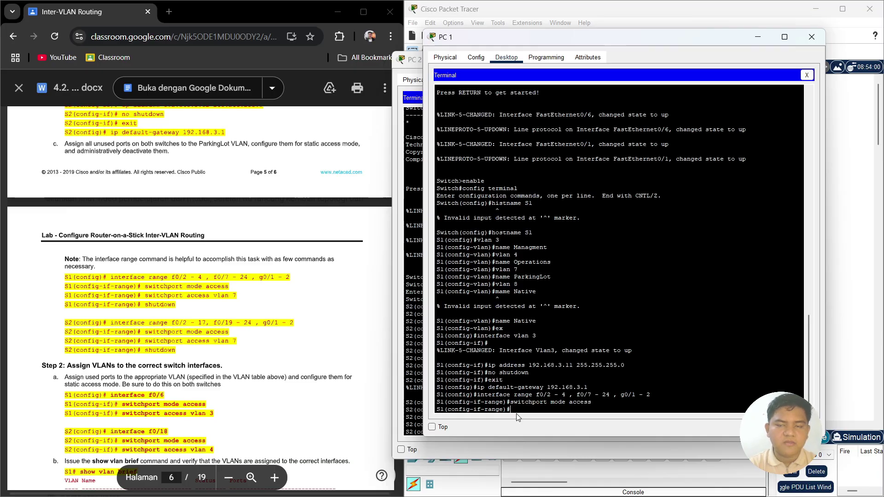
# - Try to assign the selected S1 port range to access VLAN 7
pyautogui.write('swirch')
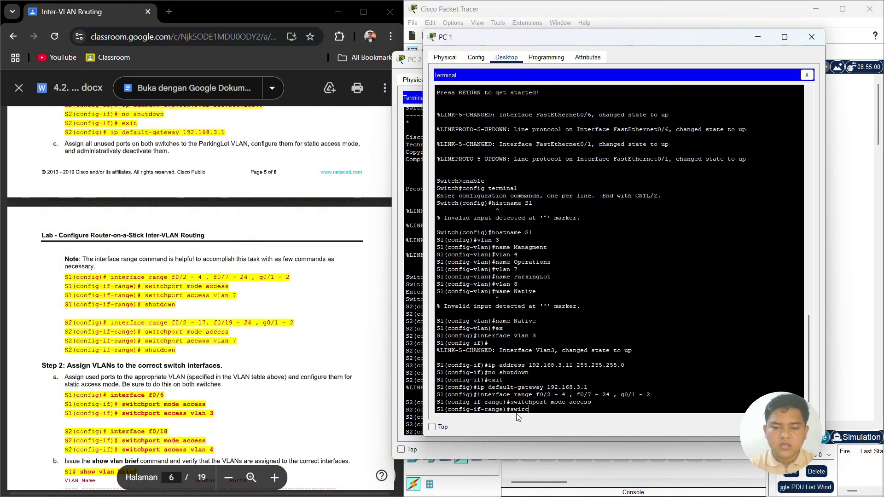
pyautogui.press('BackSpace')
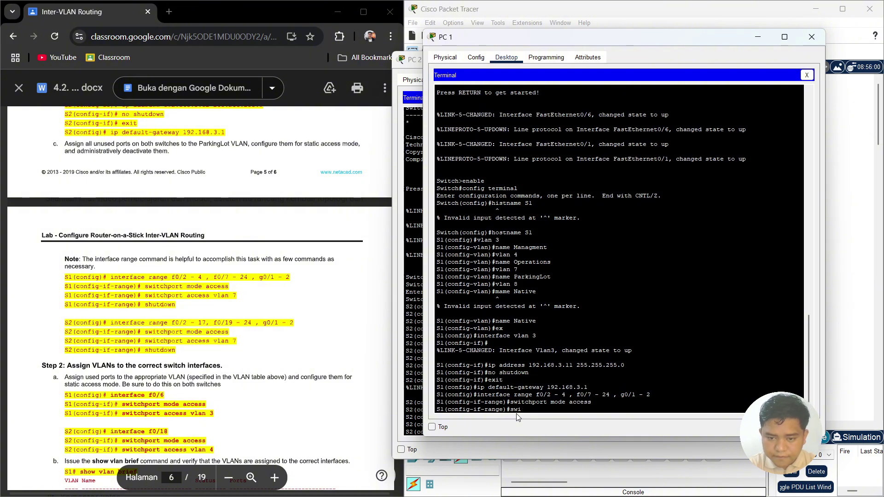
pyautogui.write('tchp')
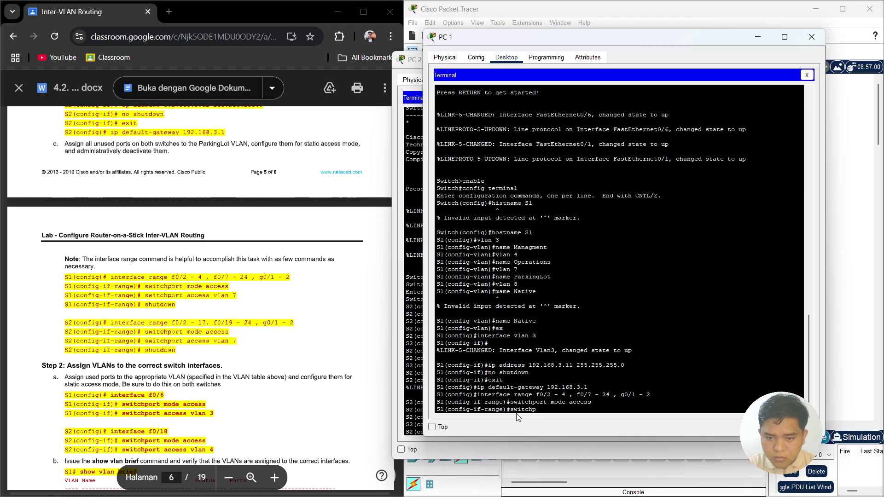
pyautogui.write('oet')
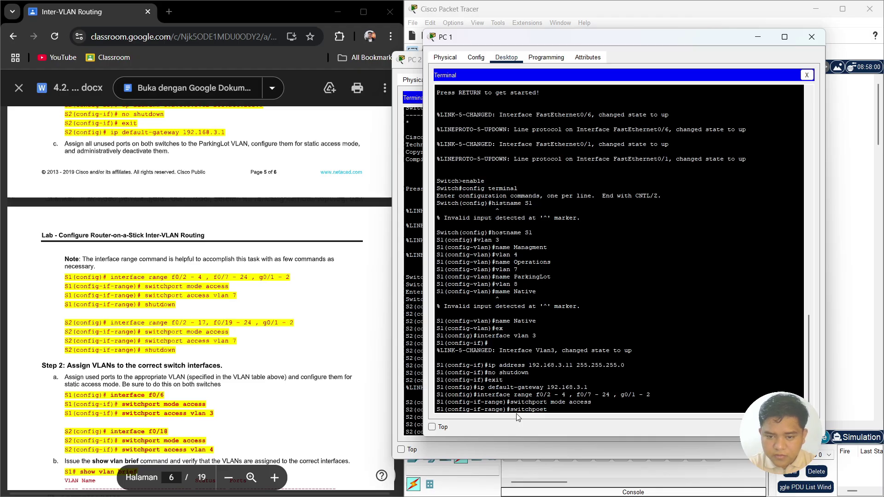
pyautogui.write(' access')
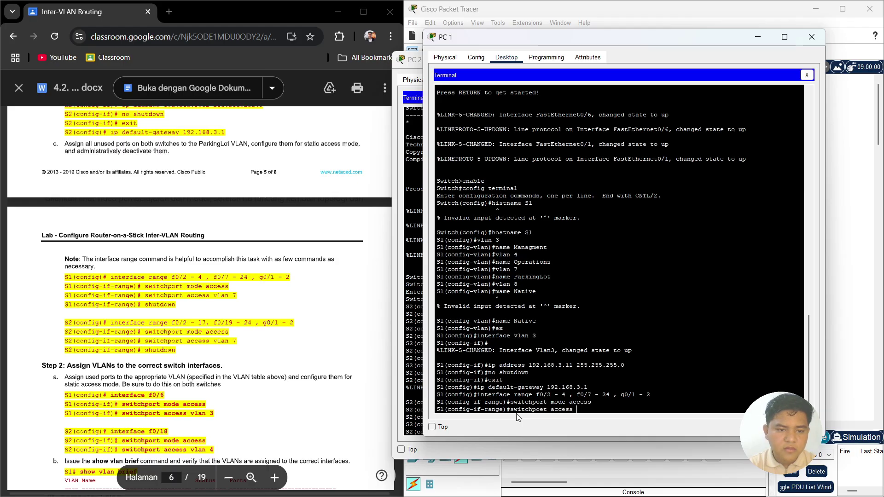
pyautogui.write(' vlan')
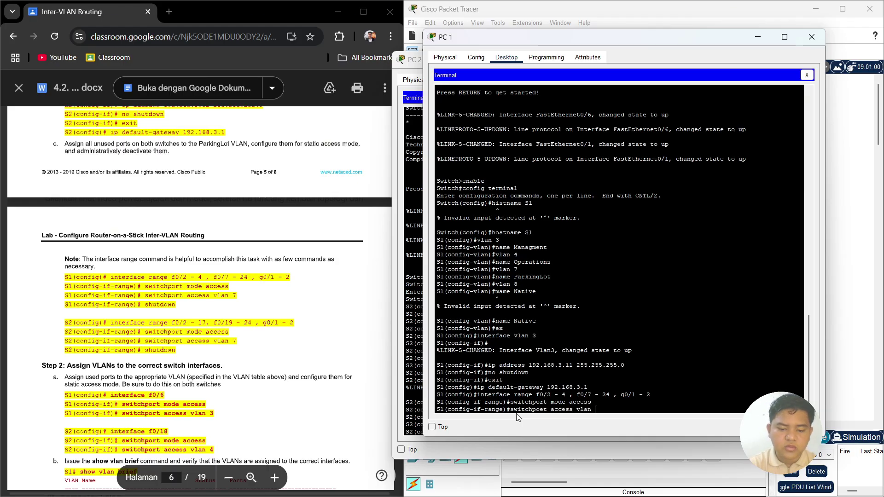
pyautogui.write(' 7')
pyautogui.press('Return')
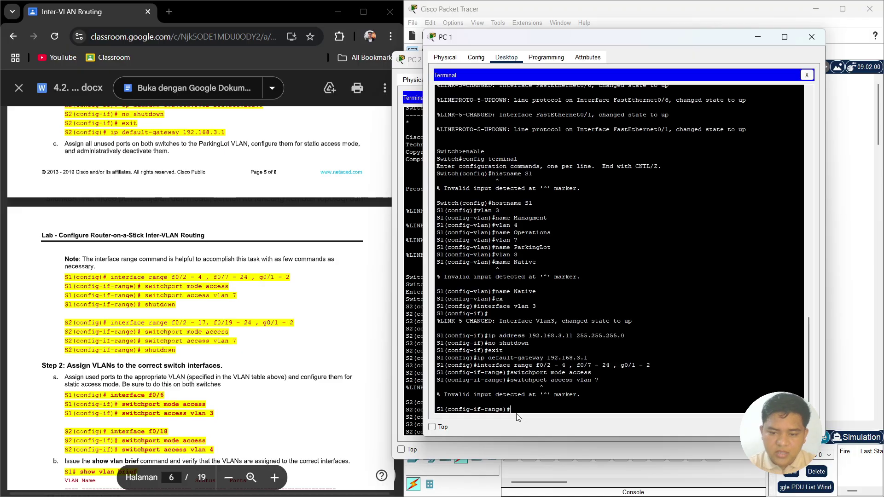
# - Correct the misspelled command to switchport access vlan 7 and run it on S1's selected port range
pyautogui.press('Up')
pyautogui.press('BackSpace')
pyautogui.press('BackSpace')
pyautogui.press('BackSpace')
pyautogui.press('BackSpace')
pyautogui.press('BackSpace')
pyautogui.press('BackSpace')
pyautogui.press('BackSpace')
pyautogui.press('BackSpace')
pyautogui.press('BackSpace')
pyautogui.press('BackSpace')
pyautogui.press('BackSpace')
pyautogui.press('BackSpace')
pyautogui.press('BackSpace')
pyautogui.press('BackSpace')
pyautogui.press('BackSpace')
pyautogui.press('BackSpace')
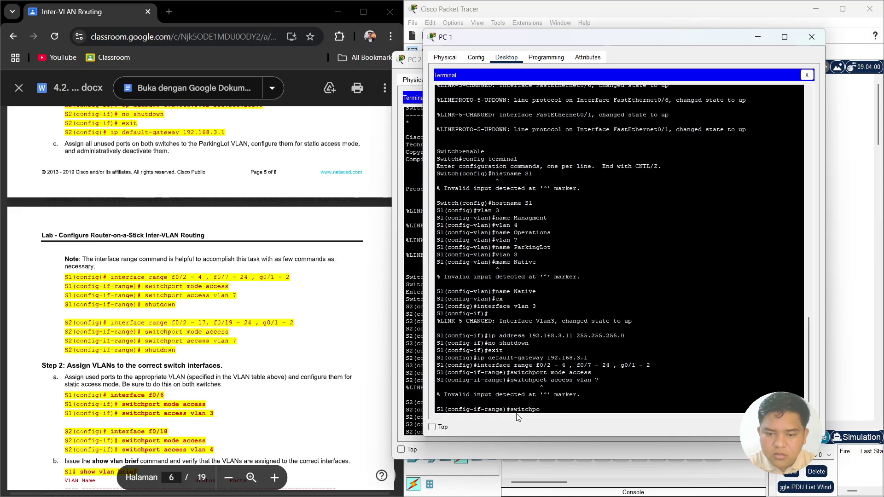
pyautogui.press('BackSpace')
pyautogui.write('ort')
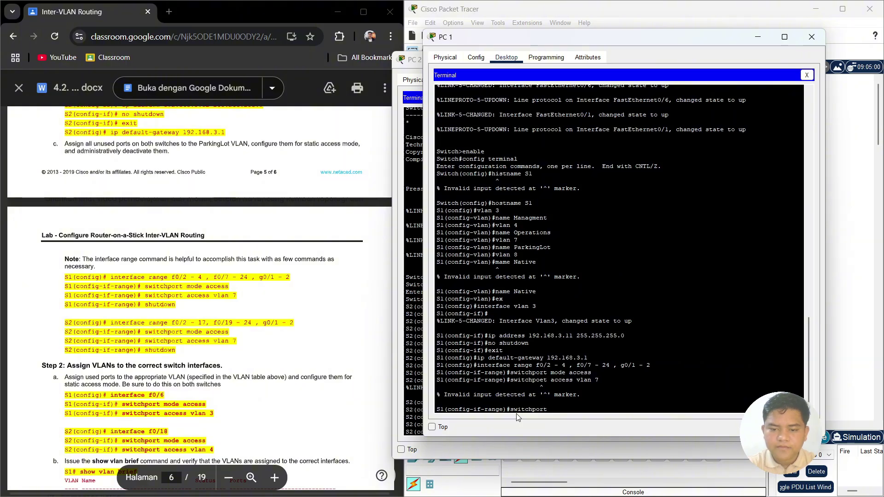
pyautogui.write(' access')
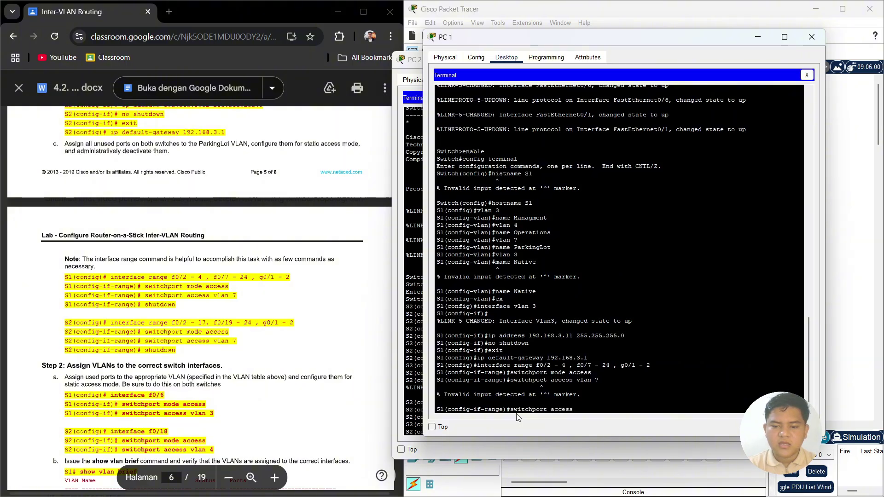
pyautogui.write(' vlan 7')
pyautogui.press('Return')
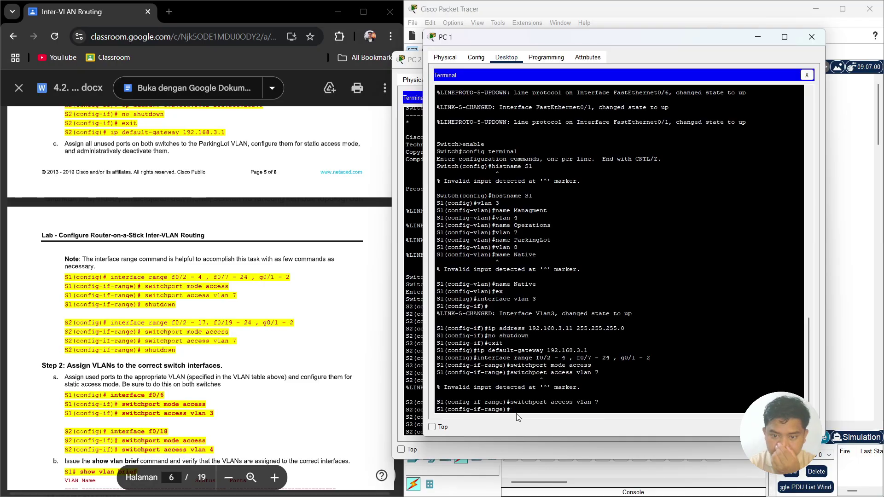
# - Administratively deactivate the selected range of unused S1 ports with shutdown
pyautogui.write('sh')
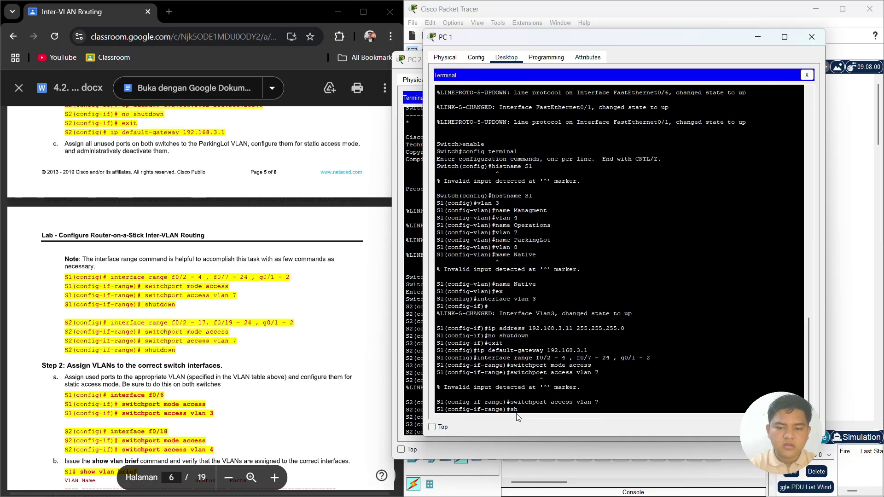
pyautogui.write('utodown')
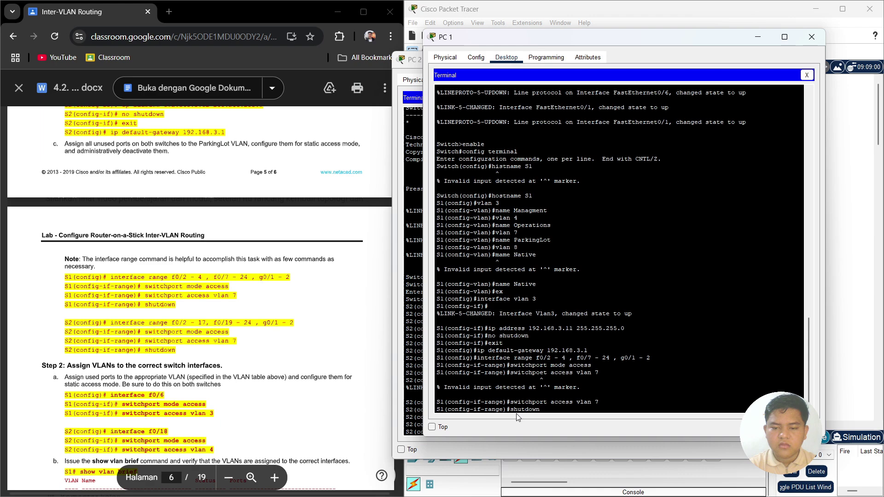
pyautogui.press('Return')
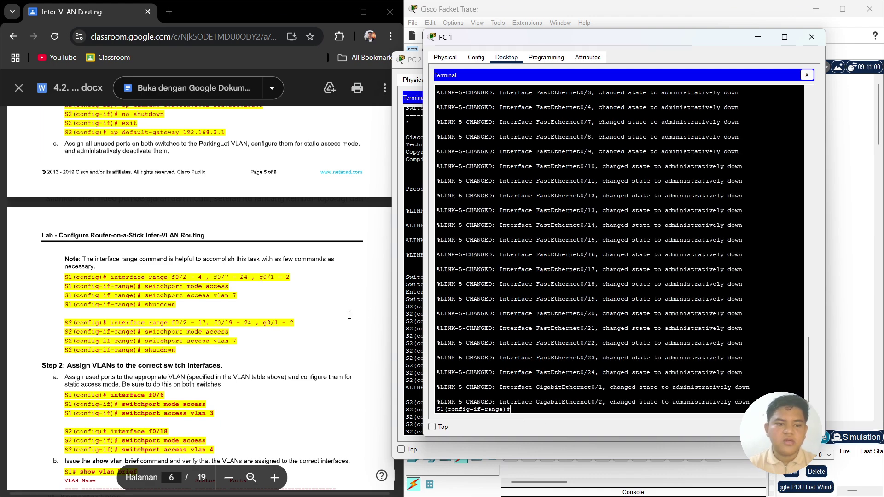
# - Select S2's unused ports from PC 2's terminal with interface range f0/2 - 17 , f0/19 - 24 , g0/1 - 2
pyautogui.click(417, 61)
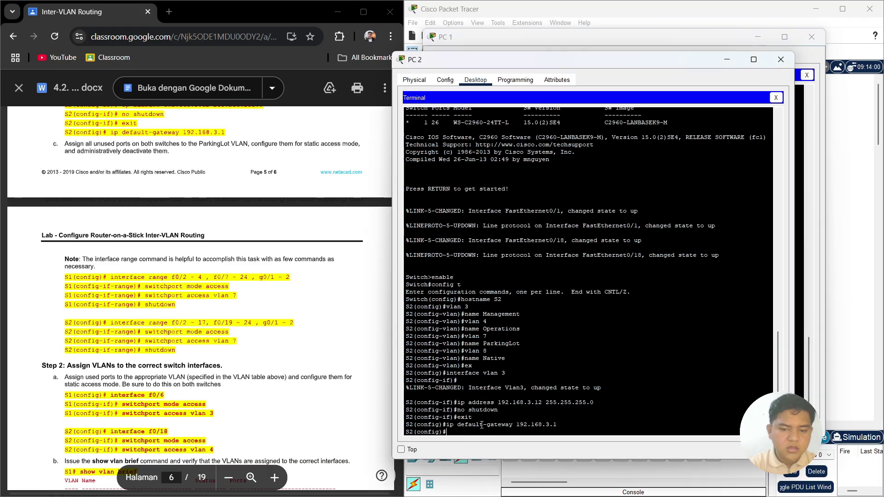
pyautogui.write('infe')
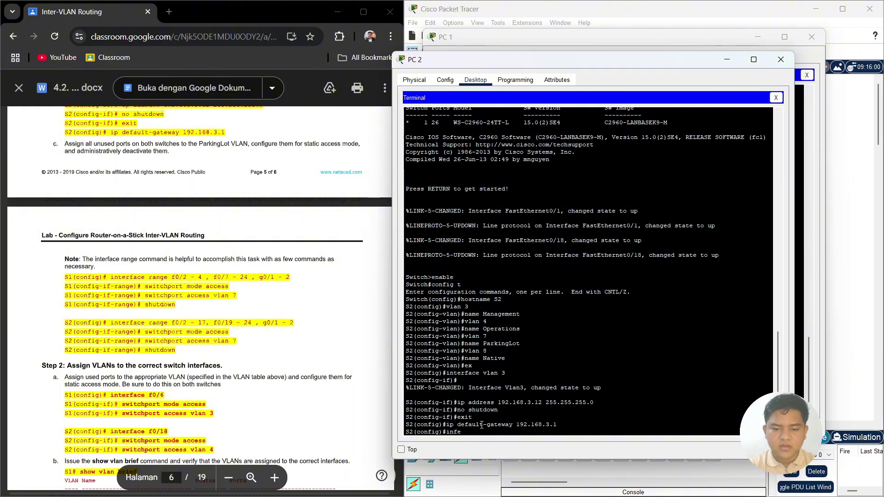
pyautogui.write('terface')
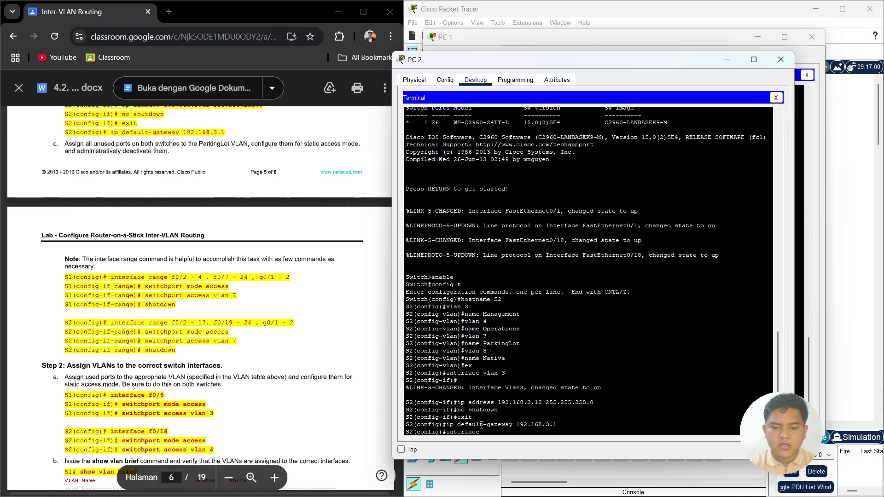
pyautogui.write(' range f0')
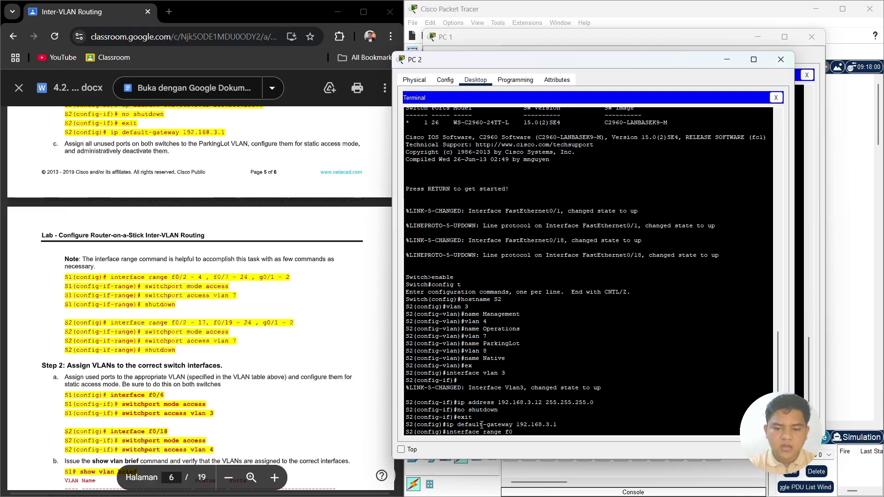
pyautogui.write('/2 - 1')
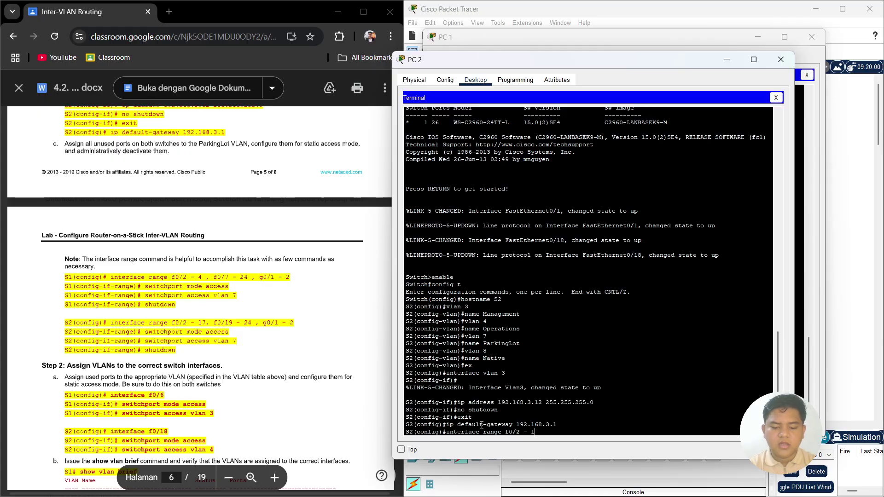
pyautogui.write('7 ,')
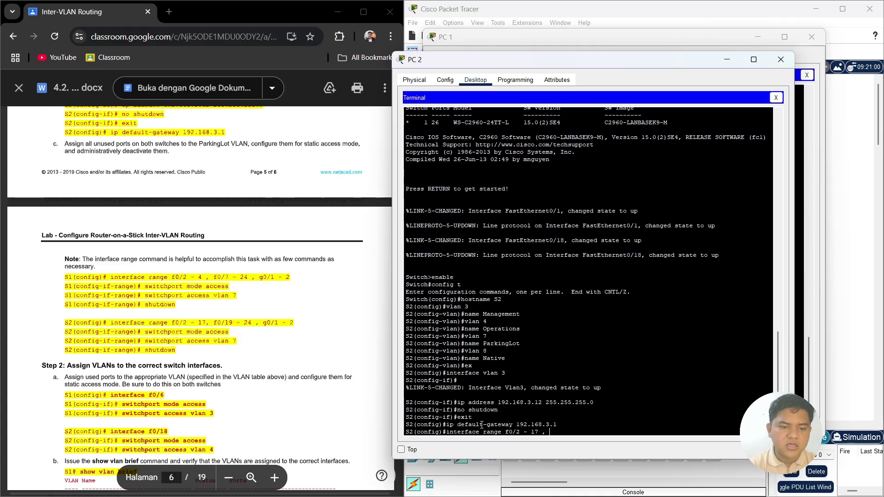
pyautogui.write(' f0/')
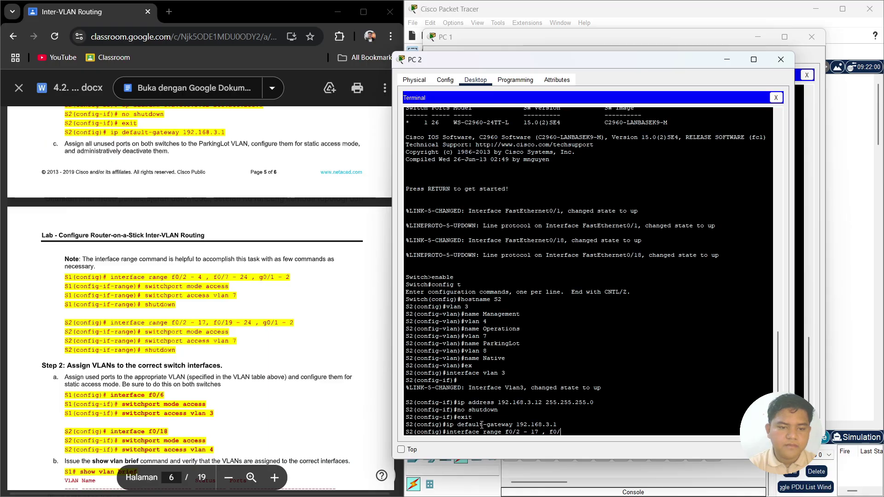
pyautogui.write('19 - 24')
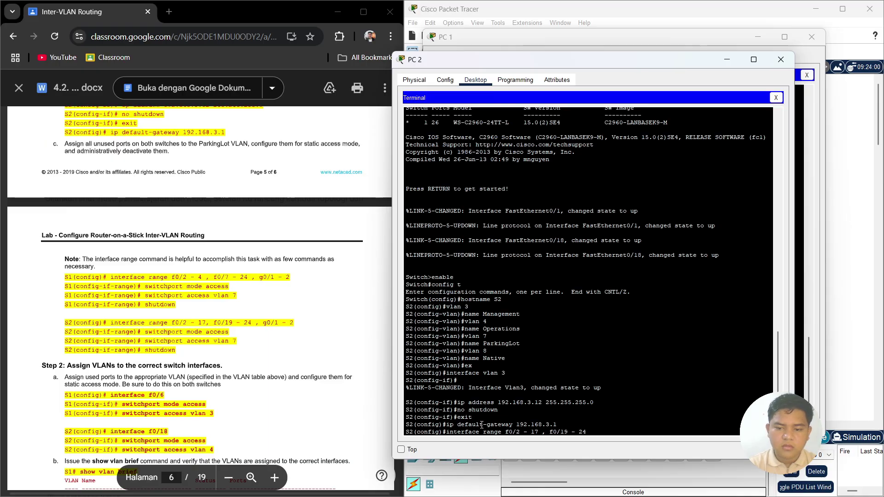
pyautogui.write(' , g0')
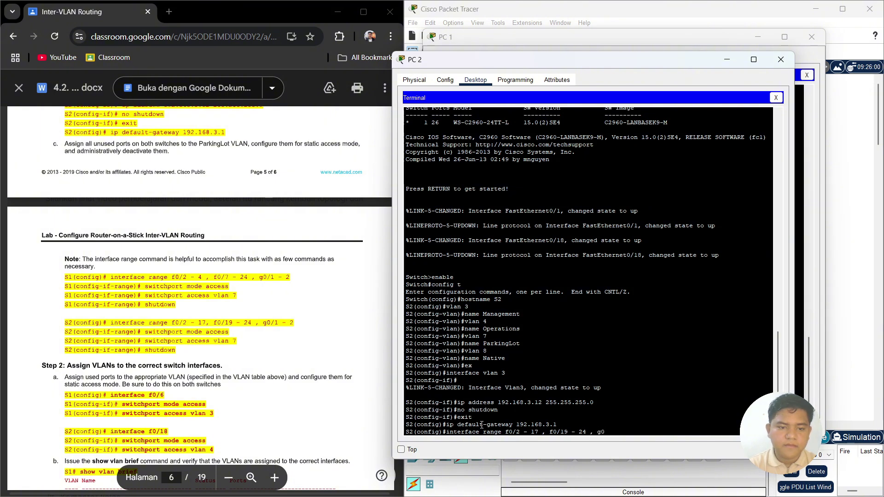
pyautogui.write('/1')
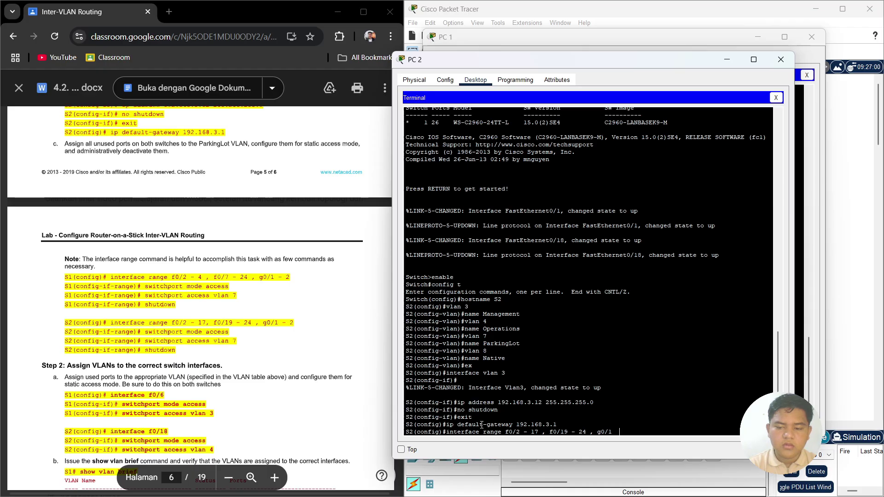
pyautogui.write(' - 2')
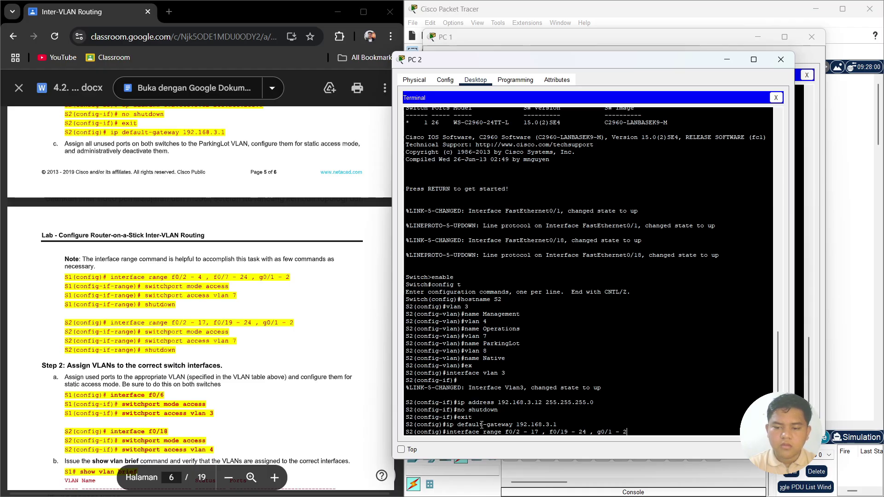
pyautogui.press('Return')
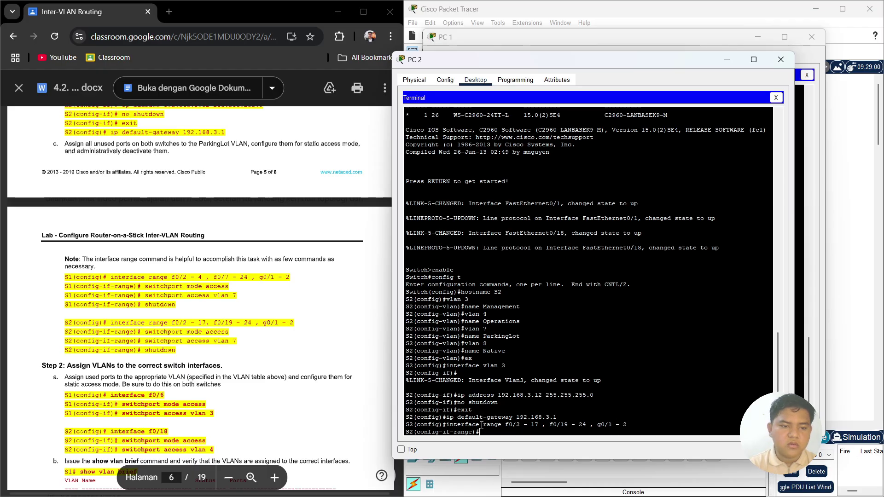
# - Configure the selected range of unused S2 ports for static access with switchport mode access
pyautogui.write('sw')
pyautogui.press('Tab')
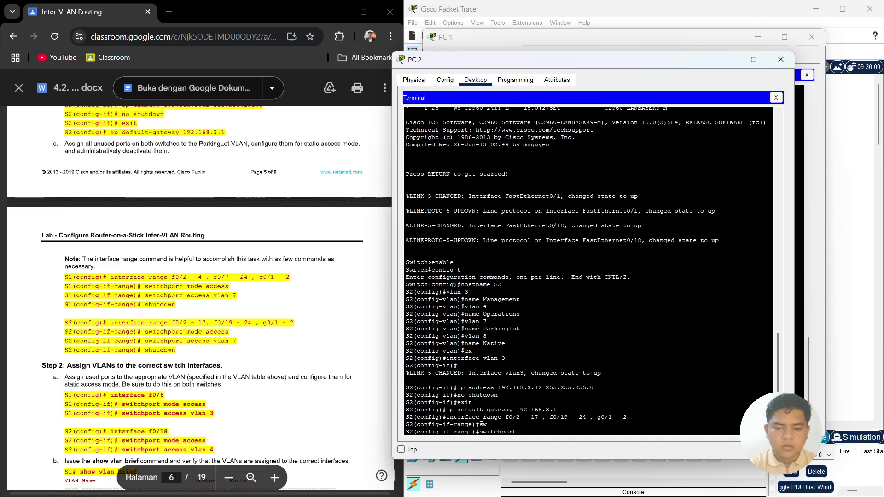
pyautogui.write('mode ac')
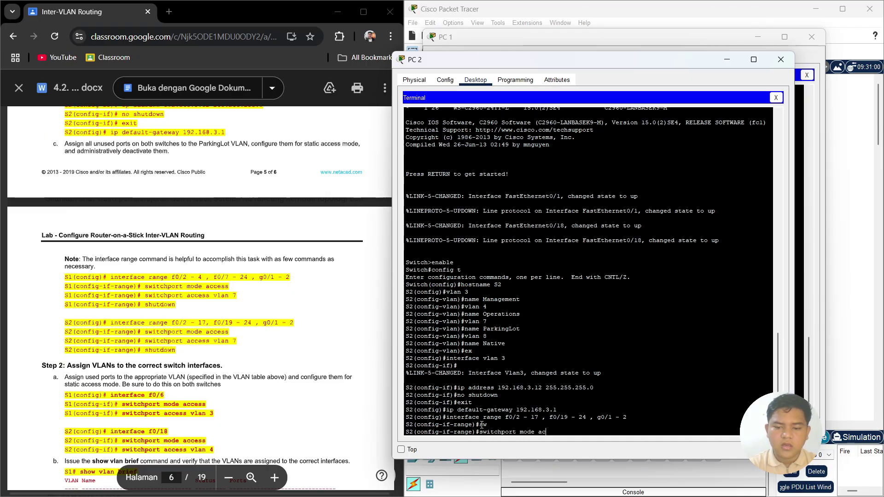
pyautogui.write('cess')
pyautogui.press('Return')
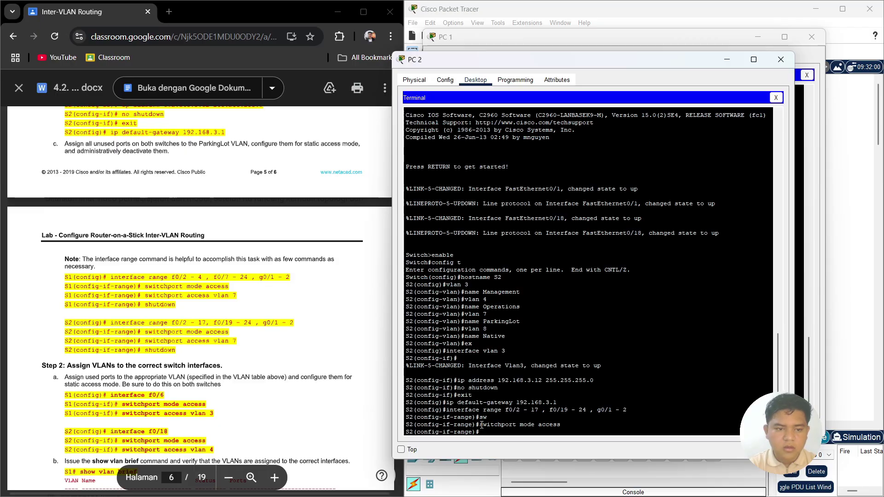
# - Assign the selected S2 port range to the ParkingLot VLAN with switchport access vlan 7
pyautogui.write('sw')
pyautogui.press('Tab')
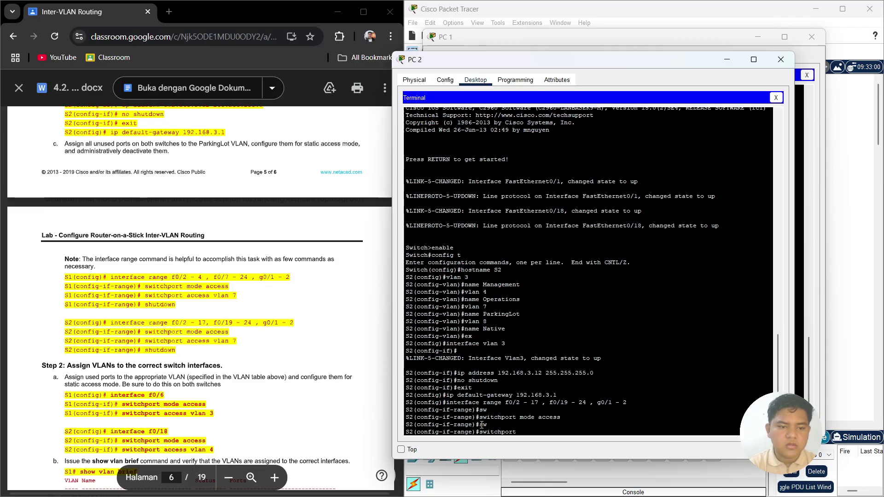
pyautogui.write('acce')
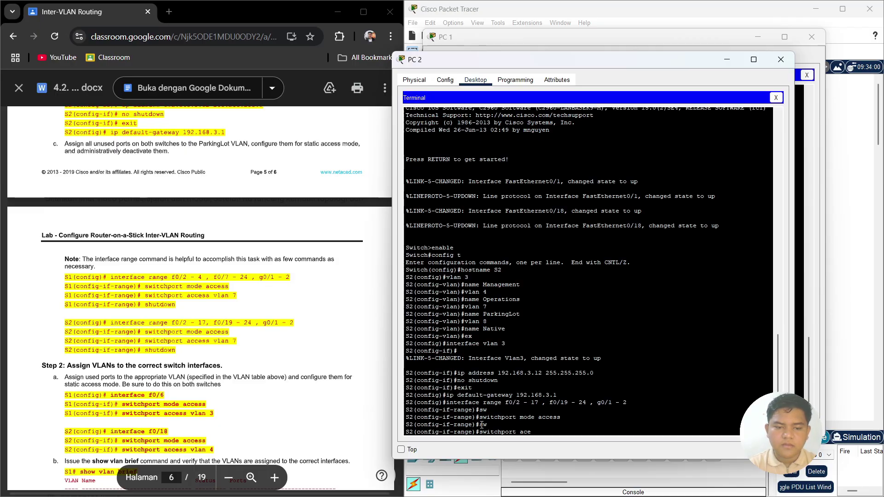
pyautogui.write('ss vlan ')
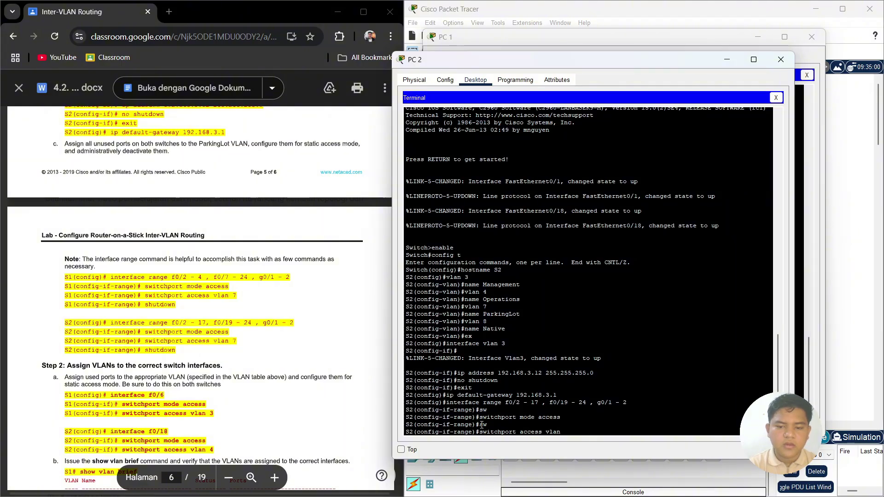
pyautogui.write('7')
pyautogui.press('Return')
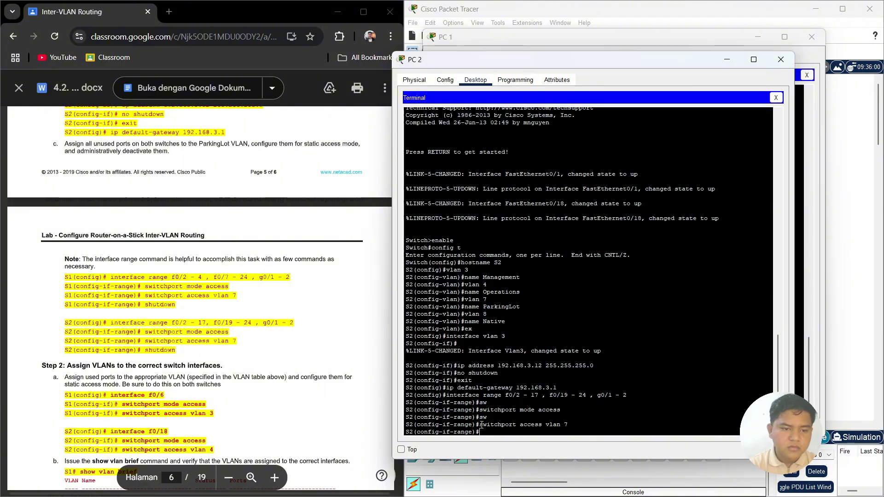
pyautogui.write('sho')
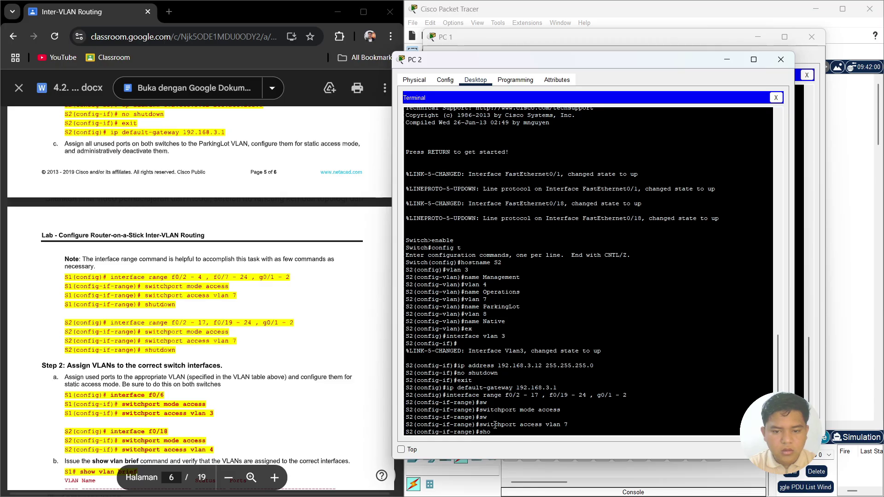
pyautogui.press('BackSpace')
pyautogui.press('BackSpace')
pyautogui.press('BackSpace')
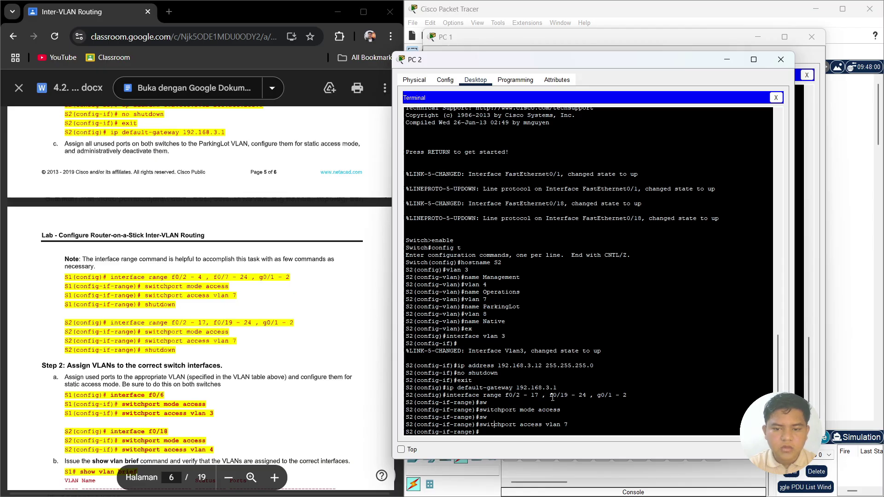
# - Check the commands used on S1 and administratively deactivate the selected S2 port range with shutdown
pyautogui.scroll(1, 552, 397)
pyautogui.scroll(-2, 539, 213)
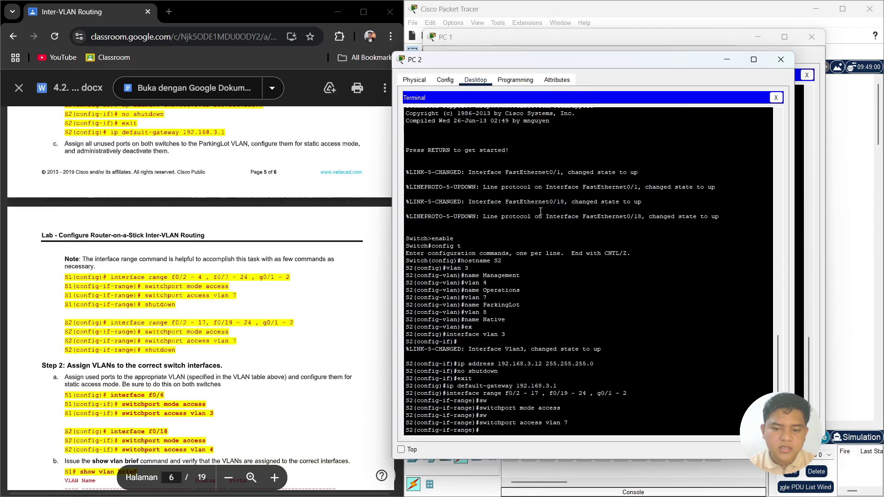
pyautogui.click(565, 43)
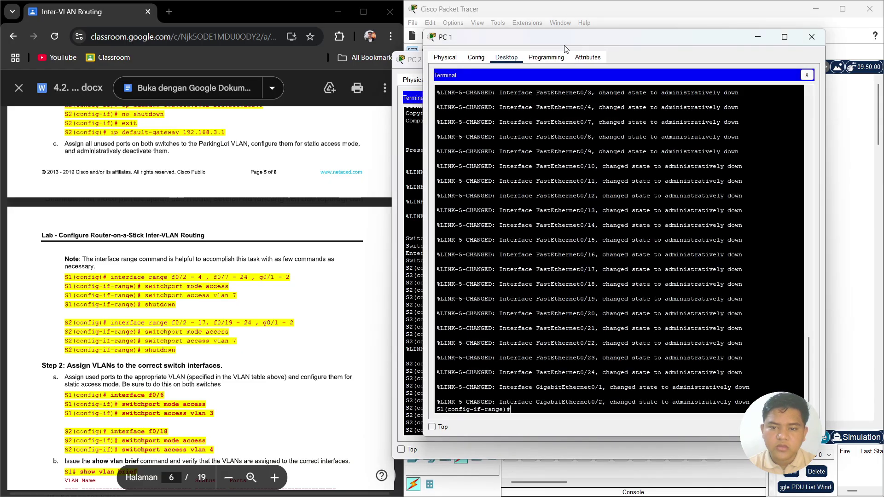
pyautogui.scroll(10, 543, 158)
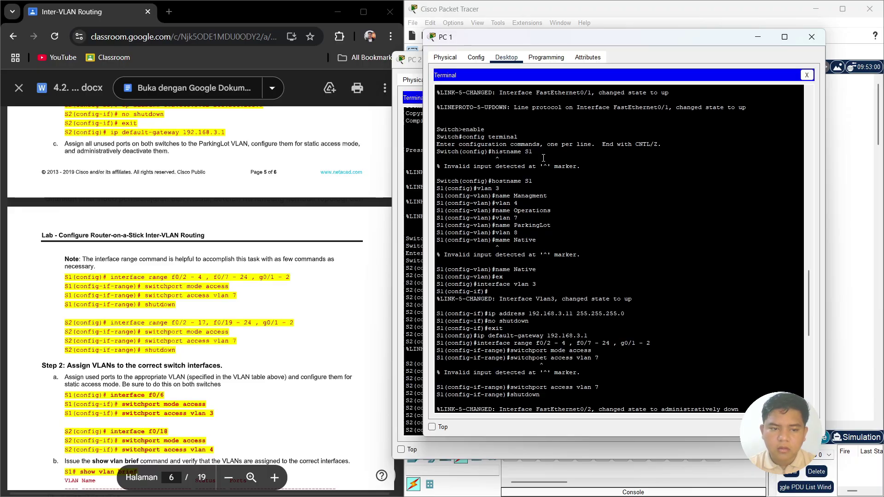
pyautogui.scroll(-10, 543, 158)
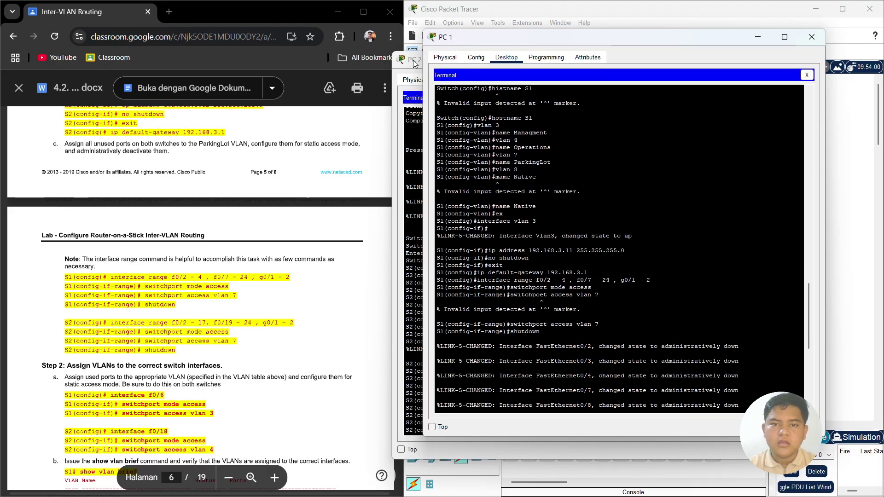
pyautogui.click(416, 62)
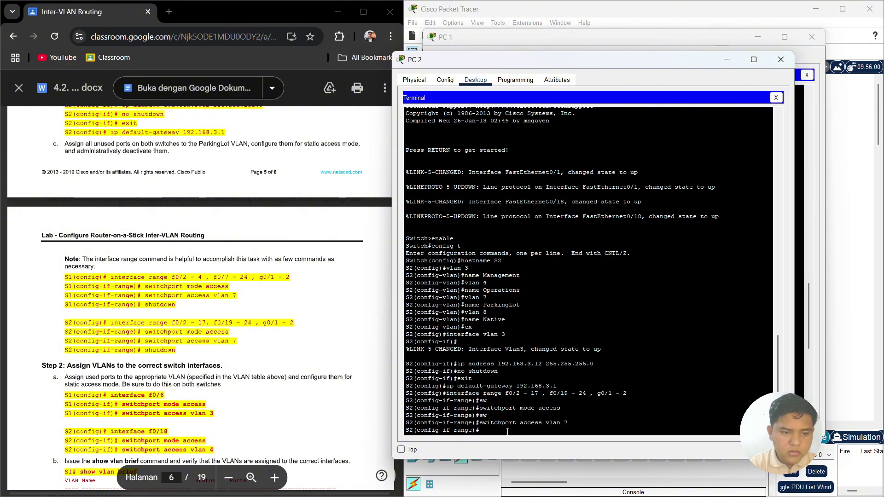
pyautogui.write('sw')
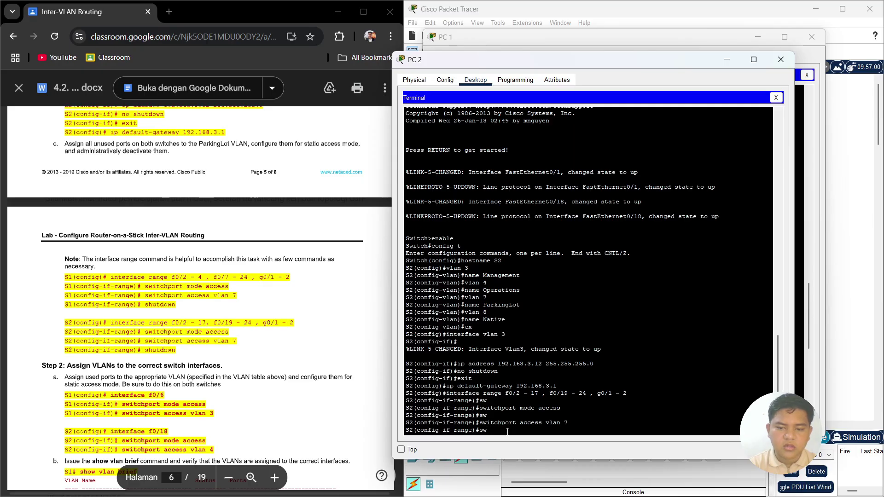
pyautogui.press('BackSpace')
pyautogui.write('hutdown')
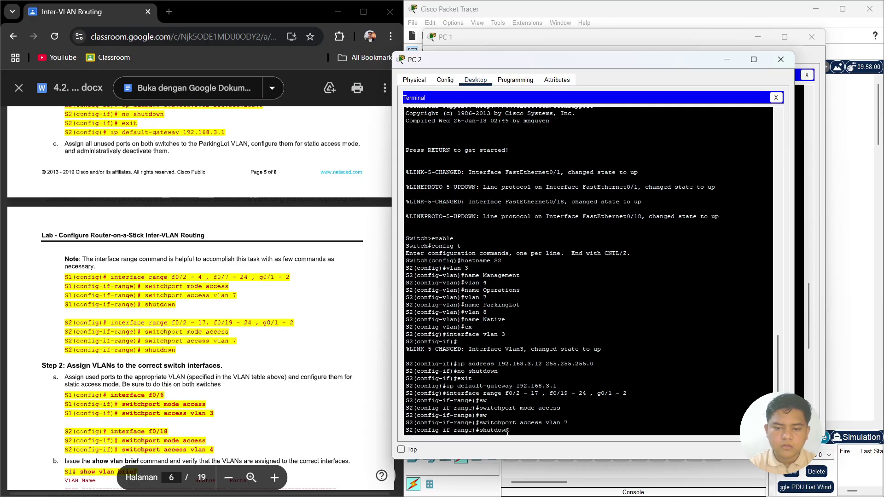
pyautogui.press('Return')
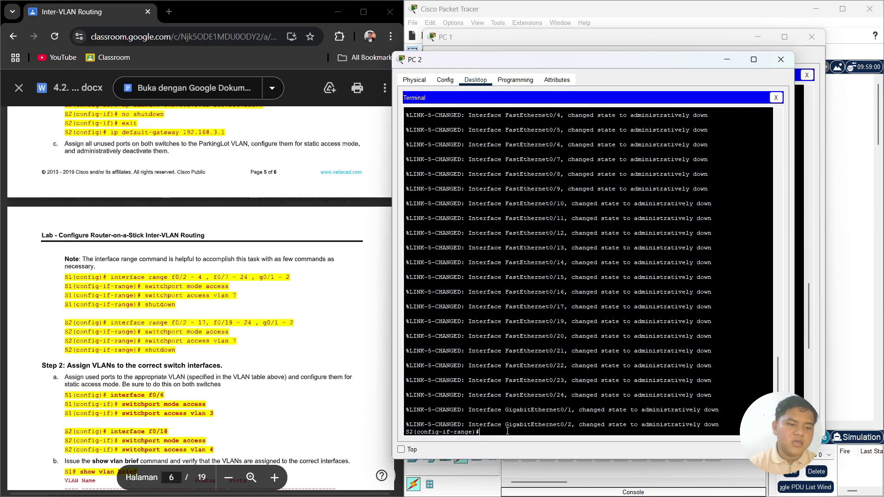
# - Minimize the PC 2 and PC 1 windows and examine the port connections in the network topology
pyautogui.scroll(-3, 120, 337)
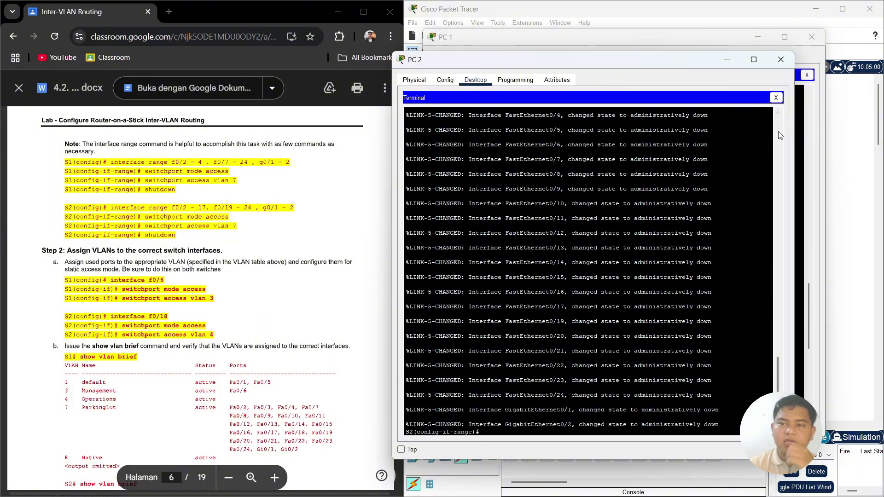
pyautogui.click(727, 60)
pyautogui.click(760, 37)
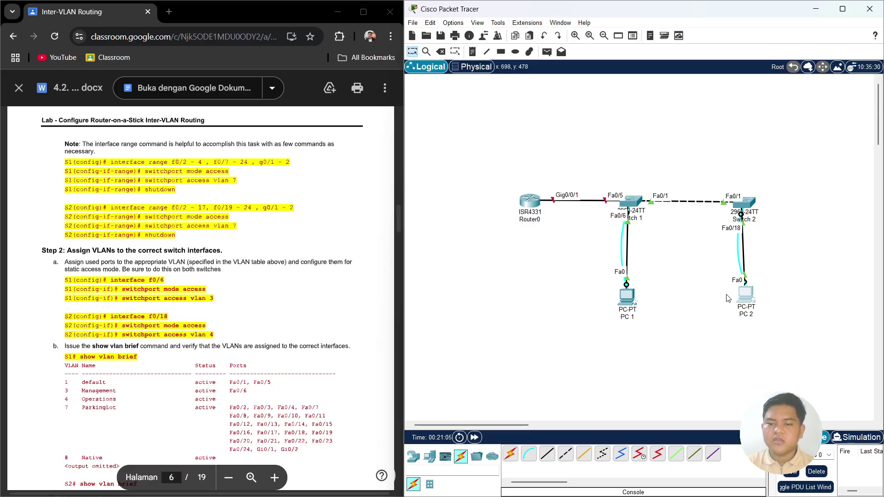
pyautogui.moveTo(740, 306)
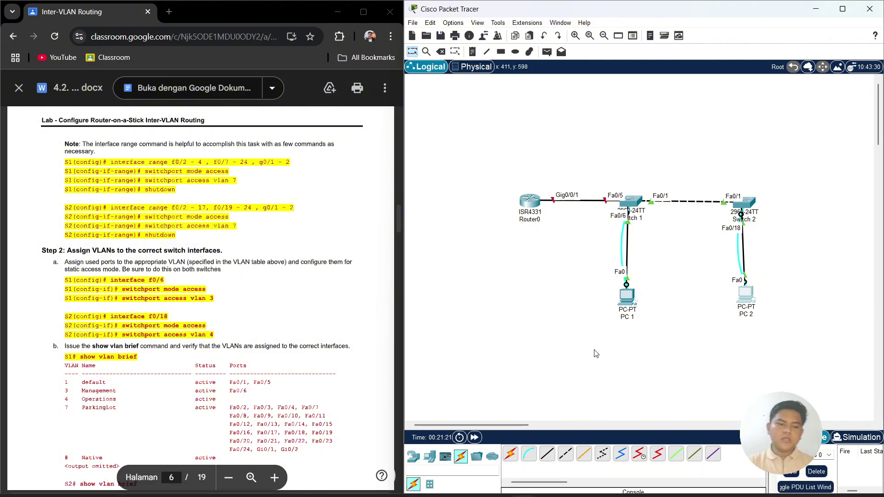
# - Return to S1's terminal session on PC 1 and enter configuration of the used port with interface f0/6
pyautogui.click(625, 294)
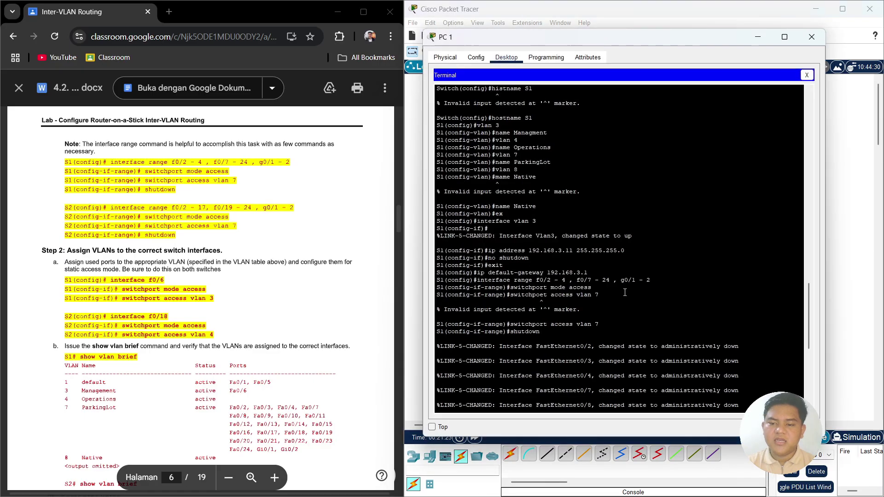
pyautogui.scroll(-10, 631, 310)
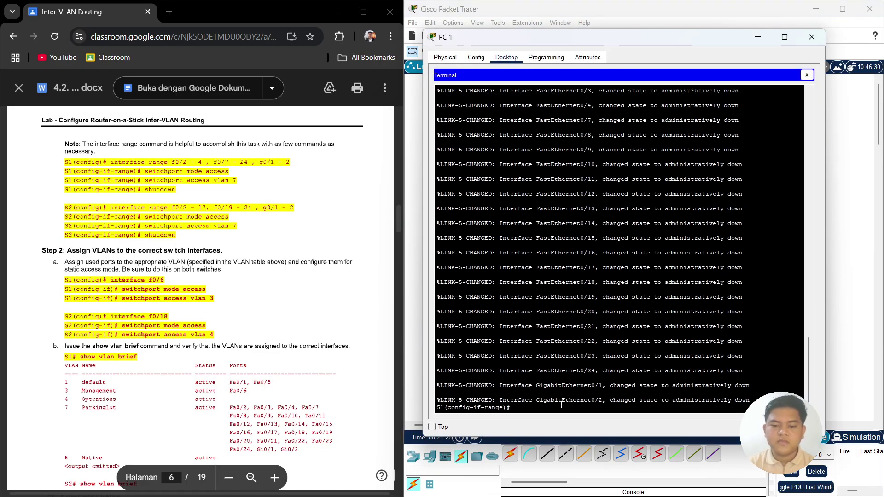
pyautogui.write('inf')
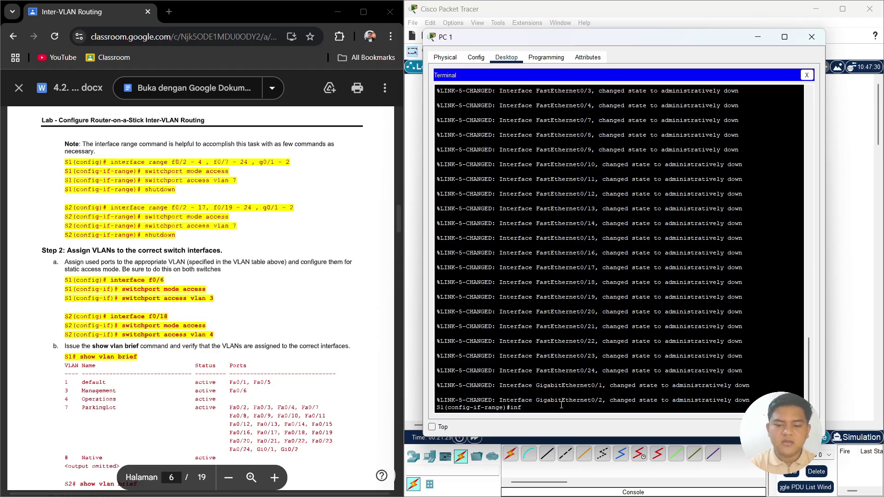
pyautogui.write('ter')
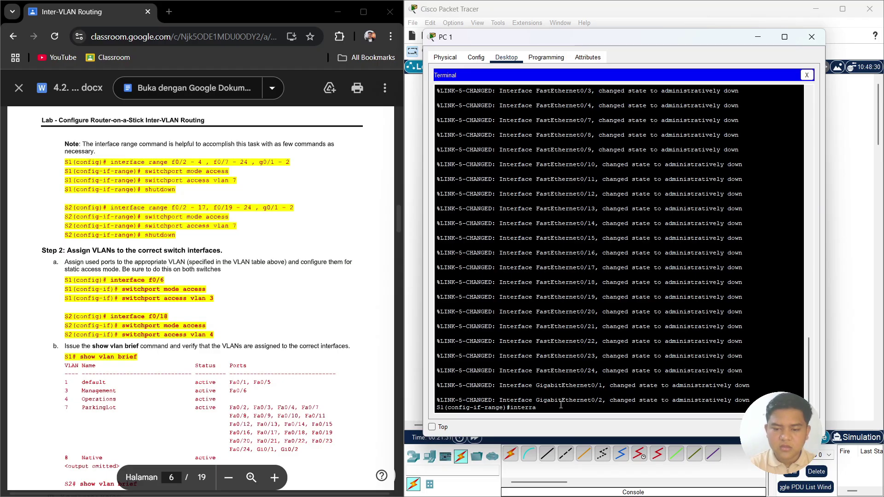
pyautogui.write('face ')
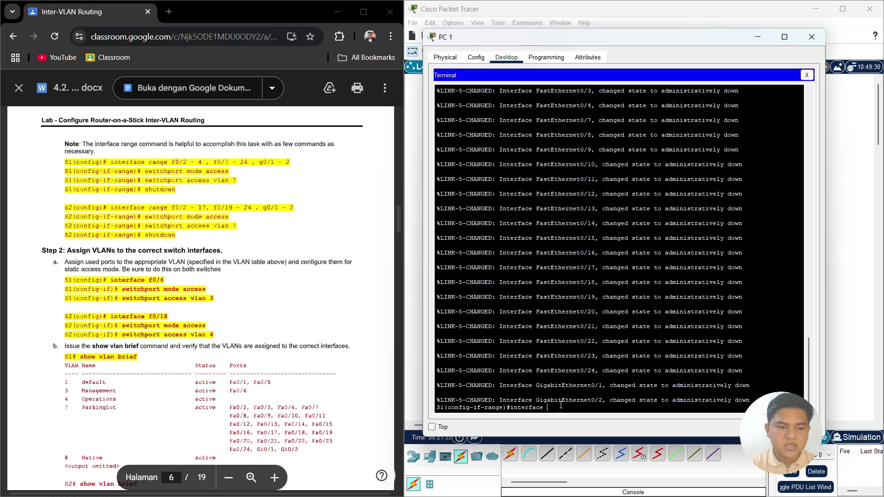
pyautogui.write('f0/')
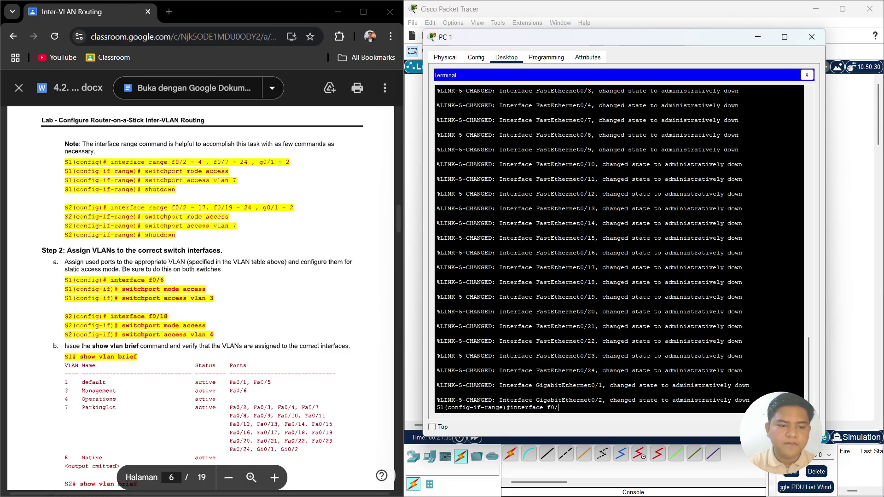
pyautogui.write('6')
pyautogui.press('Return')
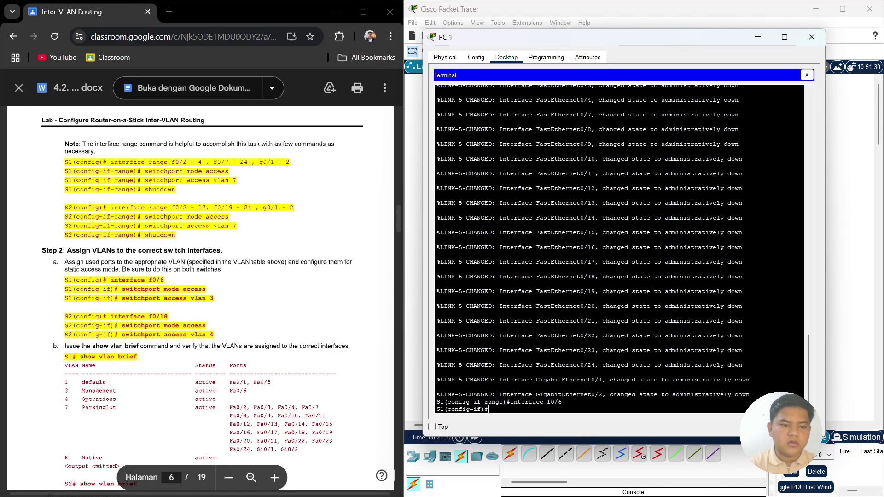
# - Try to set the access mode and VLAN of S1's f0/6 together with switchport mode access vlan 3
pyautogui.write('sw')
pyautogui.press('Tab')
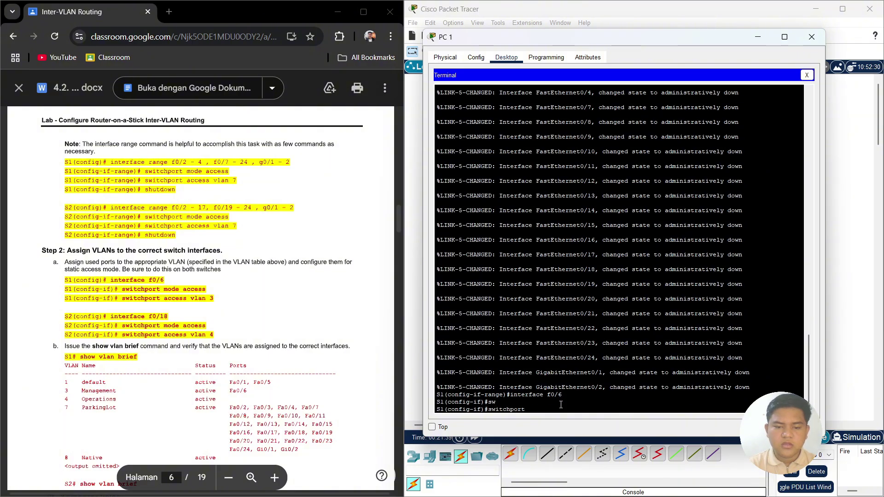
pyautogui.write('m')
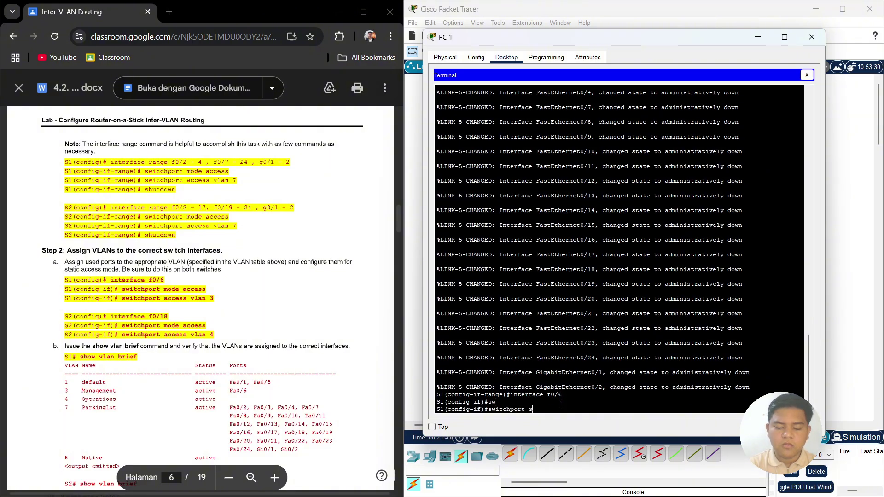
pyautogui.write('ode acces')
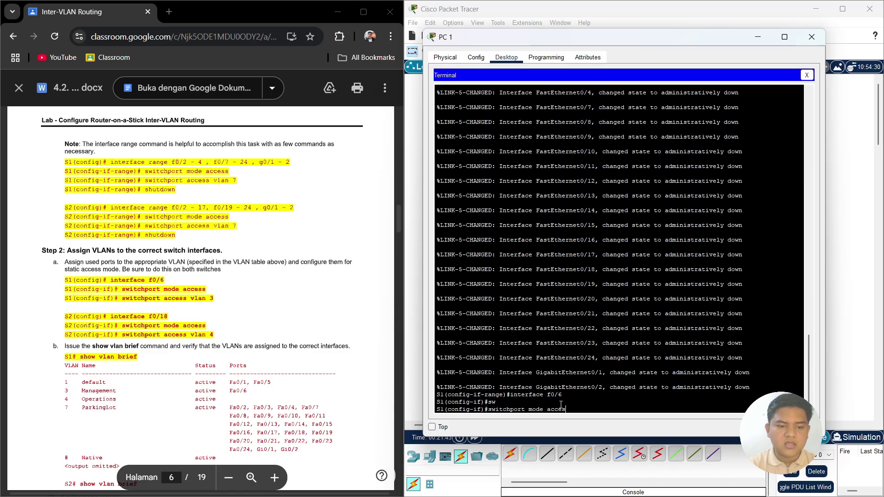
pyautogui.write('s vla')
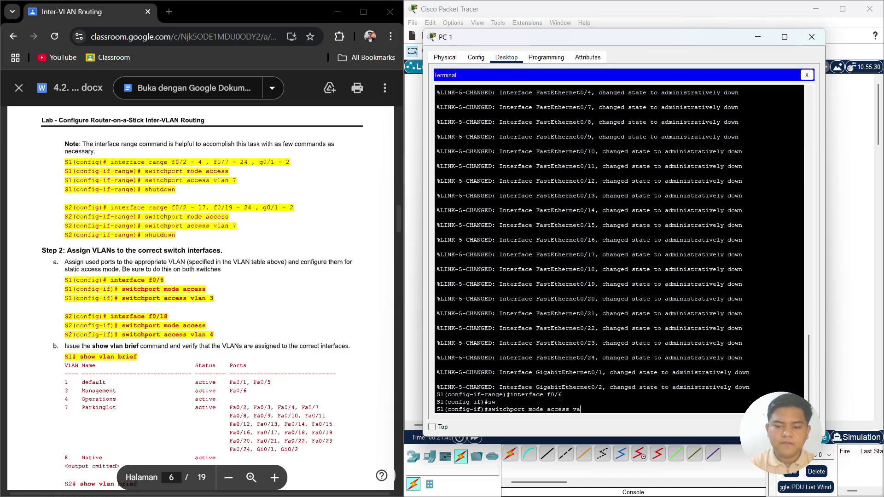
pyautogui.write('n ')
pyautogui.write('3')
pyautogui.press('Return')
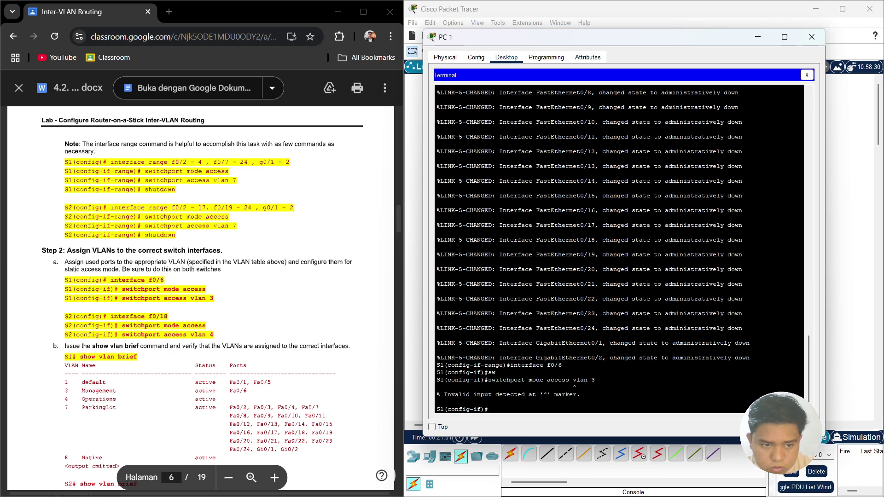
# - Correct the previous command to switchport mode access and run it to configure S1's f0/6 for static access
pyautogui.press('Up')
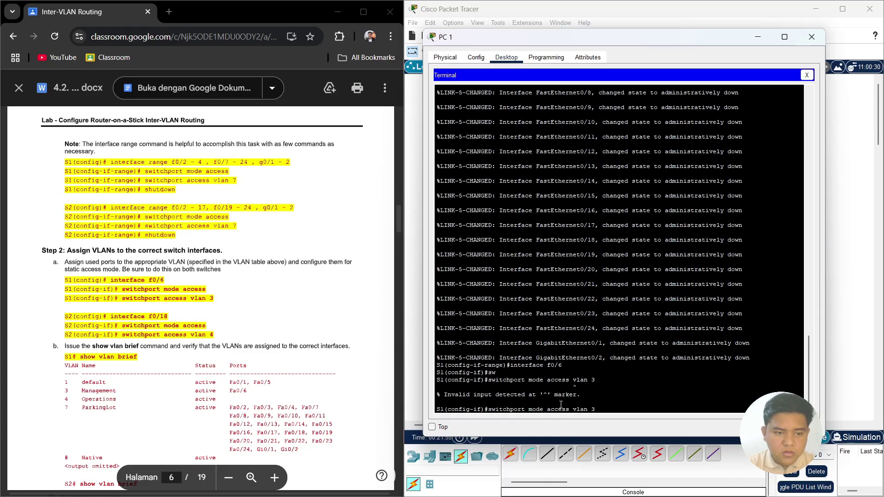
pyautogui.press('BackSpace')
pyautogui.press('BackSpace')
pyautogui.press('BackSpace')
pyautogui.press('BackSpace')
pyautogui.press('BackSpace')
pyautogui.press('BackSpace')
pyautogui.press('BackSpace')
pyautogui.press('BackSpace')
pyautogui.press('BackSpace')
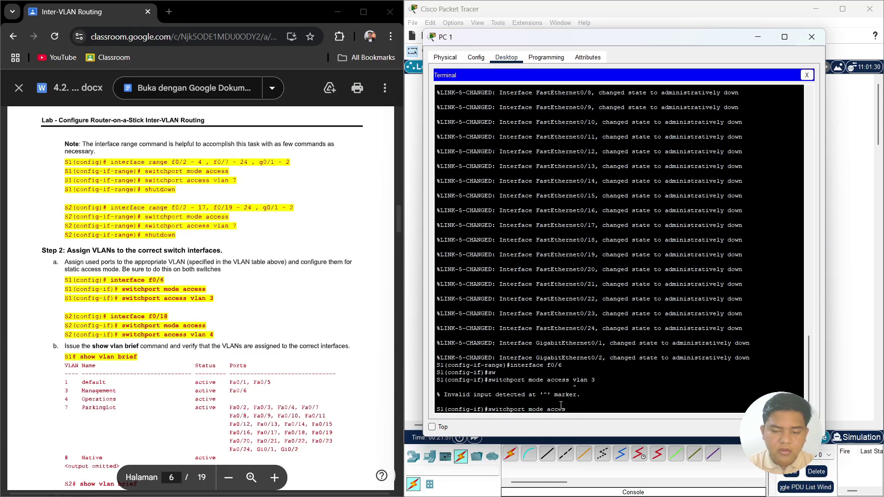
pyautogui.write('s')
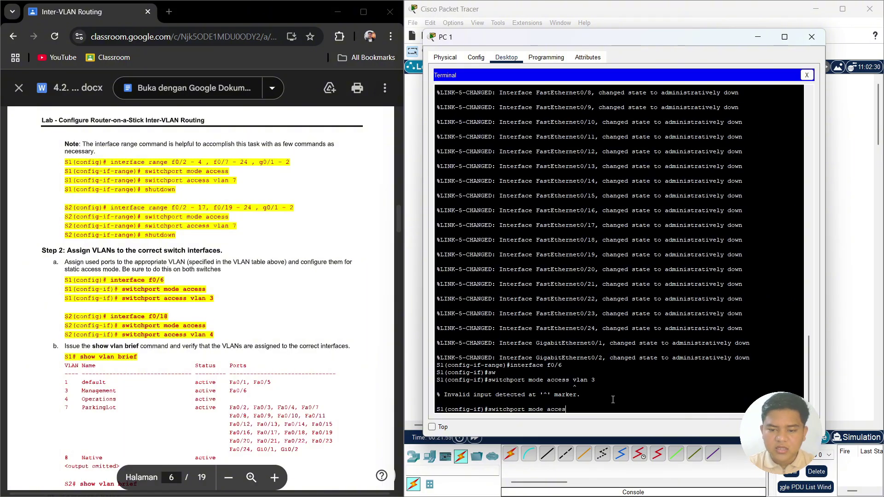
pyautogui.press('Return')
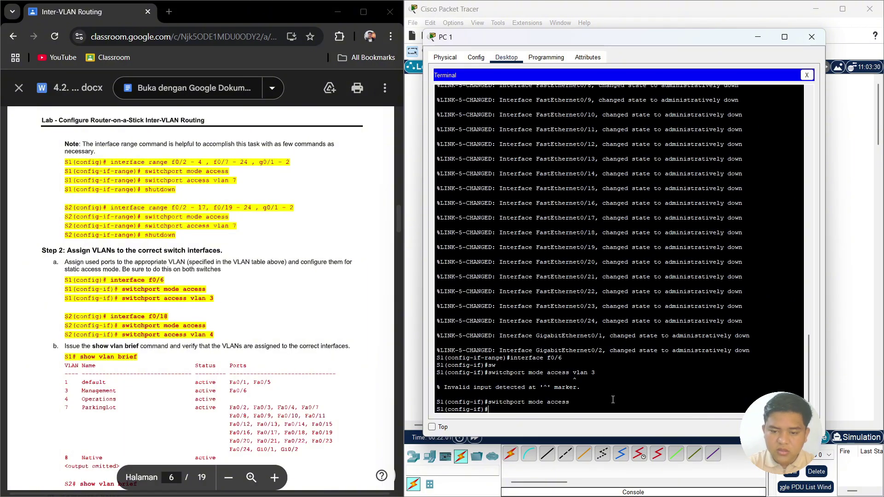
# - Recall the last switchport command for S1's f0/6 and strip the mode access ending from it
pyautogui.press('Up')
pyautogui.press('BackSpace')
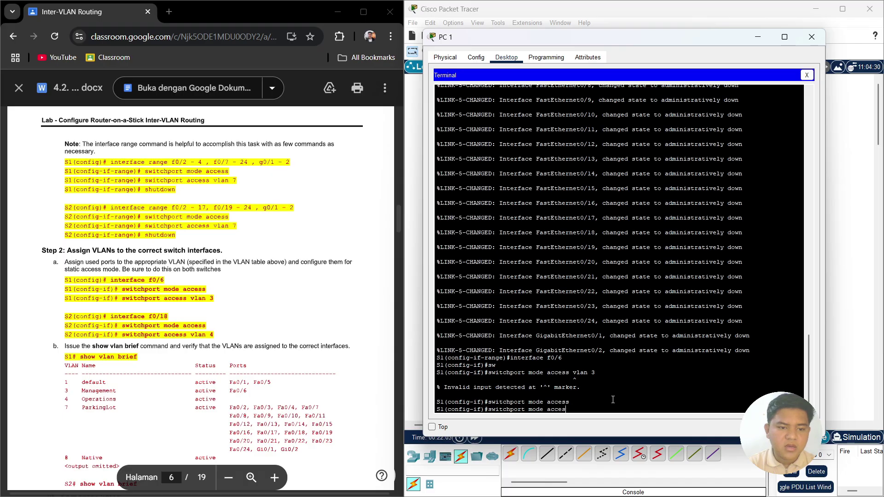
pyautogui.press('BackSpace')
pyautogui.press('BackSpace')
pyautogui.press('BackSpace')
pyautogui.press('BackSpace')
pyautogui.press('BackSpace')
pyautogui.press('BackSpace')
pyautogui.press('BackSpace')
pyautogui.press('BackSpace')
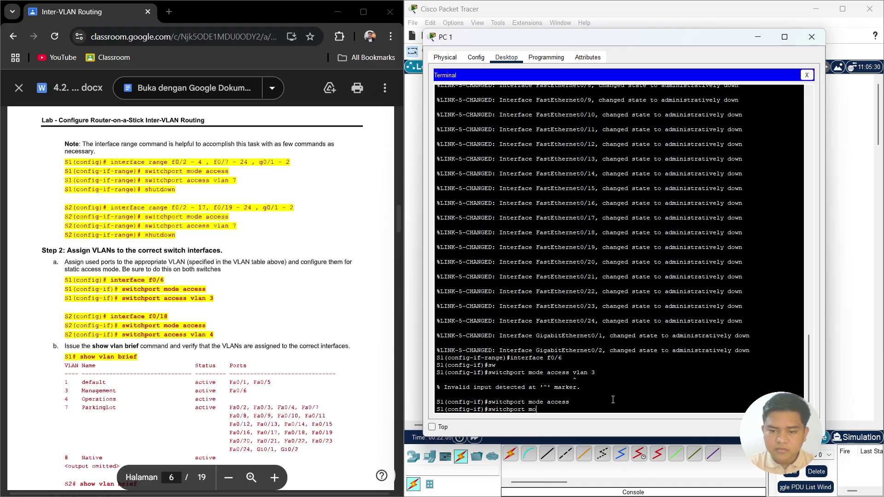
# - Assign interface f0/6 on S1 to VLAN 3 with switchport access vlan 3
pyautogui.press('BackSpace')
pyautogui.write('acc')
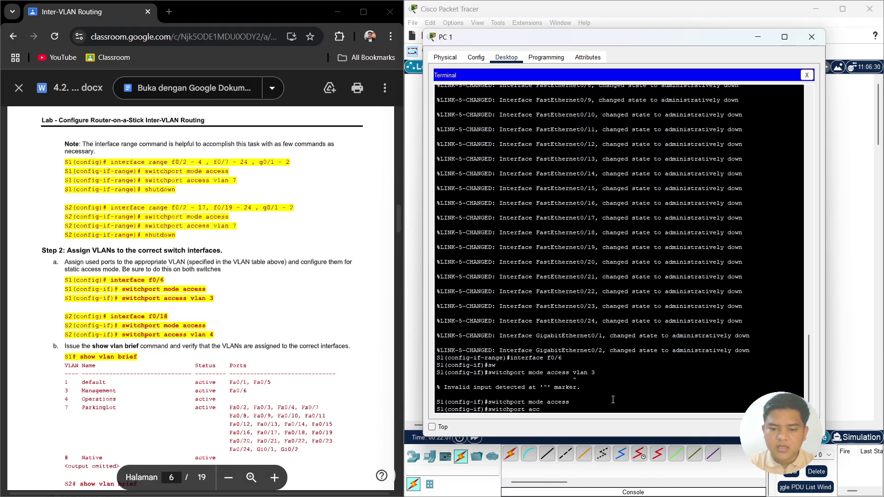
pyautogui.write('ess vlam')
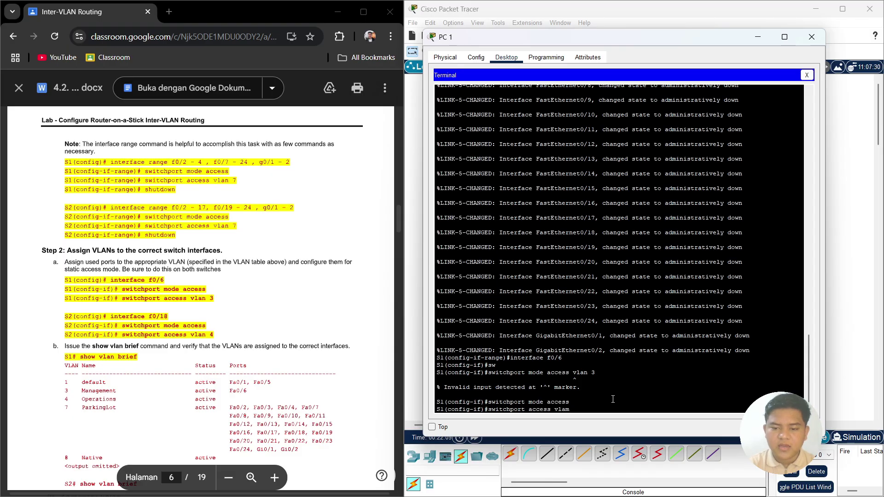
pyautogui.press('BackSpace')
pyautogui.write('n 3')
pyautogui.press('Return')
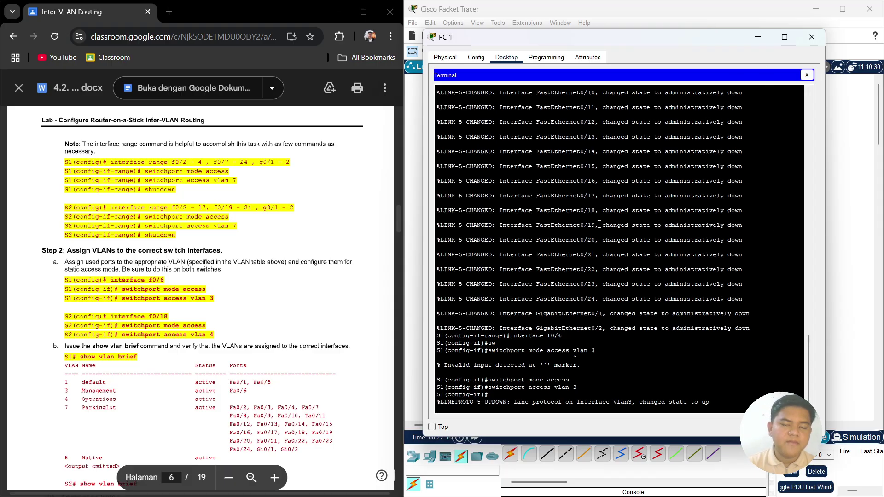
# - Switch to the PC 2 terminal and enter configuration mode for interface f0/18 on S2
pyautogui.click(758, 37)
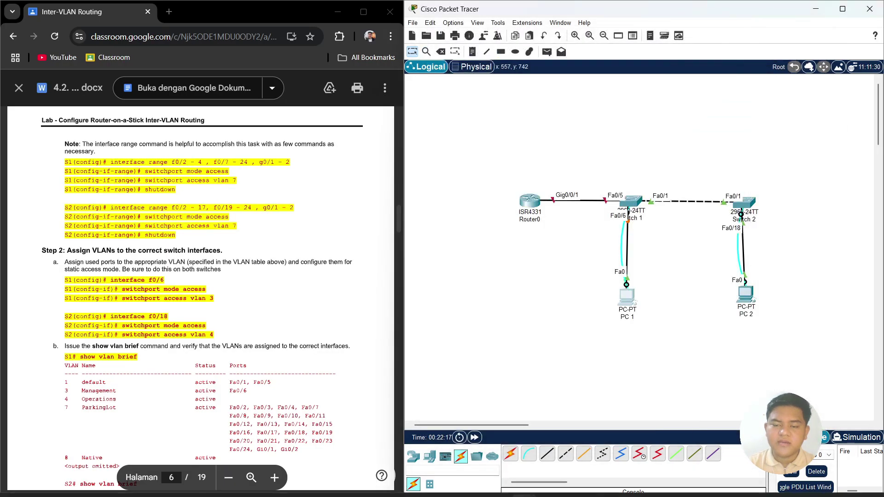
pyautogui.moveTo(539, 487)
pyautogui.click(675, 415)
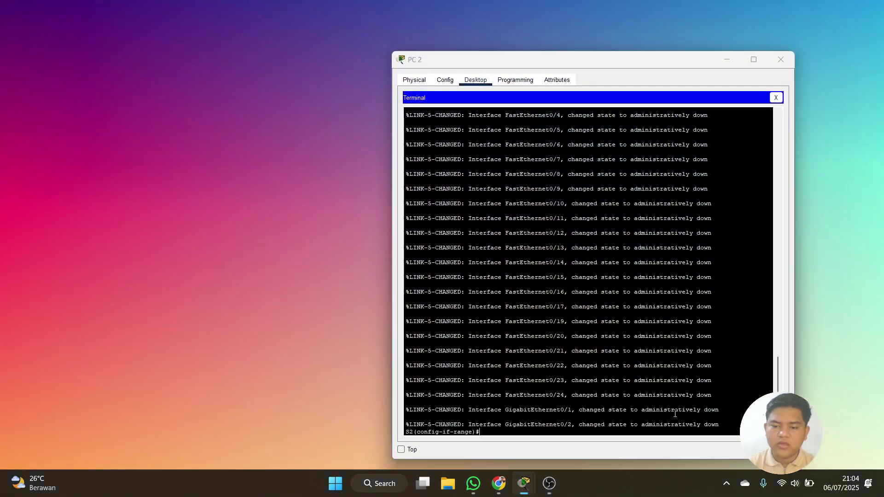
pyautogui.scroll(-3, 489, 342)
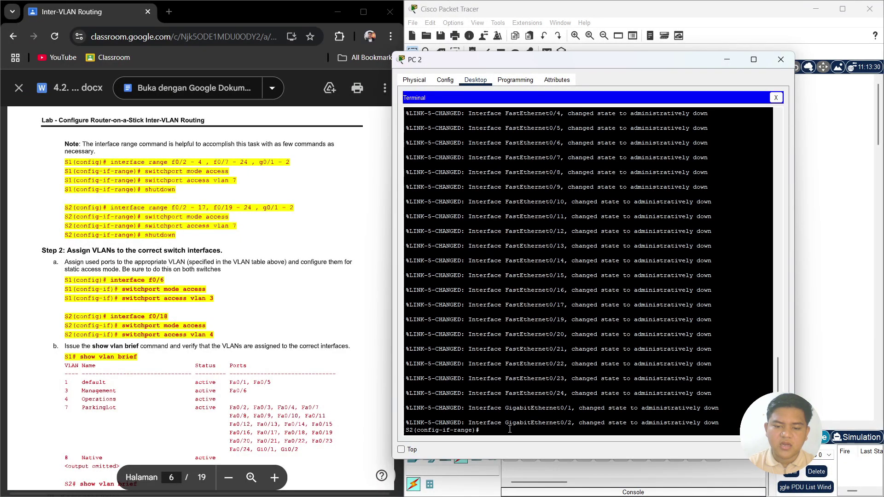
pyautogui.write('in')
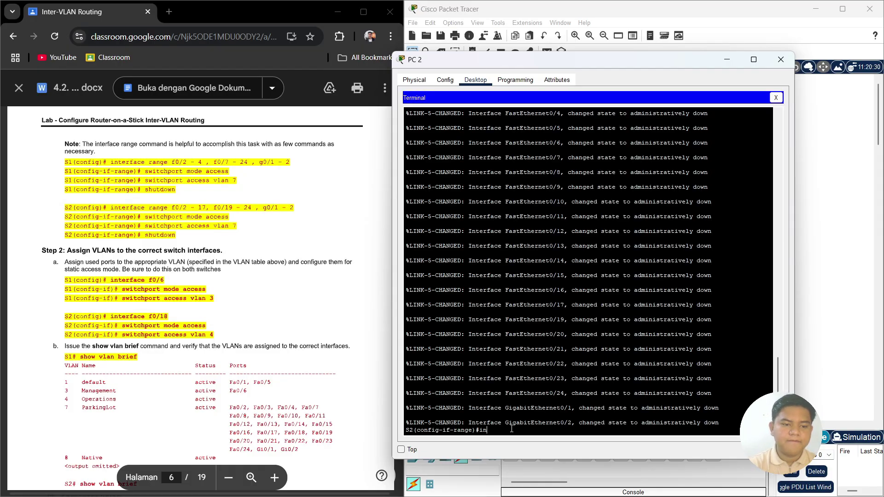
pyautogui.write('terface')
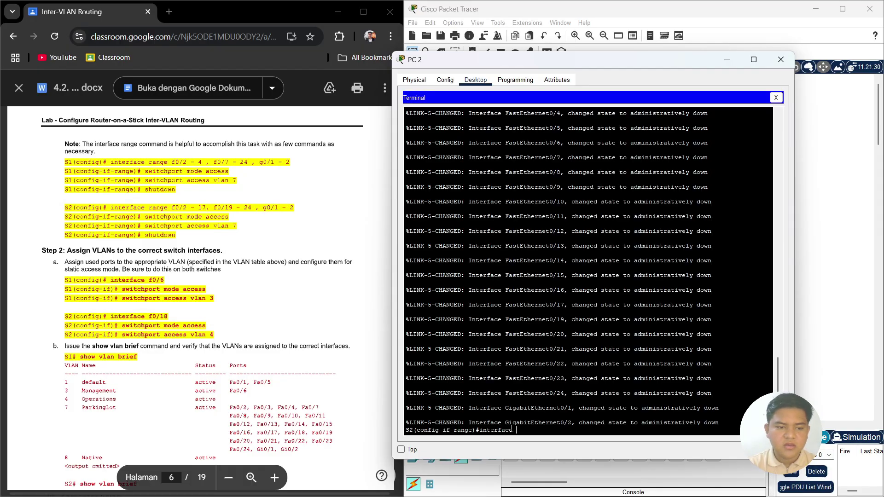
pyautogui.write(' f0/')
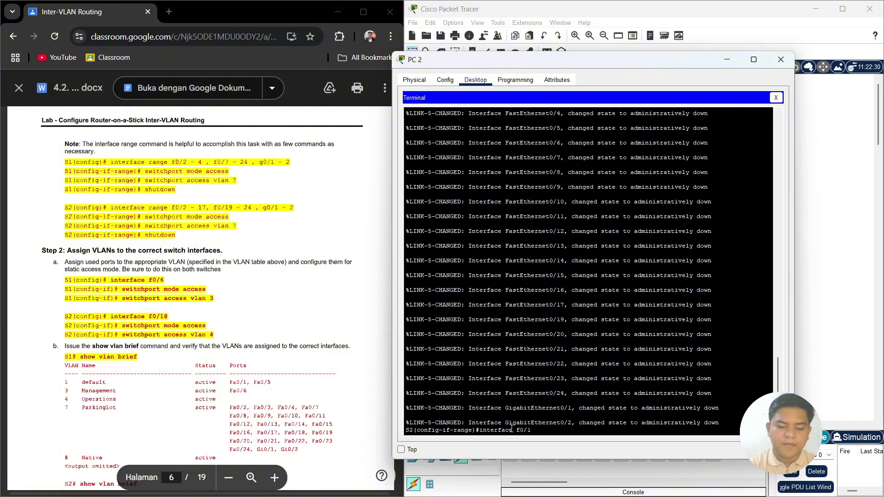
pyautogui.write('18')
pyautogui.press('Return')
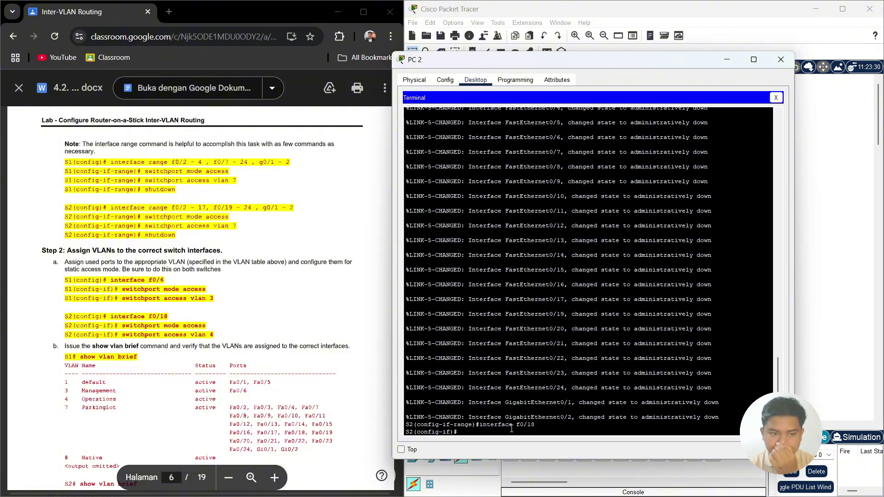
# - Set interface f0/18 on S2 to static access mode with switchport mode access
pyautogui.write('s')
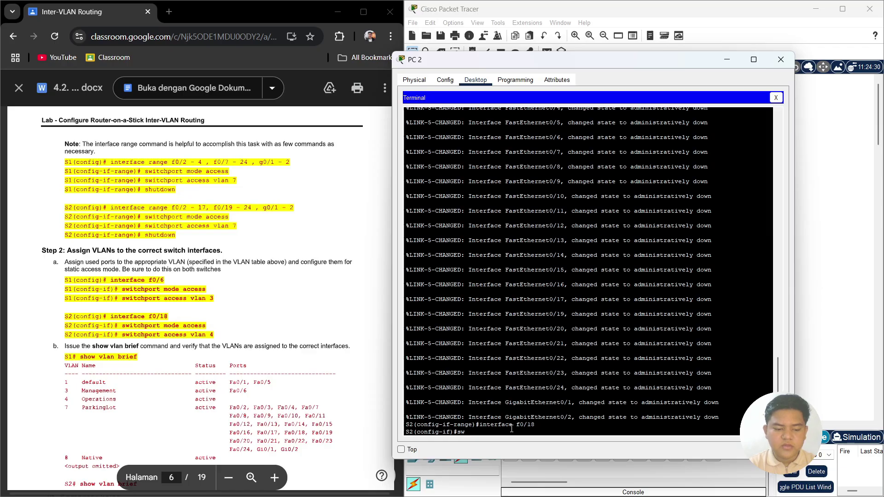
pyautogui.write('w')
pyautogui.press('Tab')
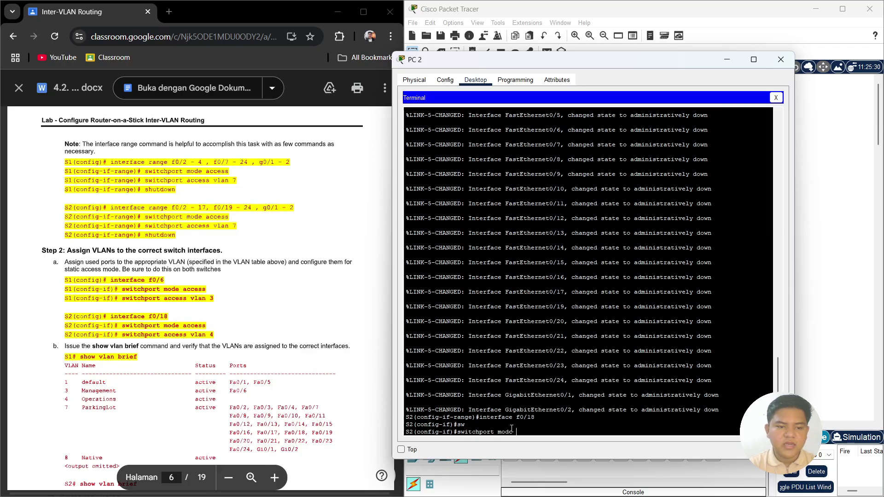
pyautogui.write('mode access')
pyautogui.press('Return')
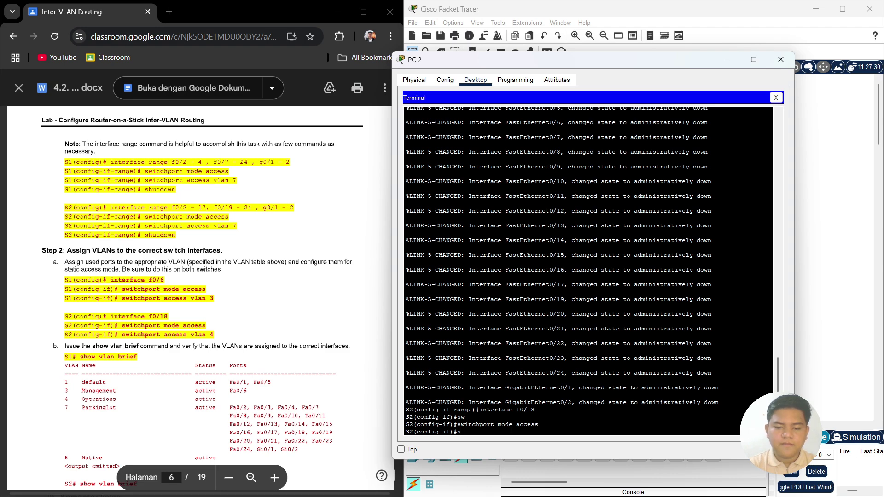
# - Assign interface f0/18 on S2 to VLAN 4 with switchport access vlan 4
pyautogui.write('sw')
pyautogui.press('Tab')
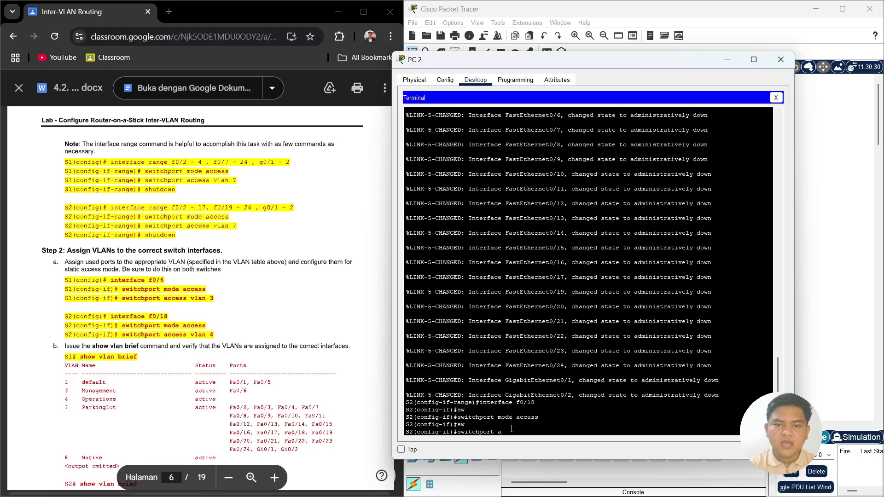
pyautogui.write('ace')
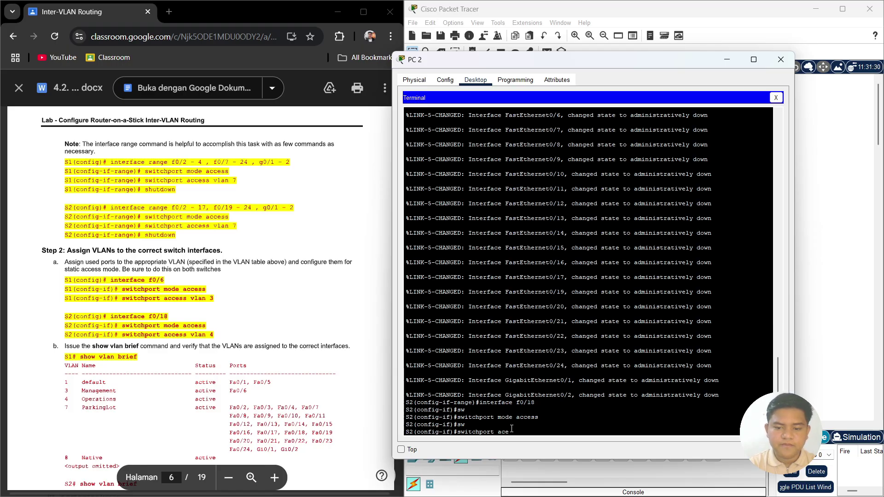
pyautogui.write('ss')
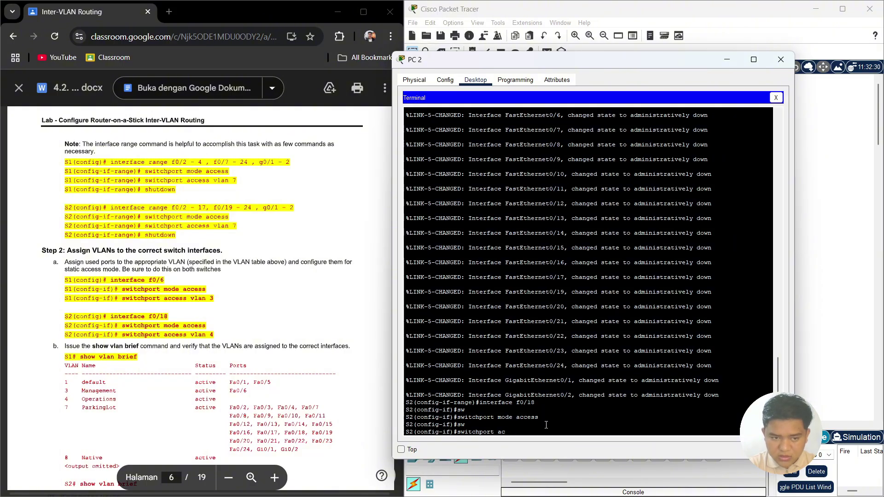
pyautogui.write('ss vlan 4')
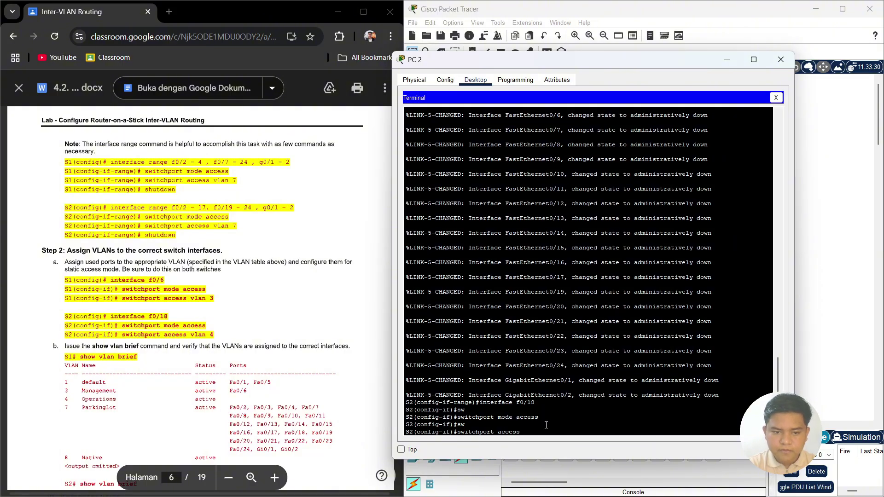
pyautogui.press('Return')
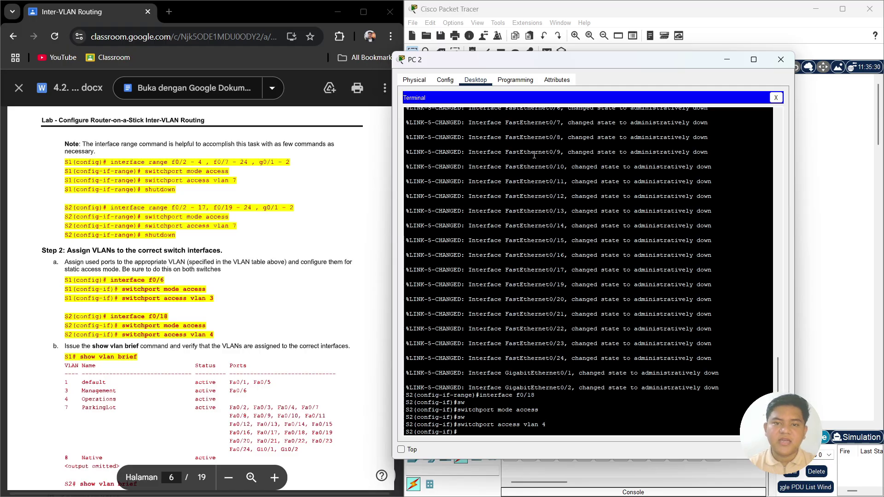
# - Return to the PC 1 terminal and bring up a fresh S1 command prompt
pyautogui.click(728, 59)
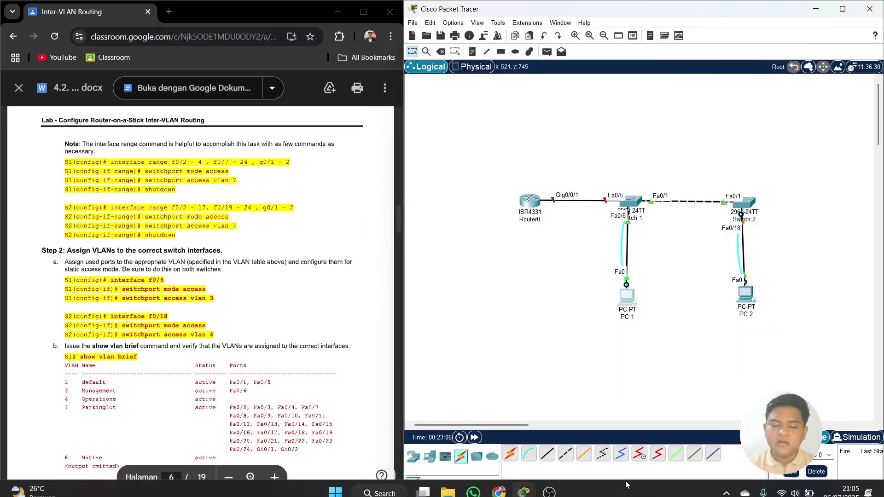
pyautogui.click(523, 484)
pyautogui.click(612, 419)
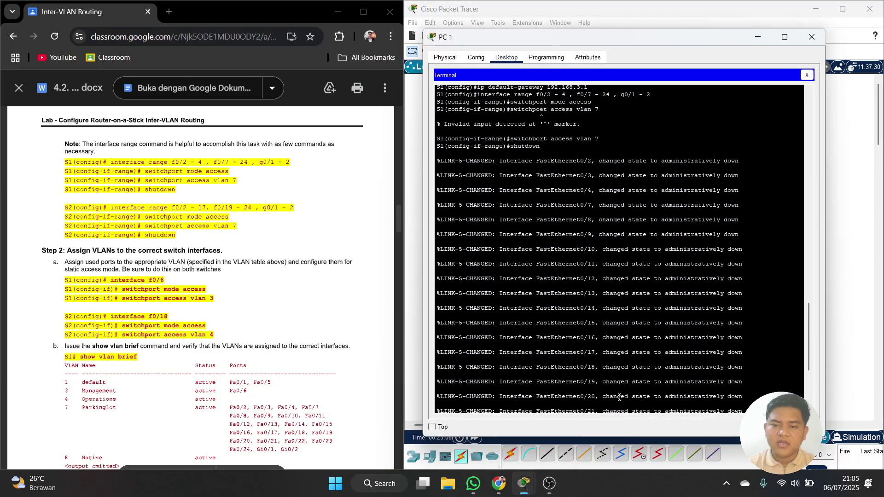
pyautogui.moveTo(612, 41)
pyautogui.mouseDown()
pyautogui.moveTo(580, 47)
pyautogui.moveTo(602, 46)
pyautogui.mouseUp()
pyautogui.scroll(-7, 604, 138)
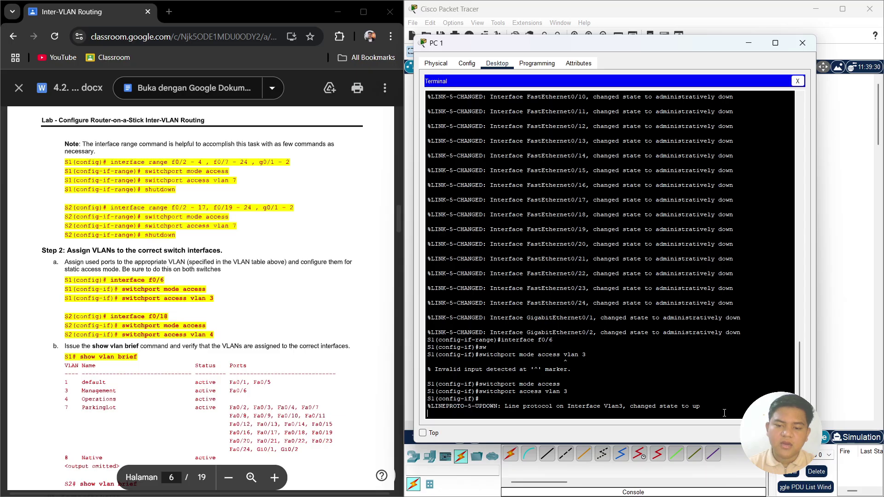
pyautogui.press('Return')
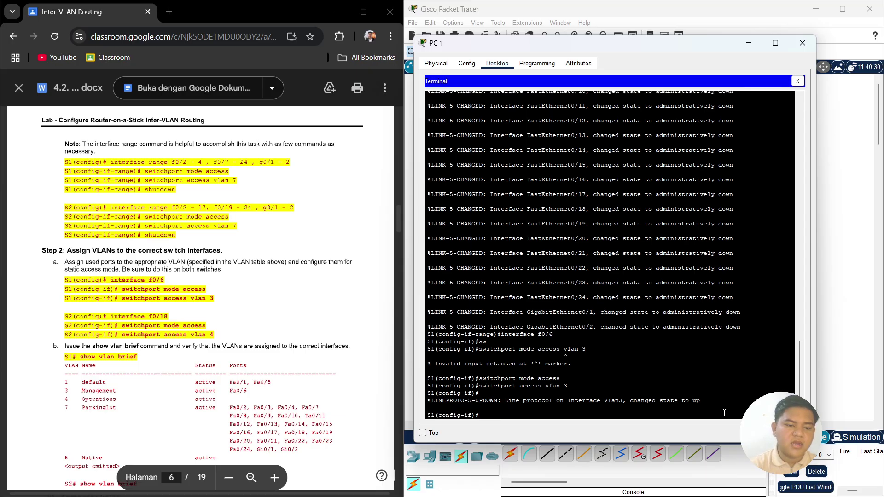
# - Try to display the VLAN summary from interface configuration mode on S1
pyautogui.write('showw')
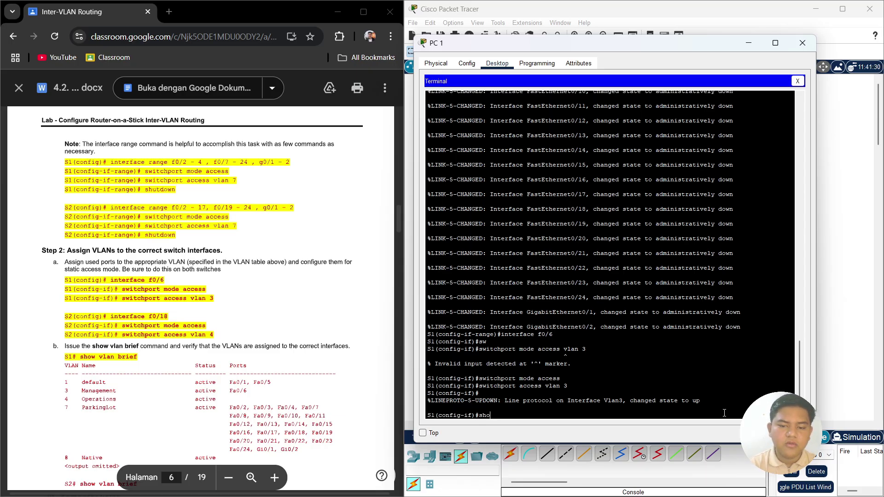
pyautogui.press('BackSpace')
pyautogui.write('b')
pyautogui.press('BackSpace')
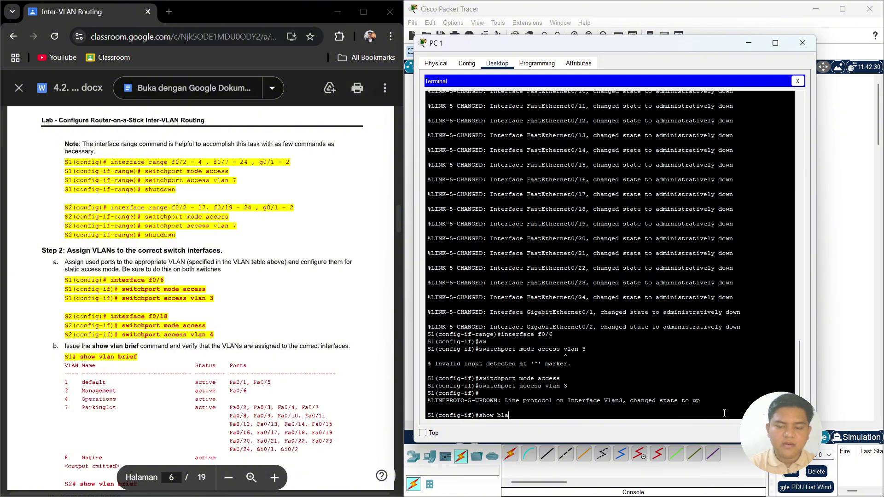
pyautogui.write('vlan bfieg')
pyautogui.press('BackSpace')
pyautogui.write('f')
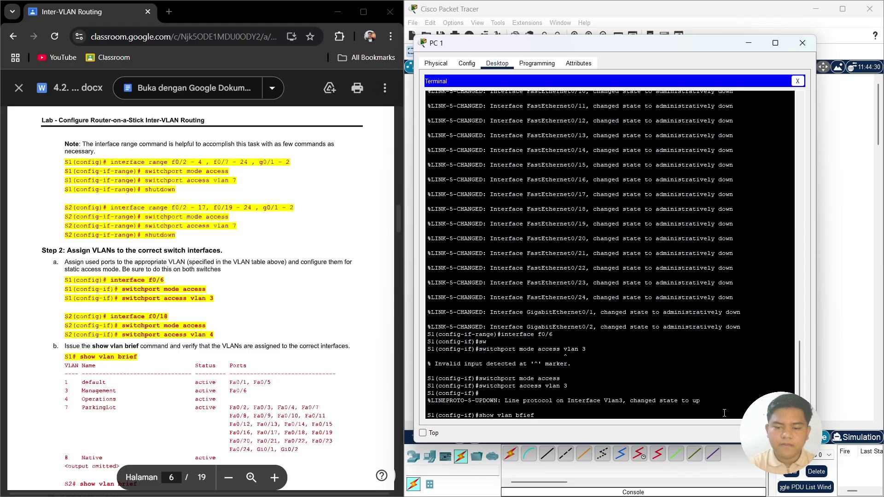
pyautogui.press('Return')
pyautogui.write('show vlan bfie')
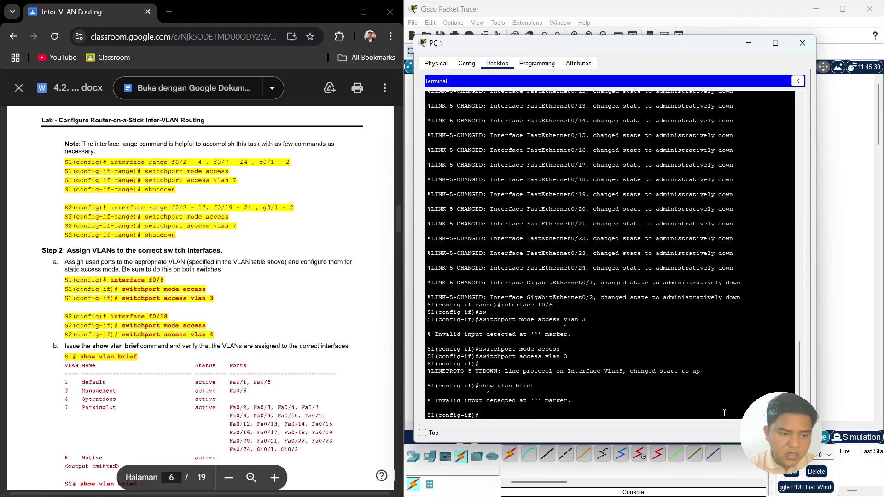
pyautogui.press('BackSpace')
pyautogui.press('BackSpace')
pyautogui.press('BackSpace')
pyautogui.press('BackSpace')
pyautogui.press('BackSpace')
pyautogui.press('BackSpace')
pyautogui.press('BackSpace')
pyautogui.press('BackSpace')
pyautogui.press('BackSpace')
pyautogui.press('BackSpace')
pyautogui.press('BackSpace')
pyautogui.press('BackSpace')
pyautogui.press('BackSpace')
pyautogui.press('BackSpace')
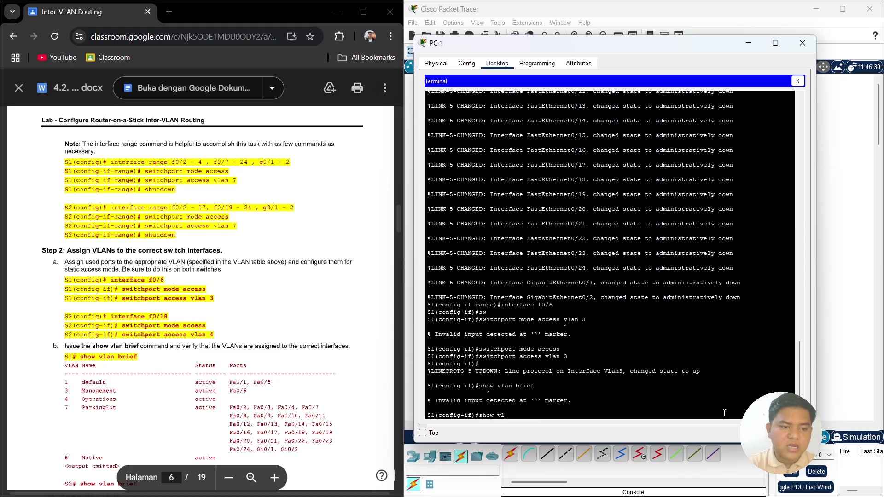
# - Exit interface and global configuration modes on S1 to reach privileged EXEC mode
pyautogui.write('exi')
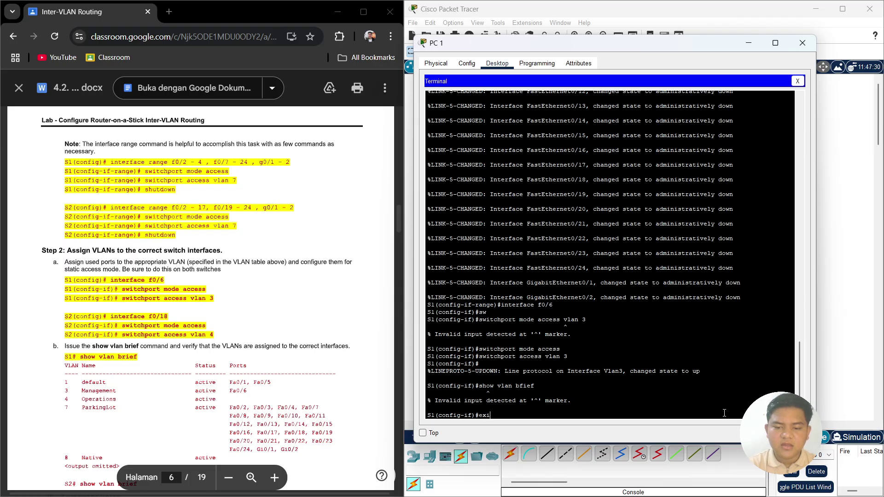
pyautogui.write('t')
pyautogui.press('Return')
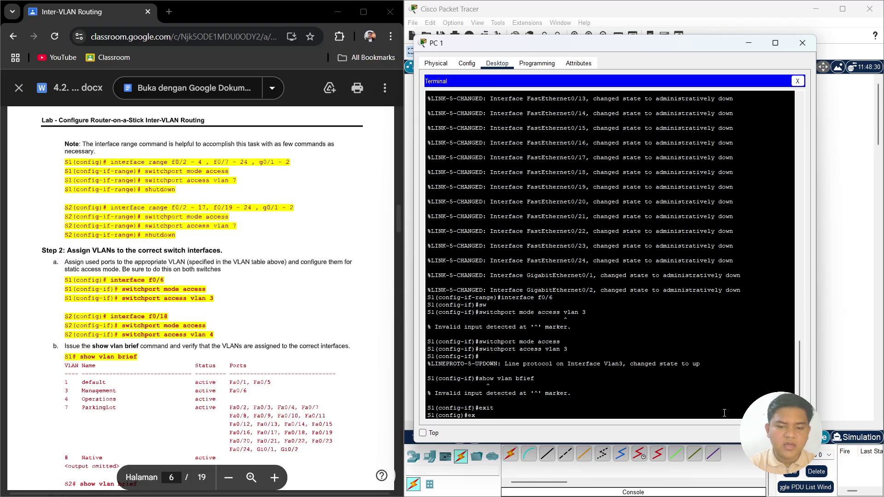
pyautogui.write('exit')
pyautogui.press('Return')
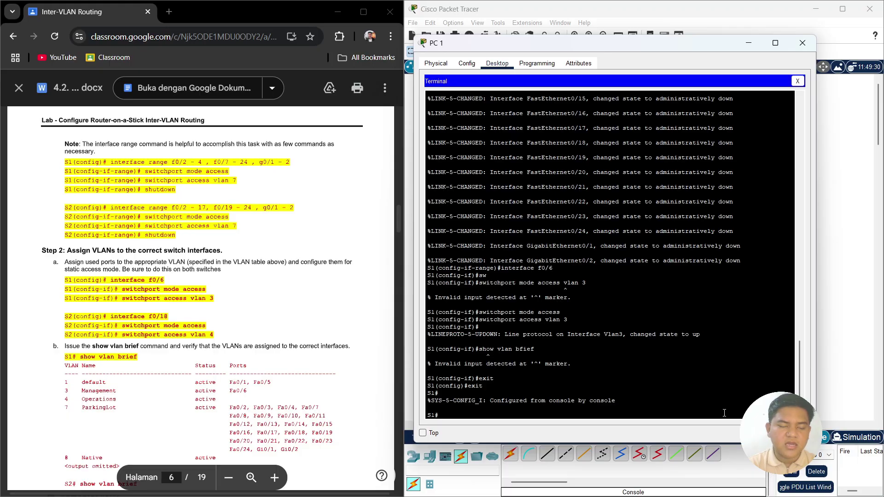
# - Run show vlan brief on S1 to check the VLAN port assignments against the lab document
pyautogui.write('show vlan ')
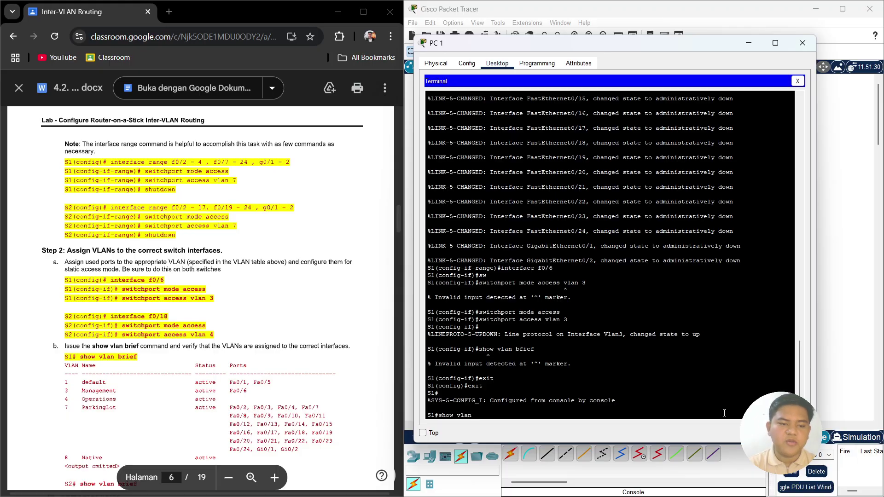
pyautogui.write('bfie')
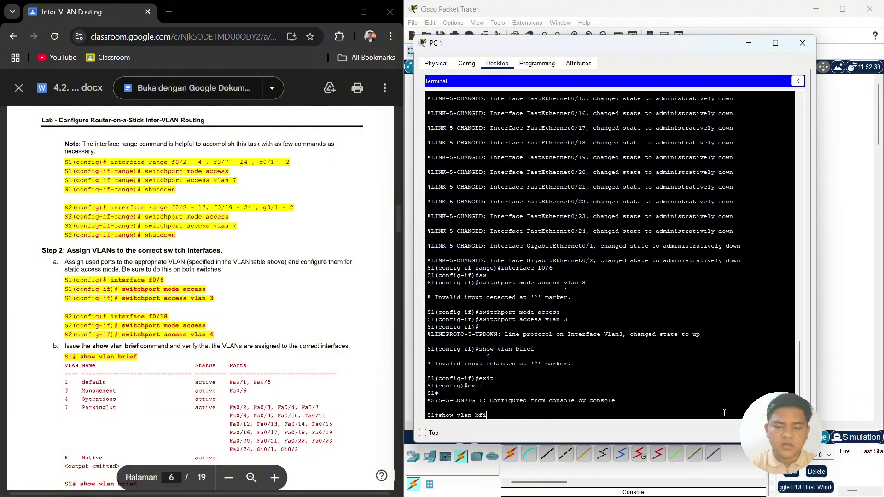
pyautogui.press('BackSpace')
pyautogui.press('BackSpace')
pyautogui.press('BackSpace')
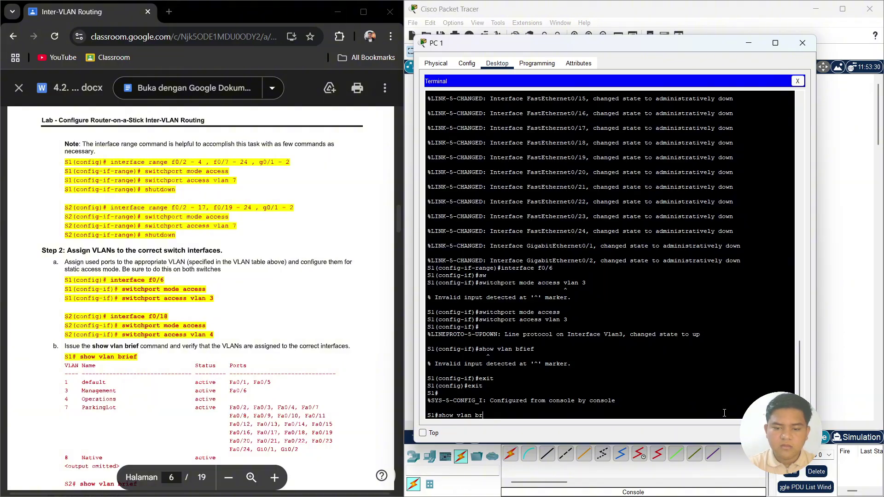
pyautogui.write('rief')
pyautogui.press('Return')
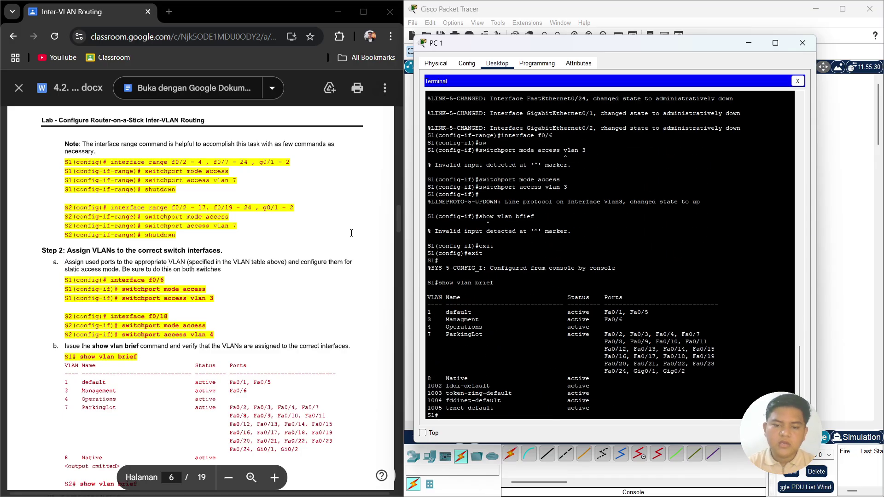
pyautogui.scroll(-9, 151, 264)
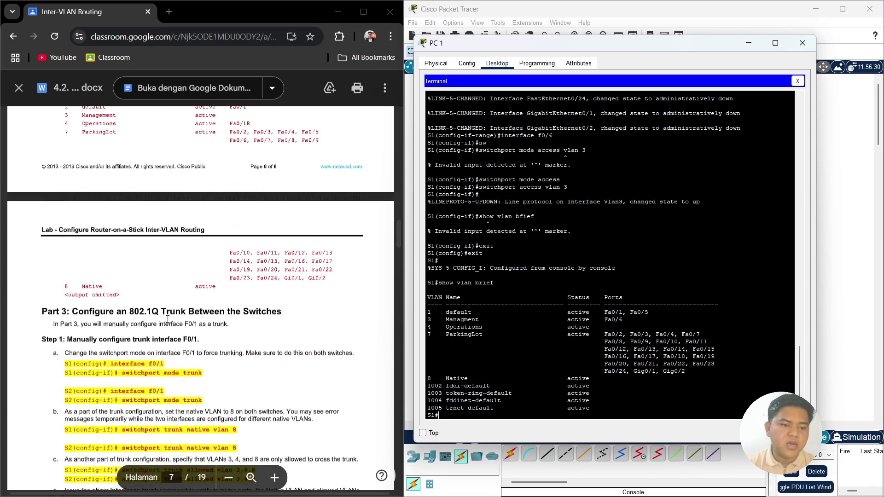
# - Go back to the guide's S2 VLAN verification output and bring up the S2 console in PC 2's terminal
pyautogui.scroll(5, 132, 329)
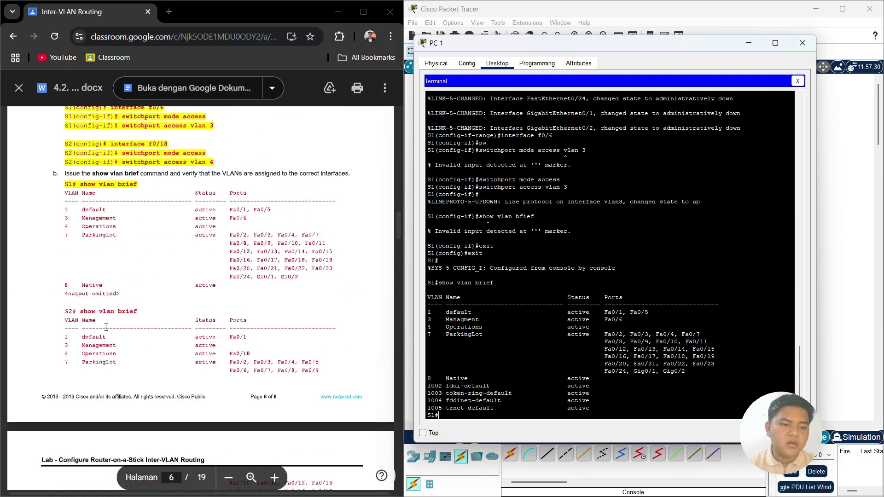
pyautogui.scroll(1, 106, 327)
pyautogui.moveTo(536, 492)
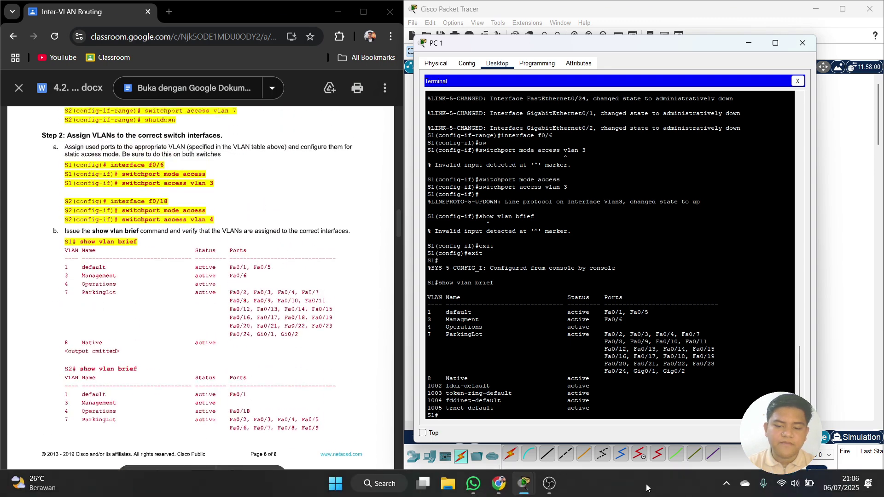
pyautogui.click(524, 484)
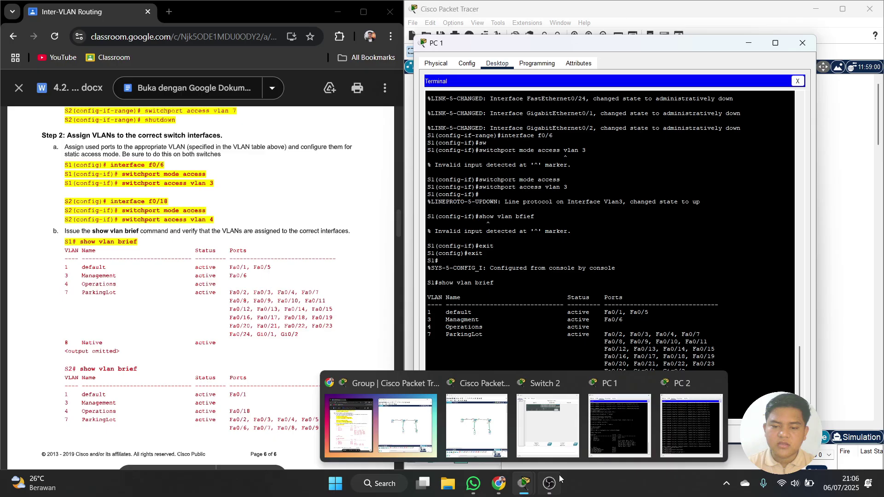
pyautogui.click(663, 441)
pyautogui.scroll(-6, 631, 300)
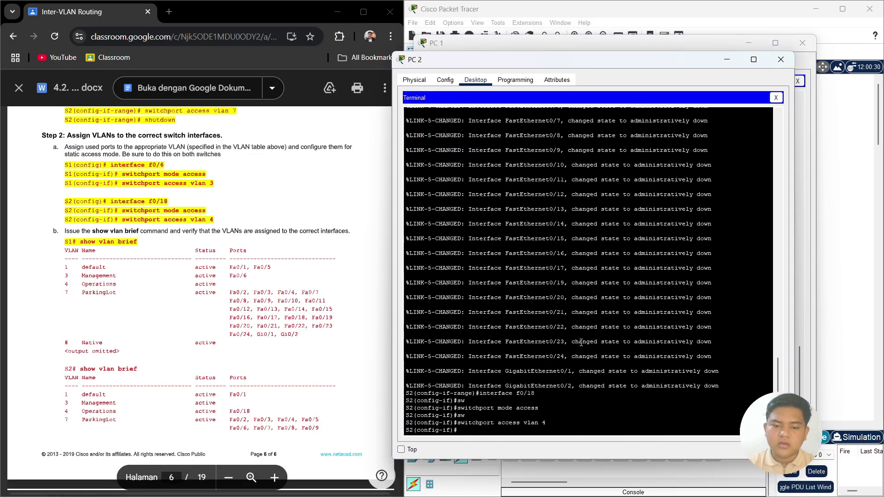
# - Exit interface and global configuration modes on S2 to reach privileged EXEC mode
pyautogui.press('Return')
pyautogui.write('exit')
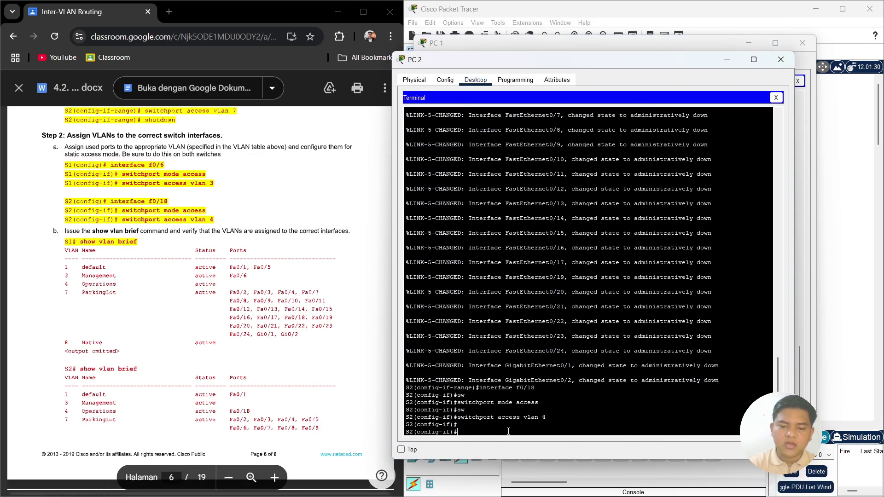
pyautogui.press('Return')
pyautogui.write('exit')
pyautogui.press('Return')
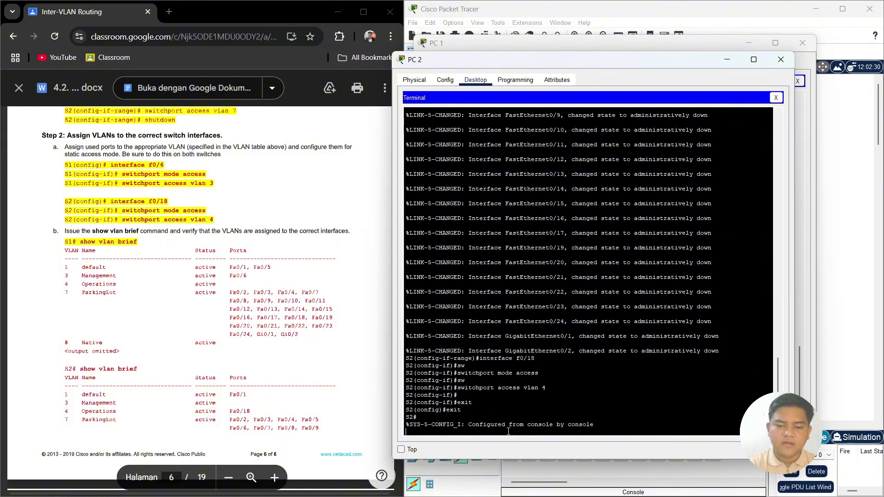
pyautogui.press('Return')
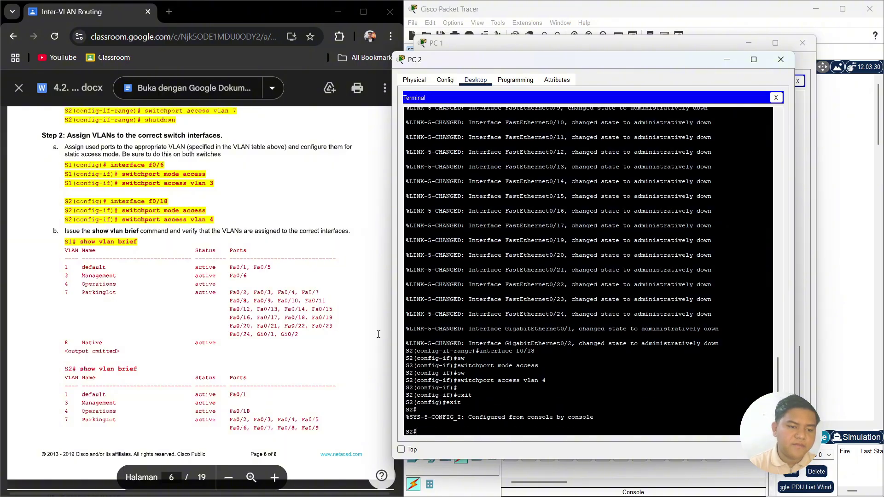
# - Run show vlan brief on S2 and compare its VLAN port assignments with the expected output in the lab guide
pyautogui.write('show vlan bfie')
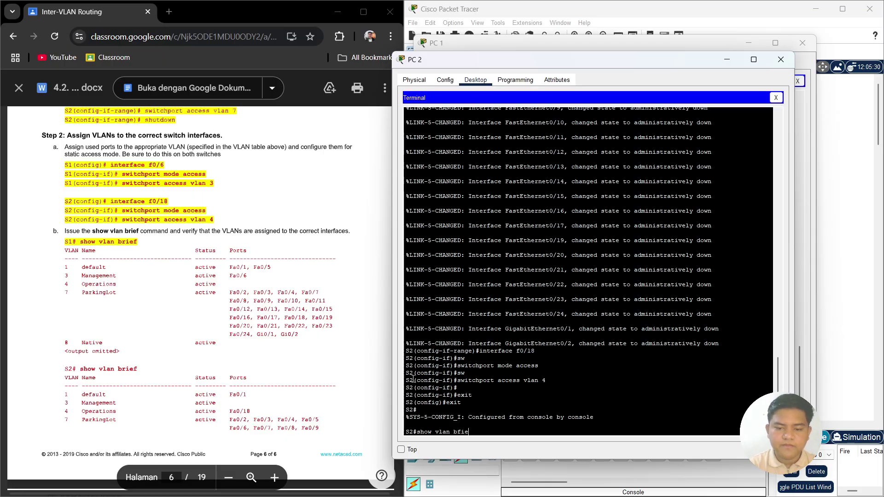
pyautogui.press('BackSpace')
pyautogui.press('BackSpace')
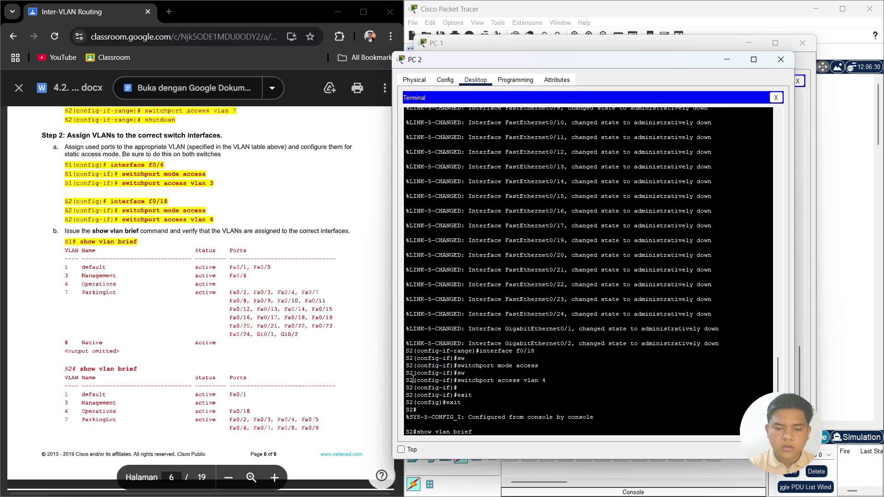
pyautogui.press('Return')
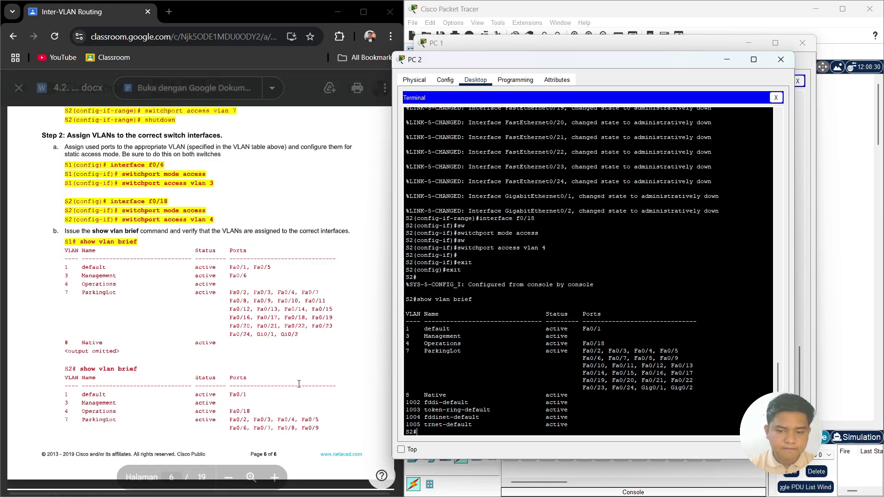
pyautogui.scroll(-5, 298, 384)
pyautogui.scroll(-2, 298, 384)
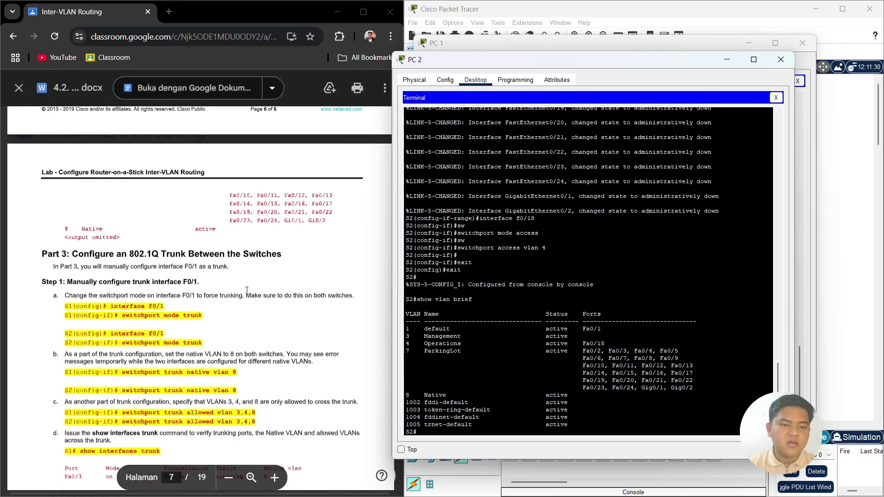
# - Return to the S1 console on PC 1, enter global configuration mode and open interface f0/1 for configuration
pyautogui.click(506, 46)
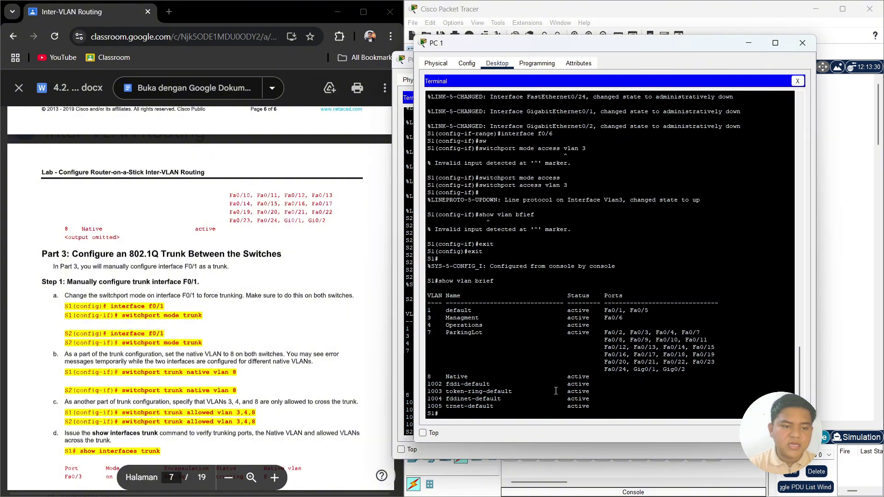
pyautogui.press('Return')
pyautogui.write('c')
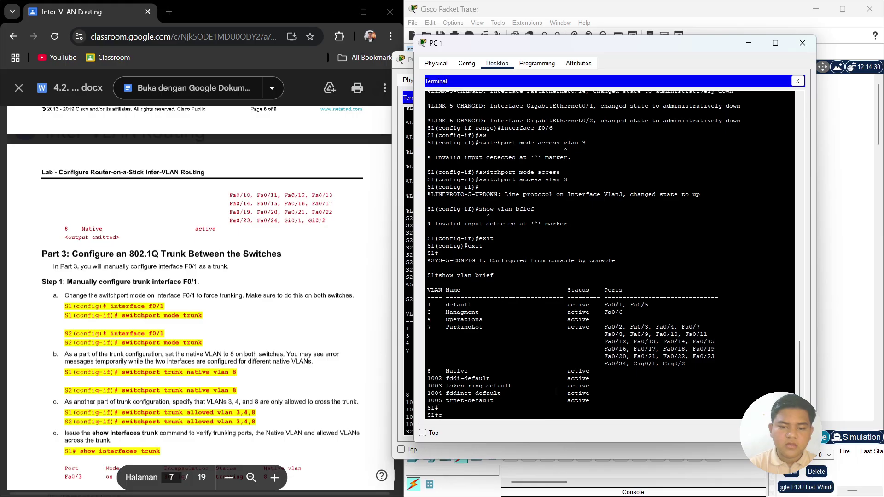
pyautogui.write('onfig t')
pyautogui.press('Return')
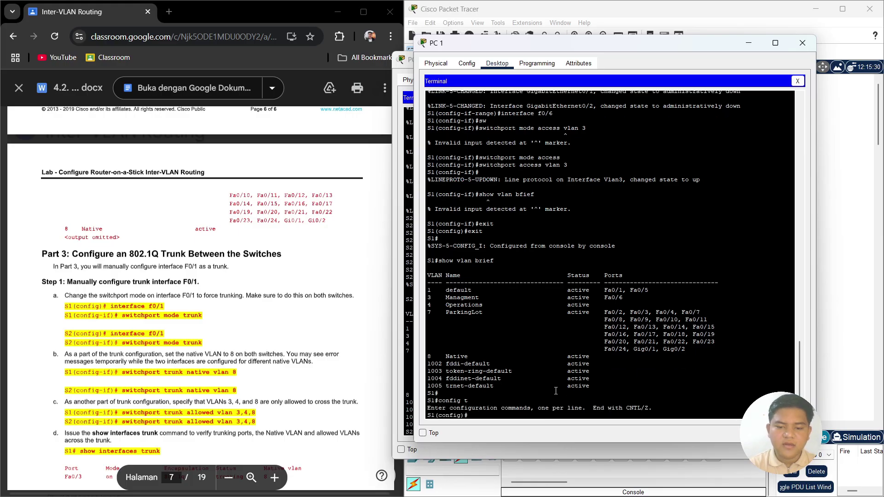
pyautogui.write('inter')
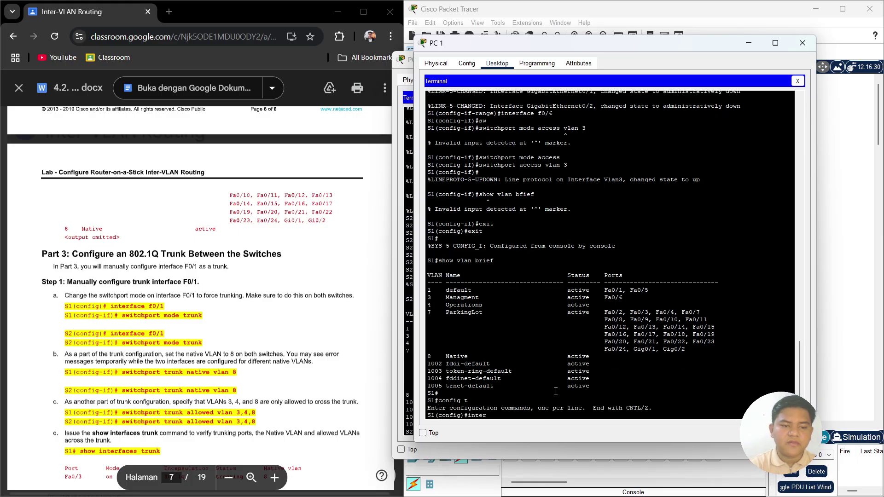
pyautogui.write('face f')
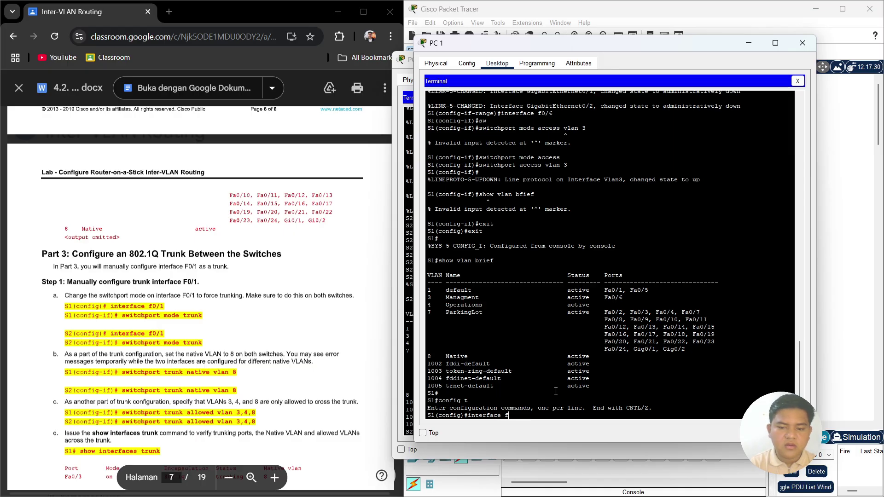
pyautogui.write('0/1')
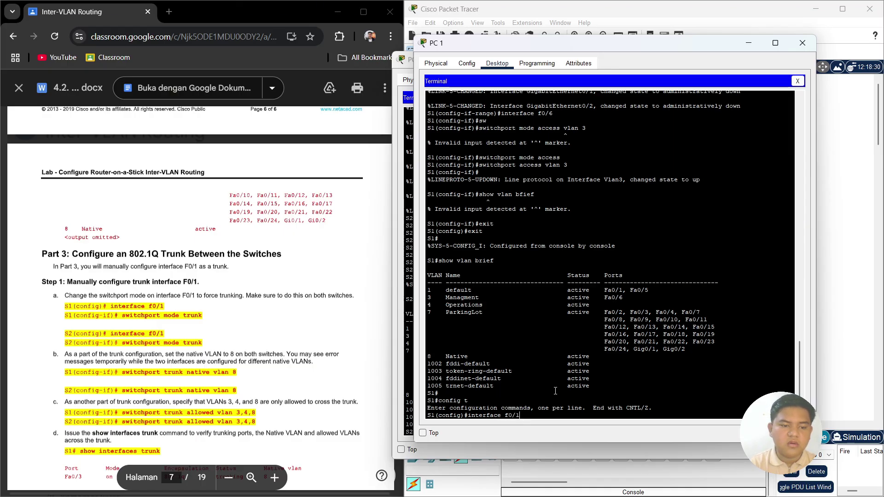
pyautogui.press('Return')
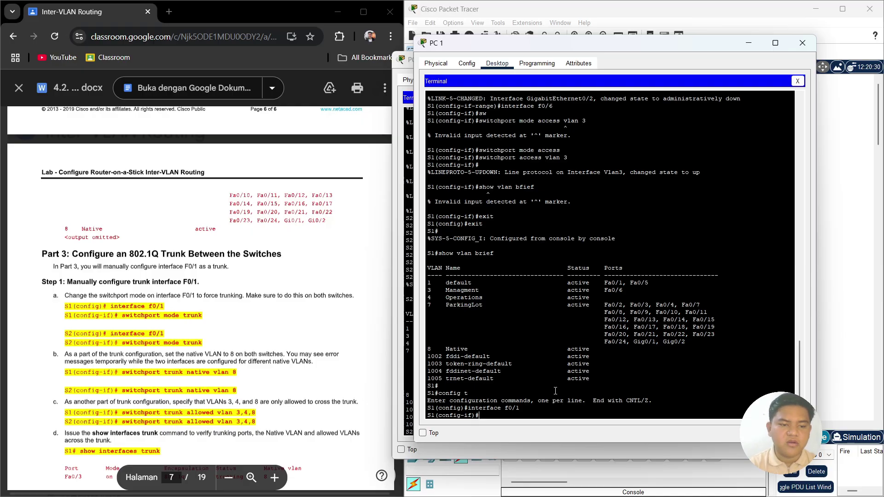
# - Force interface f0/1 on S1 into trunk mode with switchport mode trunk
pyautogui.write('sw')
pyautogui.press('Tab')
pyautogui.write('m')
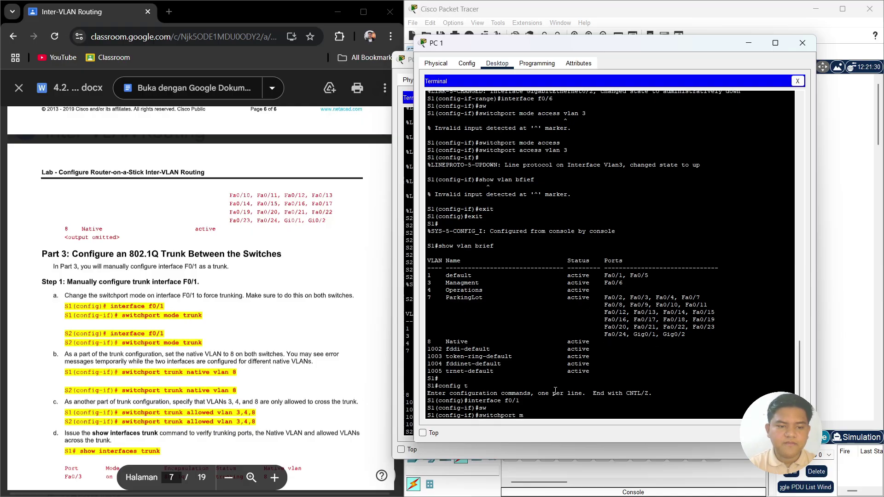
pyautogui.write('ode t')
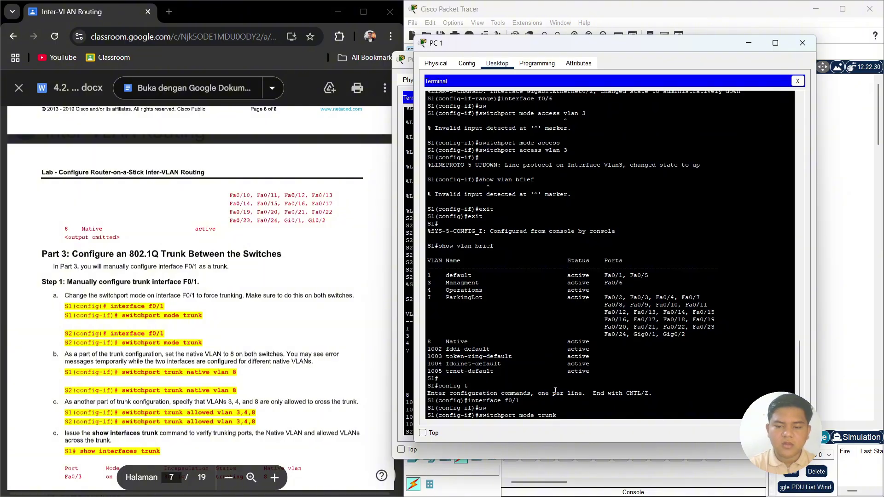
pyautogui.write('runk')
pyautogui.press('Return')
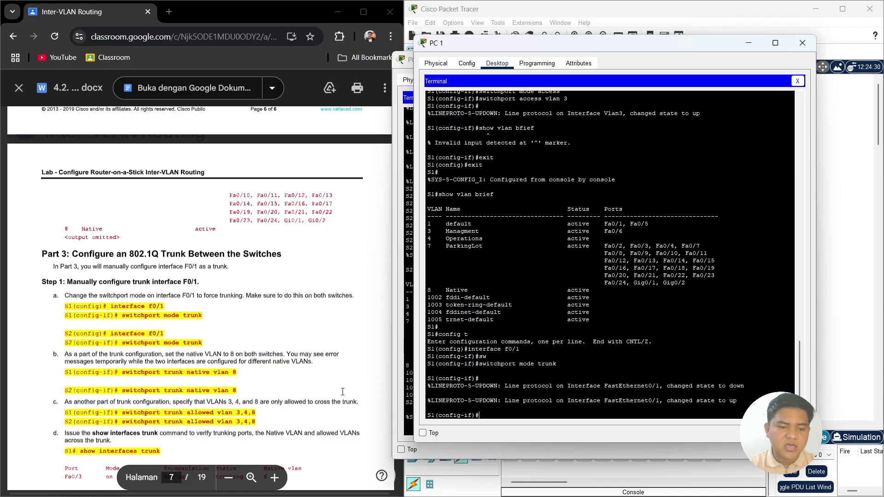
# - Switch to the S2 console on PC 2, enter global configuration mode and open interface f0/1 for configuration
pyautogui.scroll(-1, 342, 392)
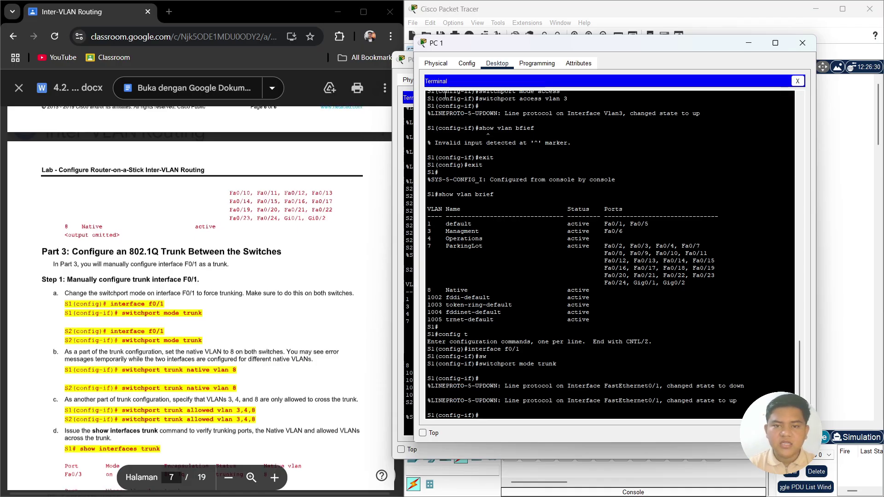
pyautogui.click(406, 71)
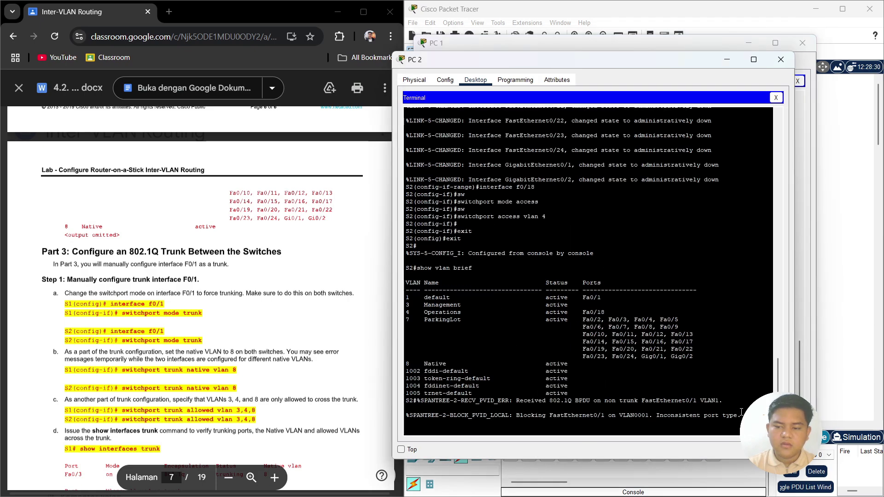
pyautogui.press('Return')
pyautogui.press('Return')
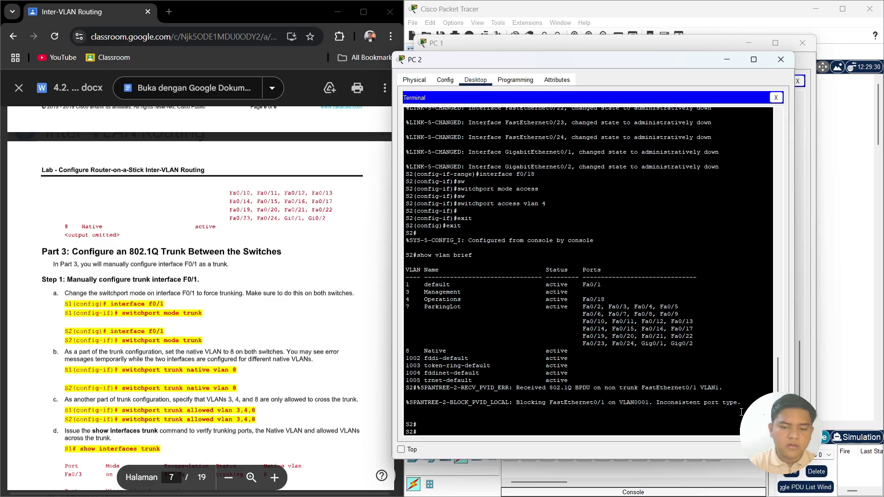
pyautogui.write('confih')
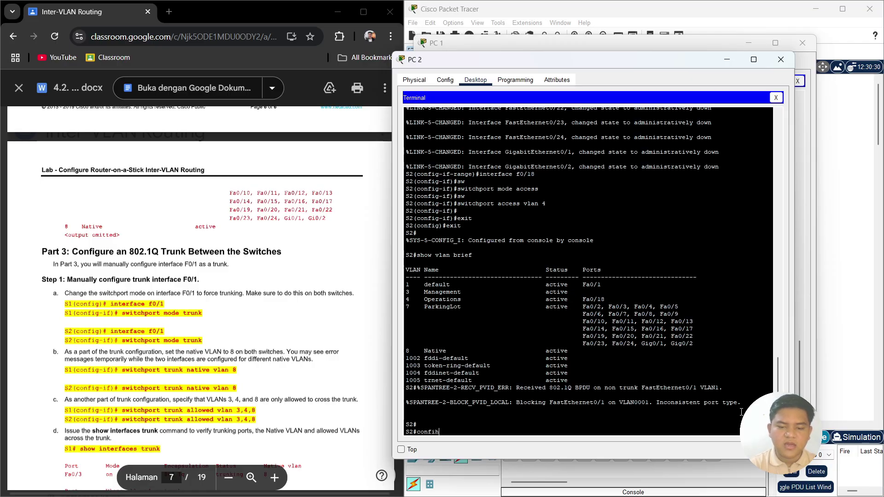
pyautogui.press('BackSpace')
pyautogui.write('g t')
pyautogui.press('Return')
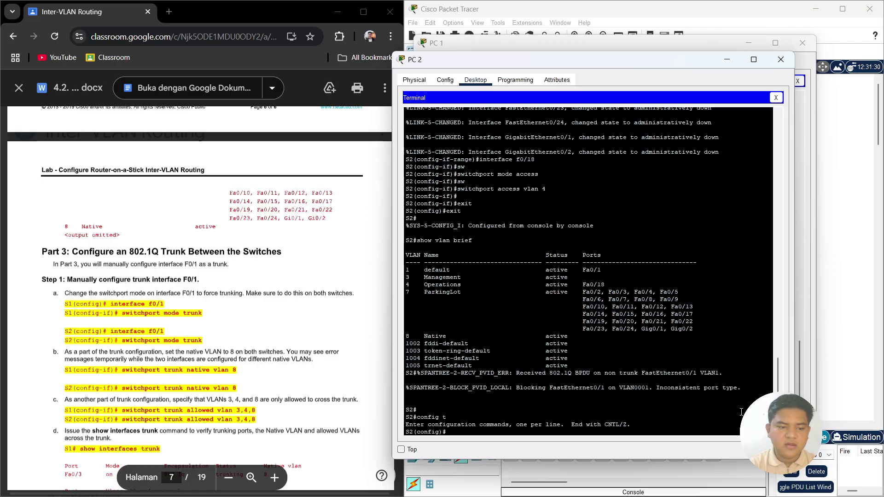
pyautogui.write('snterface')
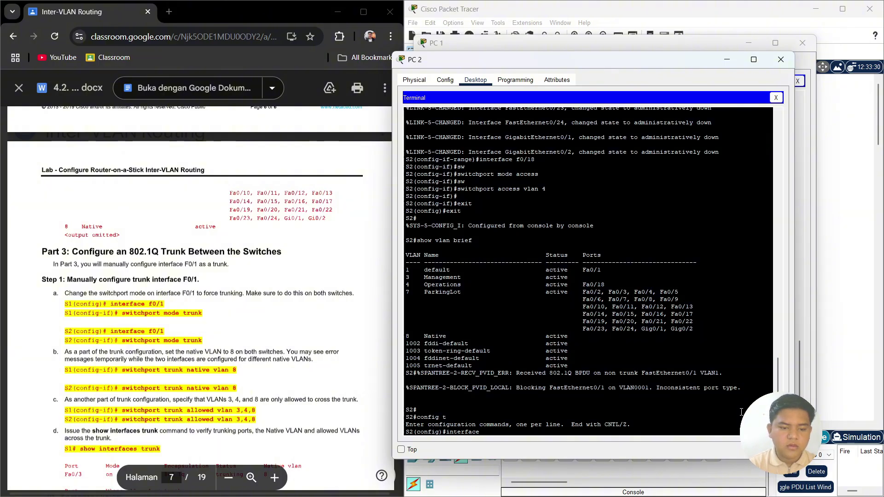
pyautogui.write(' f0/1')
pyautogui.press('Return')
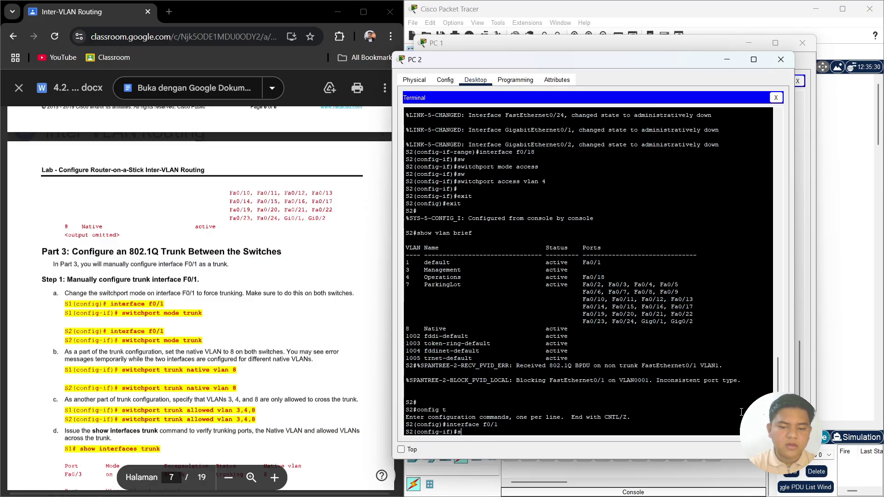
# - Force interface f0/1 on S2 into trunk mode with switchport mode trunk
pyautogui.write('sw')
pyautogui.press('Tab')
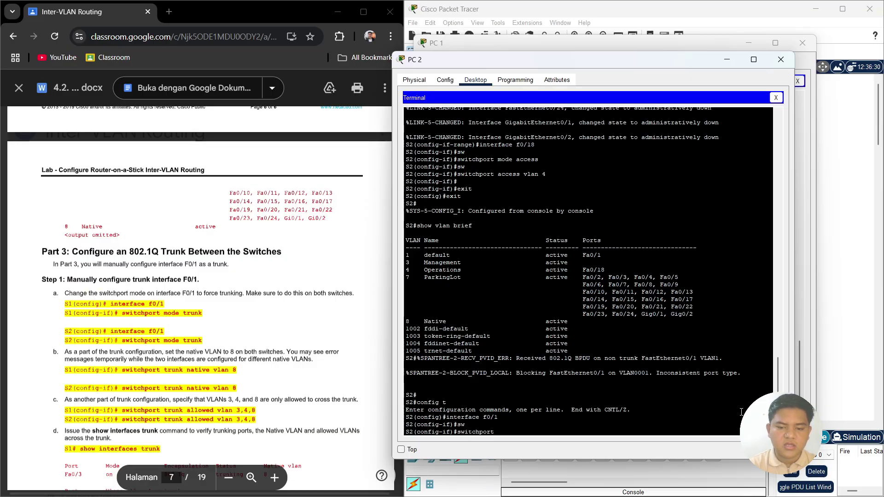
pyautogui.write('mode trunk')
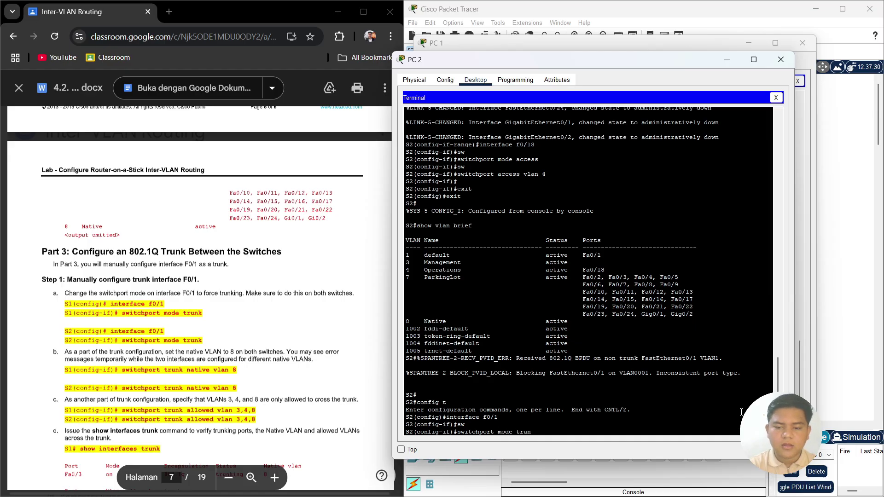
pyautogui.press('Return')
pyautogui.press('Return')
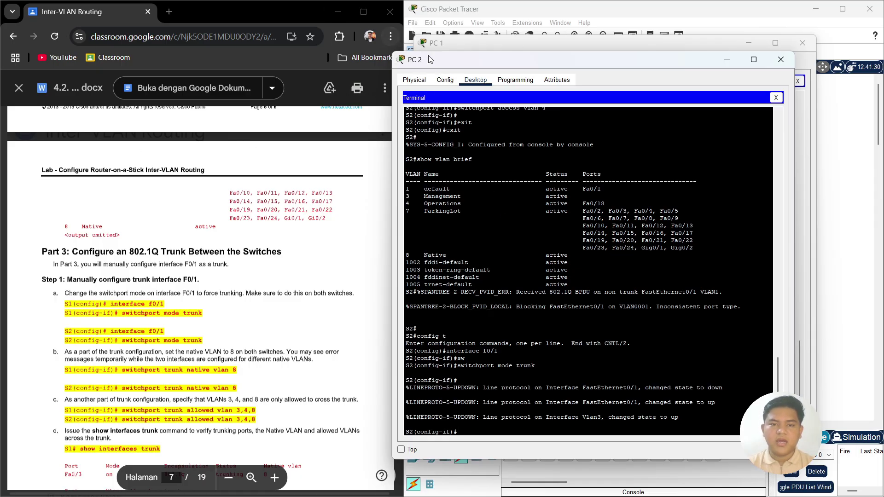
# - Return to the S1 console on PC 1 and set the f0/1 native VLAN with switchport trunk native vlan 8
pyautogui.click(507, 49)
pyautogui.click(520, 367)
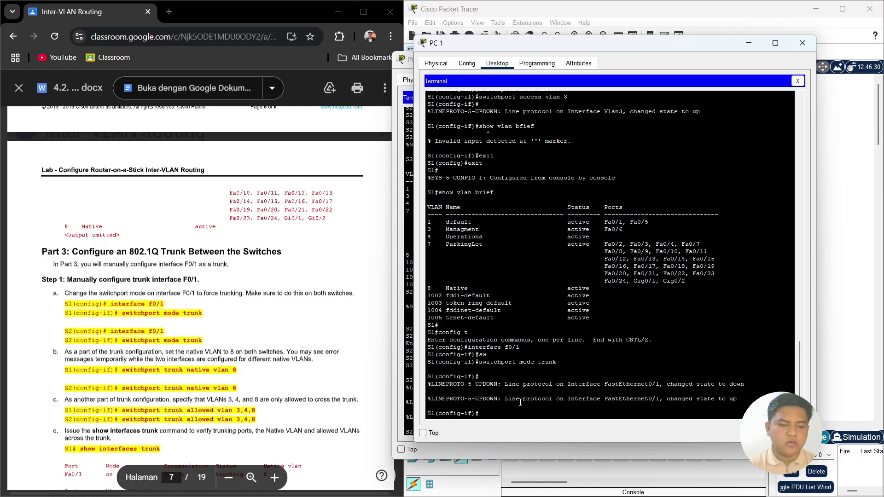
pyautogui.write('sw')
pyautogui.press('Tab')
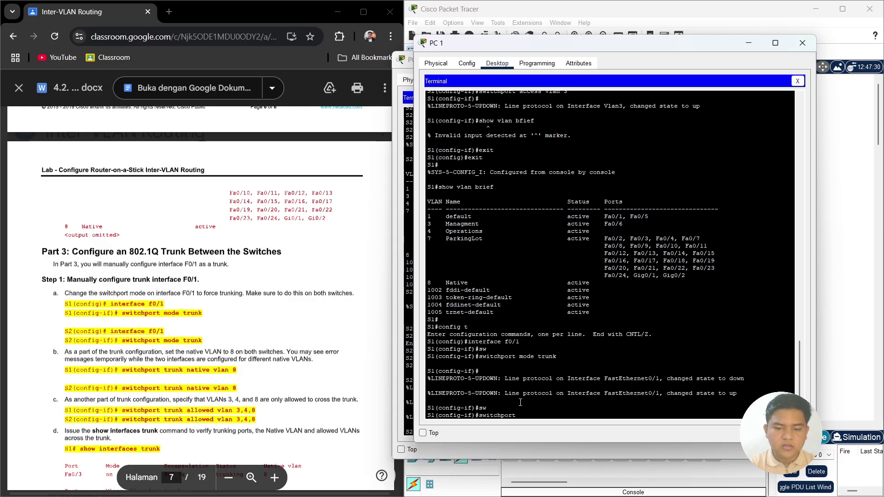
pyautogui.write('tru')
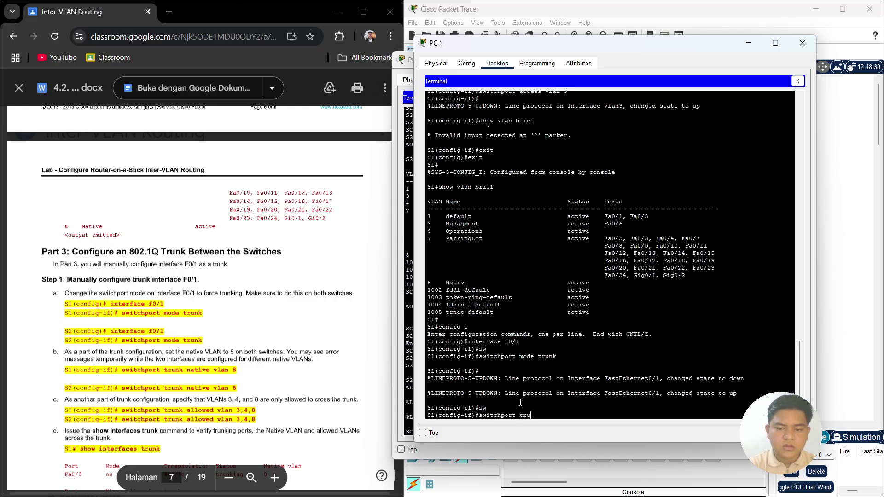
pyautogui.write('nk native')
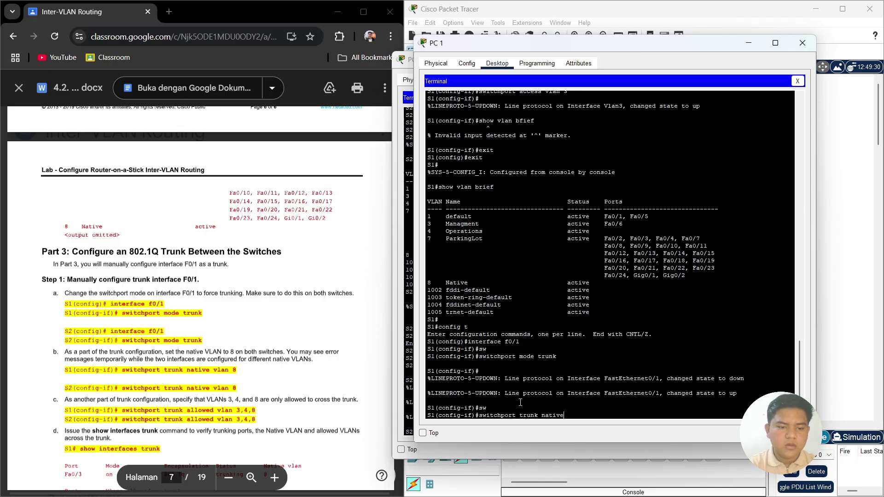
pyautogui.write('vlan')
pyautogui.press('BackSpace')
pyautogui.press('BackSpace')
pyautogui.press('BackSpace')
pyautogui.press('BackSpace')
pyautogui.press('BackSpace')
pyautogui.press('BackSpace')
pyautogui.press('BackSpace')
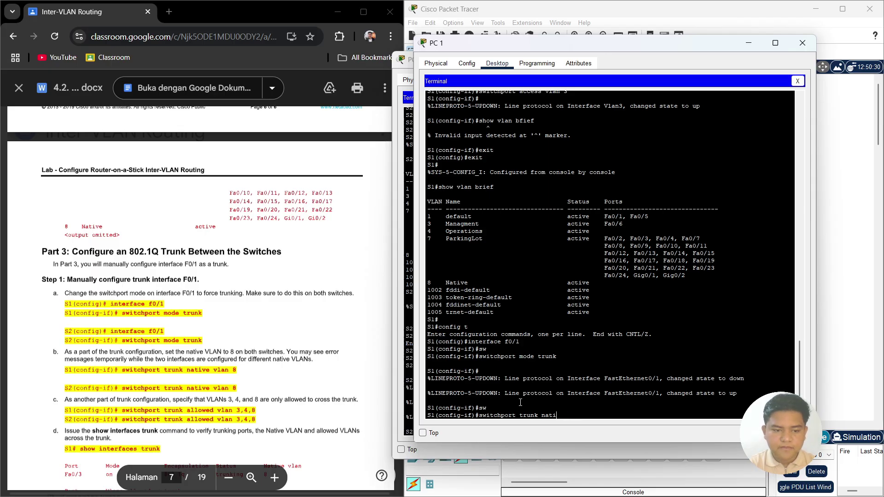
pyautogui.write('native vla')
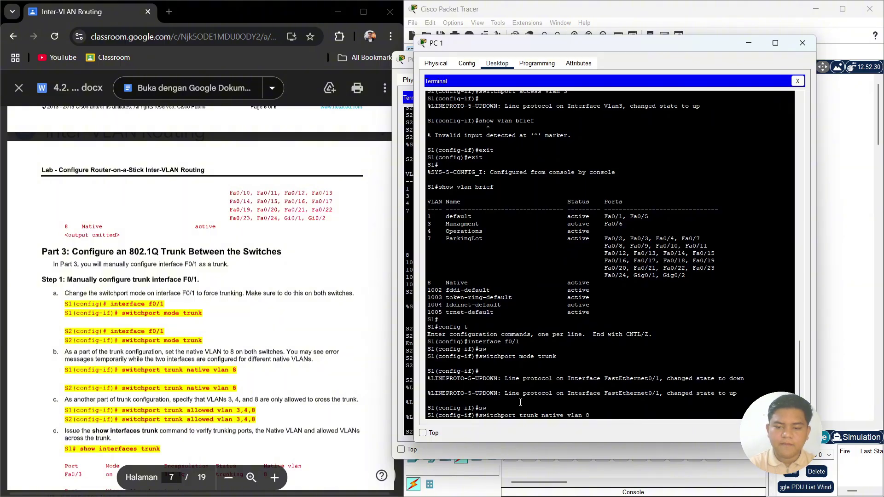
pyautogui.write('n 8')
pyautogui.press('Return')
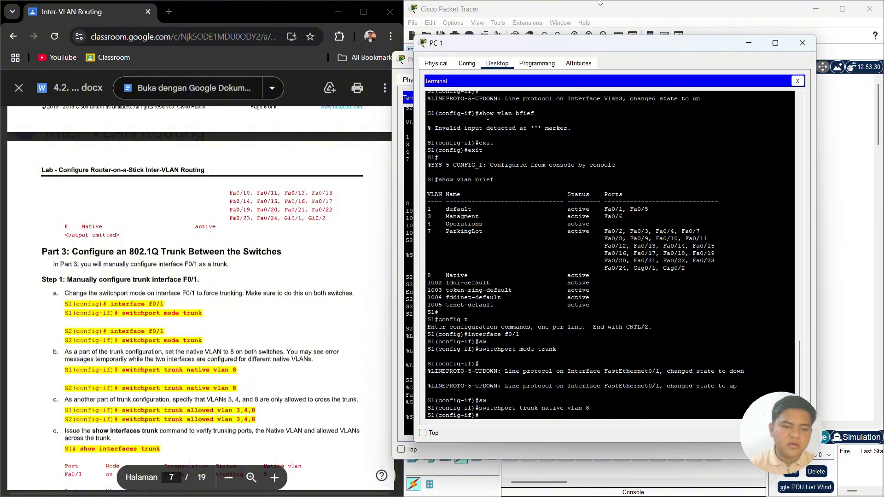
# - Switch to the S2 console on PC 2 and set the f0/1 native VLAN with switchport trunk native vlan 8
pyautogui.click(408, 59)
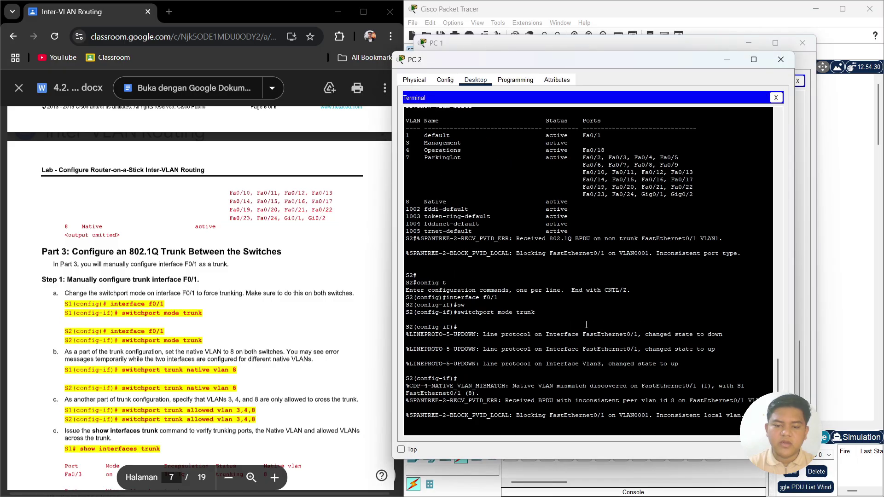
pyautogui.press('Return')
pyautogui.press('Return')
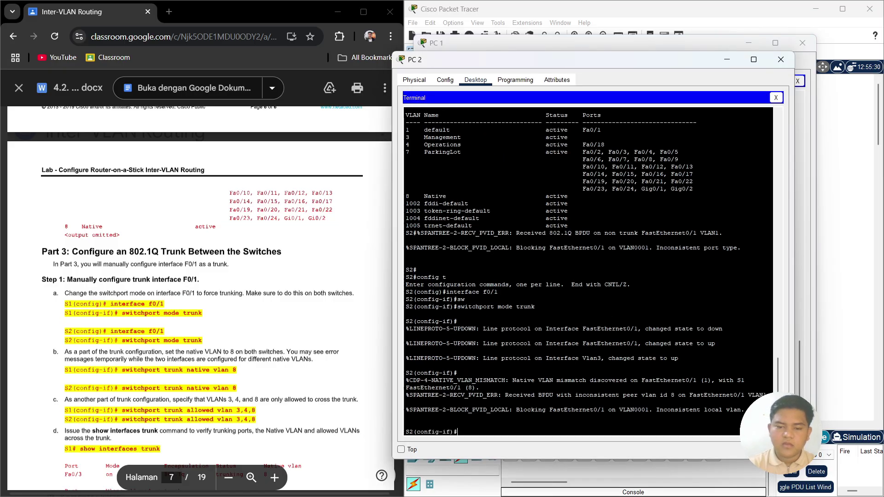
pyautogui.write('sw')
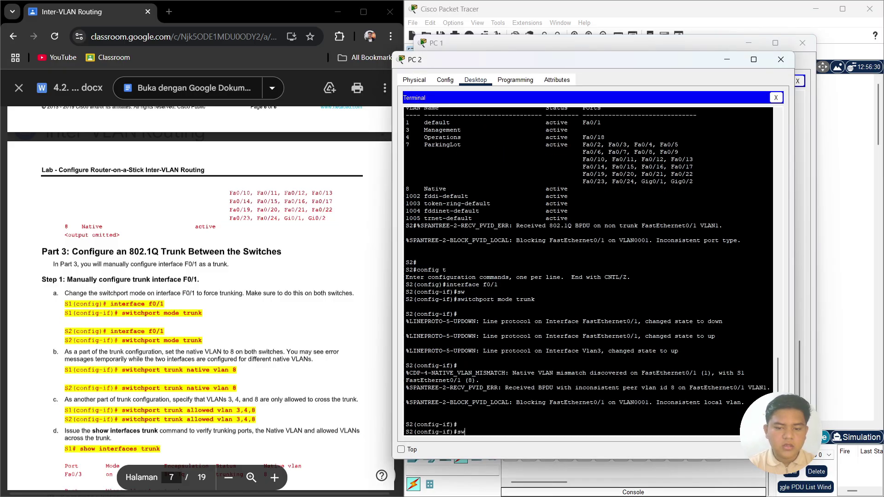
pyautogui.press('Tab')
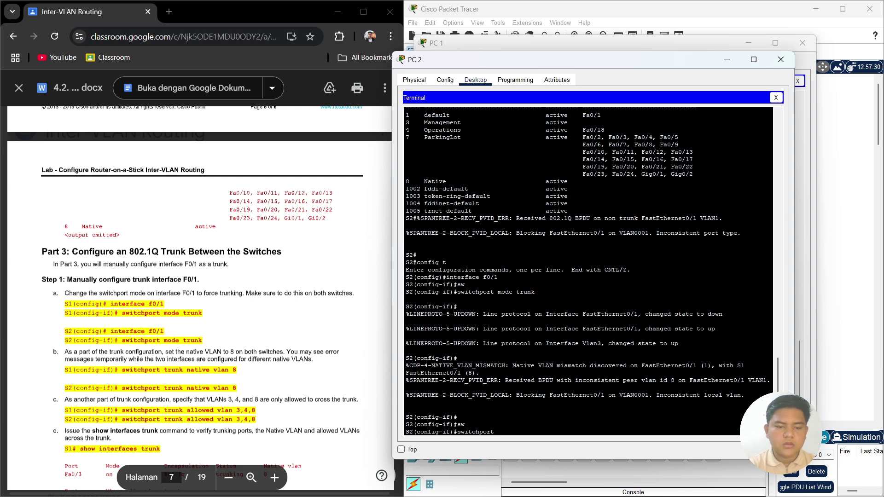
pyautogui.write('trunk native')
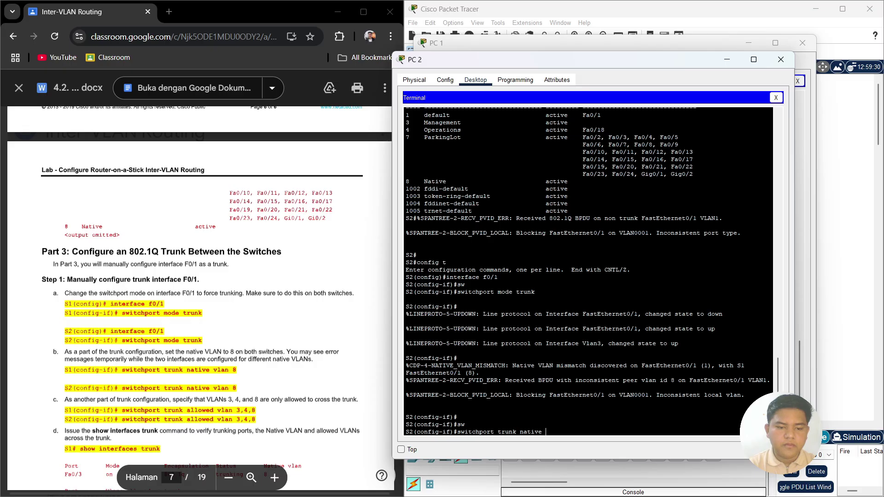
pyautogui.write(' vlan ')
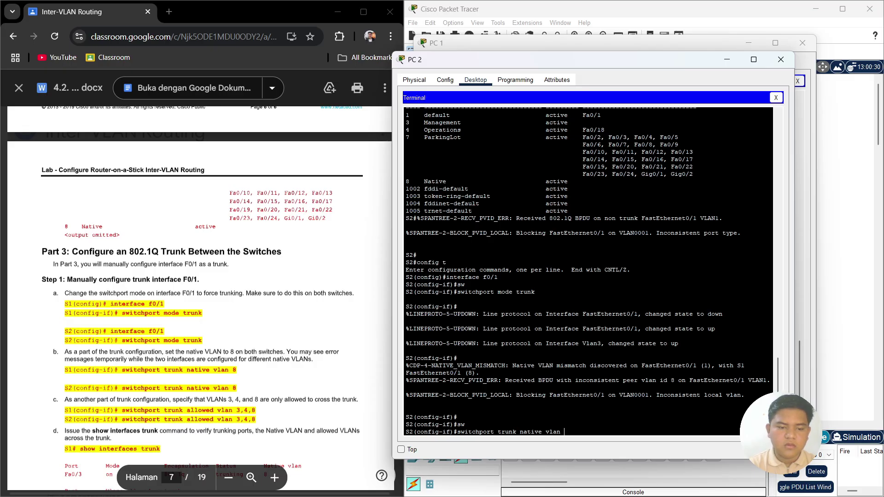
pyautogui.write('8')
pyautogui.press('Return')
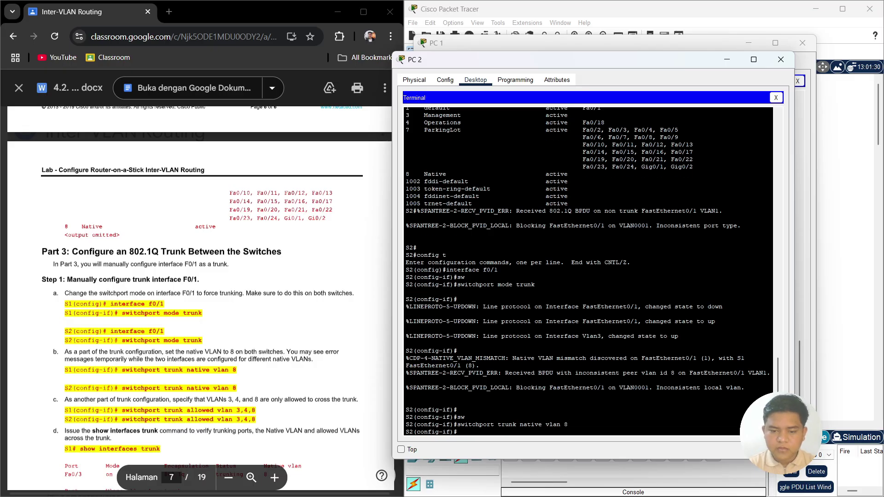
# - On the S1 console on PC 1, restrict the f0/1 trunk with switchport trunk allowed vlan 3,4,8
pyautogui.scroll(-3, 113, 293)
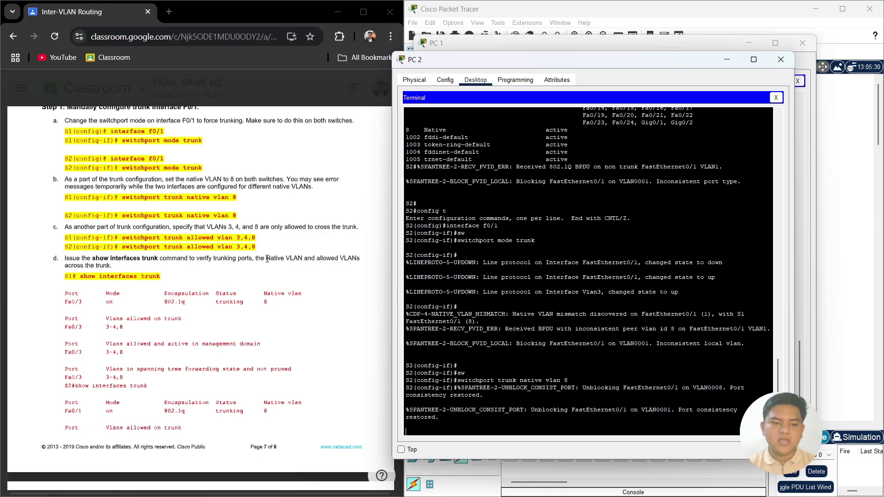
pyautogui.click(510, 43)
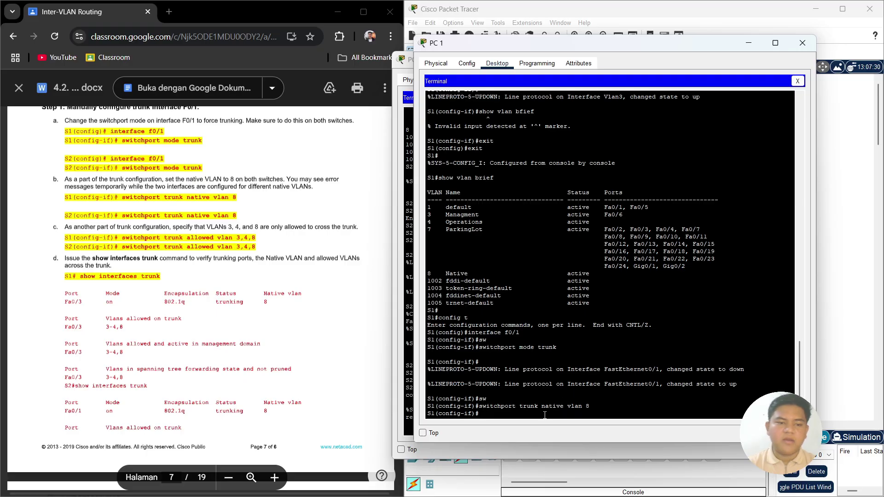
pyautogui.write('e')
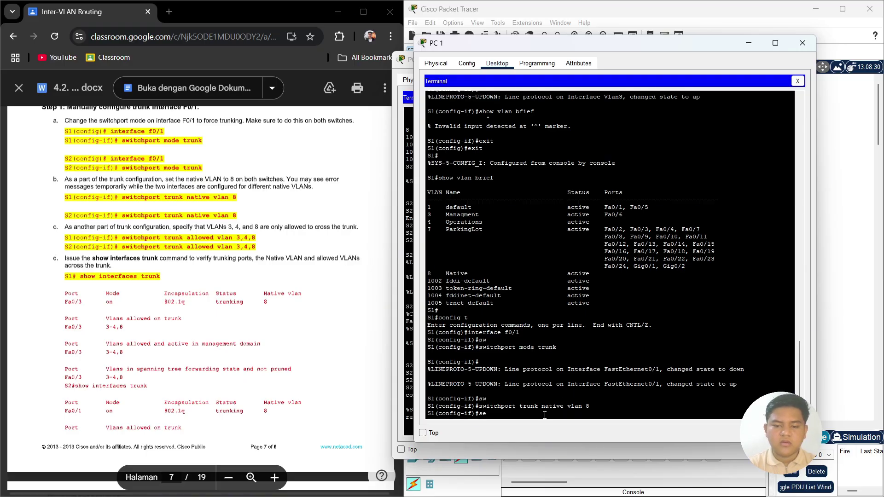
pyautogui.press('BackSpace')
pyautogui.write('w')
pyautogui.press('Tab')
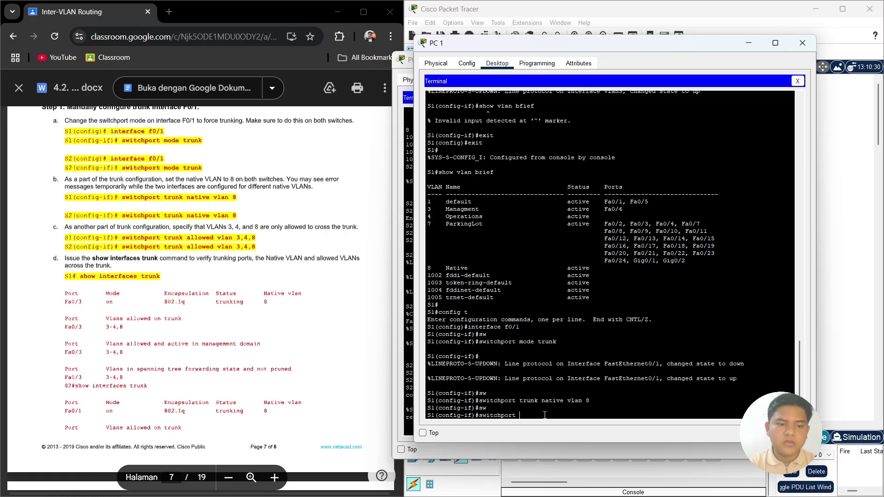
pyautogui.write('trun')
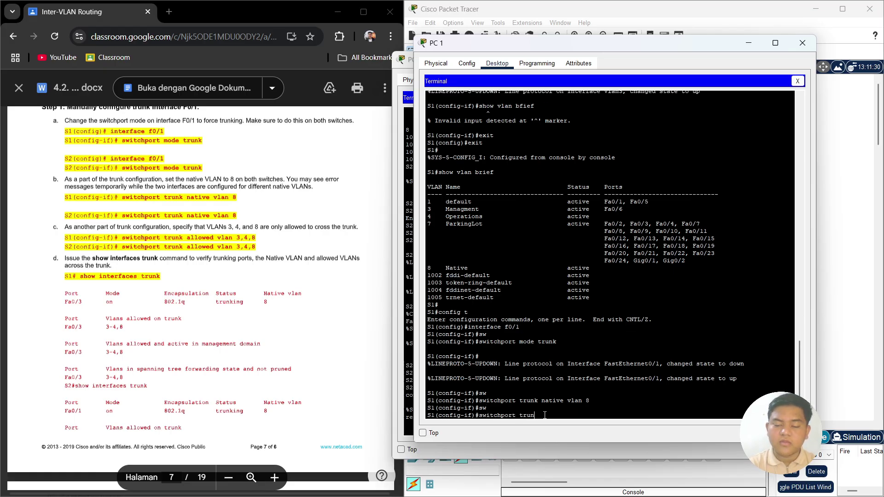
pyautogui.write('k allo')
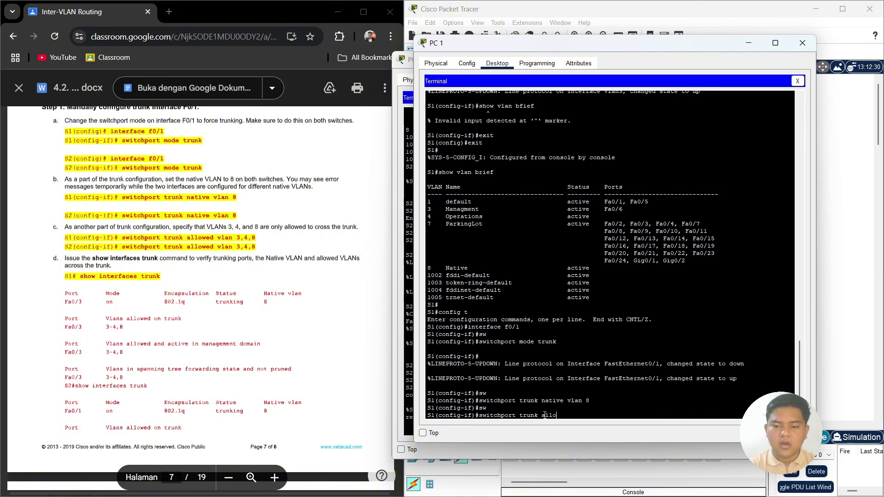
pyautogui.write('wed')
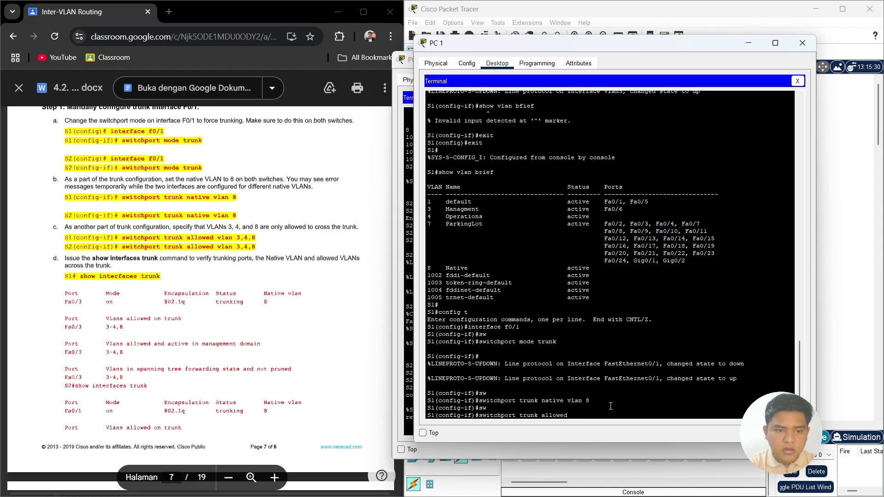
pyautogui.write(' vlan')
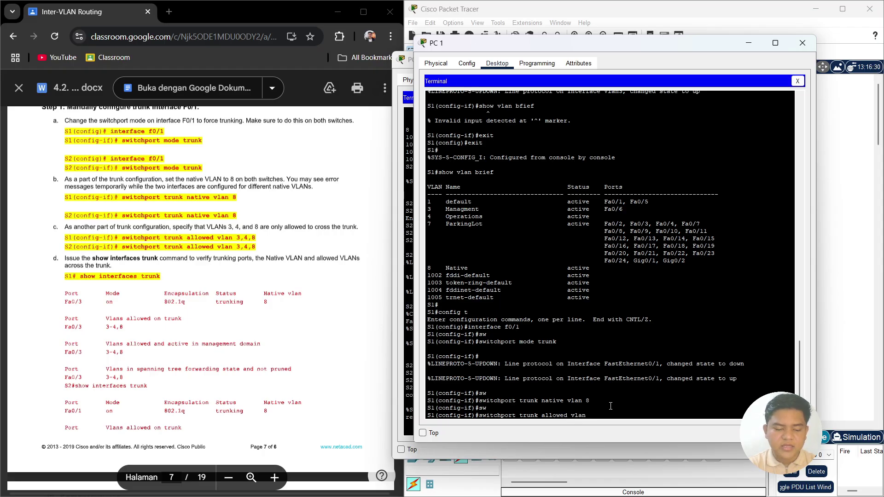
pyautogui.write(' 3,4')
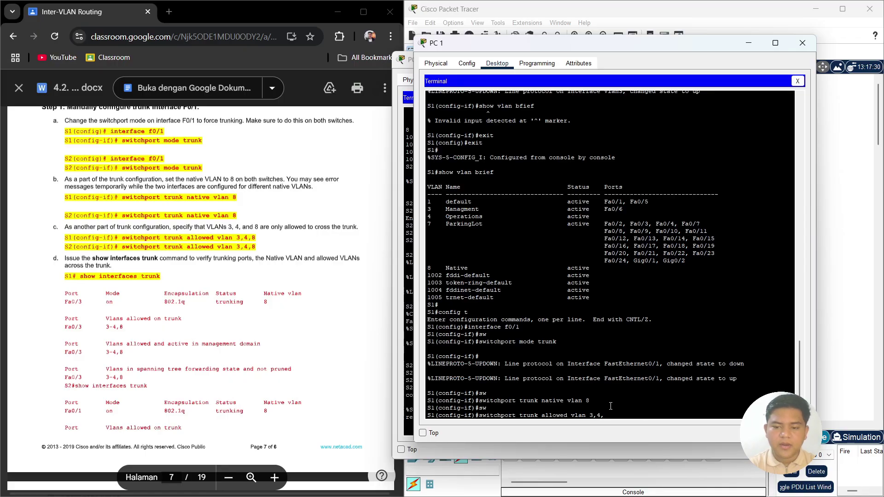
pyautogui.write(',8')
pyautogui.press('Return')
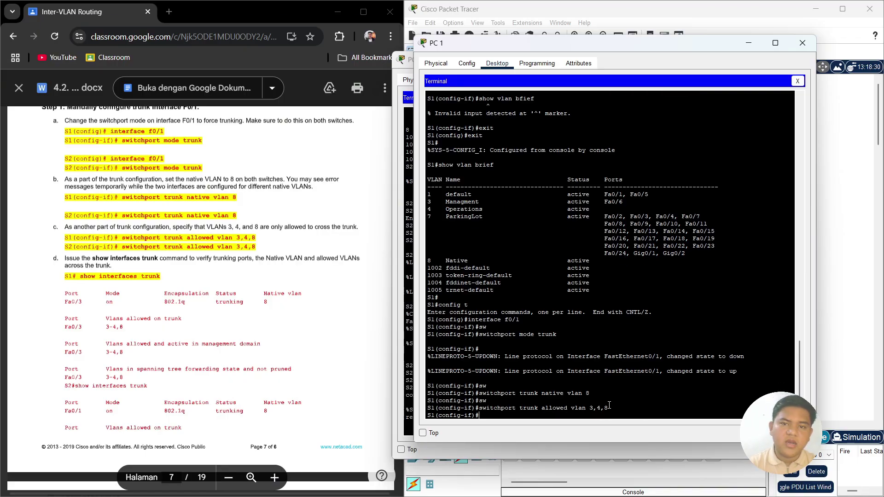
# - On the S2 console on PC 2, restrict the f0/1 trunk with switchport trunk allowed vlan 3,4,8
pyautogui.click(397, 147)
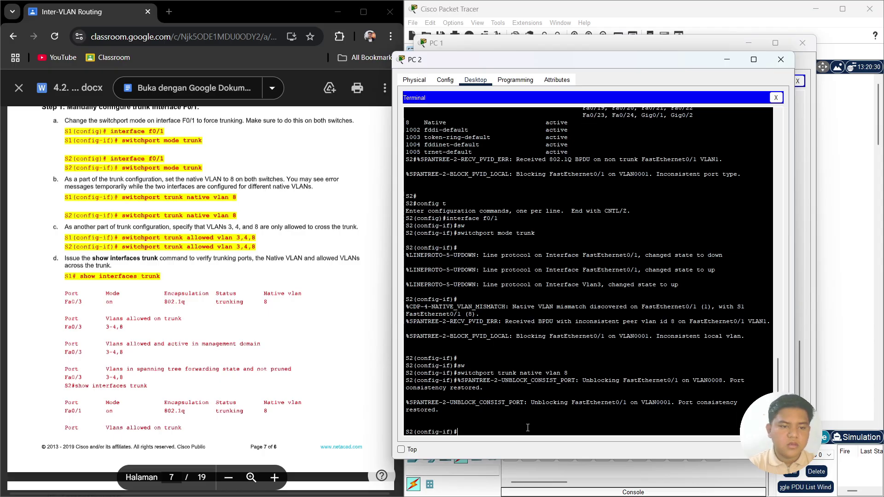
pyautogui.write('sw')
pyautogui.press('Tab')
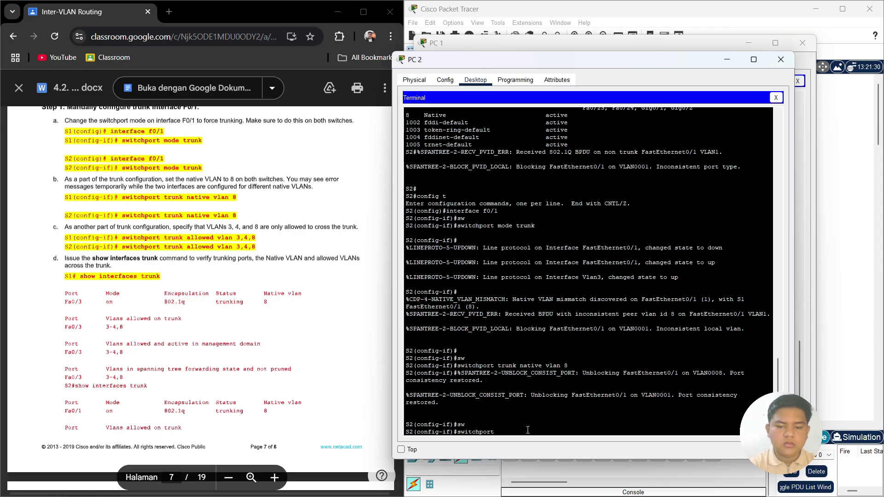
pyautogui.write('trunk')
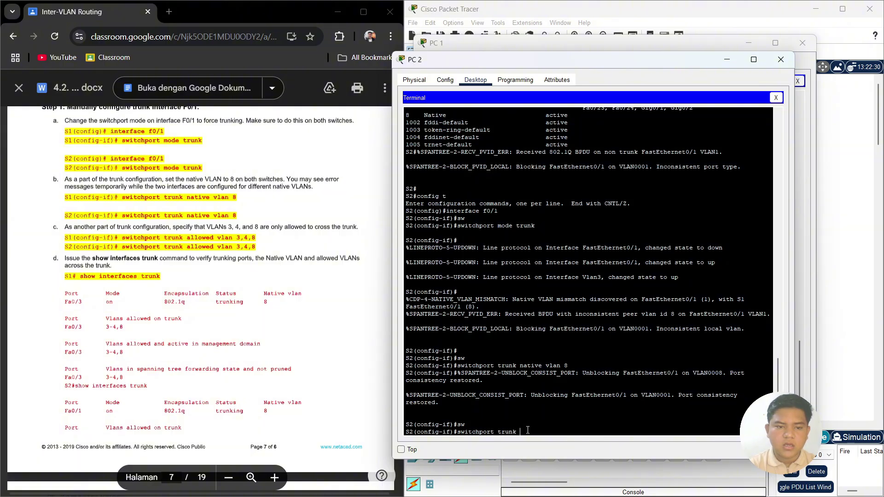
pyautogui.write(' allowed')
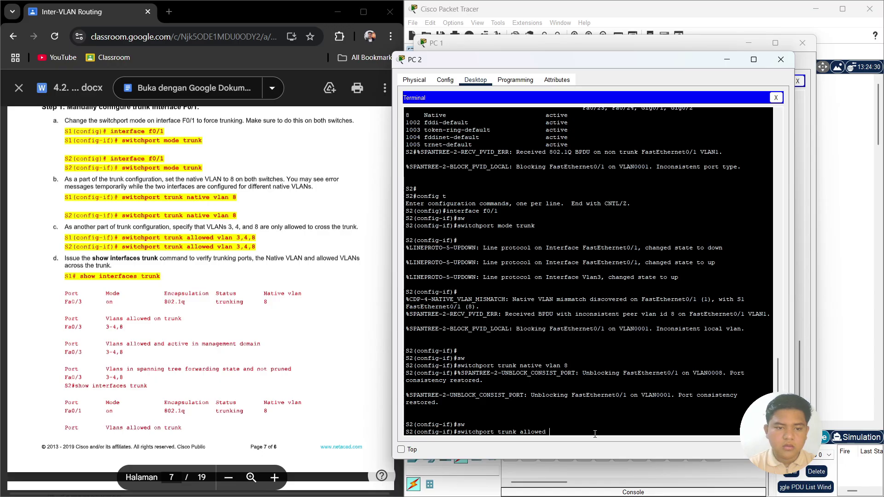
pyautogui.write(' van')
pyautogui.press('BackSpace')
pyautogui.press('BackSpace')
pyautogui.write('lan')
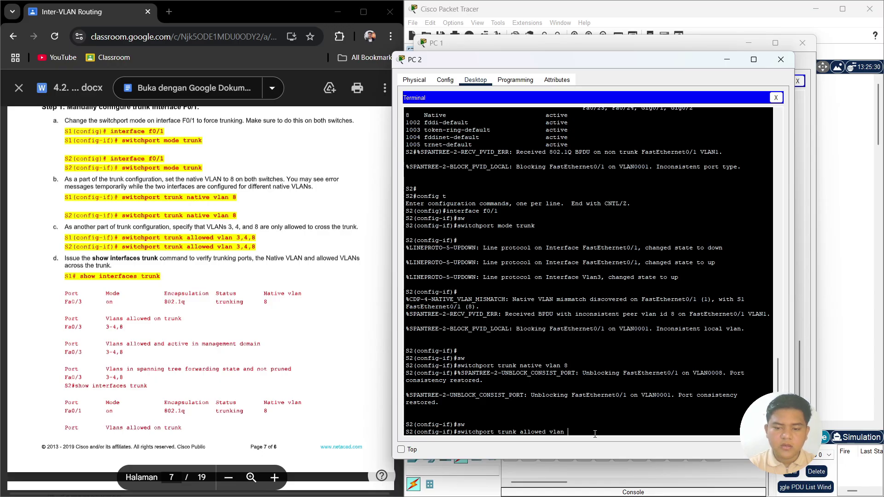
pyautogui.write(' 3,4,')
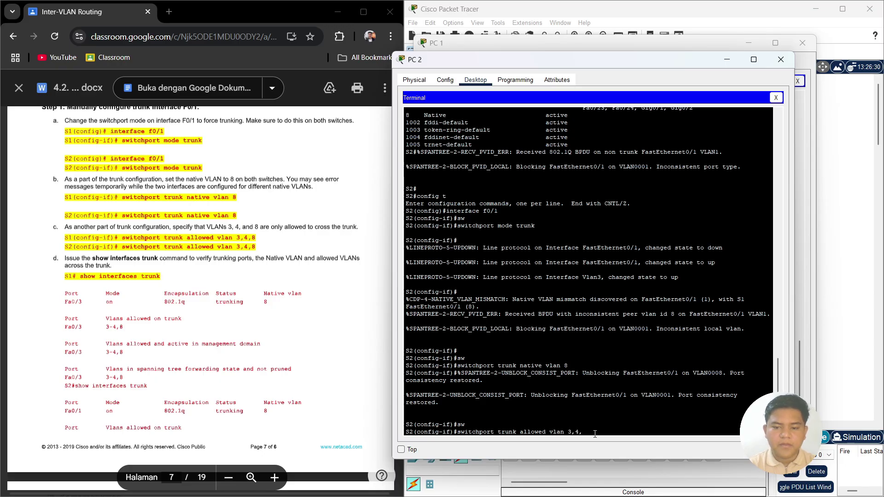
pyautogui.write('8')
pyautogui.press('Return')
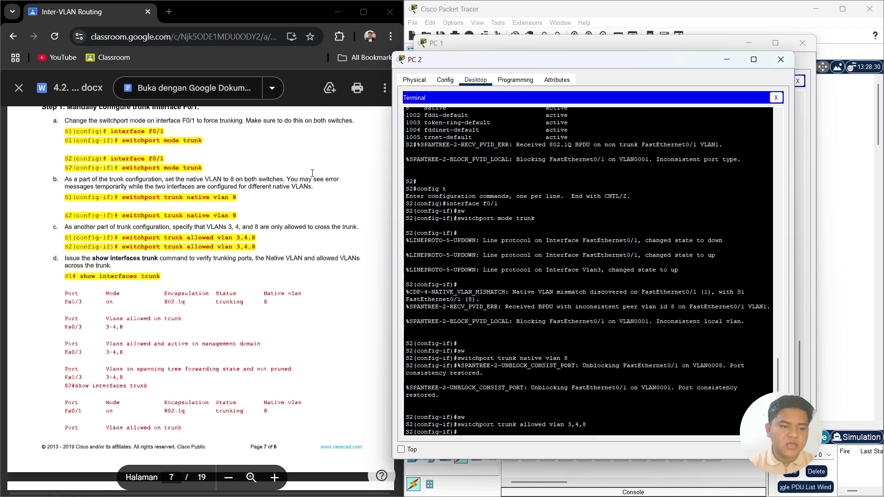
# - Return to the S1 console on PC 1 and exit interface and global configuration back to privileged EXEC mode
pyautogui.click(464, 43)
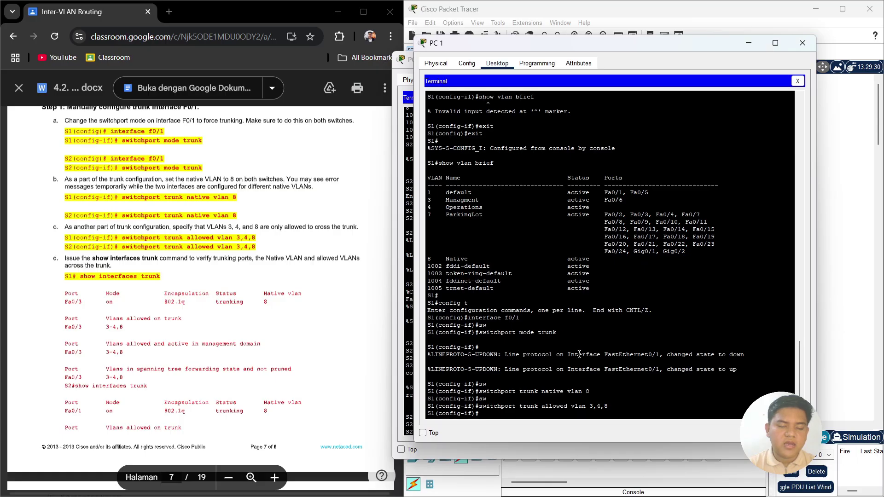
pyautogui.press('Return')
pyautogui.write('e')
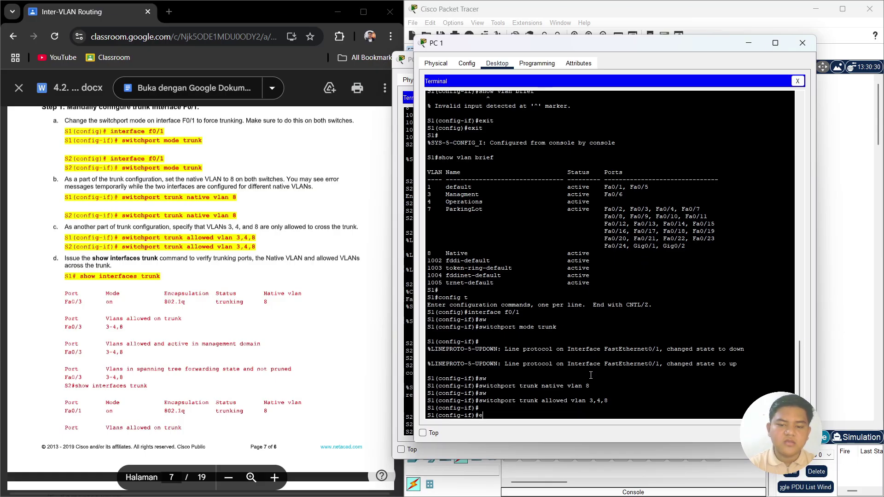
pyautogui.write('xit')
pyautogui.press('Return')
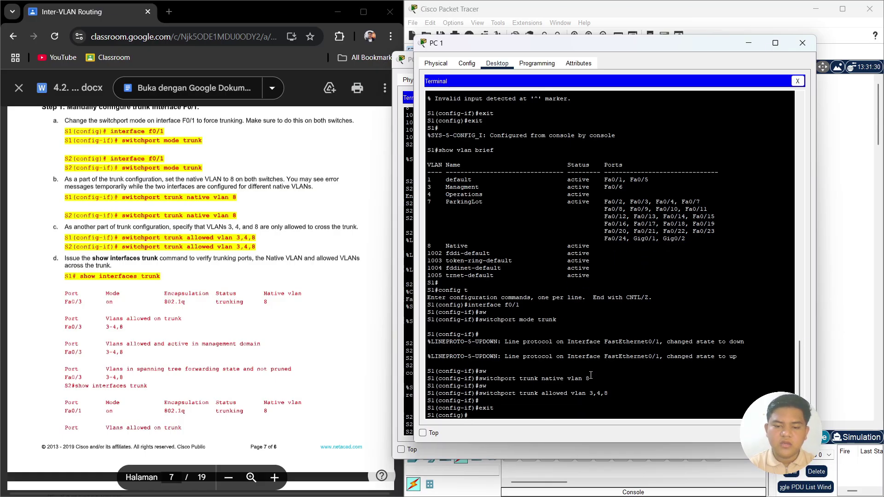
pyautogui.write('exit')
pyautogui.press('Return')
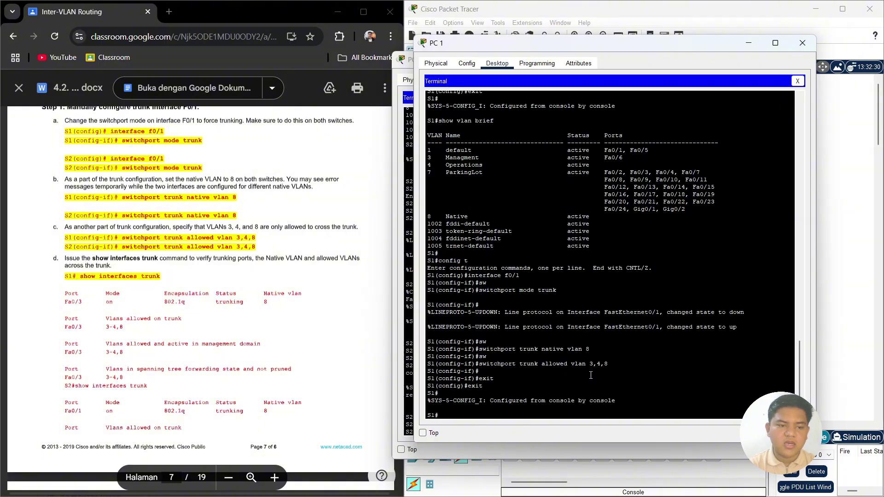
# - Display the trunk status on S1 from the PC 1 console with show interface trunk
pyautogui.write('show i')
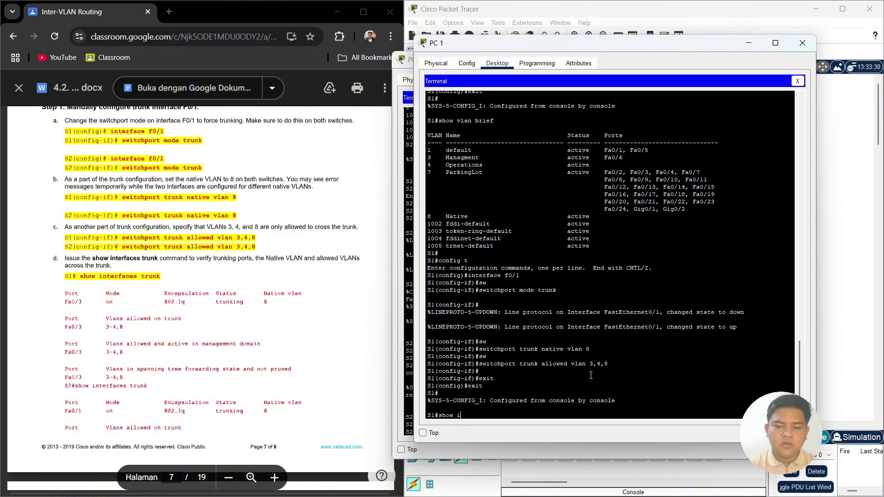
pyautogui.write('nterface')
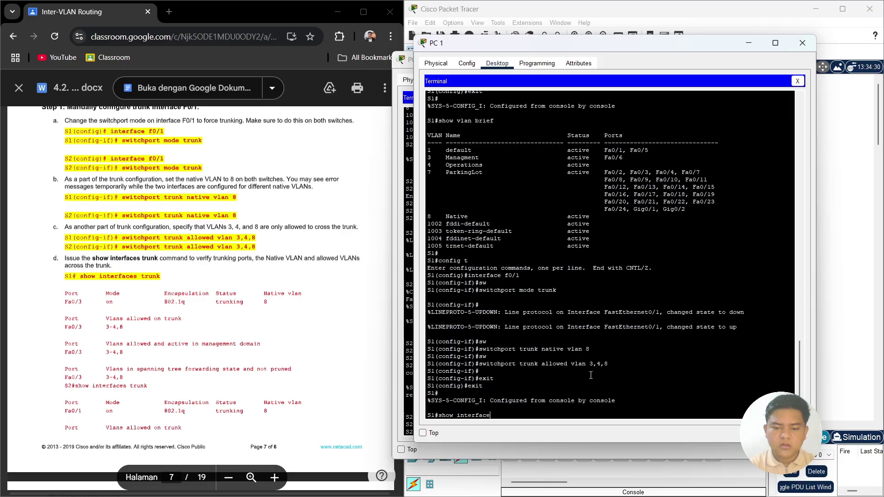
pyautogui.write(' trun')
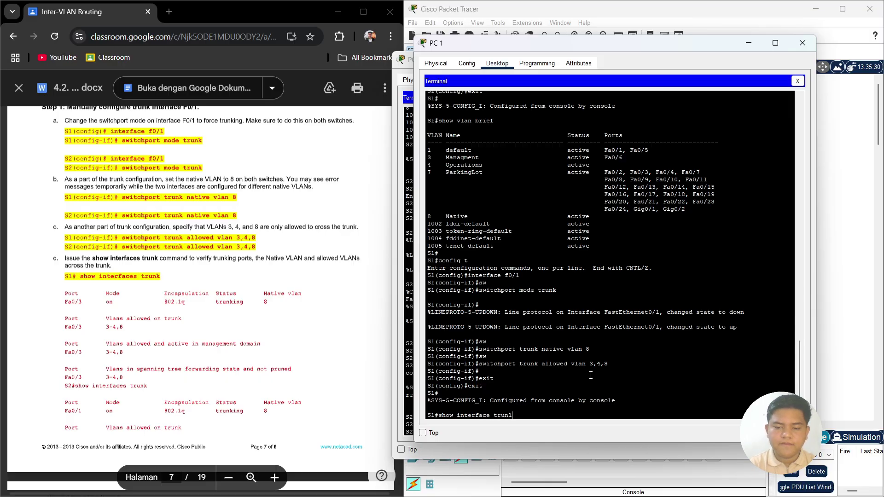
pyautogui.write('k')
pyautogui.press('Return')
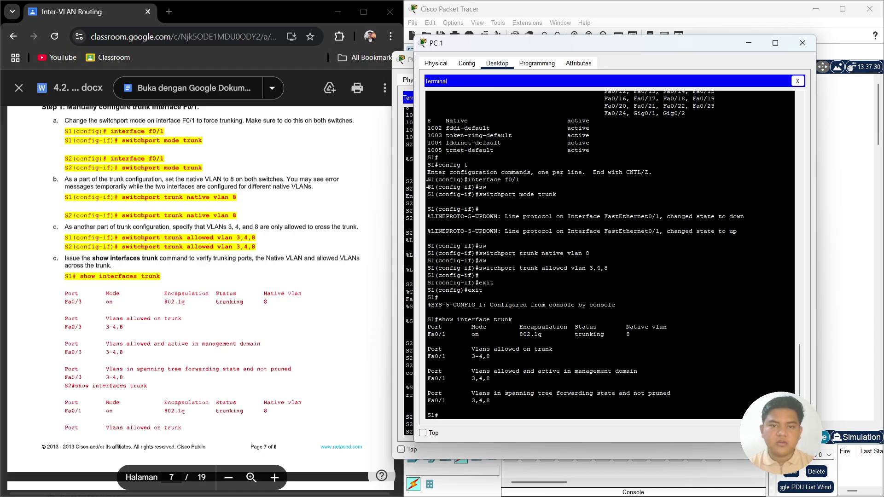
# - Switch to the S2 console on PC 2 and exit interface and global configuration back to privileged EXEC mode
pyautogui.click(409, 123)
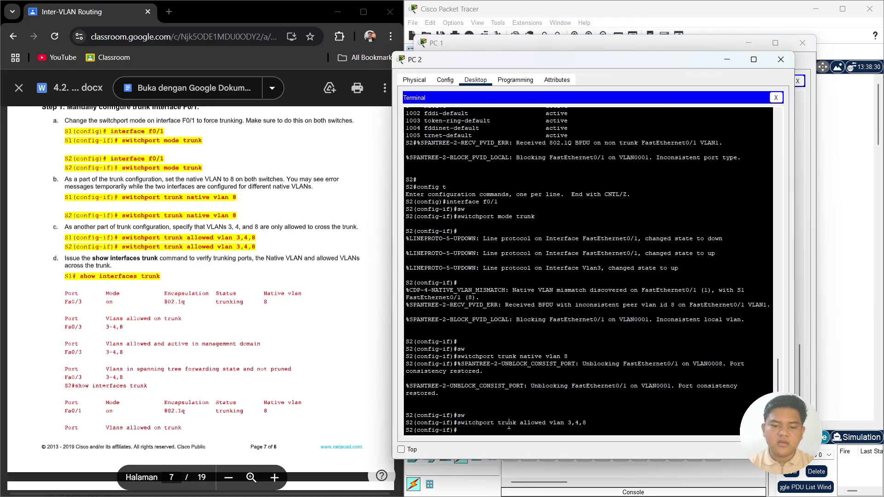
pyautogui.write('exit')
pyautogui.press('Return')
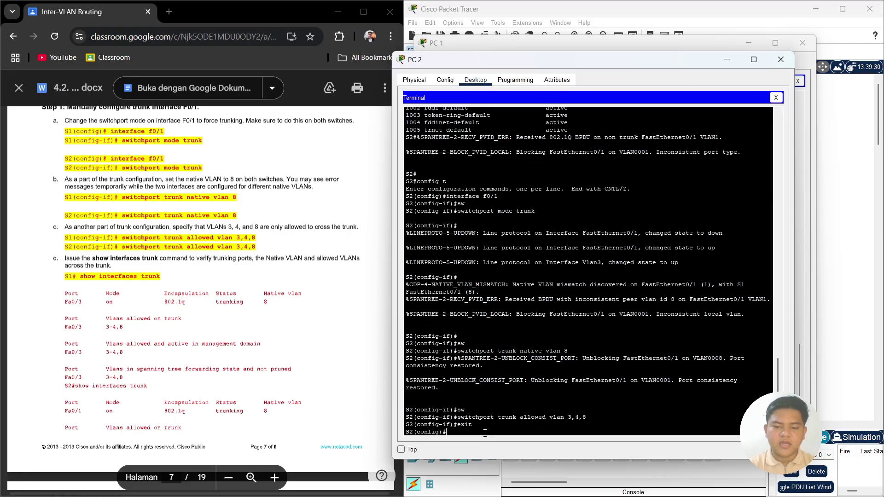
pyautogui.write('exit')
pyautogui.press('Return')
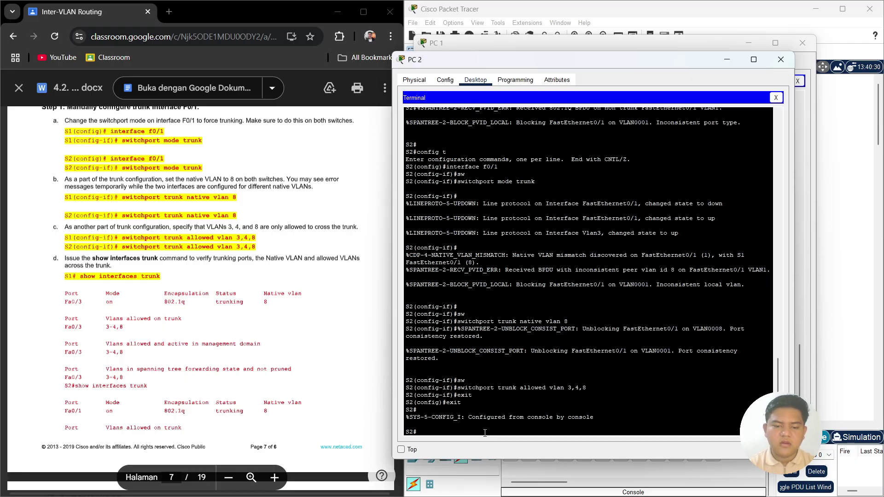
# - Display the trunk status on S2 with show interface trunk
pyautogui.write('show interface')
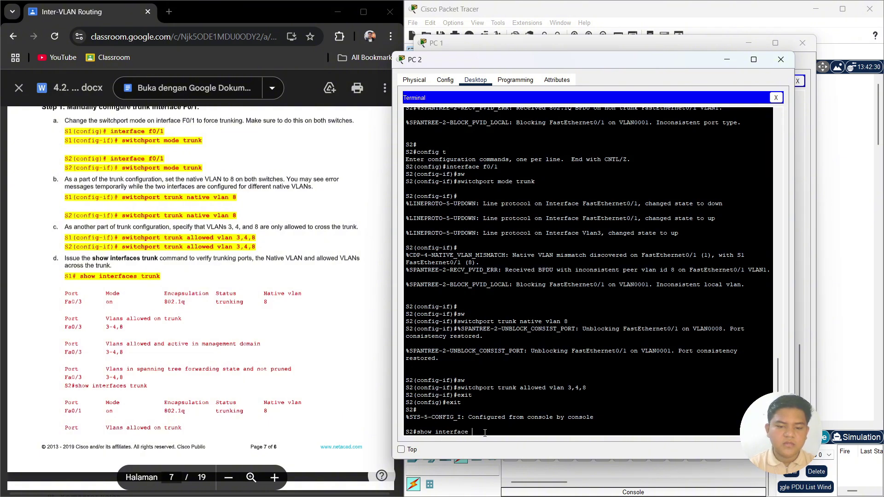
pyautogui.write(' trunk')
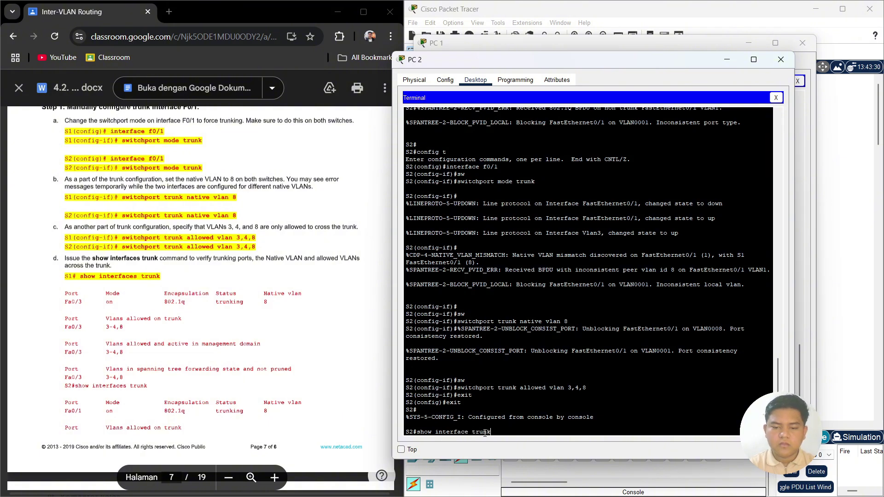
pyautogui.press('Return')
# - Return to the S1 console on PC 1 and enter global configuration mode with config t
pyautogui.scroll(-3, 170, 348)
pyautogui.scroll(-5, 171, 348)
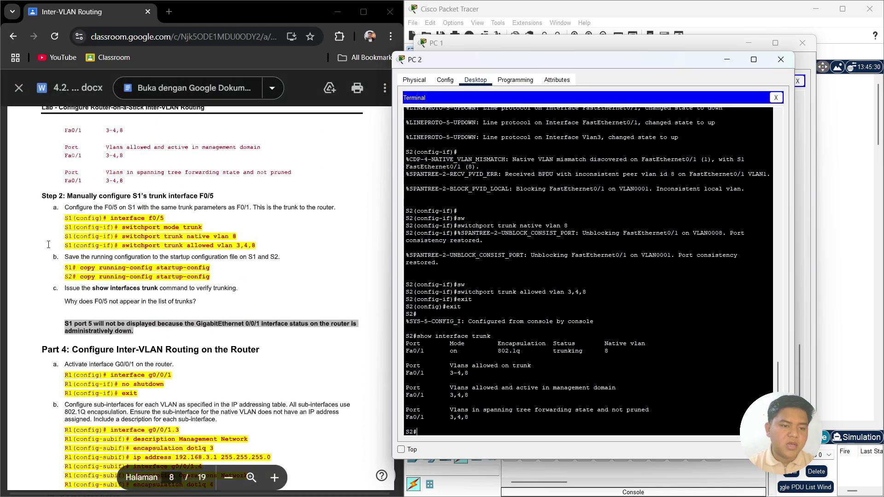
pyautogui.click(474, 47)
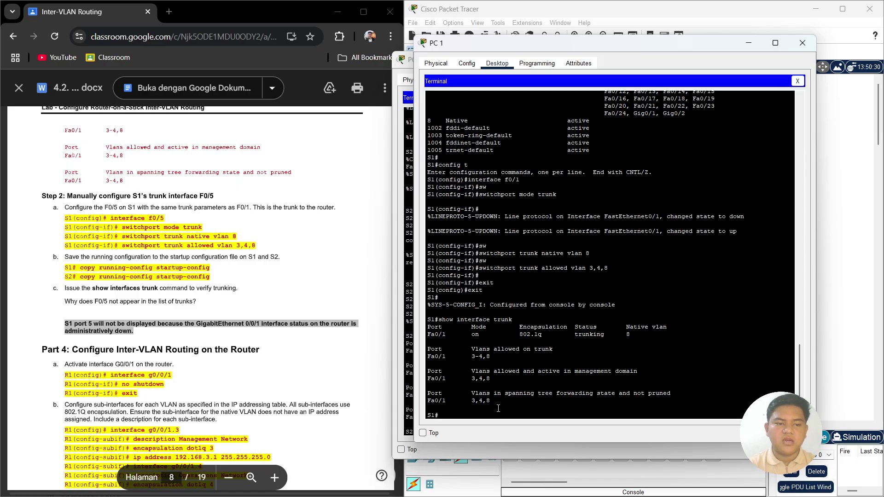
pyautogui.write('con')
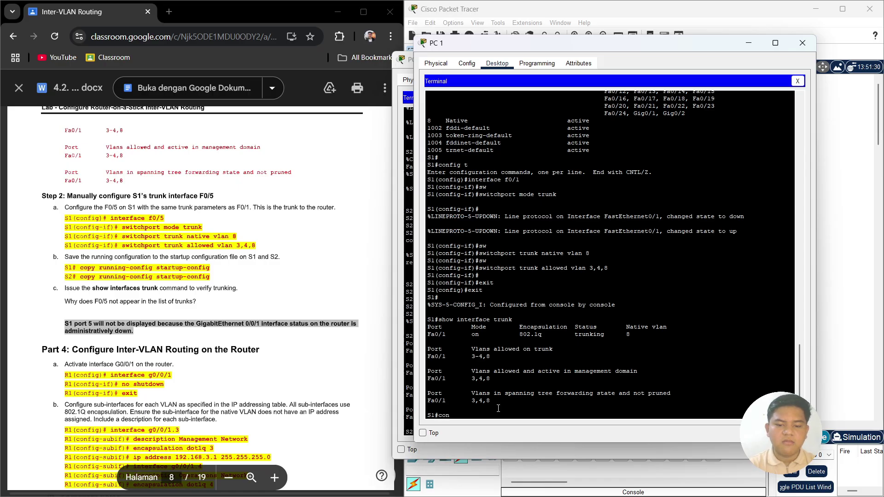
pyautogui.write('tig')
pyautogui.press('BackSpace')
pyautogui.press('BackSpace')
pyautogui.press('BackSpace')
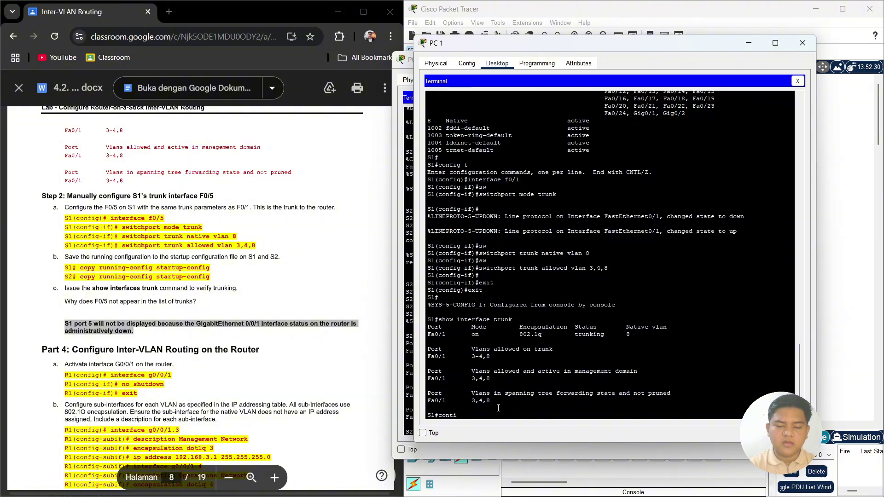
pyautogui.write('fig t')
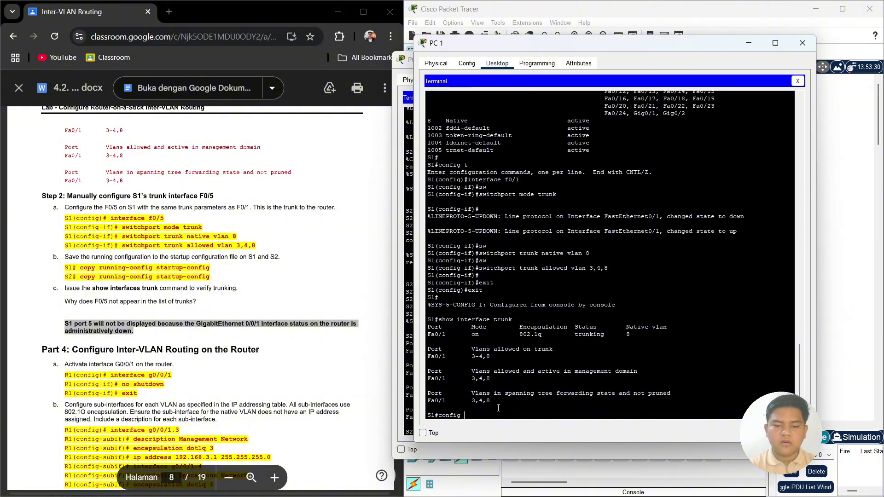
pyautogui.press('Return')
# - Enter interface f0/5 on S1 and force trunking with switchport mode trunk
pyautogui.write('in')
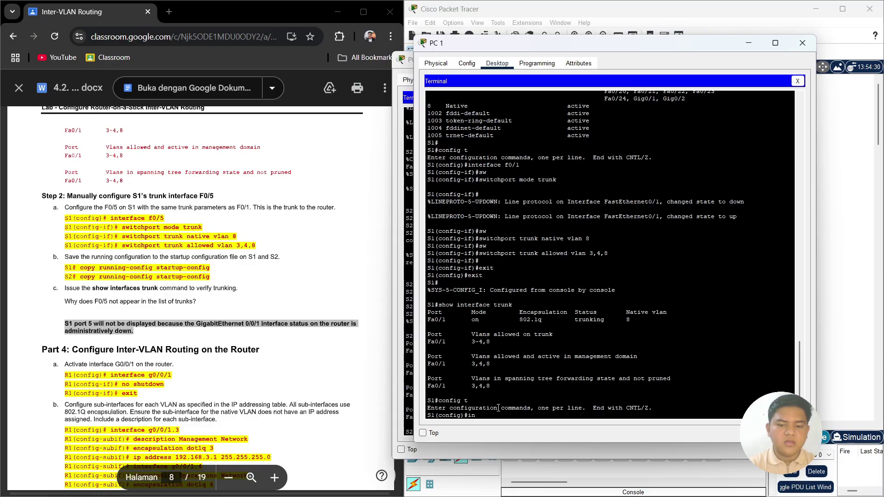
pyautogui.write('terface')
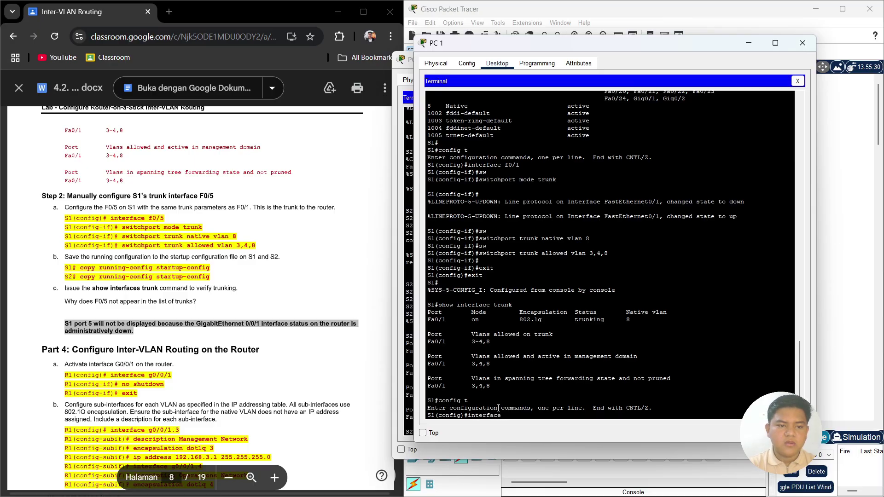
pyautogui.write(' f0/')
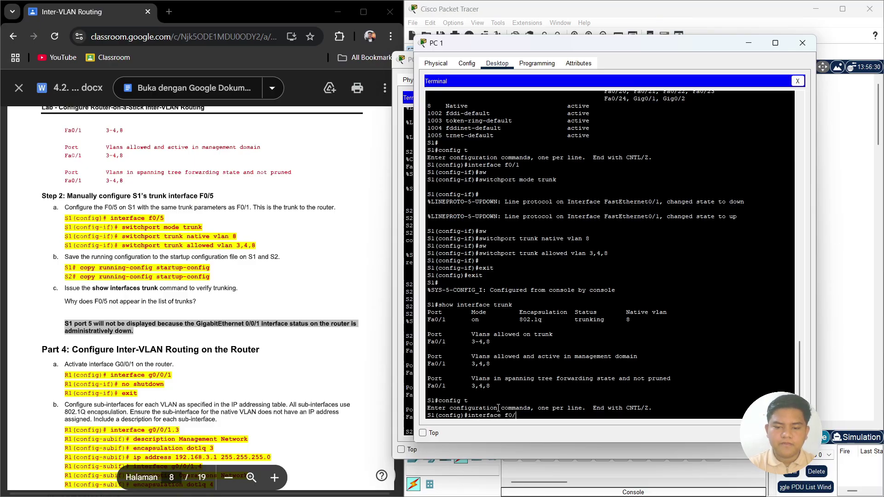
pyautogui.write('5')
pyautogui.press('Return')
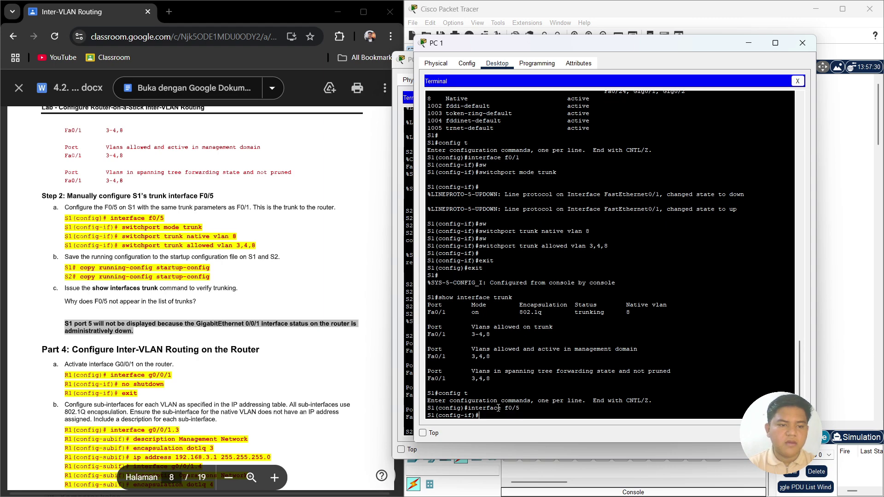
pyautogui.write('sew')
pyautogui.press('Tab')
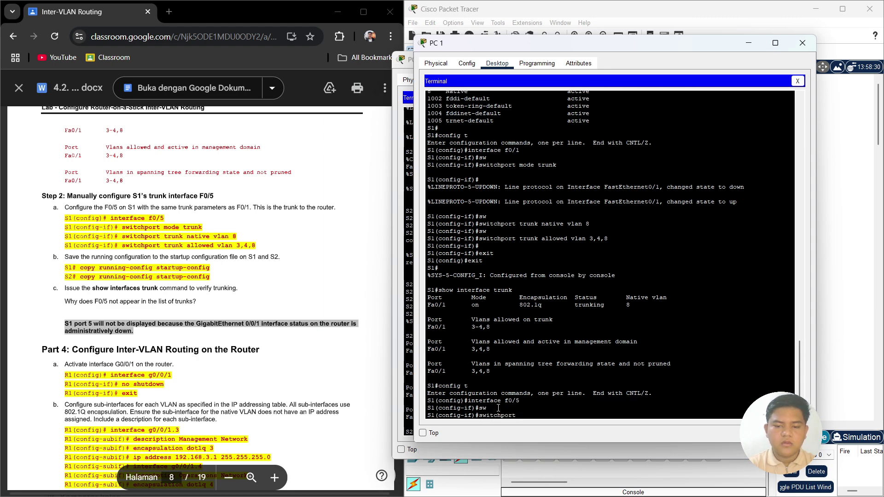
pyautogui.write('mode')
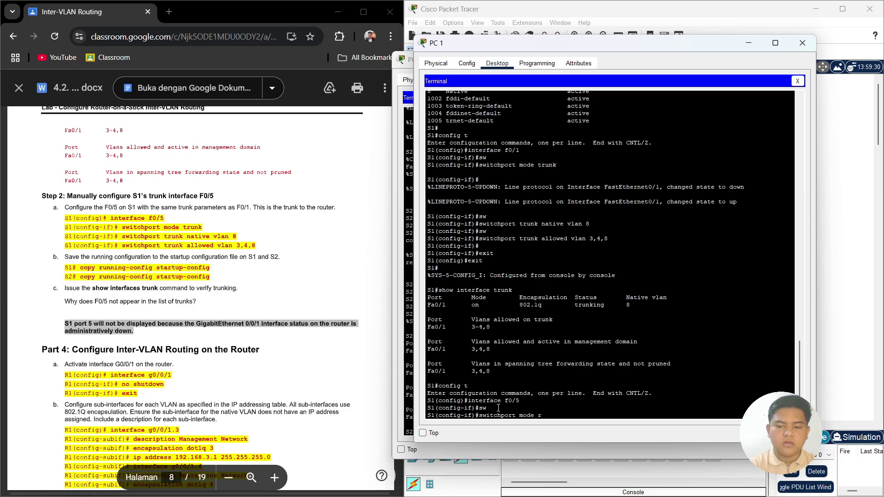
pyautogui.write(' trun')
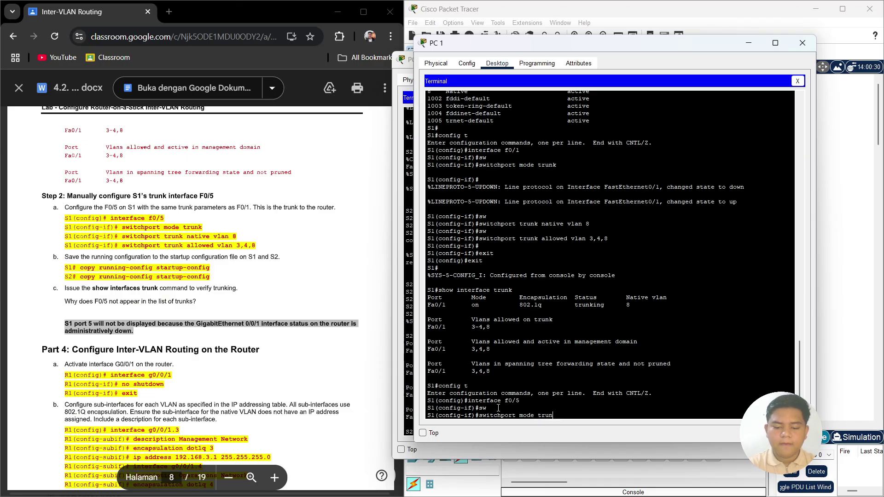
pyautogui.write('k')
pyautogui.press('Return')
# - Set the native VLAN of S1's f0/5 trunk with switchport trunk native vlan 8
pyautogui.write('s')
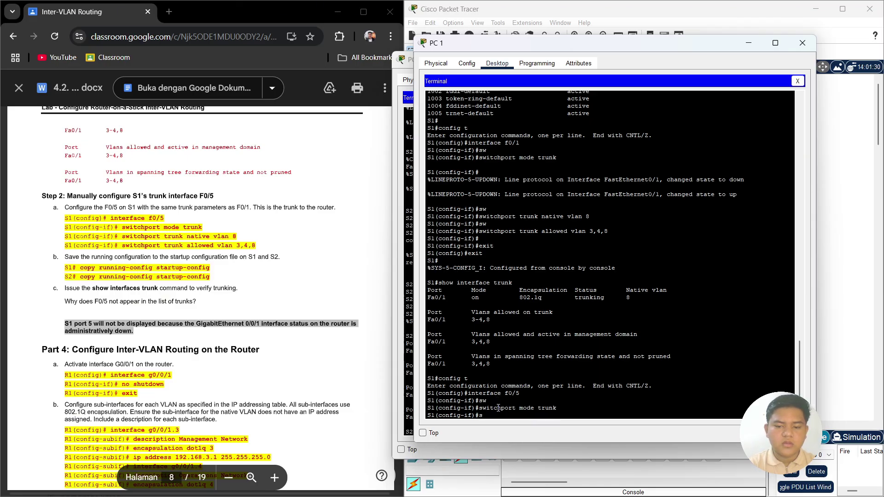
pyautogui.write('w')
pyautogui.press('Tab')
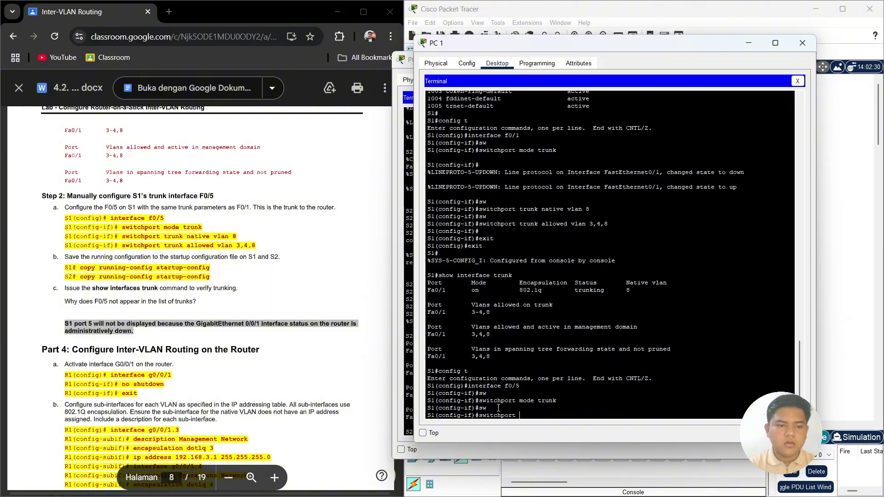
pyautogui.write('trunk nativ')
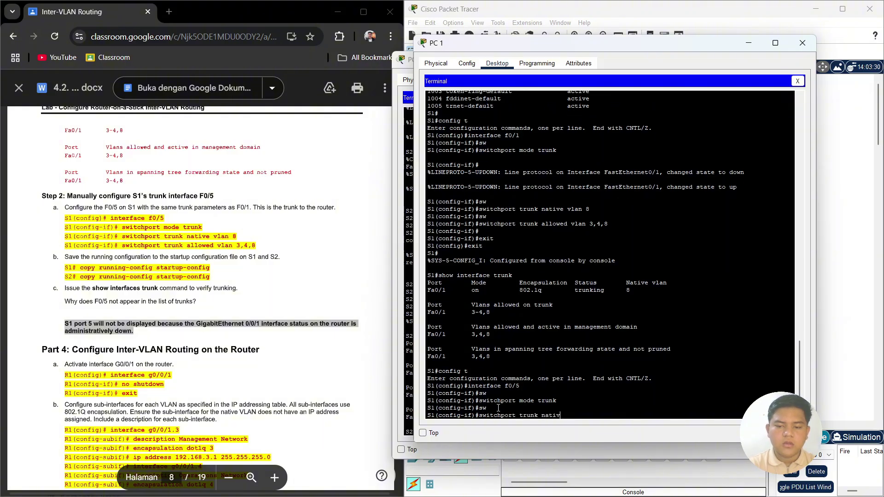
pyautogui.write('e vlan')
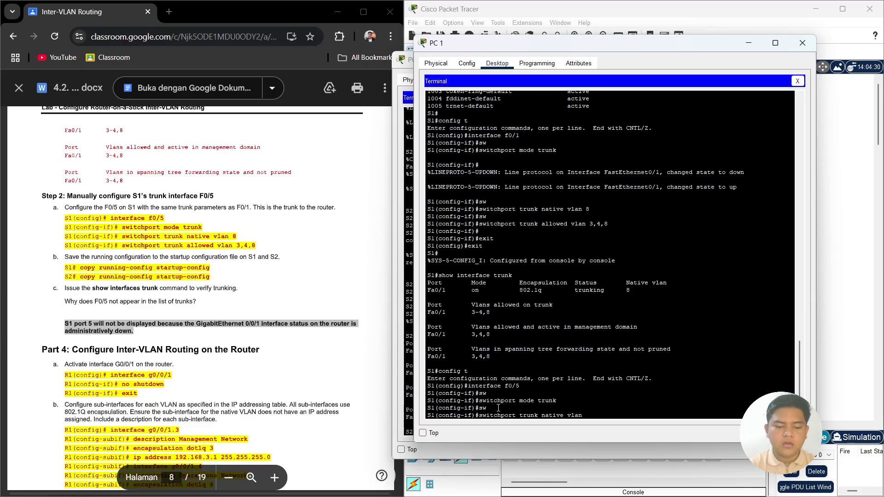
pyautogui.write(' 8')
pyautogui.press('Return')
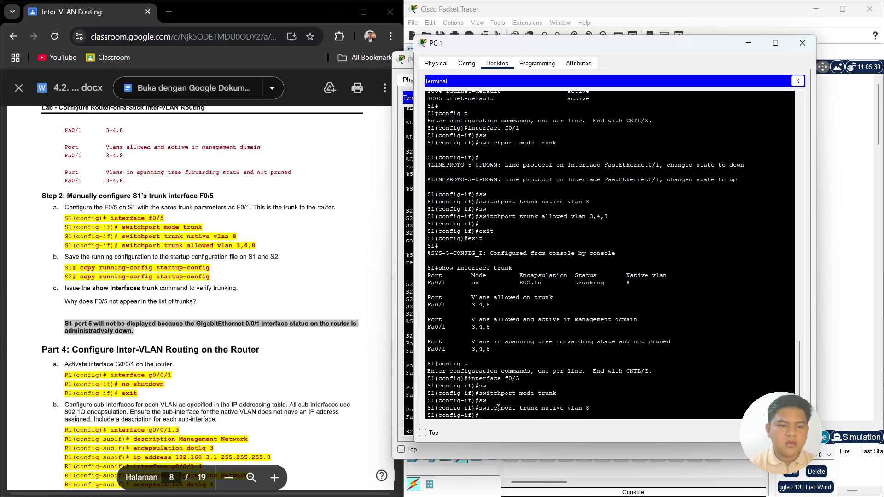
pyautogui.press('Return')
# - Restrict S1's f0/5 trunk to the permitted VLANs with switchport trunk allowed vlan 3,4,8
pyautogui.write('sw')
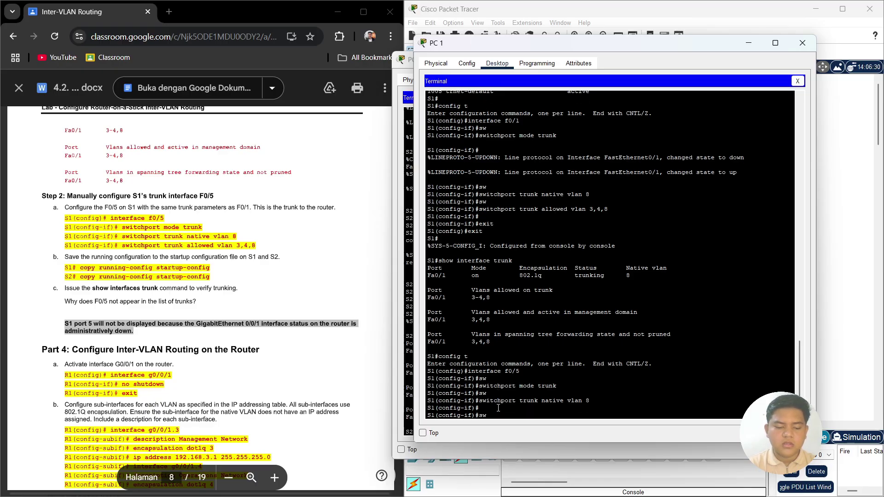
pyautogui.press('Tab')
pyautogui.write('tr')
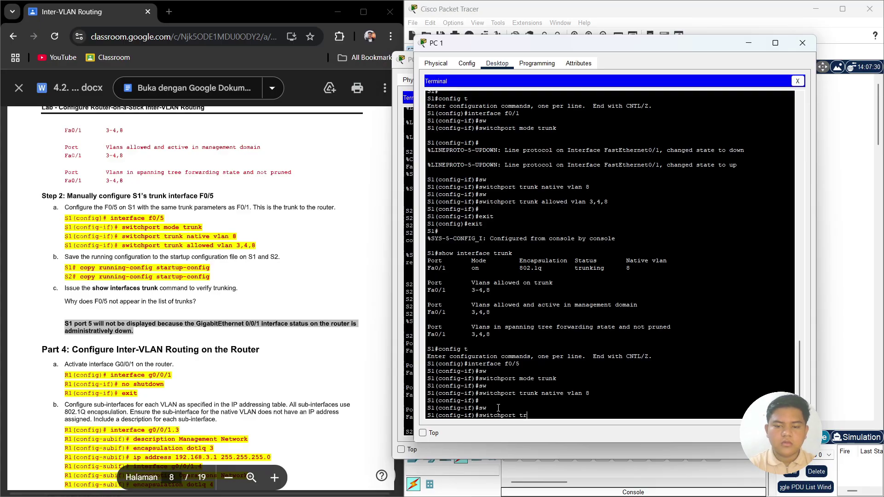
pyautogui.write('unk allowed ')
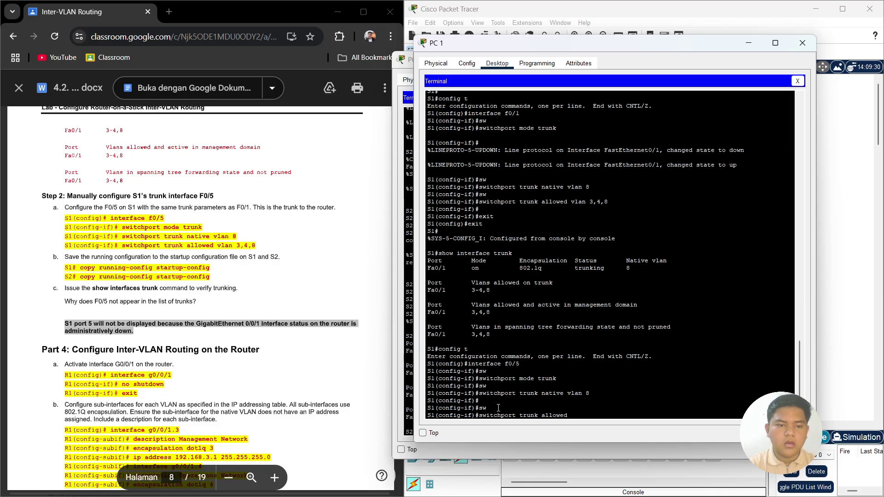
pyautogui.write('vlan')
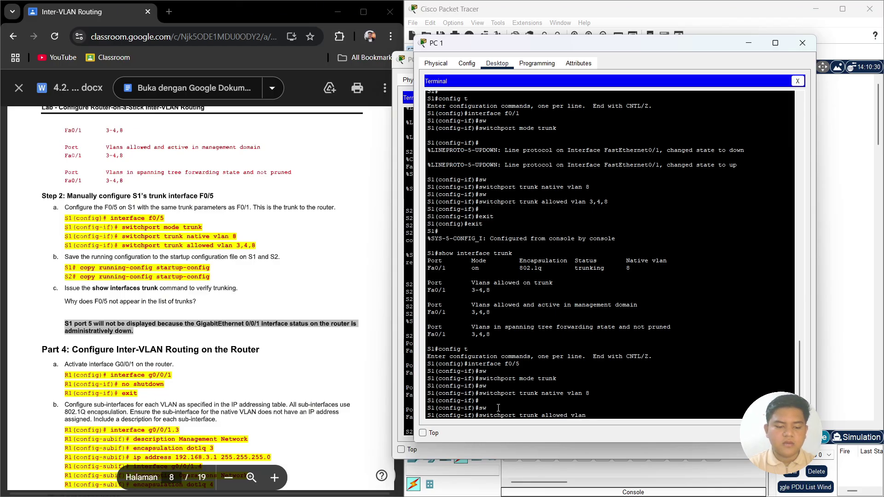
pyautogui.write(' 3,')
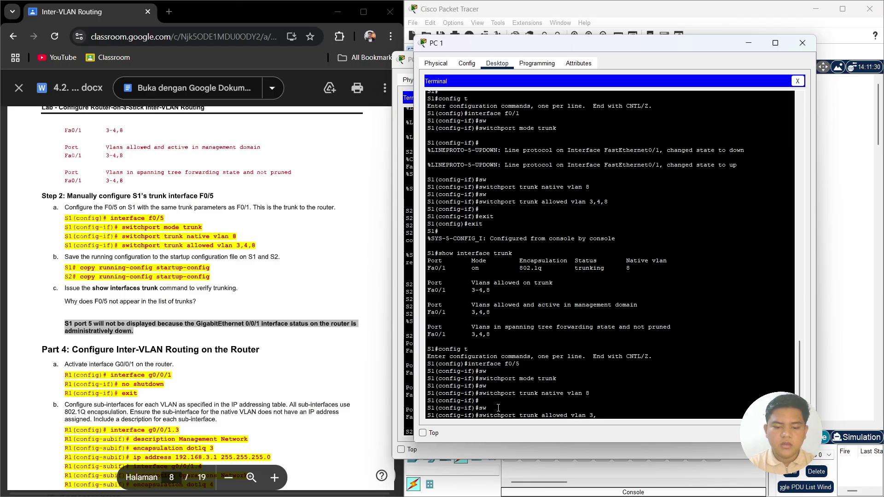
pyautogui.write('4,')
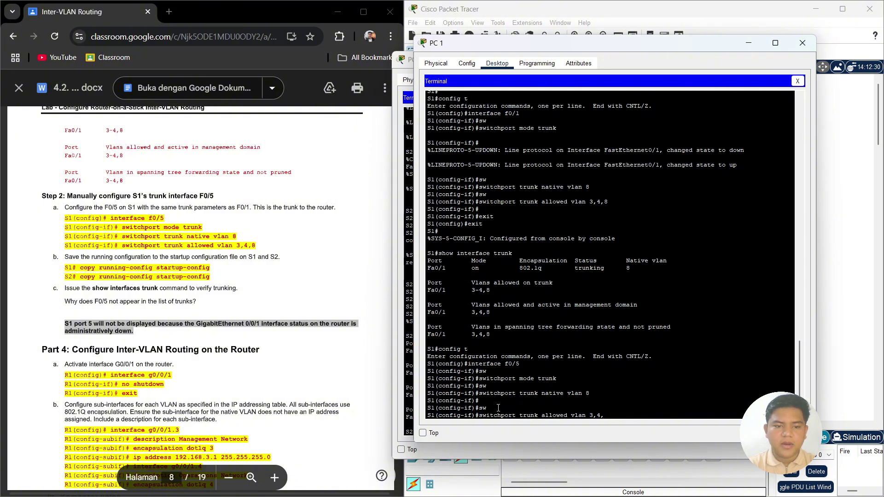
pyautogui.write('8')
pyautogui.press('Return')
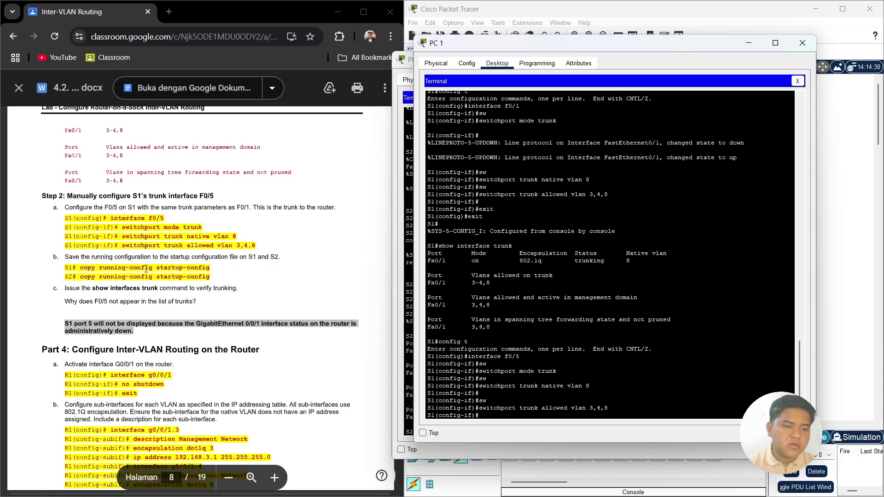
pyautogui.scroll(1, 161, 291)
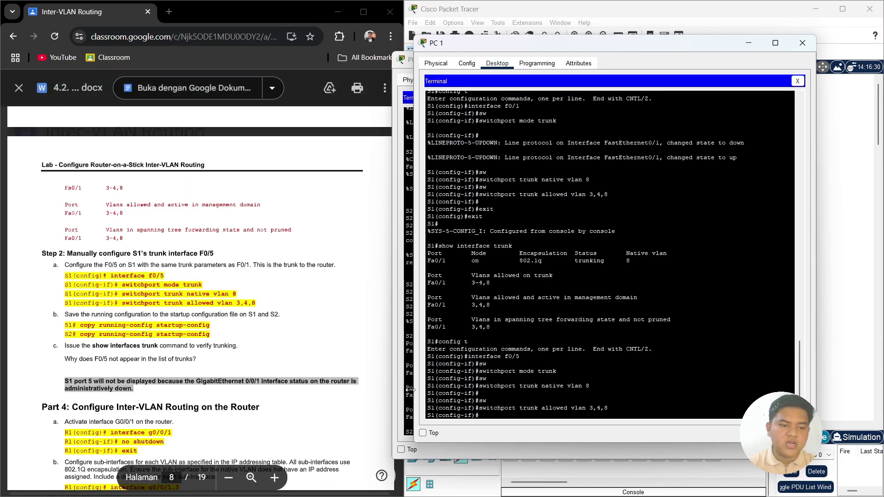
pyautogui.scroll(-1, 530, 391)
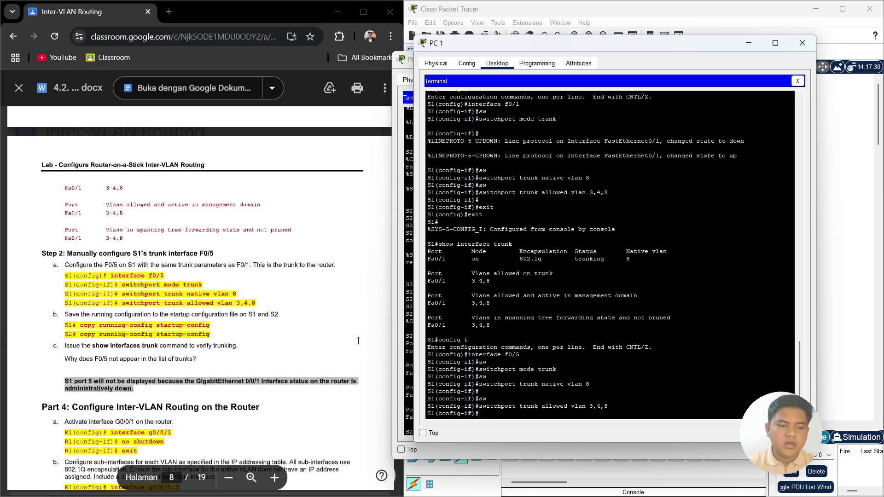
# - Exit interface and global configuration modes on S1 to return to the privileged EXEC prompt
pyautogui.write('xir')
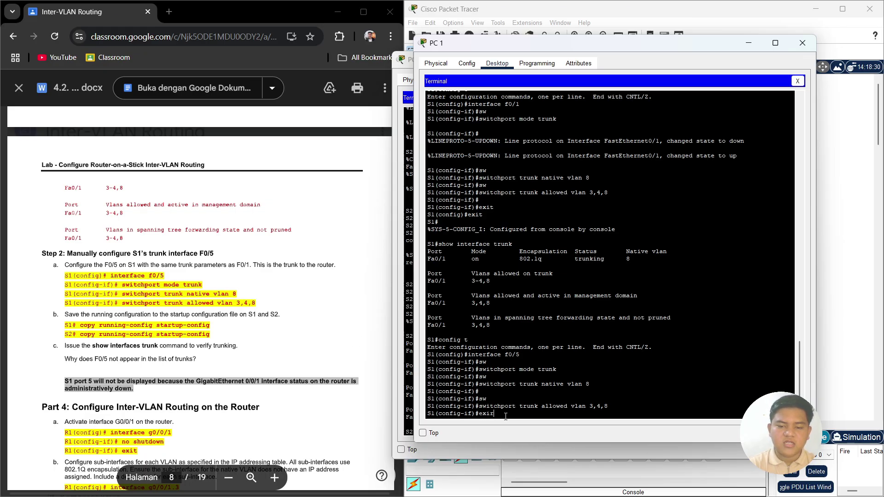
pyautogui.press('Return')
pyautogui.write('exit')
pyautogui.press('Return')
pyautogui.write('exit')
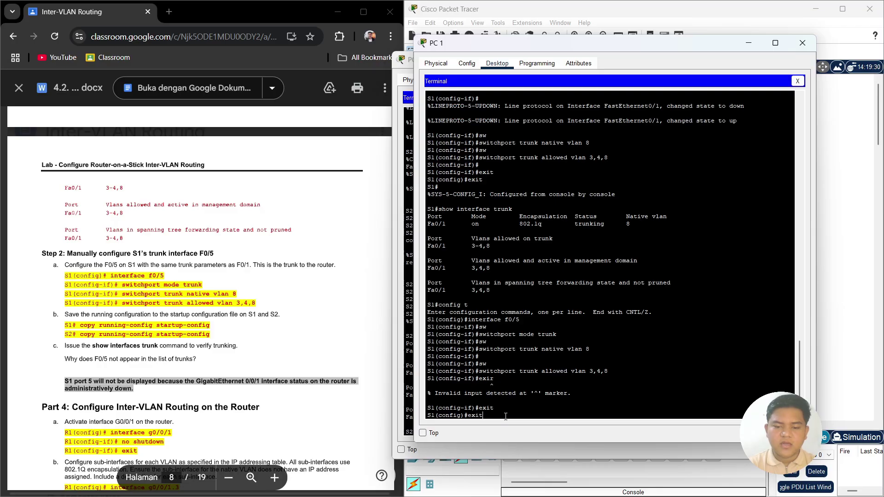
pyautogui.press('Return')
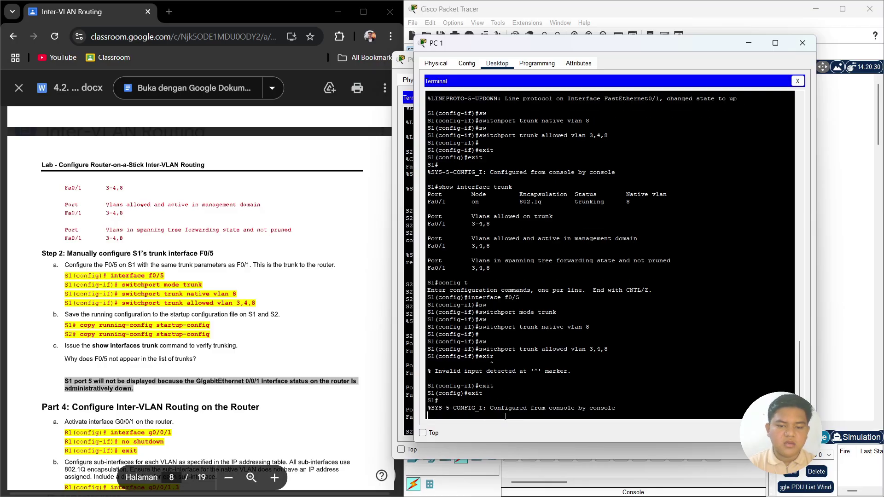
pyautogui.press('Return')
# - Save S1's configuration with copy running-config startup-config, accepting the default destination filename
pyautogui.write('copu')
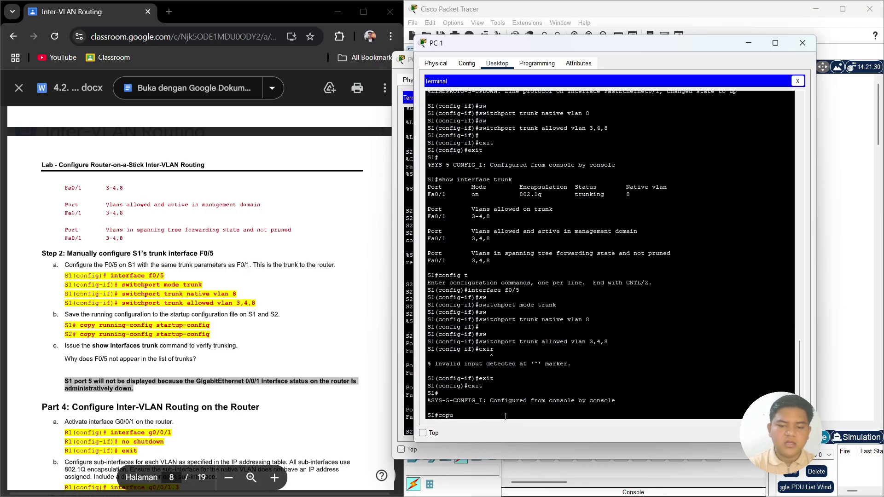
pyautogui.press('BackSpace')
pyautogui.write('y running-con')
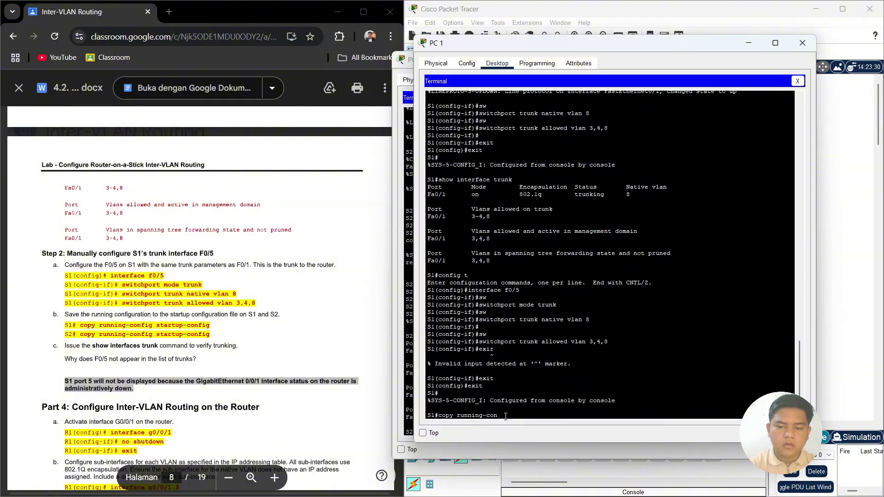
pyautogui.write('fig stary')
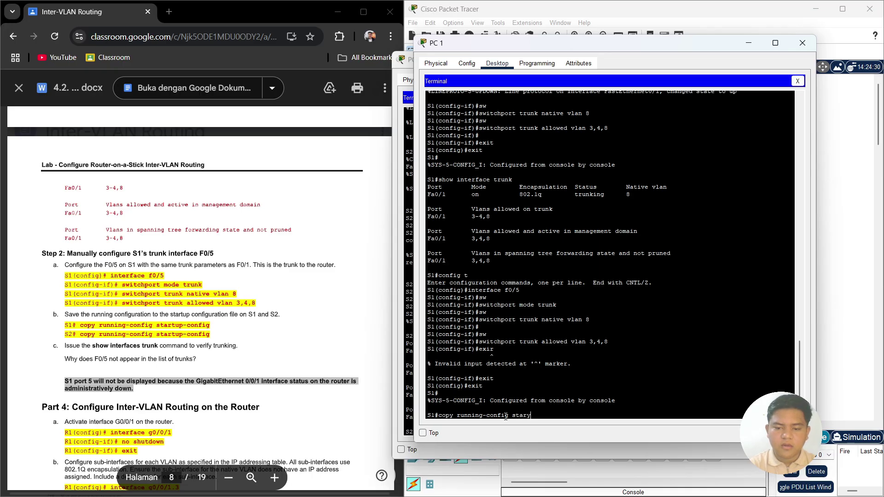
pyautogui.press('BackSpace')
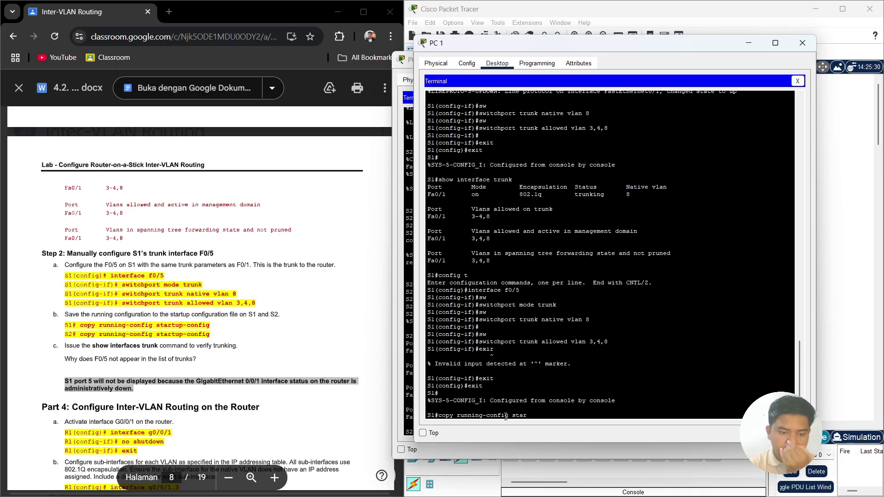
pyautogui.write('tup-')
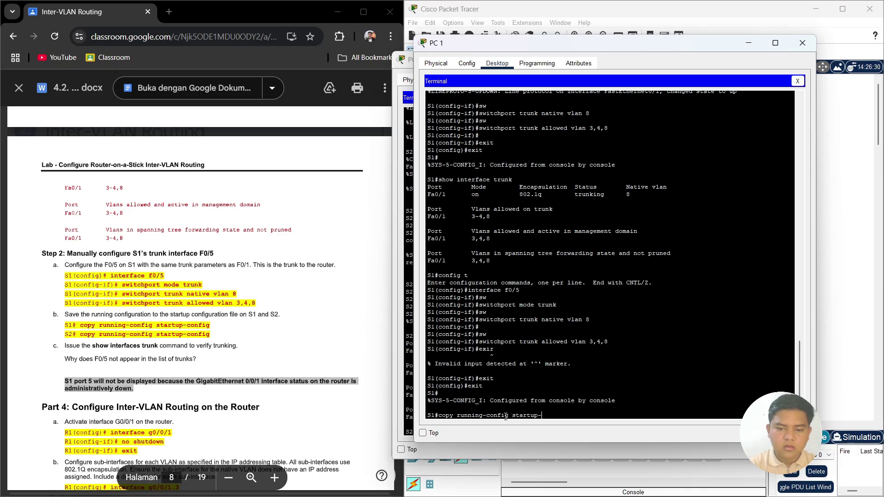
pyautogui.write('c')
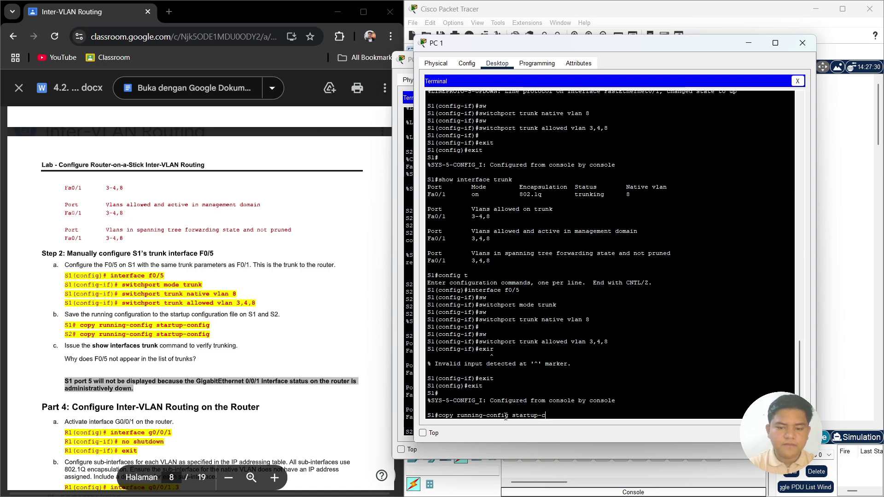
pyautogui.write('onfig')
pyautogui.press('Return')
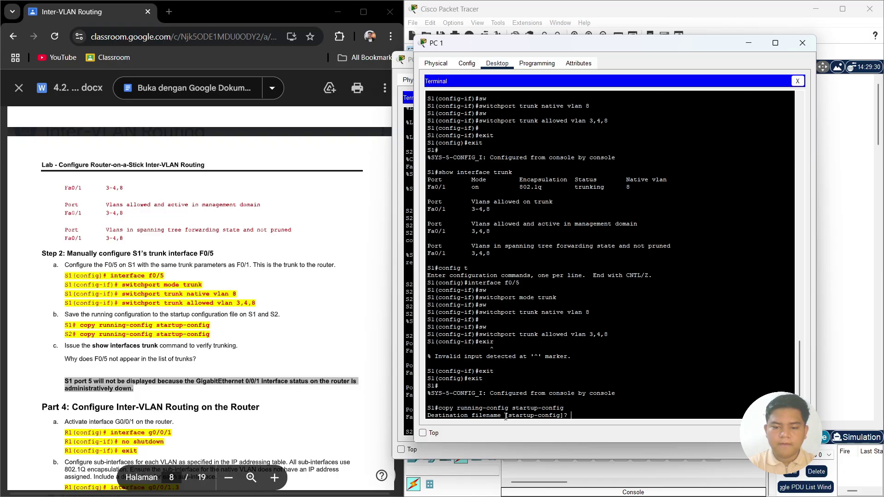
pyautogui.press('Return')
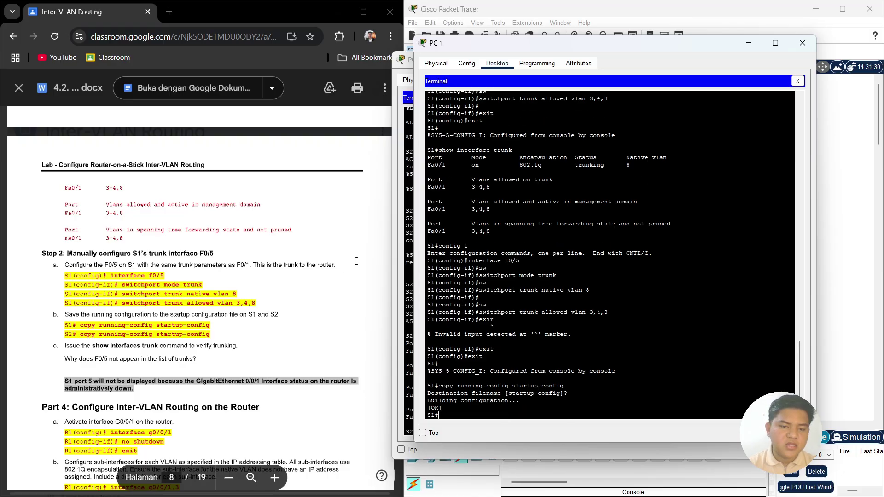
# - Switch to the S2 console on PC 2 and save its configuration with copy running-config startup-config, accepting the default filename
pyautogui.click(397, 265)
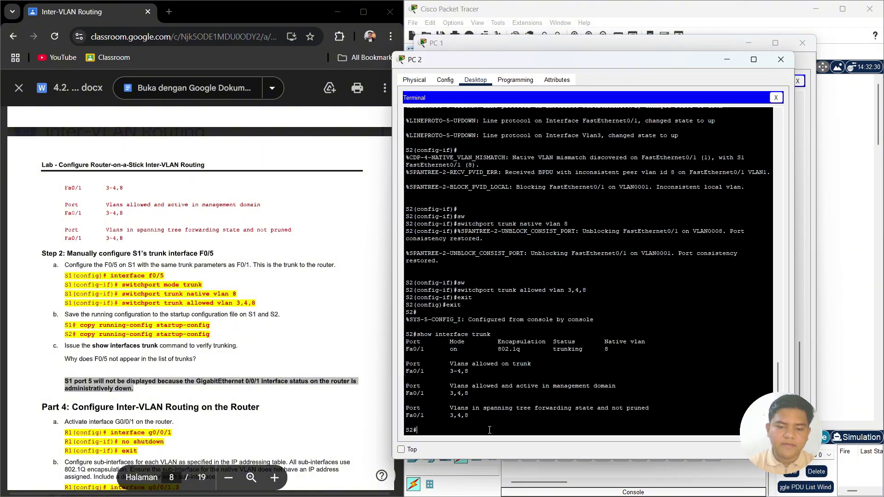
pyautogui.write('copy')
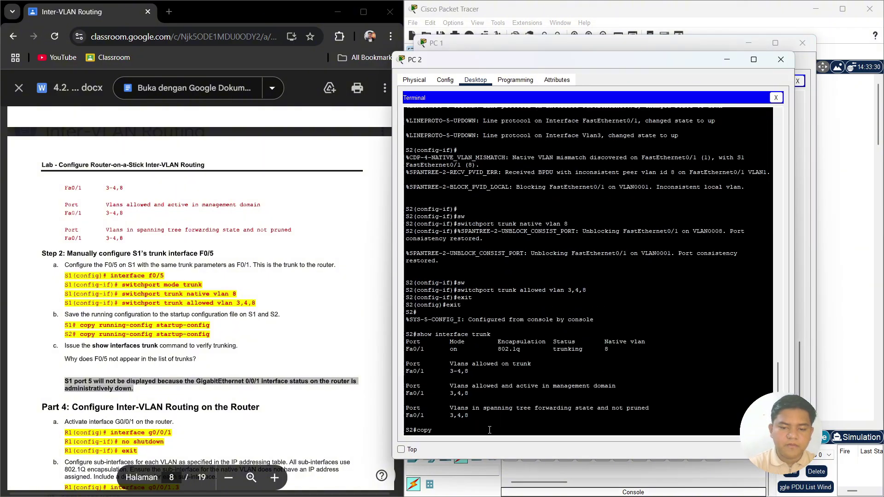
pyautogui.write(' runnin')
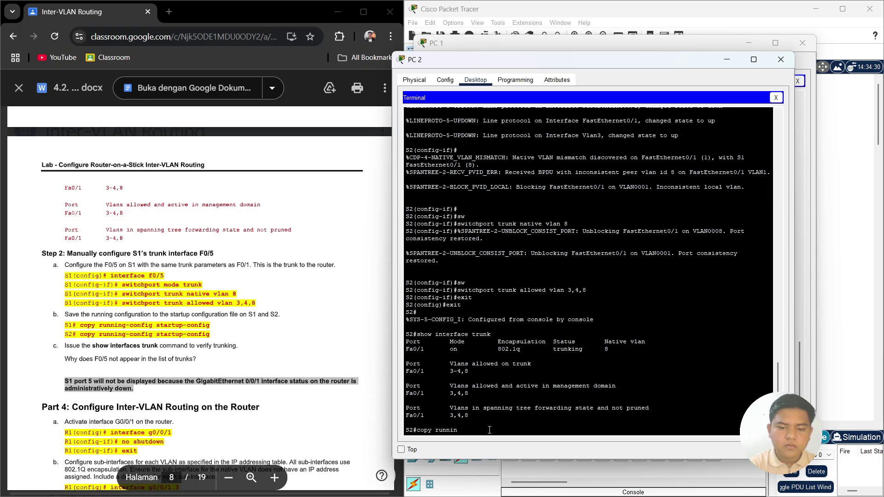
pyautogui.write('g-config startup-')
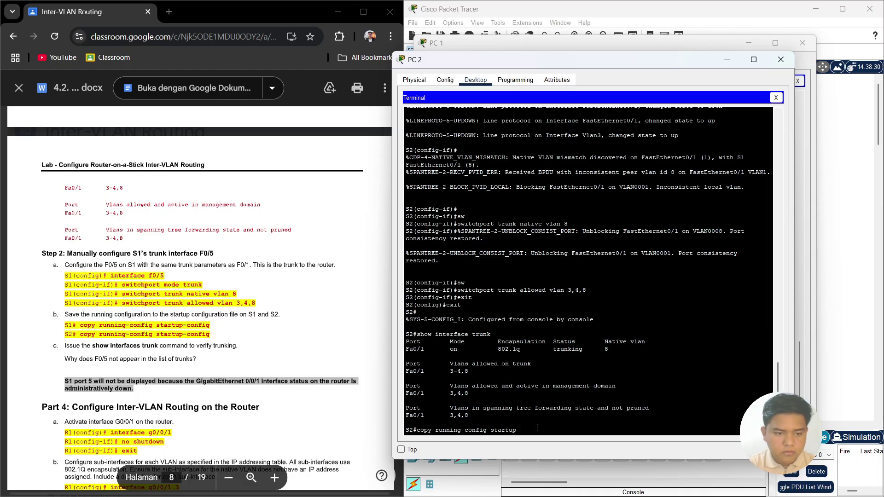
pyautogui.write('confi')
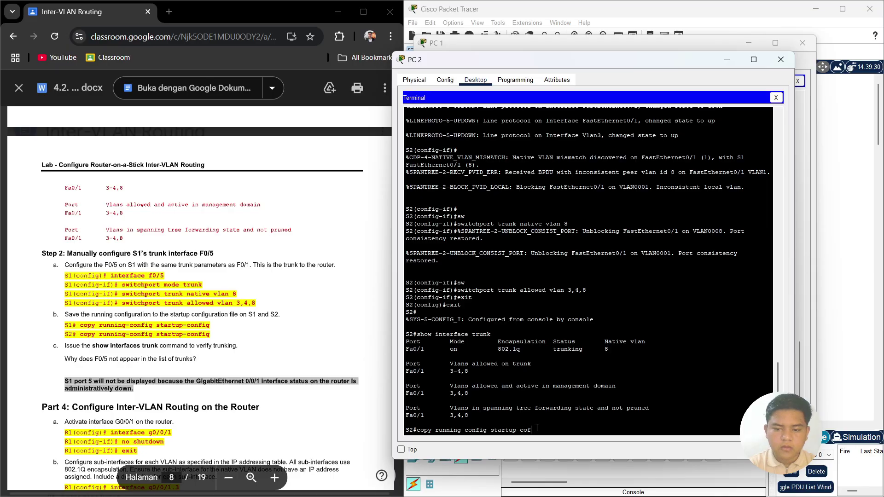
pyautogui.write('g')
pyautogui.press('Return')
pyautogui.press('Return')
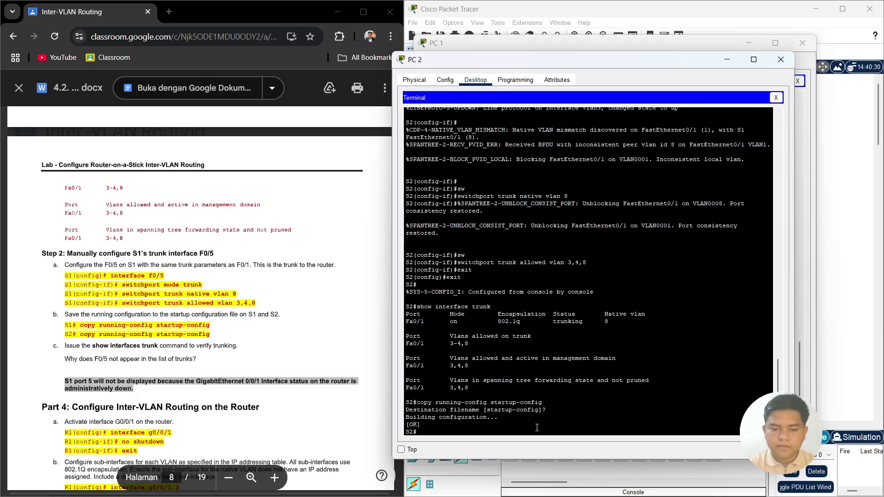
# - Minimize both PC windows, open Router0's command line, and decline the initial configuration dialog with n
pyautogui.click(727, 60)
pyautogui.click(750, 42)
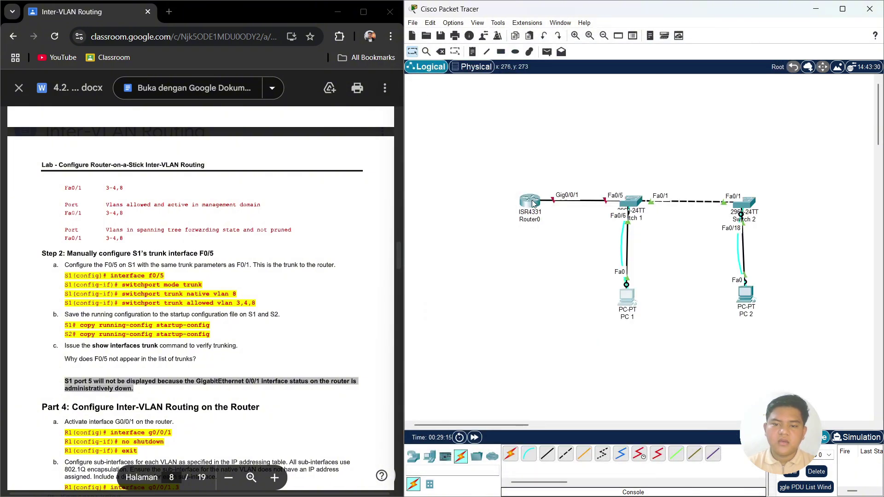
pyautogui.scroll(-10, 183, 273)
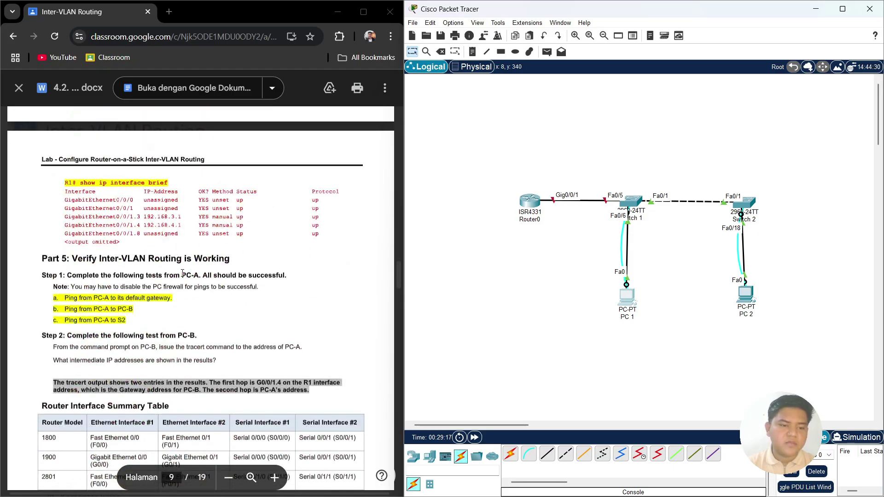
pyautogui.scroll(8, 182, 274)
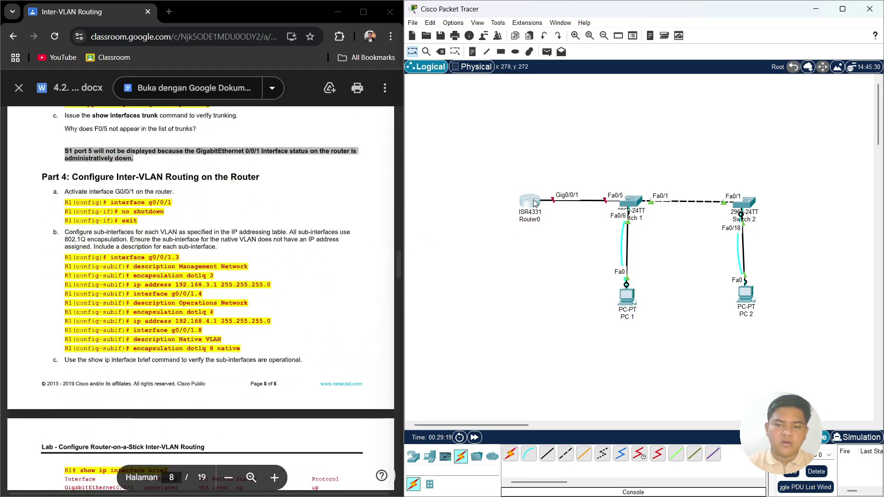
pyautogui.click(534, 203)
pyautogui.click(386, 117)
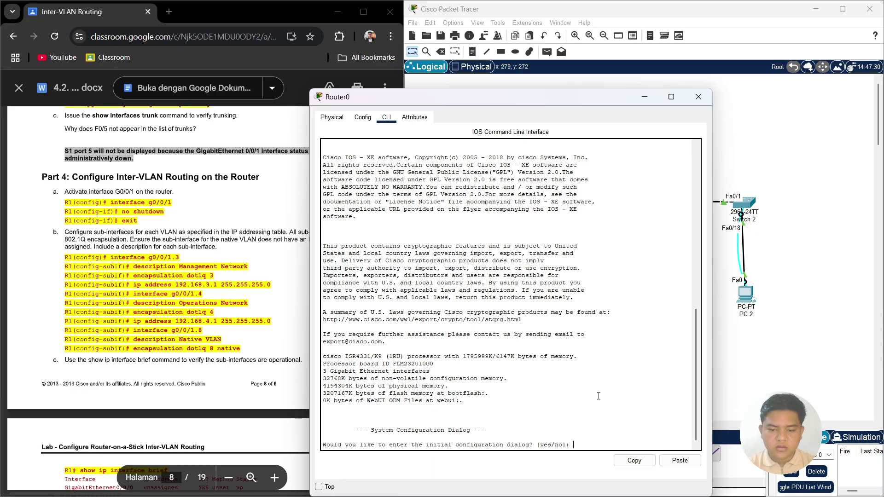
pyautogui.write('n')
pyautogui.press('Return')
pyautogui.press('Return')
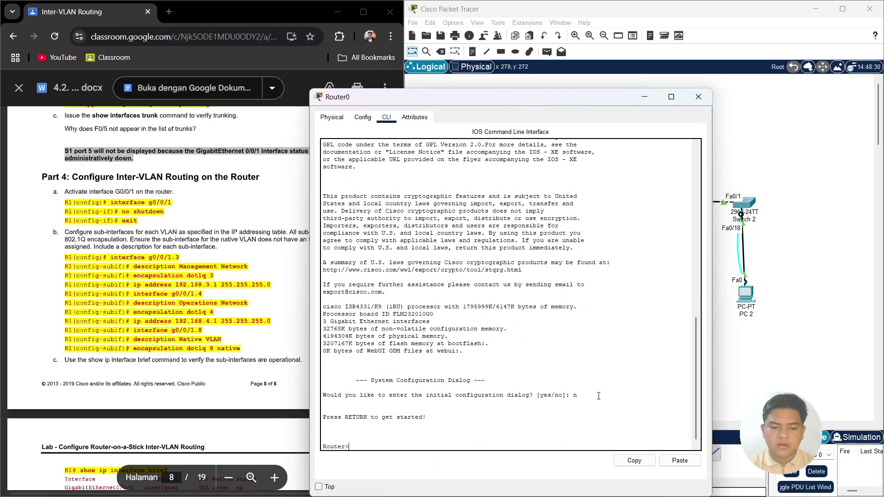
# - Try to enter global configuration mode from Router0's user EXEC prompt with config t and config terminal
pyautogui.write('config t')
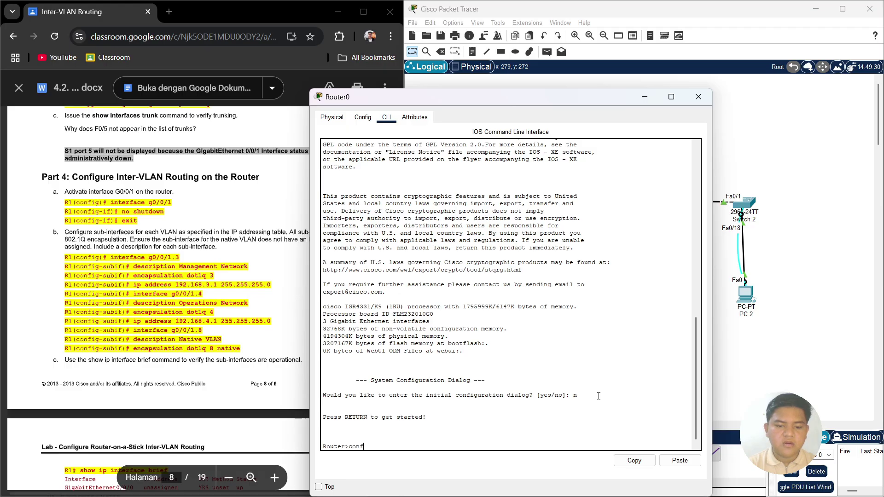
pyautogui.press('Return')
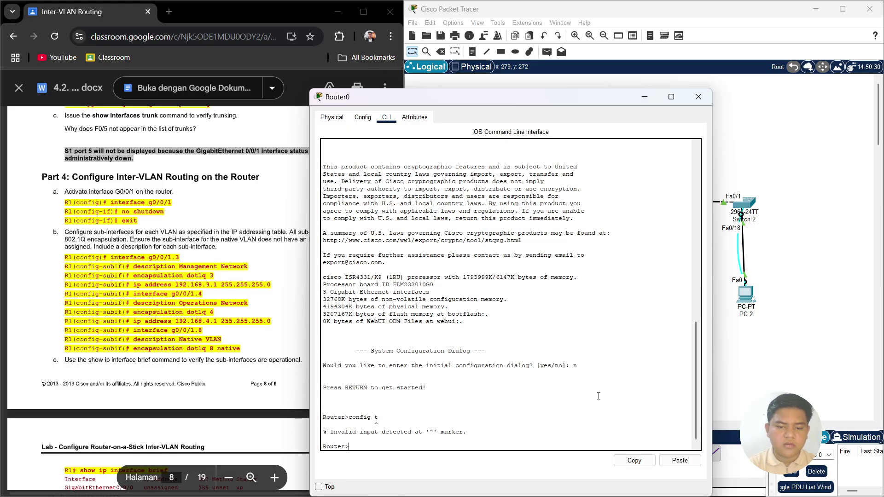
pyautogui.write('ci')
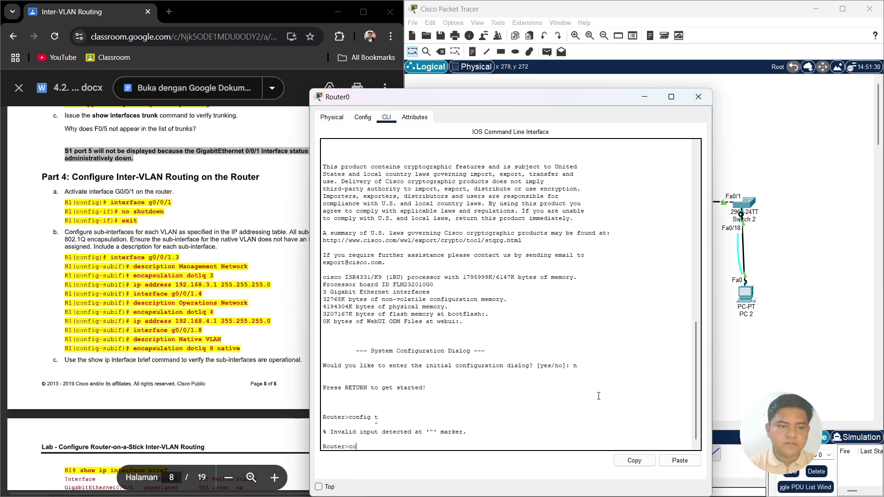
pyautogui.write('nfig t')
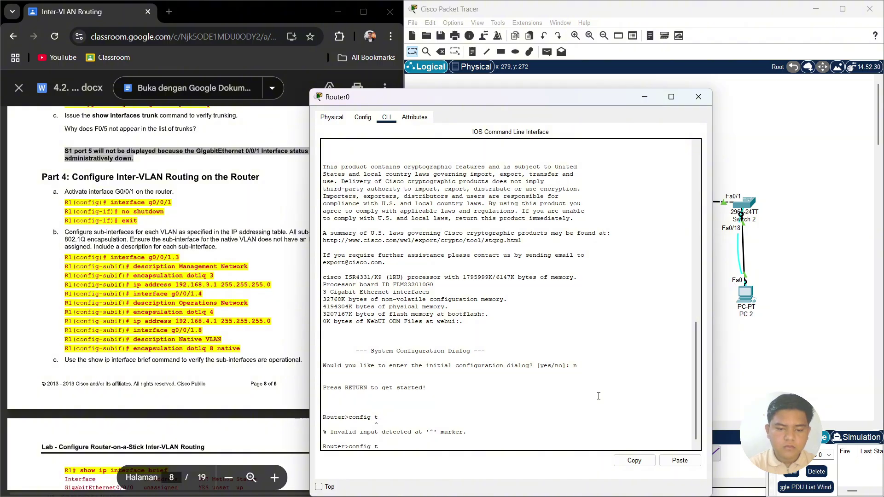
pyautogui.write('erminal')
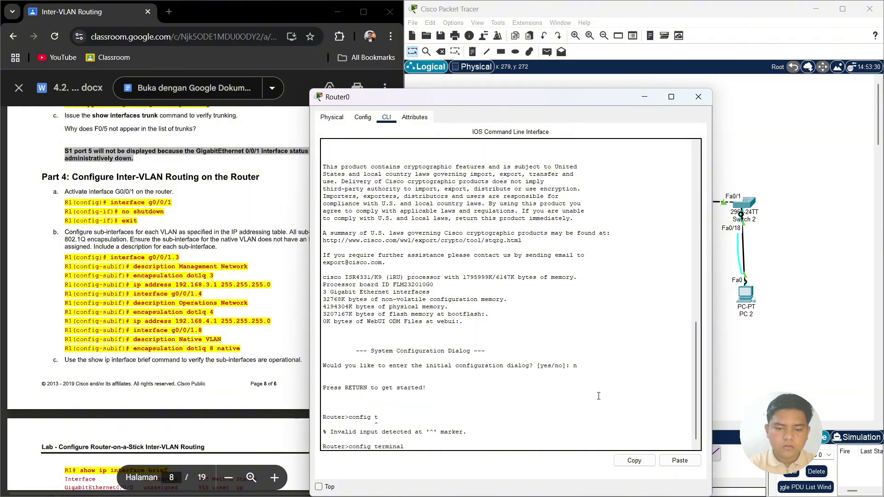
pyautogui.press('Return')
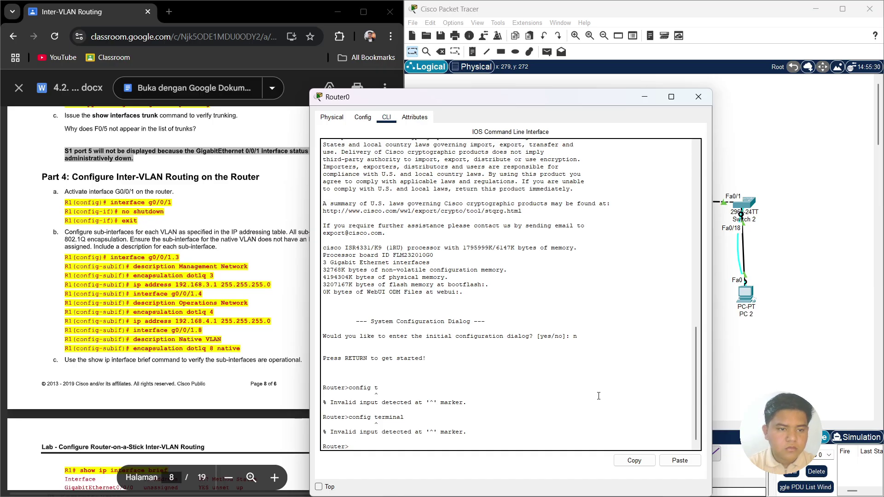
# - Enter privileged EXEC mode on Router0 with enable and open global configuration mode with config t
pyautogui.write('enab')
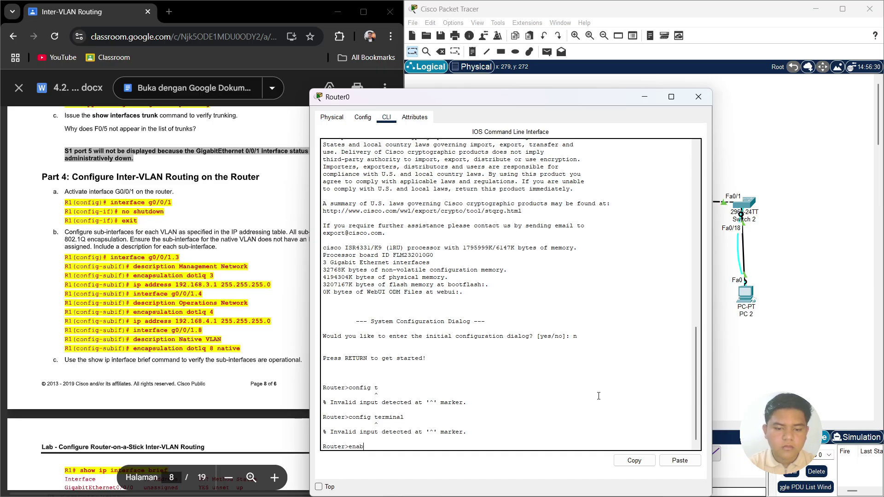
pyautogui.write('le')
pyautogui.press('Return')
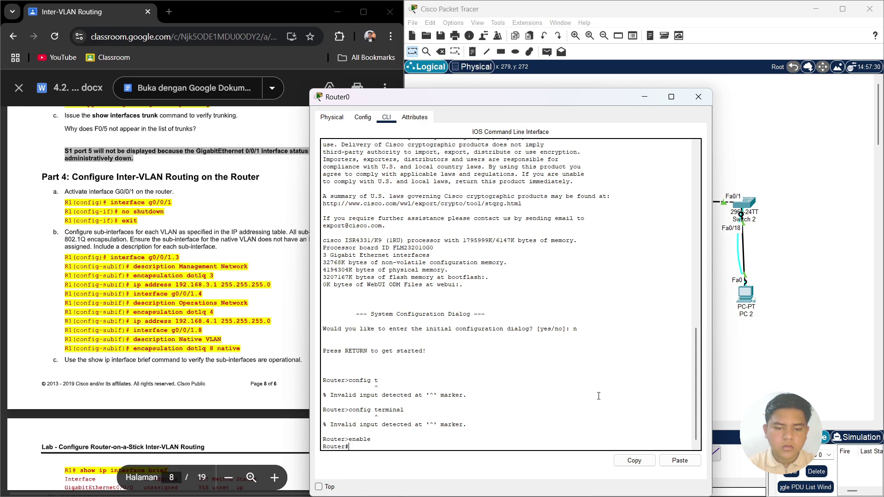
pyautogui.write('cco')
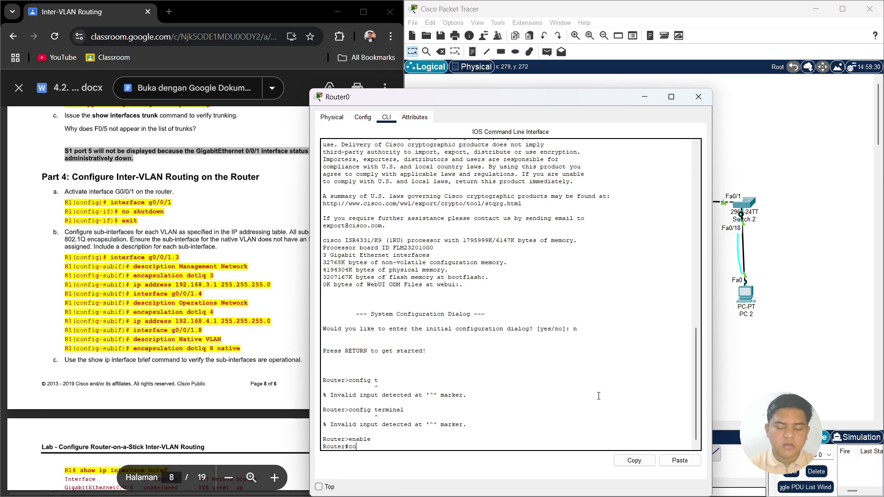
pyautogui.write('nd')
pyautogui.press('BackSpace')
pyautogui.write('fig t')
pyautogui.press('Return')
# - Enter interface g0/0/1 on Router0 and activate it with no shutdown
pyautogui.write('interface')
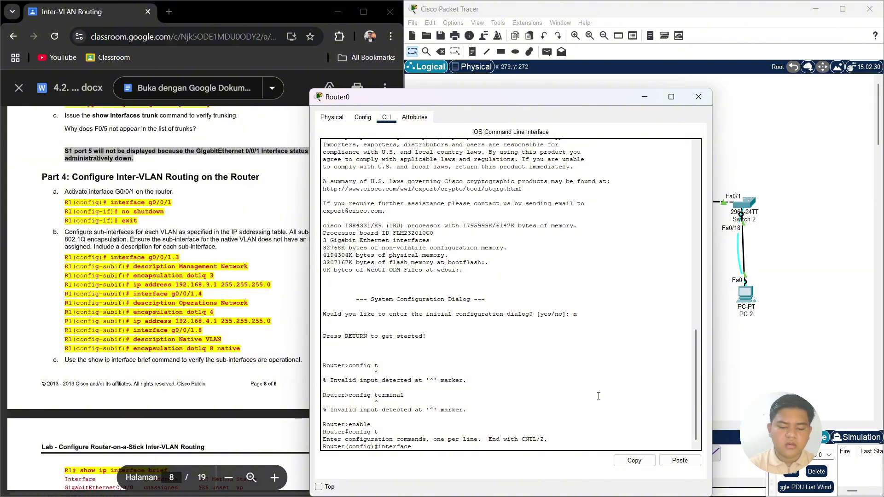
pyautogui.write(' g0/')
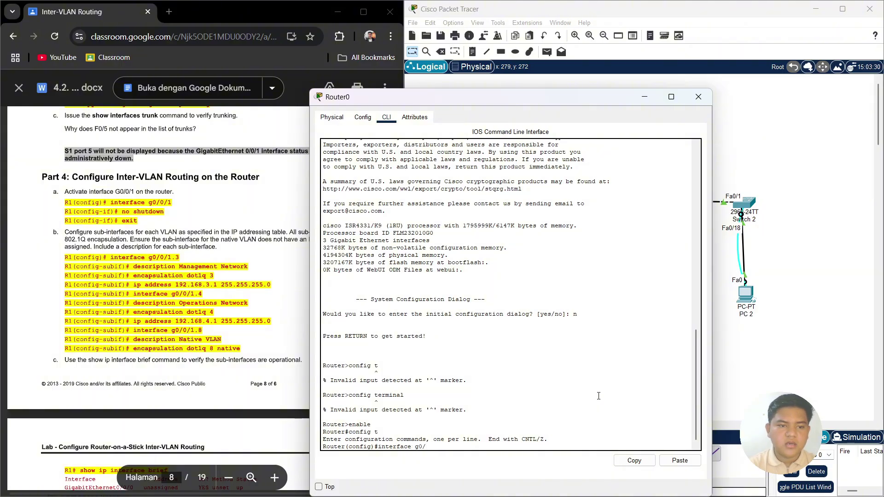
pyautogui.write('0/1')
pyautogui.press('Return')
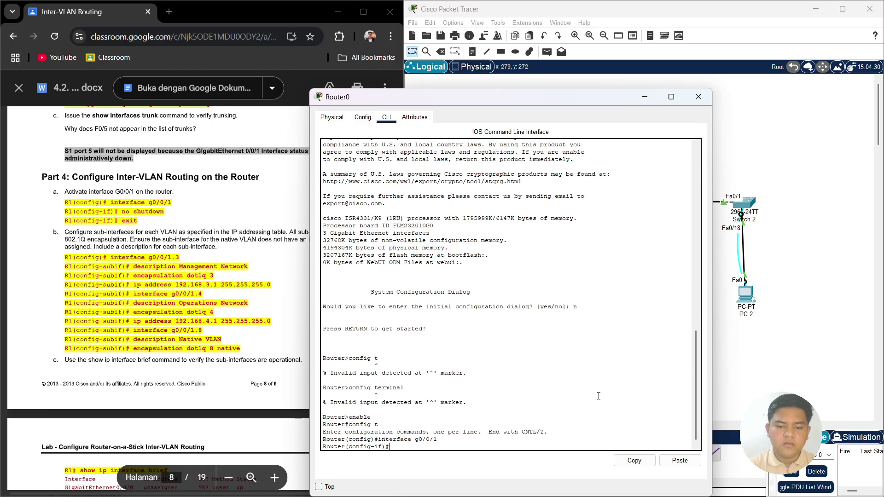
pyautogui.write('no shutdown')
pyautogui.press('Return')
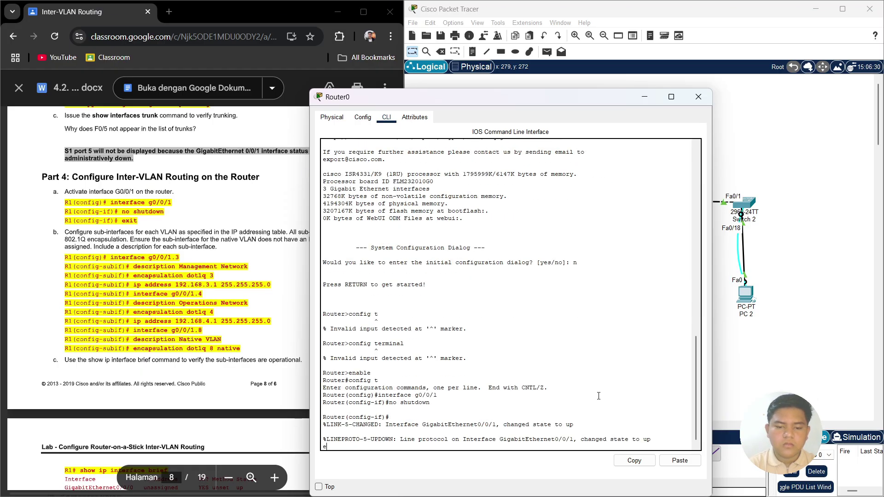
# - Exit interface configuration for G0/0/1 and create sub-interface g0/0/1.3 on the router
pyautogui.press('Return')
pyautogui.write('exit')
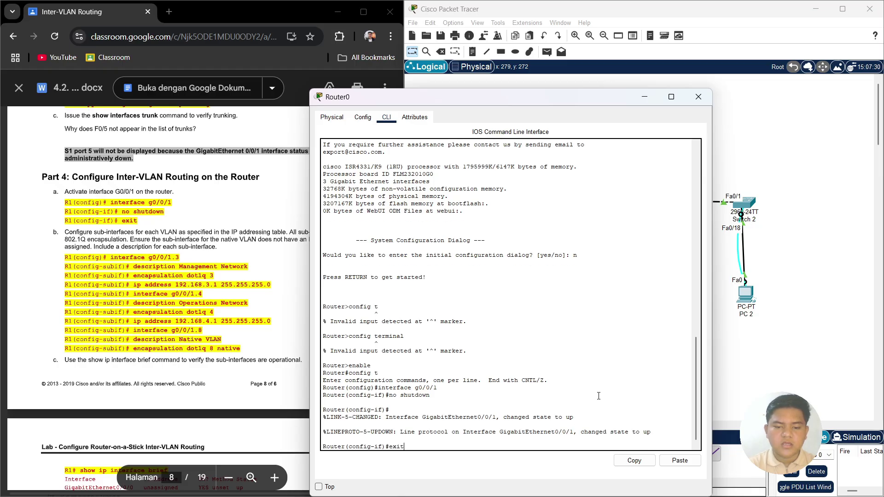
pyautogui.press('Return')
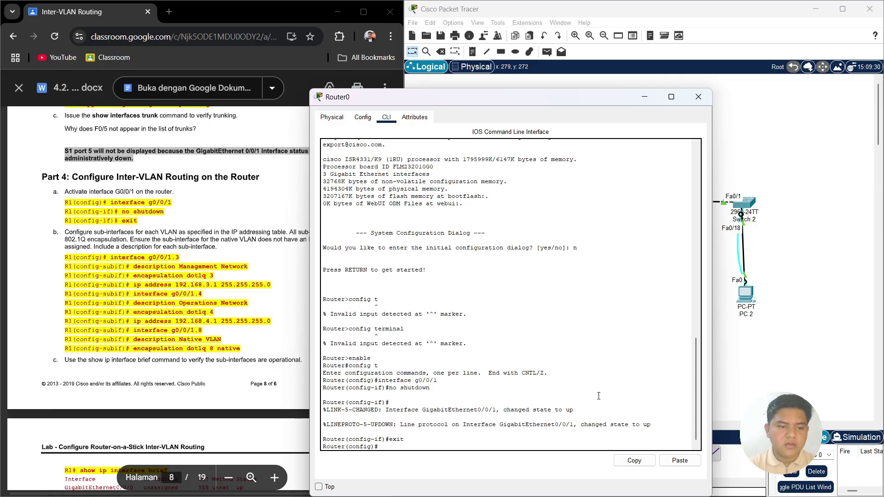
pyautogui.write('interface g0/0/1/')
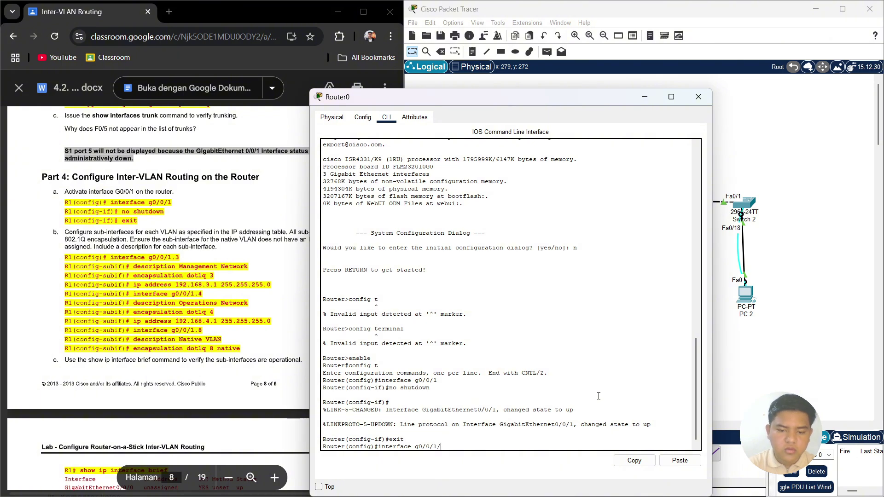
pyautogui.press('BackSpace')
pyautogui.write('.3')
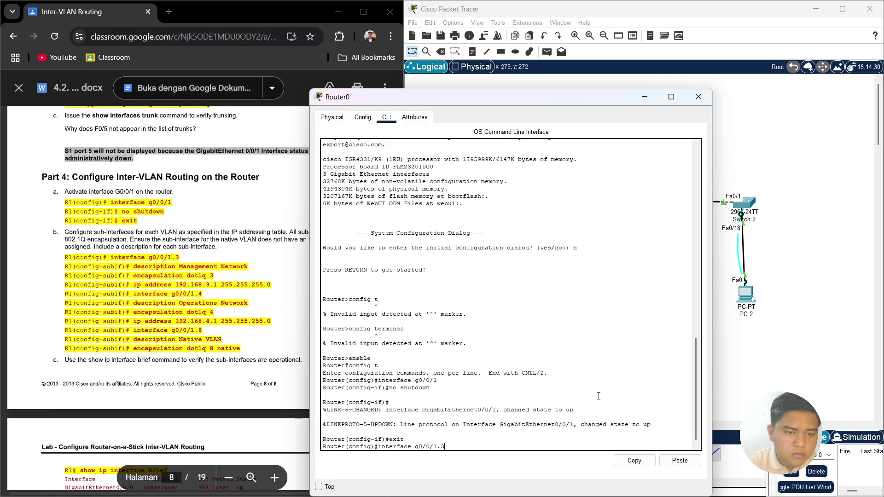
pyautogui.press('Return')
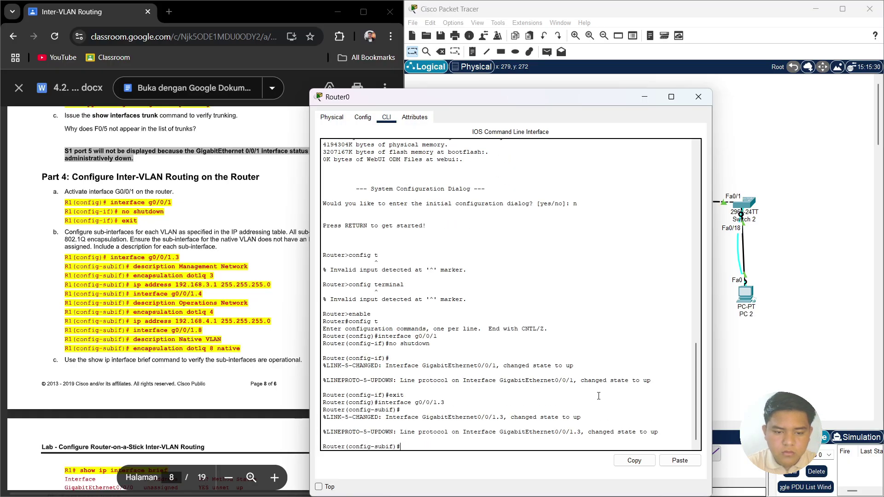
# - Set the description of sub-interface g0/0/1.3 to Management Network
pyautogui.write('desci')
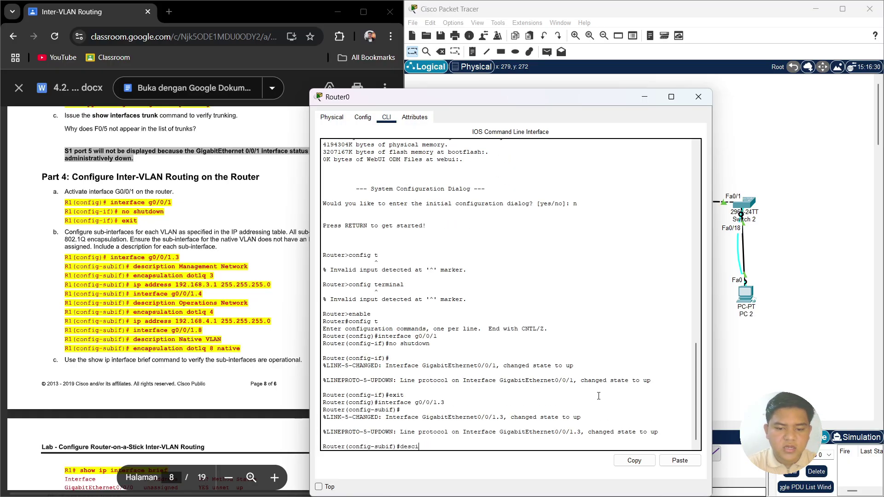
pyautogui.press('BackSpace')
pyautogui.press('BackSpace')
pyautogui.write('ripti')
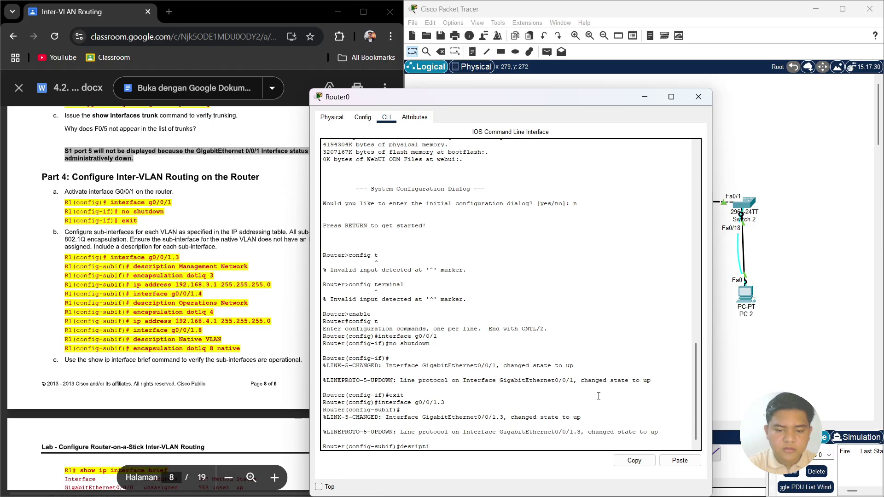
pyautogui.write('on')
pyautogui.press('BackSpace')
pyautogui.press('BackSpace')
pyautogui.press('BackSpace')
pyautogui.press('BackSpace')
pyautogui.press('BackSpace')
pyautogui.press('BackSpace')
pyautogui.press('BackSpace')
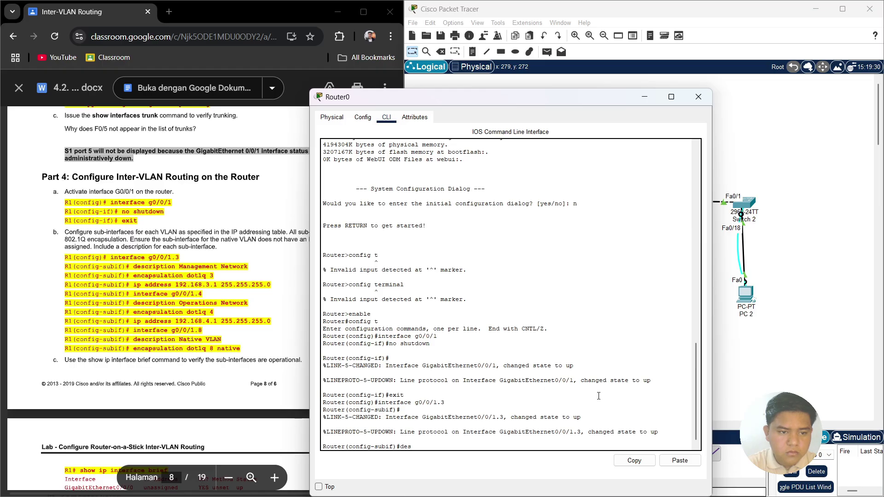
pyautogui.write('cript')
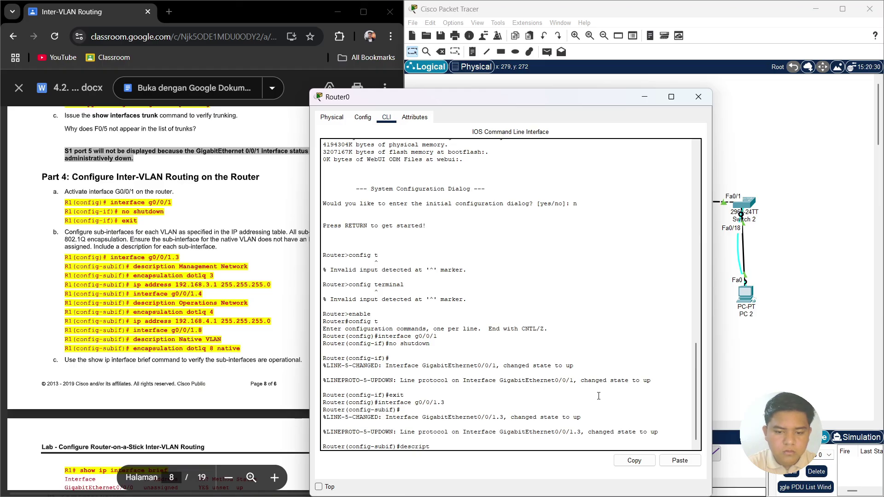
pyautogui.write('io')
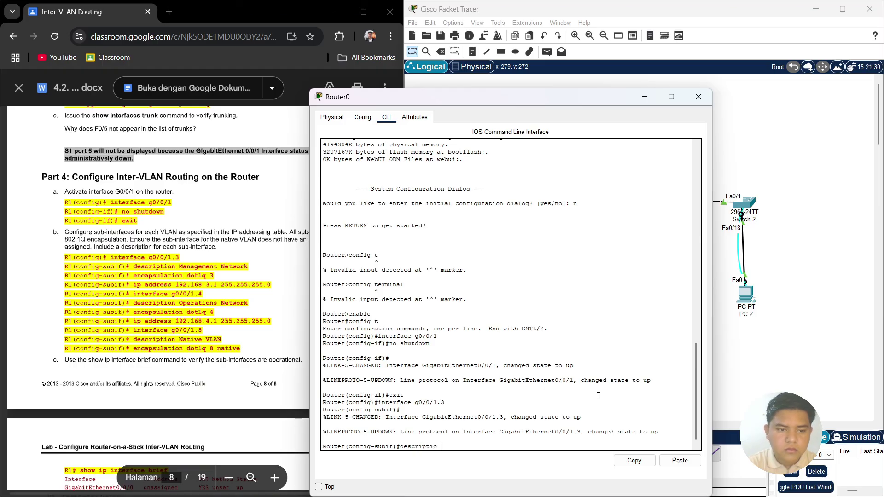
pyautogui.write(' Management Net')
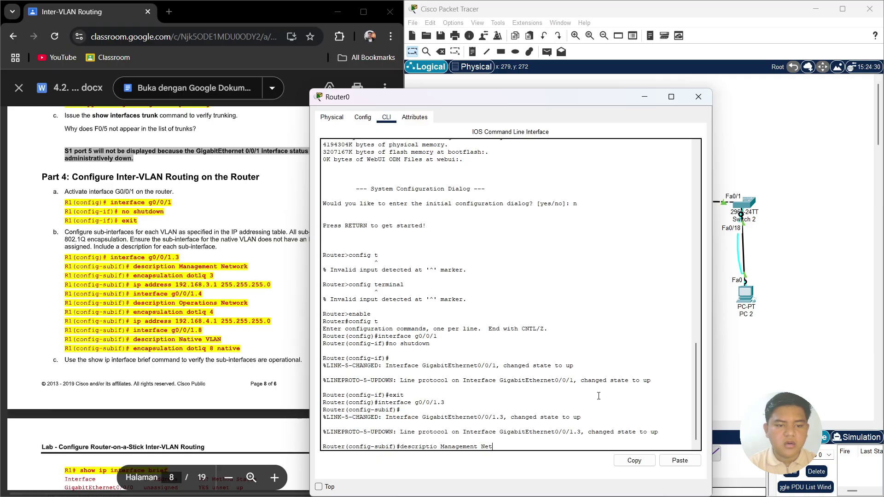
pyautogui.write('work')
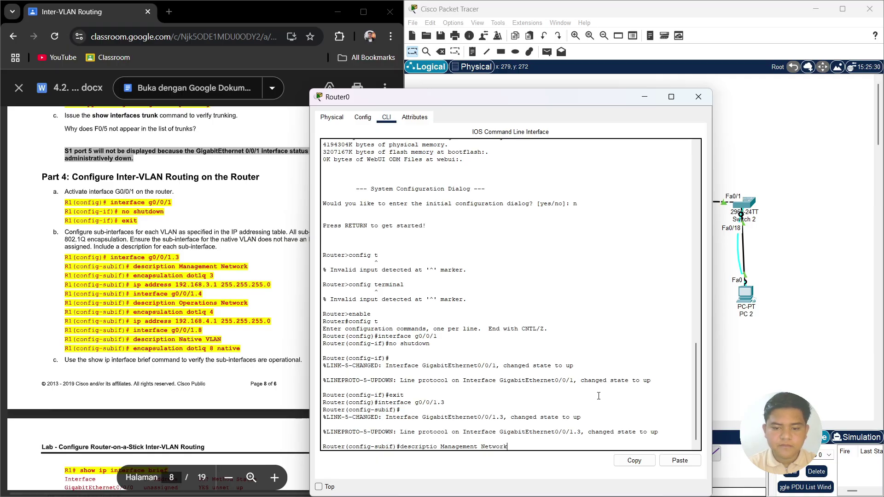
pyautogui.press('Return')
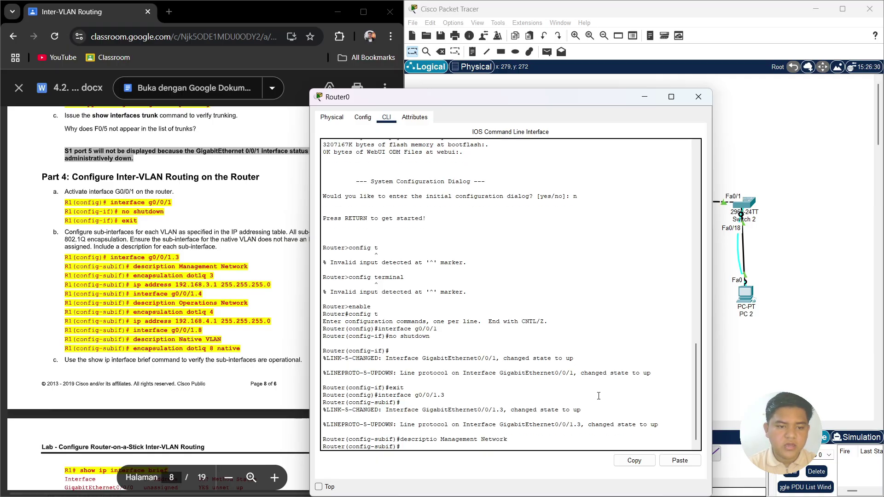
# - Apply 802.1Q encapsulation for VLAN 3 to sub-interface g0/0/1.3 with encapsulation dot1q 3
pyautogui.write('e')
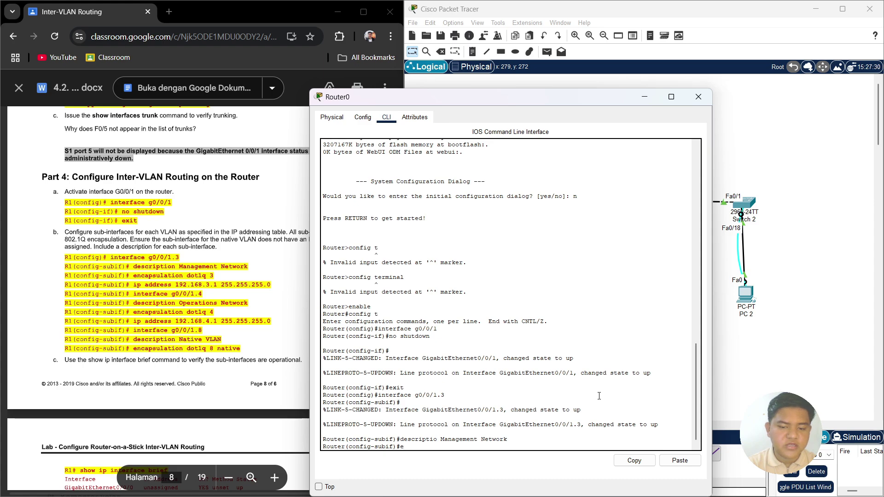
pyautogui.write('ncapsu')
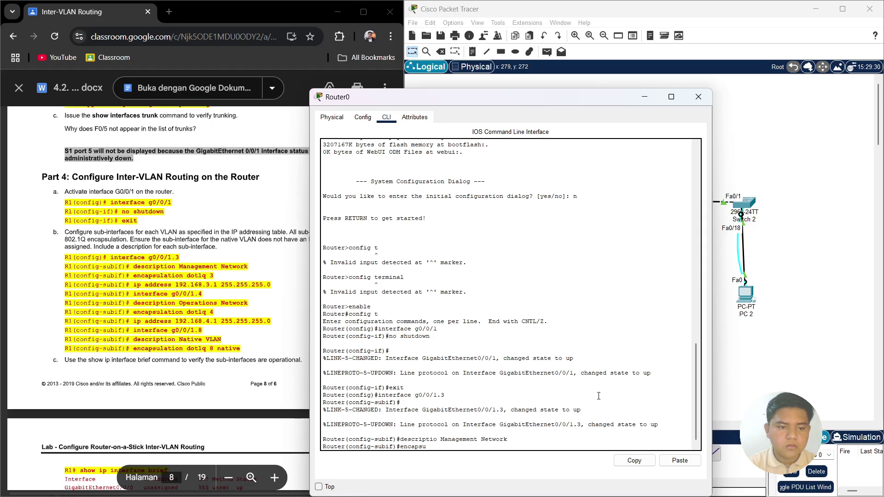
pyautogui.write('latio')
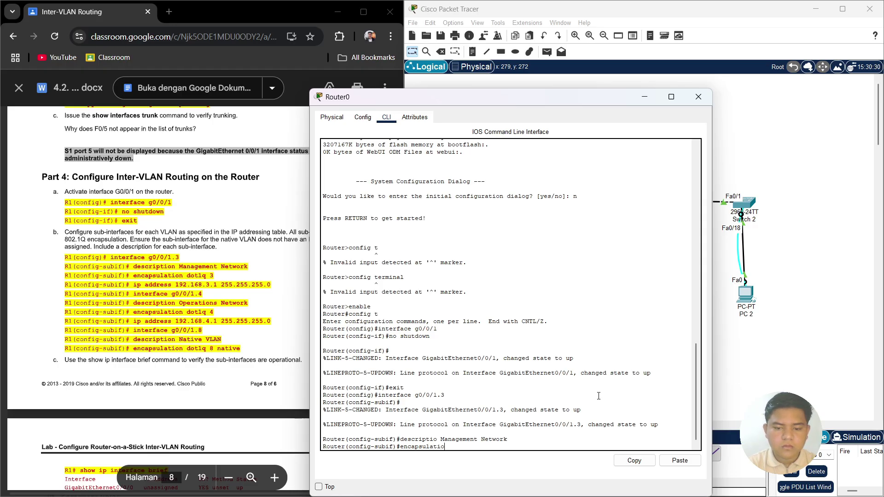
pyautogui.write('n dot')
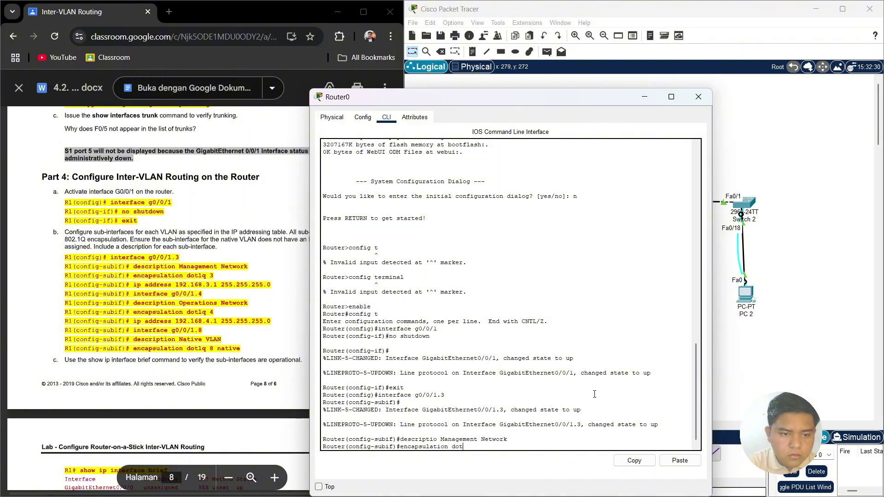
pyautogui.write('1q')
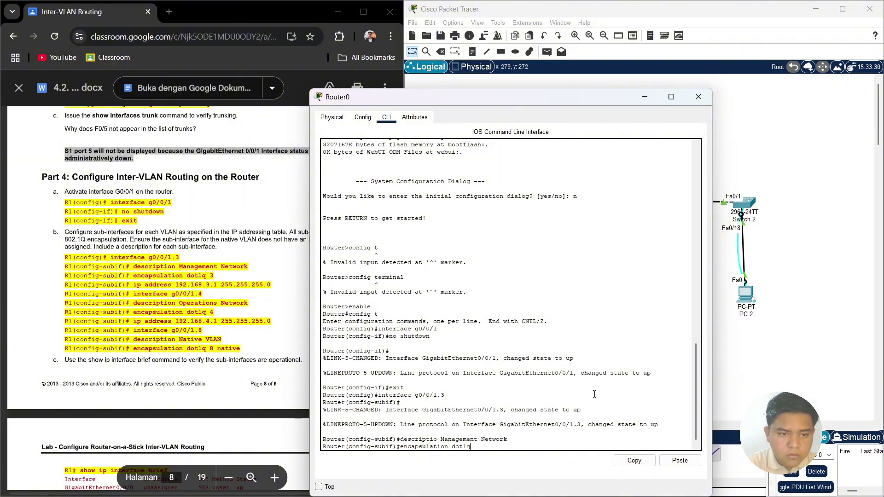
pyautogui.write(' 3')
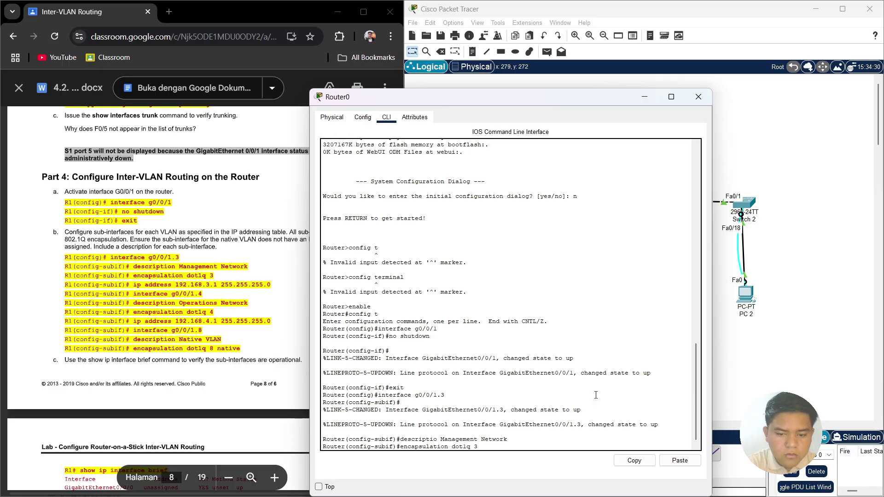
pyautogui.press('Return')
# - Assign IP address 192.168.3.1 with subnet mask 255.255.255.0 to sub-interface g0/0/1.3
pyautogui.write('ip')
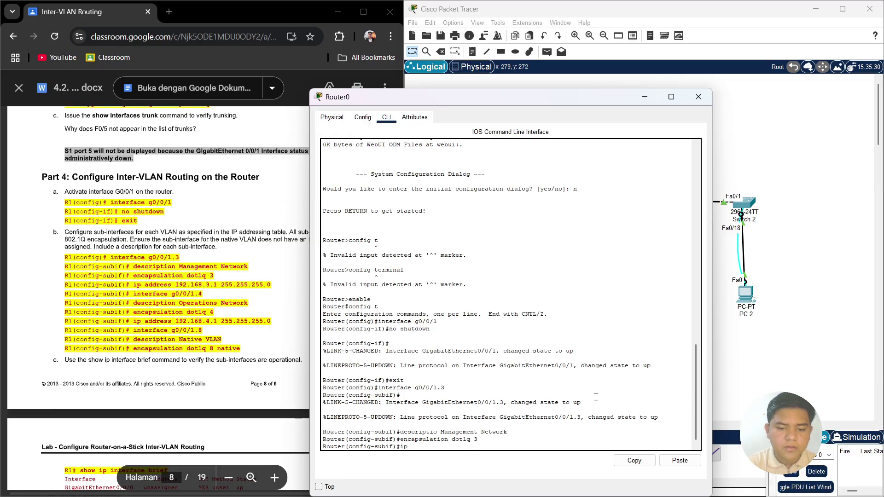
pyautogui.write(' address 1')
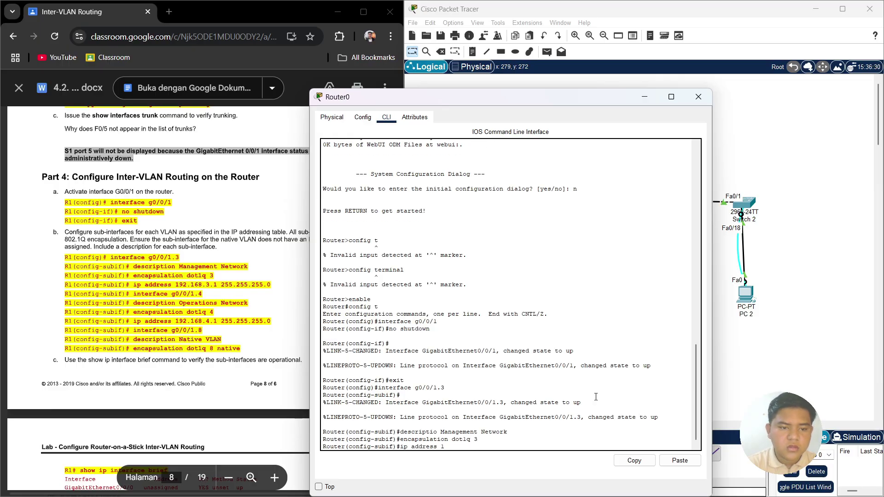
pyautogui.write('92.168.')
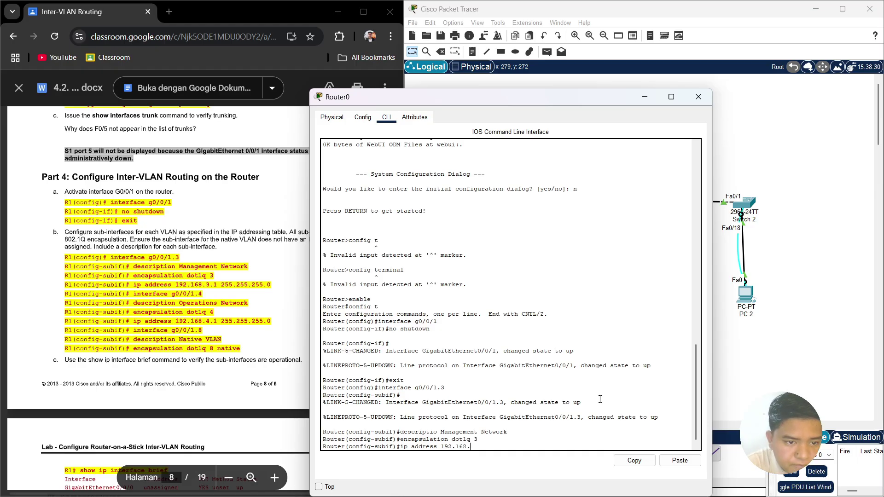
pyautogui.write('3.1')
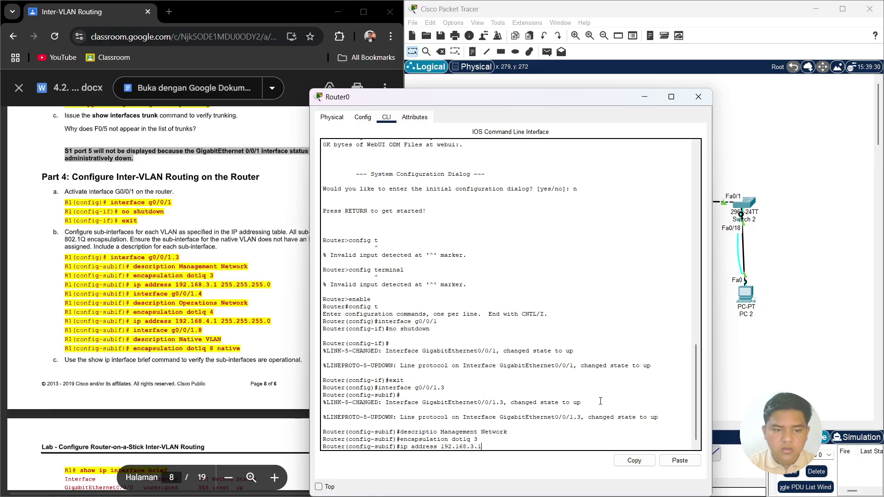
pyautogui.write(' 255.255')
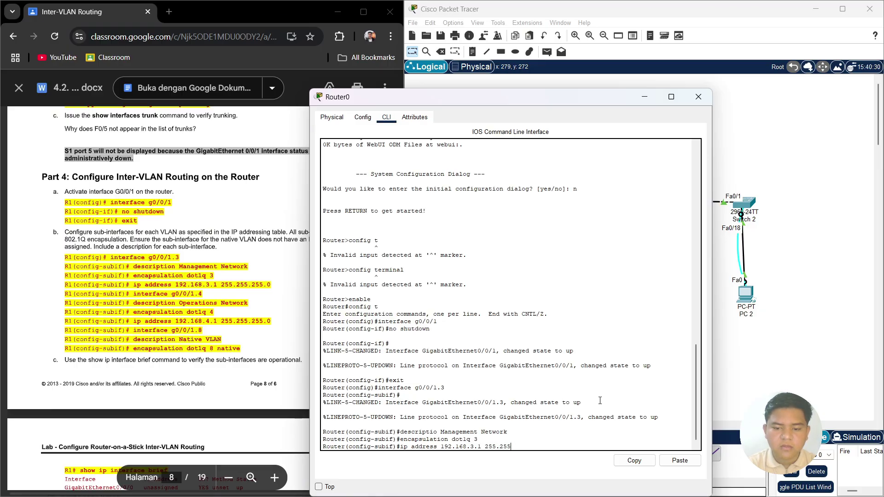
pyautogui.write('.255')
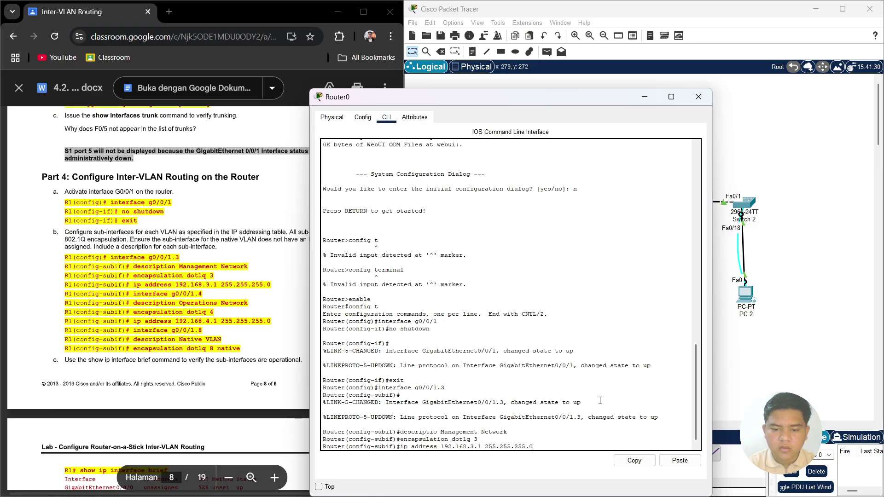
pyautogui.write('.0')
pyautogui.press('Return')
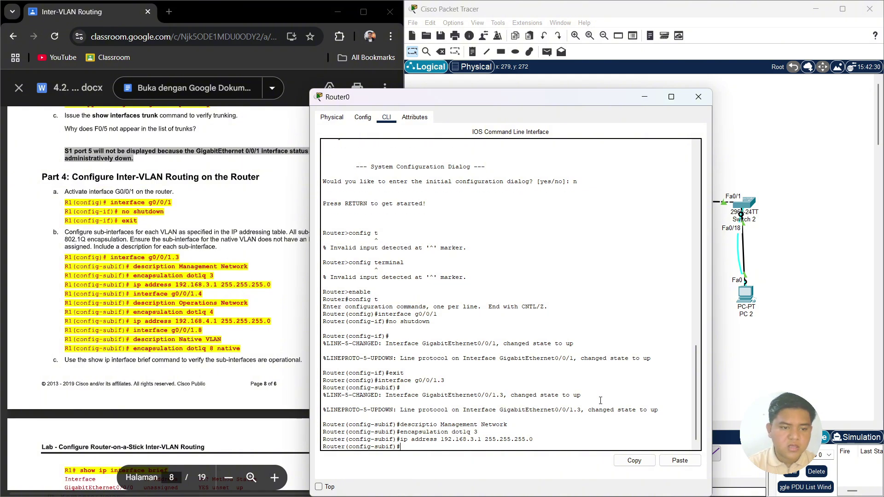
# - Create sub-interface g0/0/1.4 on the router and enter its configuration mode
pyautogui.write('interfa')
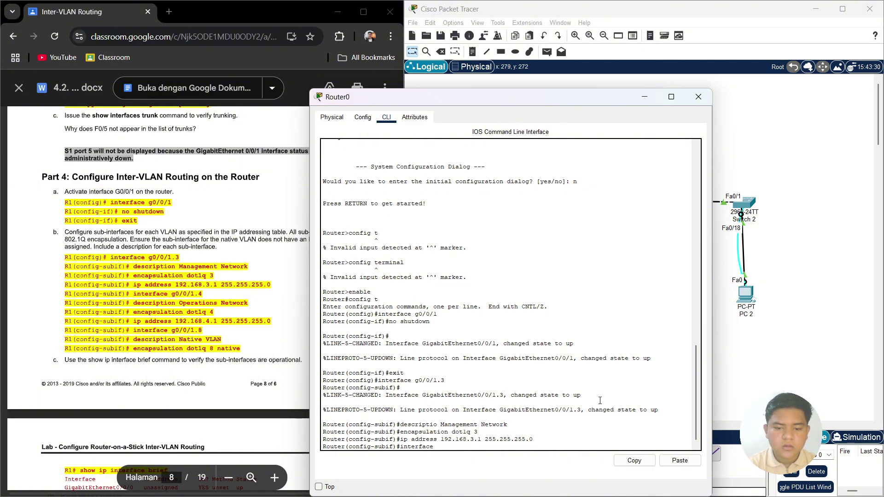
pyautogui.write('ce g0/')
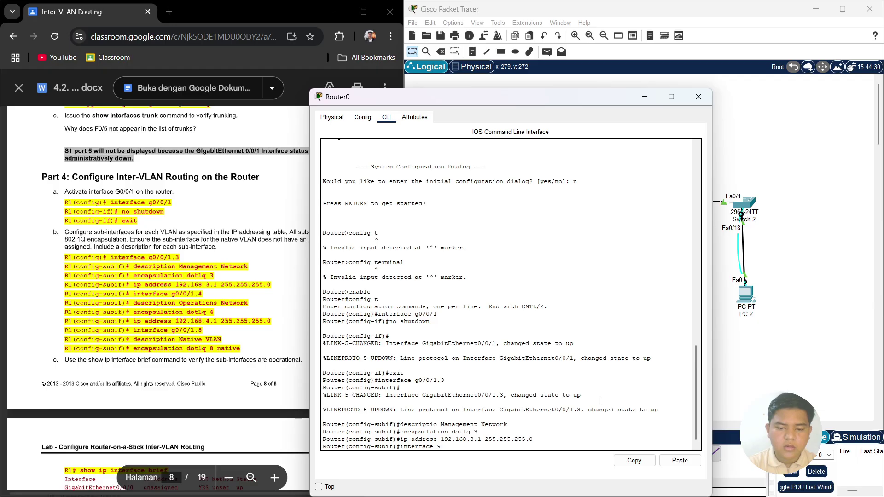
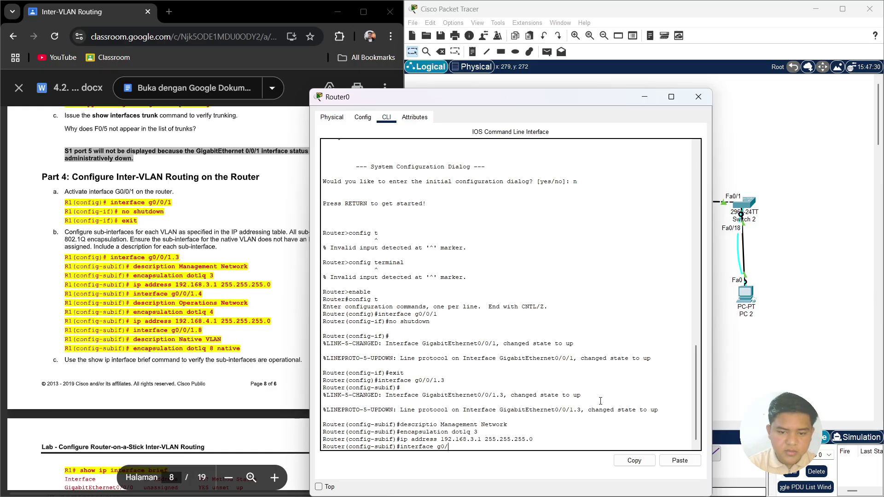
pyautogui.write('0/1.4')
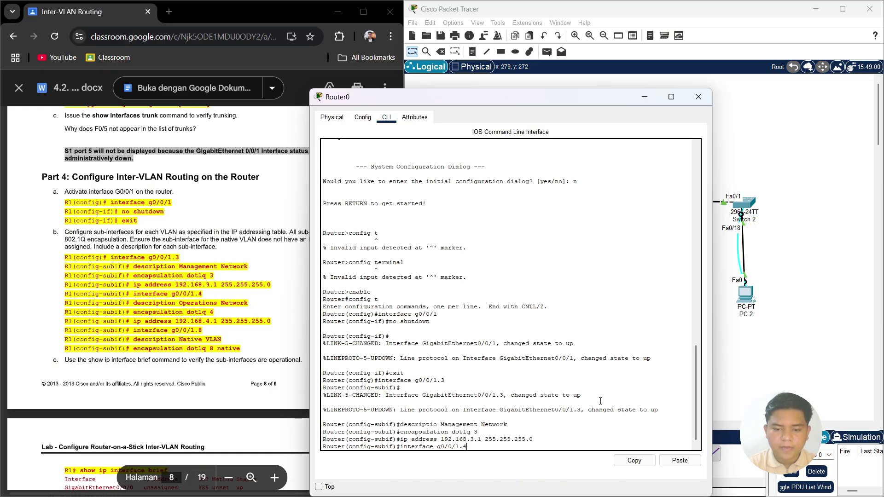
pyautogui.press('Return')
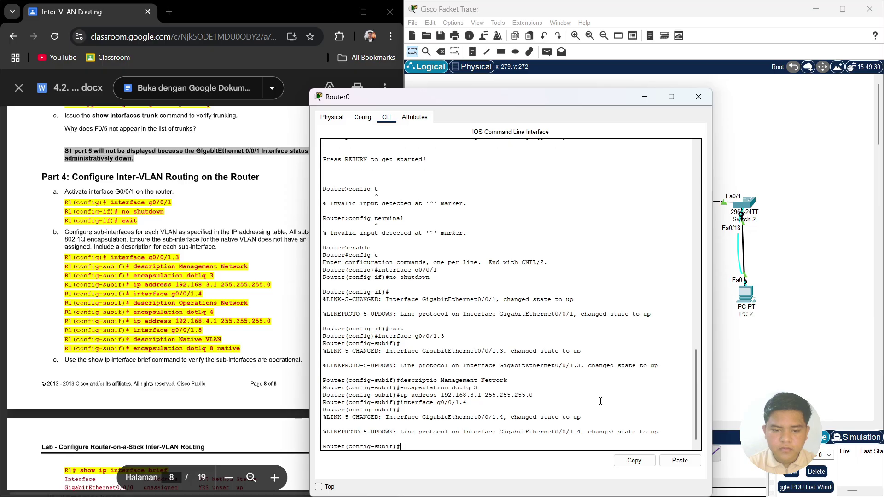
# - Try to set the description of sub-interface g0/0/1.4 with the command descripton Operations Network
pyautogui.write('d')
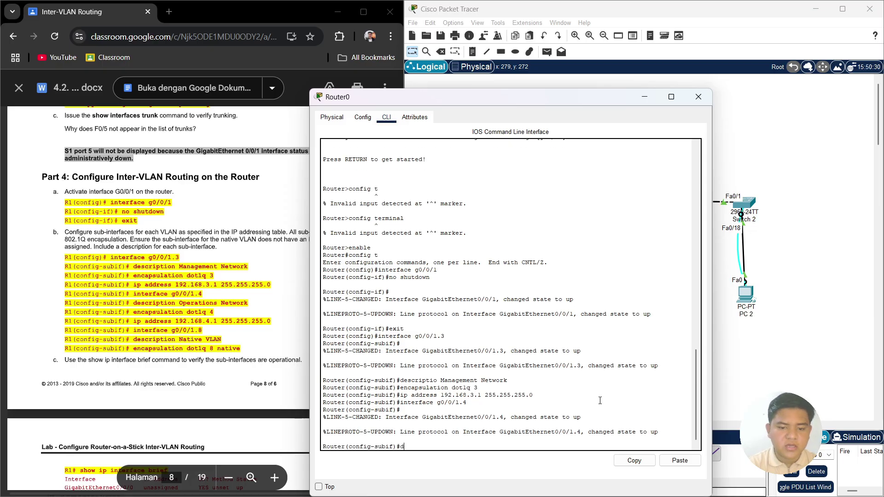
pyautogui.write('escri')
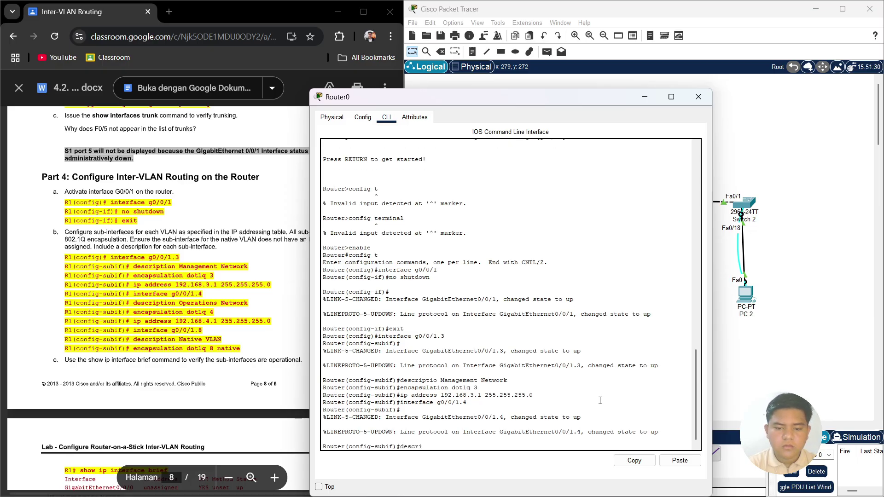
pyautogui.write('ptoon')
pyautogui.press('BackSpace')
pyautogui.press('BackSpace')
pyautogui.press('BackSpace')
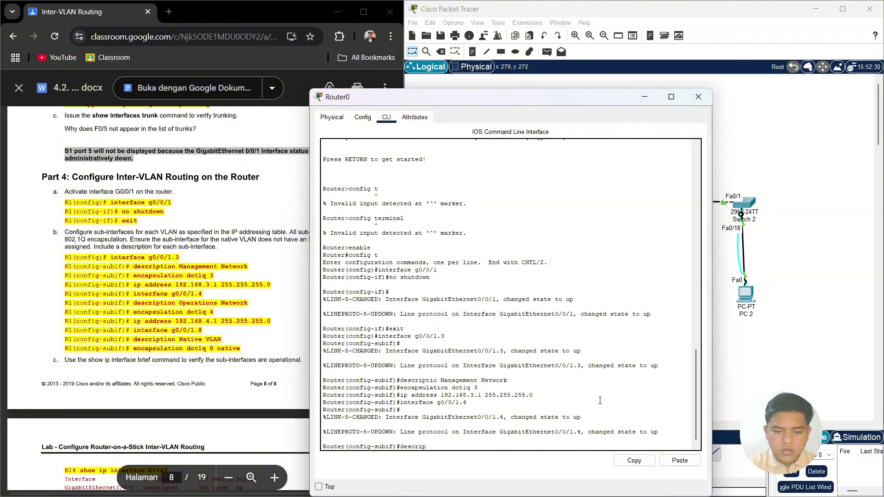
pyautogui.press('BackSpace')
pyautogui.press('BackSpace')
pyautogui.press('BackSpace')
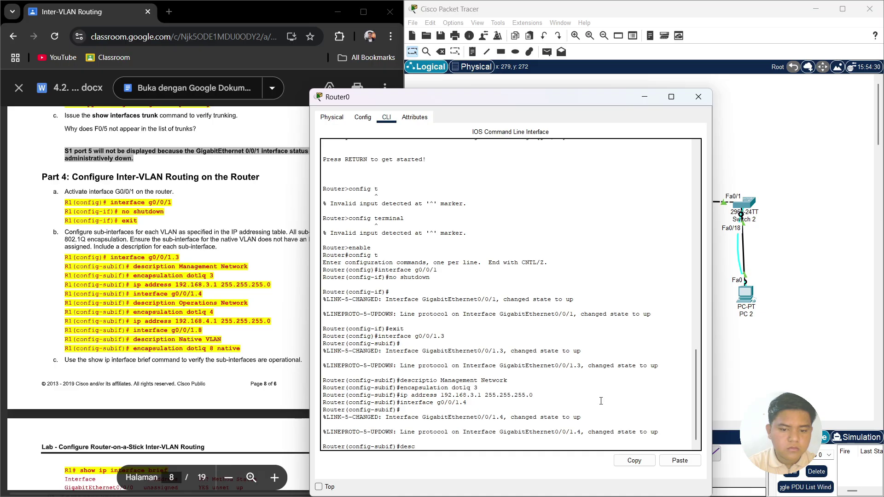
pyautogui.write('ri')
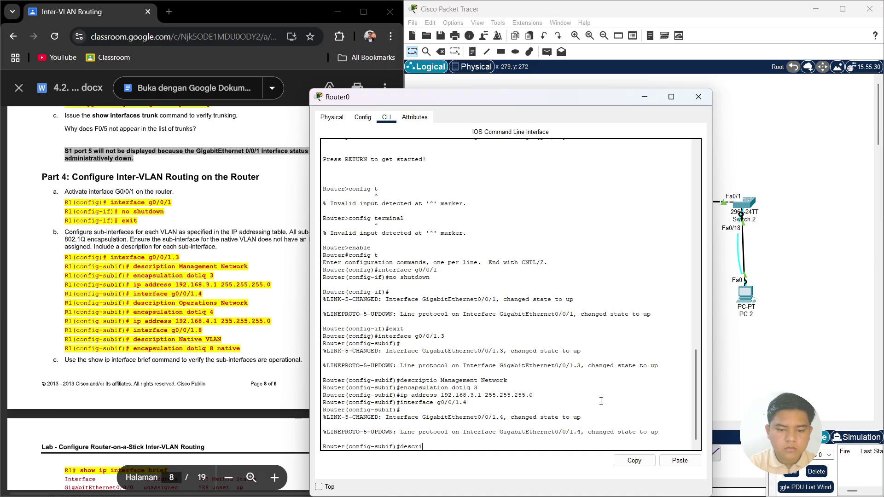
pyautogui.write('pton Operatii')
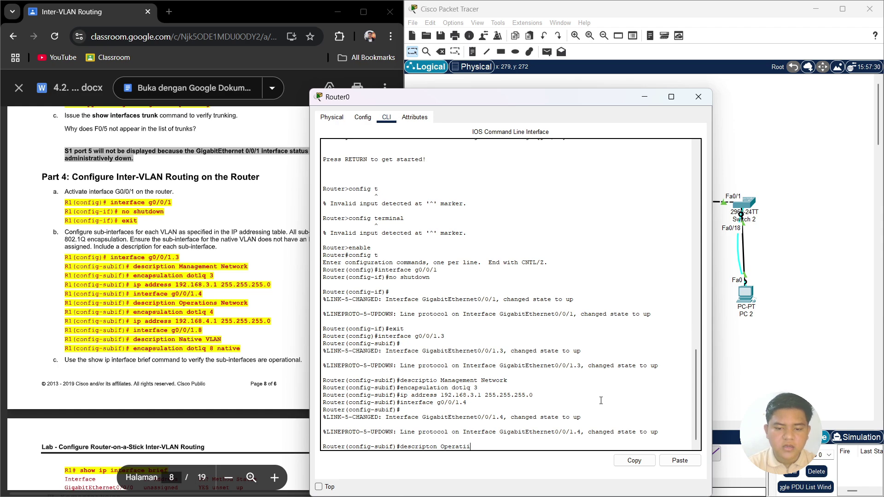
pyautogui.press('BackSpace')
pyautogui.press('BackSpace')
pyautogui.write('ion')
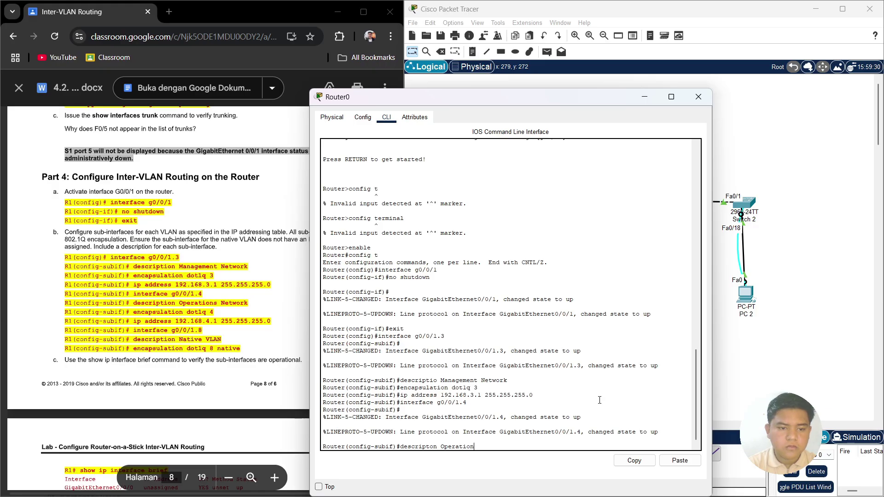
pyautogui.write('s Nwt')
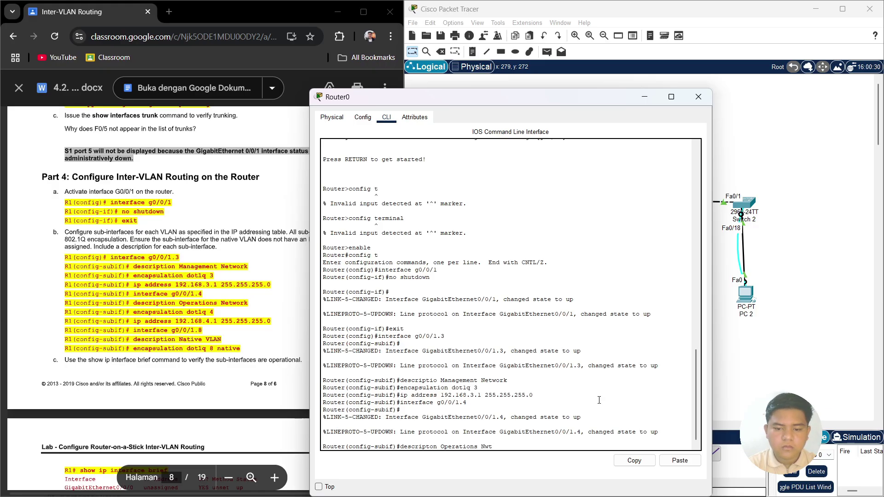
pyautogui.press('BackSpace')
pyautogui.press('BackSpace')
pyautogui.write('etwor')
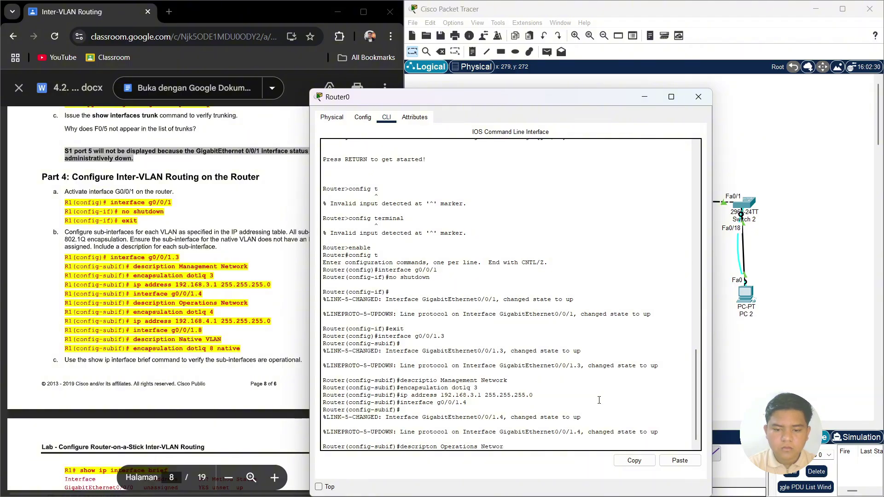
pyautogui.write('k')
pyautogui.press('Return')
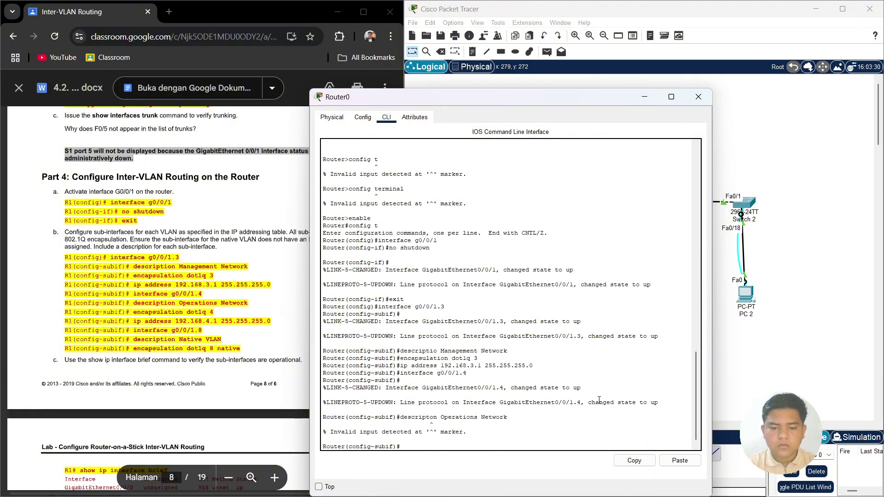
# - Correct the command to description Operations Network and apply it to sub-interface g0/0/1.4
pyautogui.press('Up')
pyautogui.press('BackSpace')
pyautogui.press('BackSpace')
pyautogui.press('BackSpace')
pyautogui.press('BackSpace')
pyautogui.press('BackSpace')
pyautogui.press('BackSpace')
pyautogui.press('BackSpace')
pyautogui.press('BackSpace')
pyautogui.press('BackSpace')
pyautogui.press('BackSpace')
pyautogui.press('BackSpace')
pyautogui.press('BackSpace')
pyautogui.press('BackSpace')
pyautogui.press('BackSpace')
pyautogui.press('BackSpace')
pyautogui.press('BackSpace')
pyautogui.press('BackSpace')
pyautogui.press('BackSpace')
pyautogui.press('BackSpace')
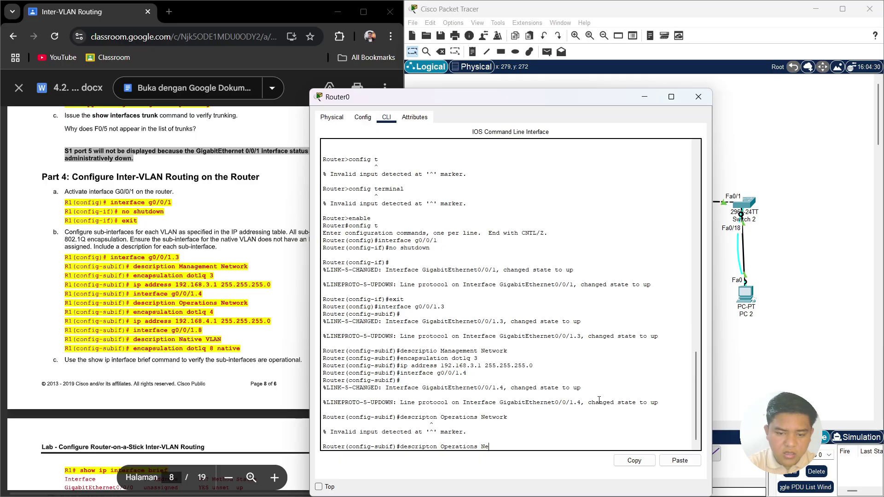
pyautogui.press('BackSpace')
pyautogui.press('BackSpace')
pyautogui.press('BackSpace')
pyautogui.press('BackSpace')
pyautogui.press('BackSpace')
pyautogui.press('BackSpace')
pyautogui.press('BackSpace')
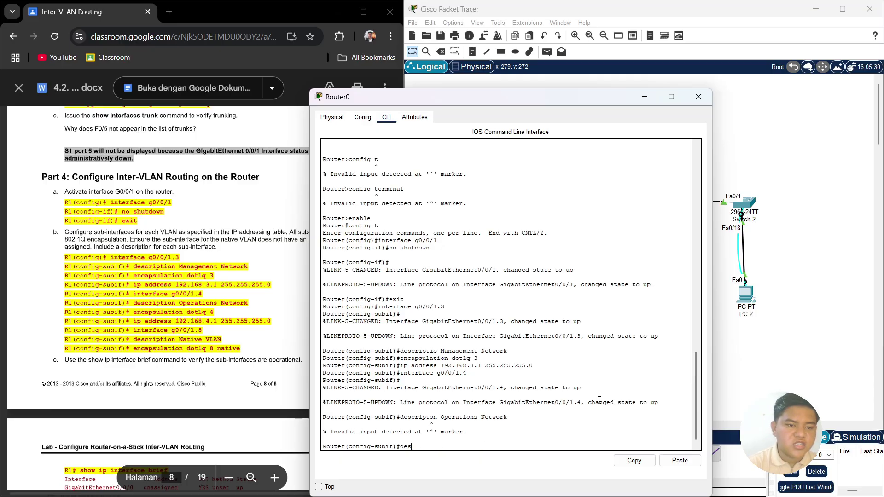
pyautogui.write('c')
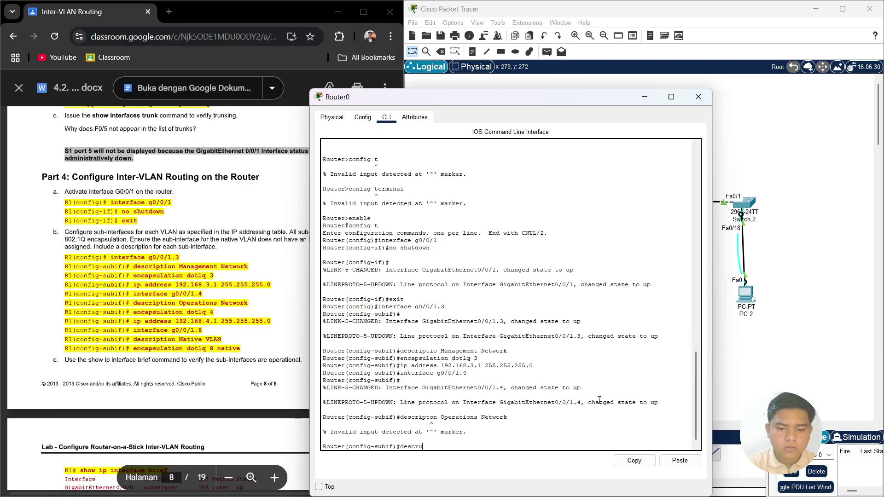
pyautogui.write('rip')
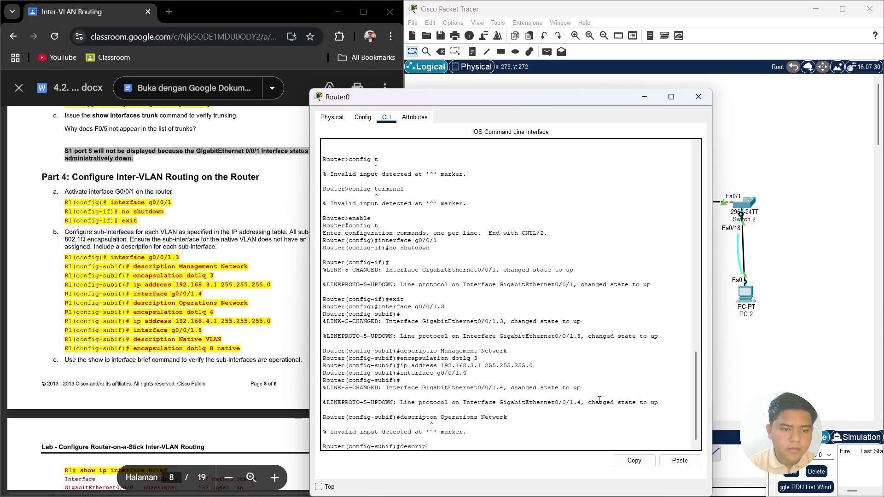
pyautogui.write('t')
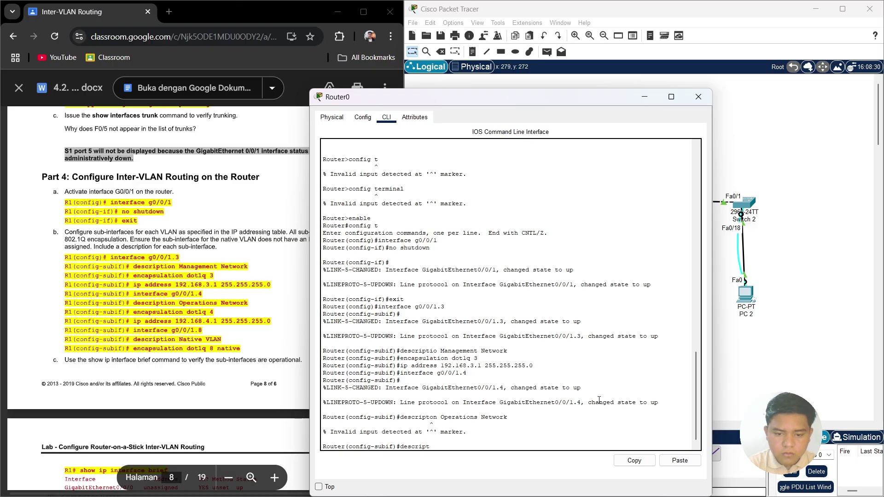
pyautogui.write('ion')
pyautogui.write('Ope')
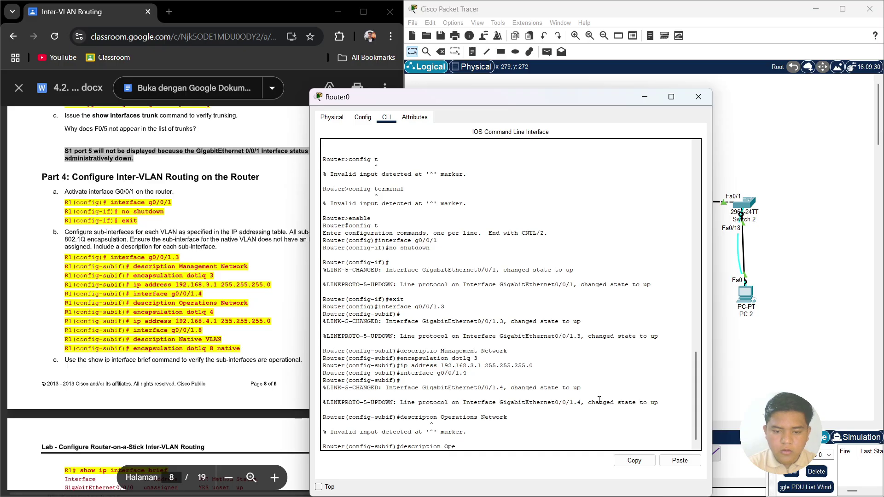
pyautogui.write('ratio')
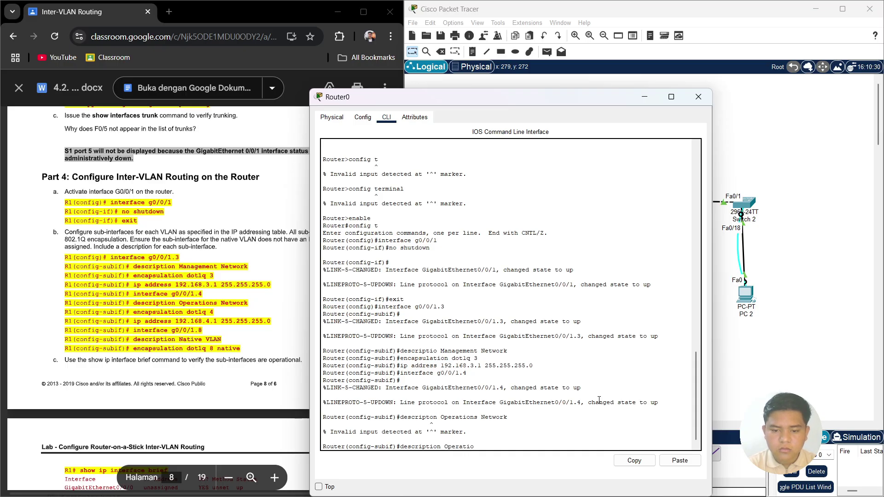
pyautogui.write('ns Nwet')
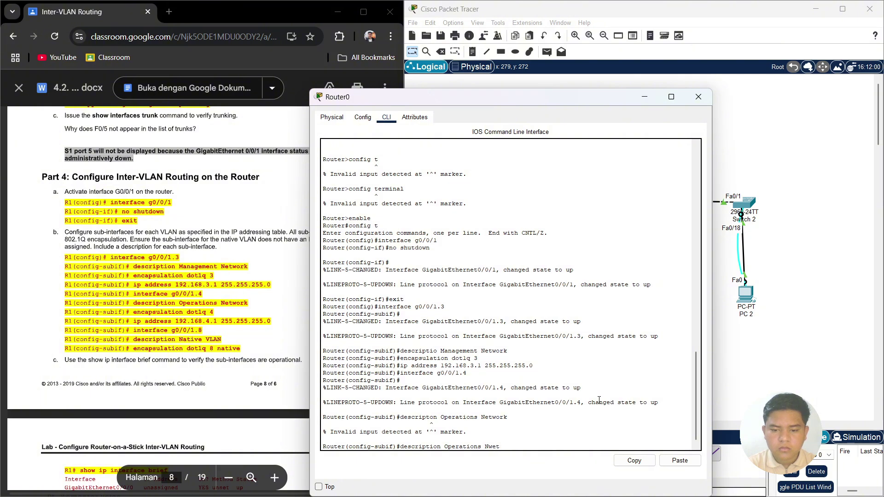
pyautogui.press('BackSpace')
pyautogui.write('eteor')
pyautogui.press('BackSpace')
pyautogui.press('BackSpace')
pyautogui.press('BackSpace')
pyautogui.press('BackSpace')
pyautogui.write('work')
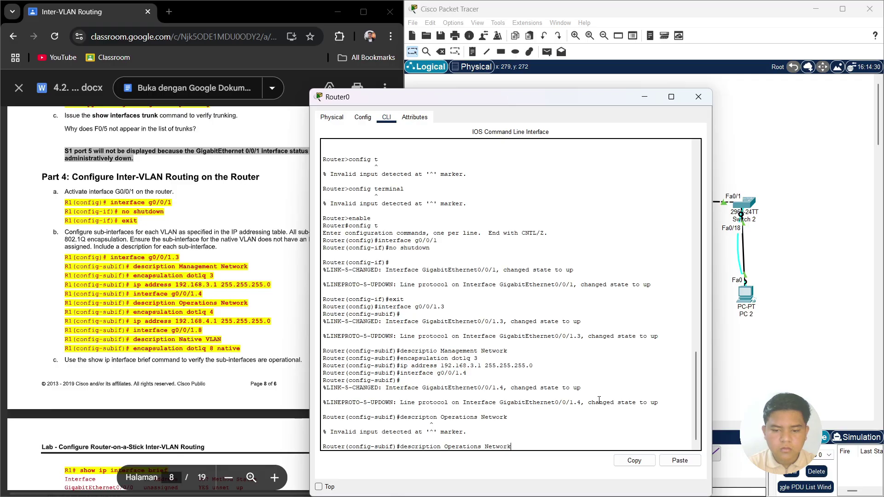
pyautogui.press('Return')
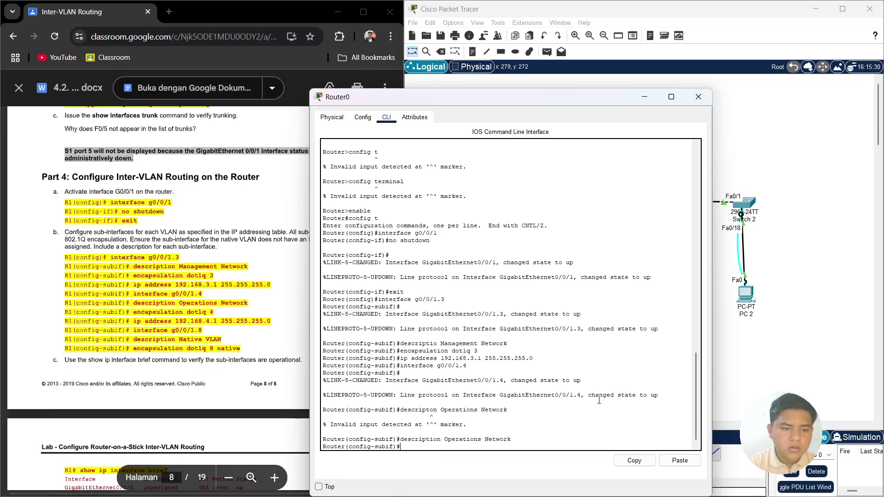
# - Apply 802.1Q encapsulation for VLAN 4 to sub-interface g0/0/1.4 with encapsulation dot1q 4
pyautogui.write('enca')
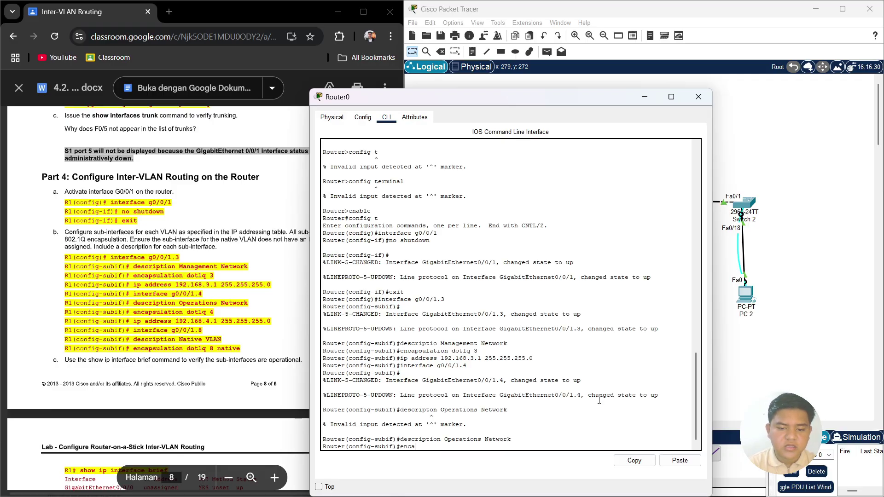
pyautogui.write('psulation')
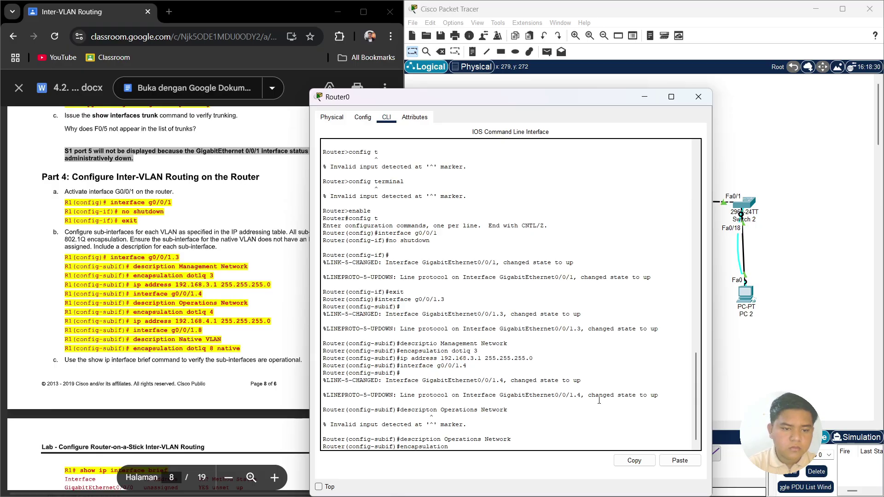
pyautogui.write(' dot')
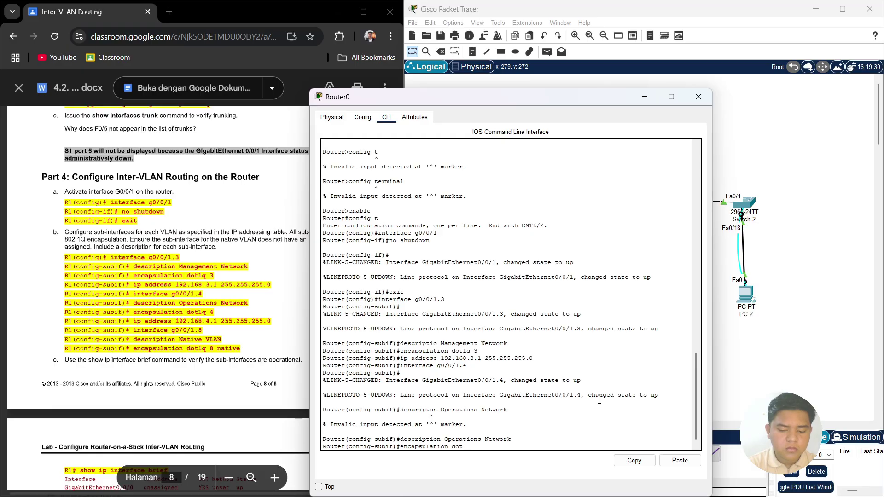
pyautogui.write('l')
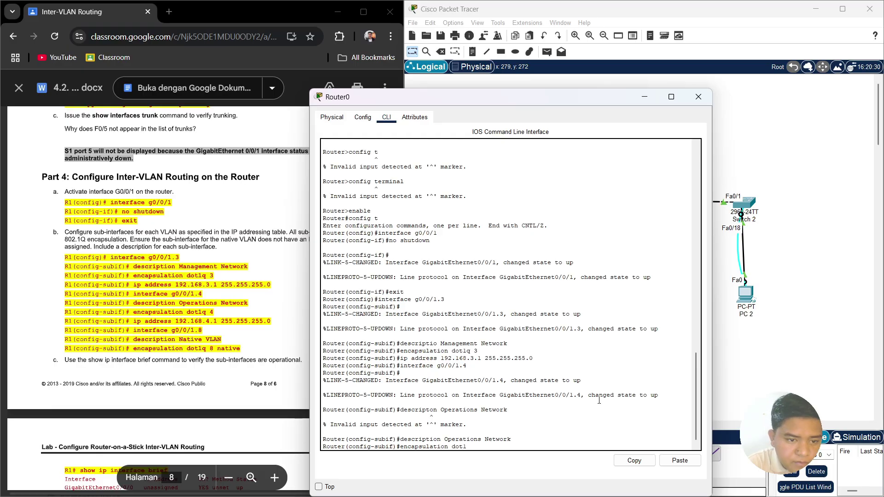
pyautogui.write('q')
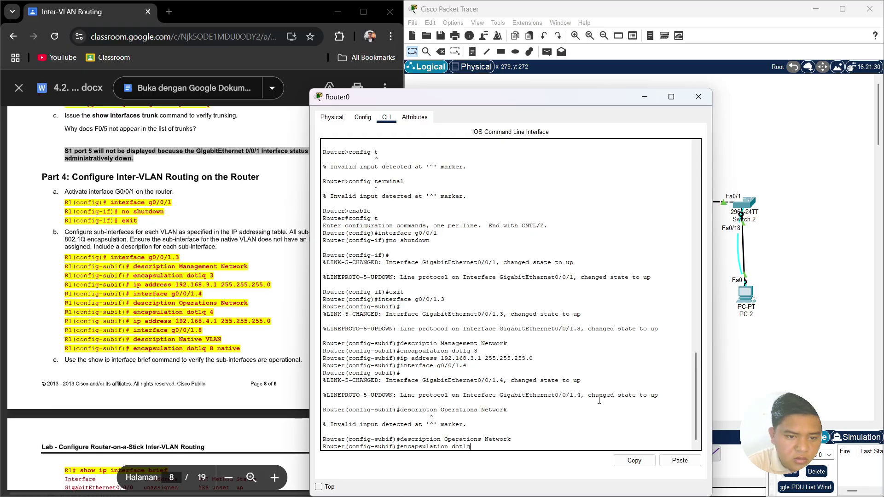
pyautogui.write(' 4')
pyautogui.press('Return')
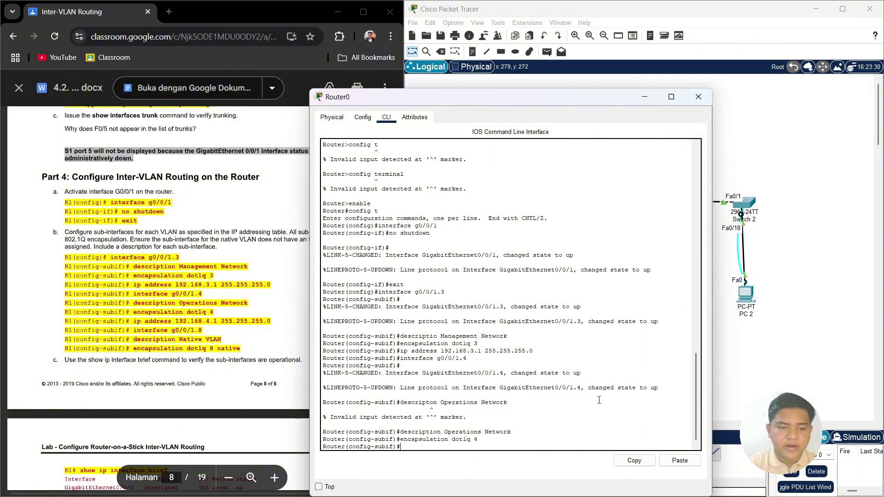
# - Assign IP address 192.168.4.1 with subnet mask 255.255.255.0 to sub-interface g0/0/1.4
pyautogui.write('ip address 192.168')
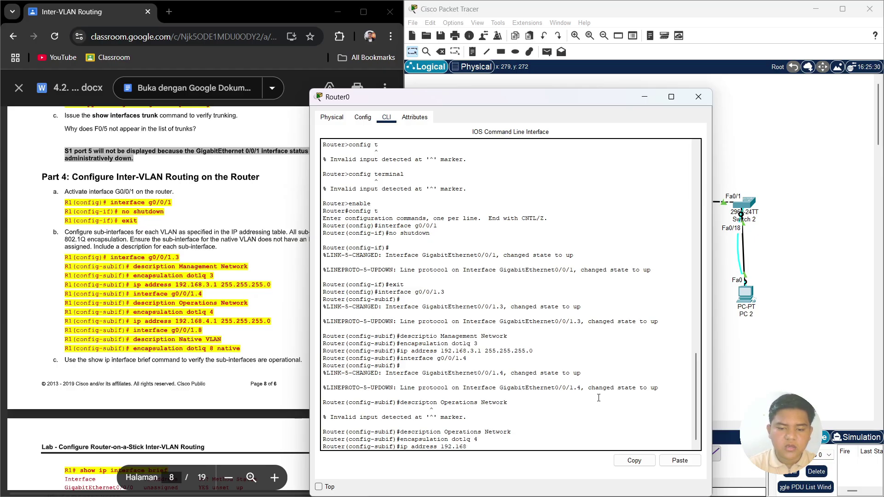
pyautogui.write('.4.1 255.')
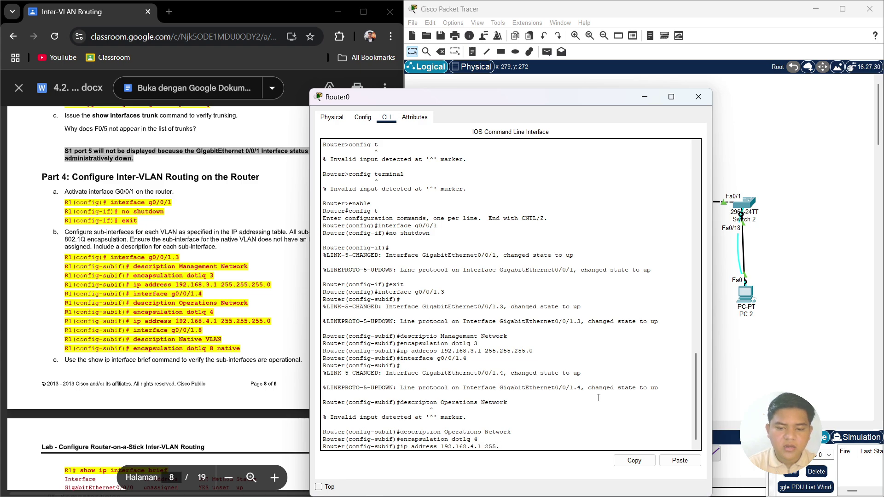
pyautogui.write('255.255.0')
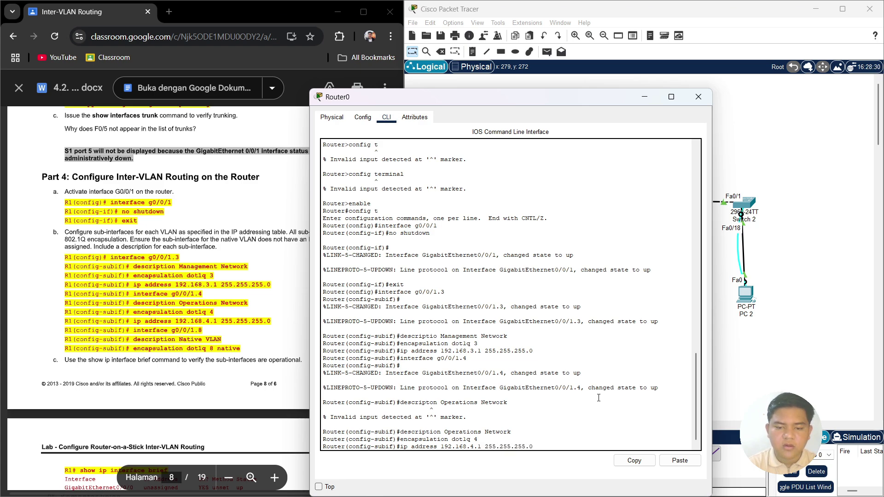
pyautogui.press('Return')
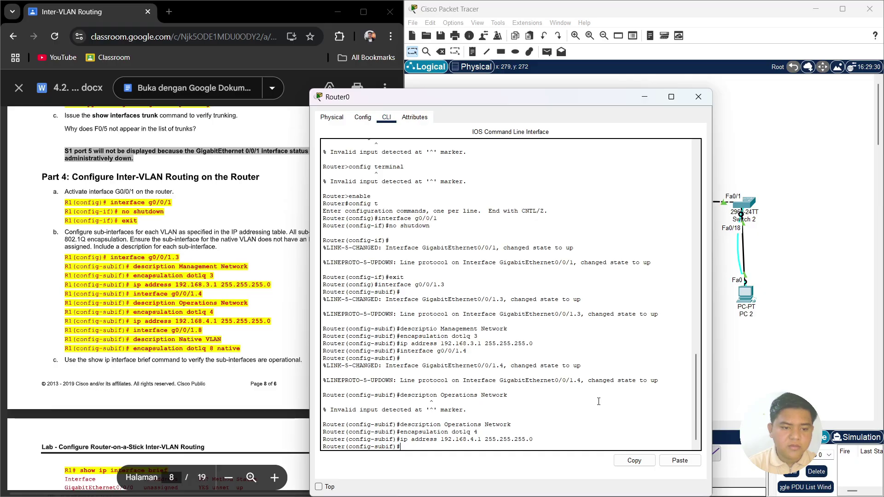
# - Create the router sub-interface for VLAN 8 with the command interface g0/0/1.8
pyautogui.write('in')
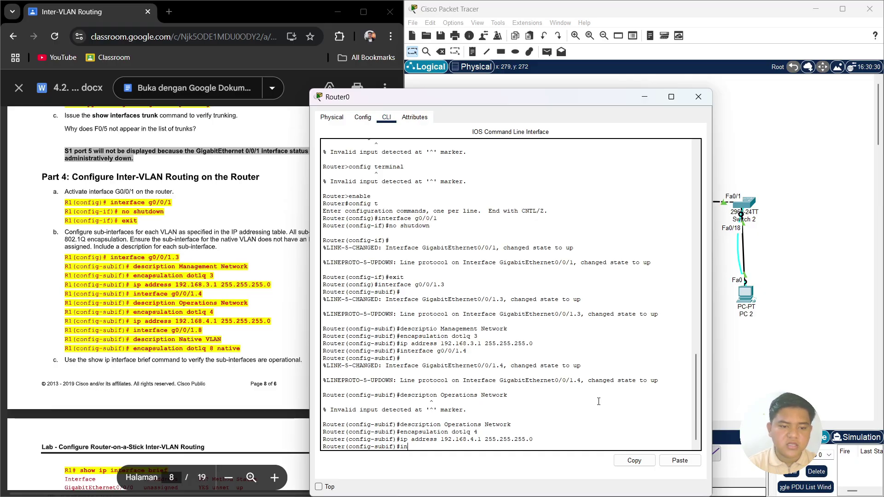
pyautogui.write('terfa')
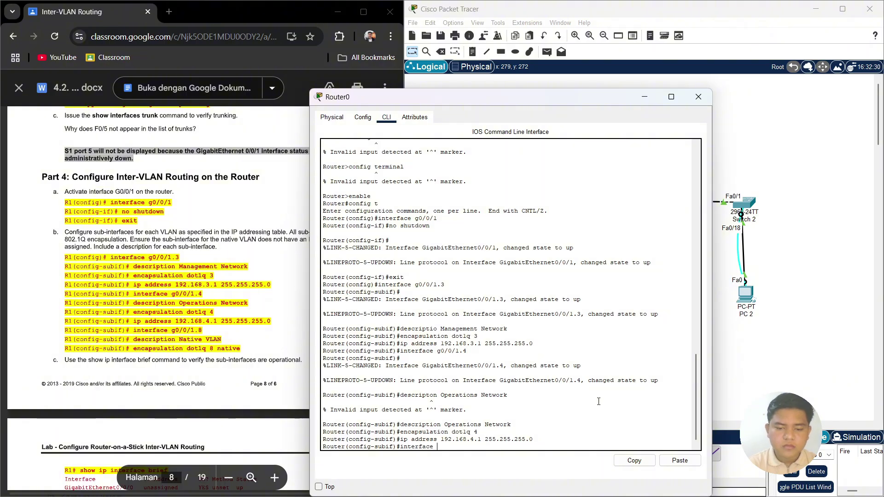
pyautogui.write('ce')
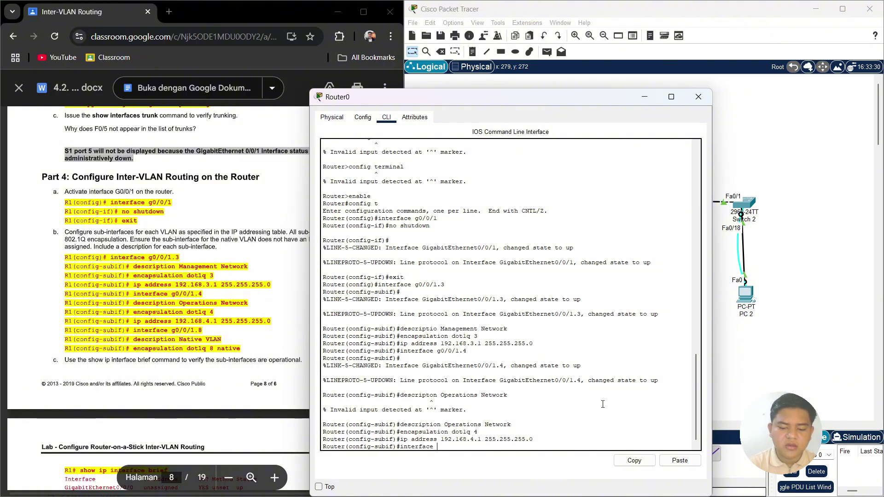
pyautogui.write(' g0')
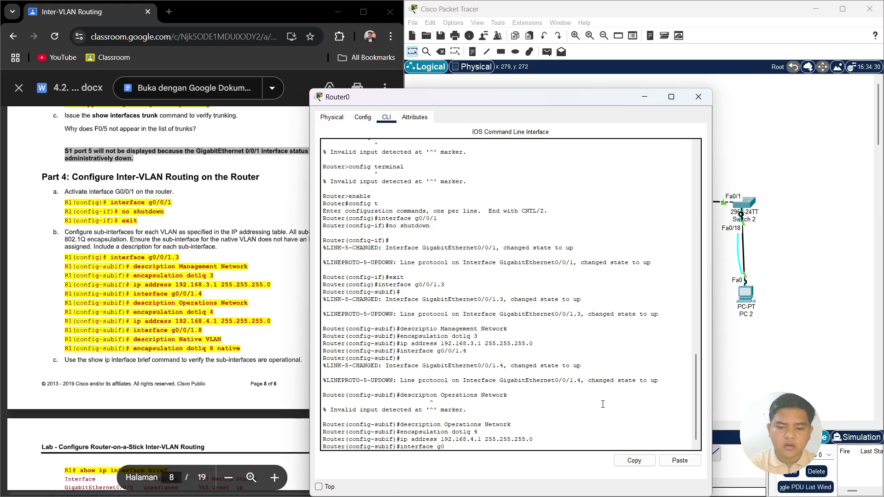
pyautogui.write('/0')
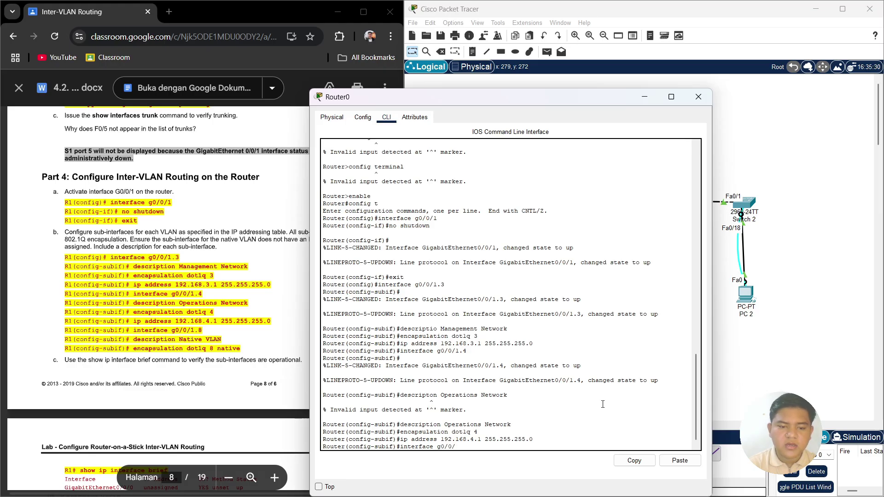
pyautogui.write('/1.8')
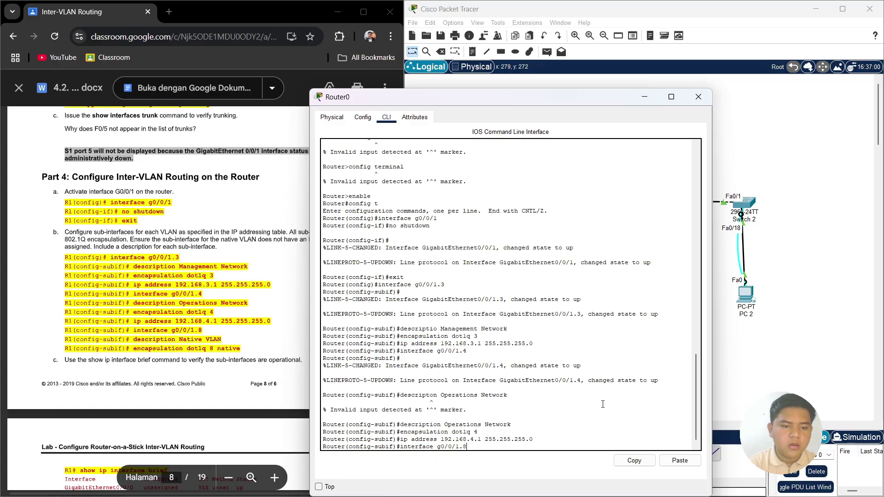
pyautogui.press('Return')
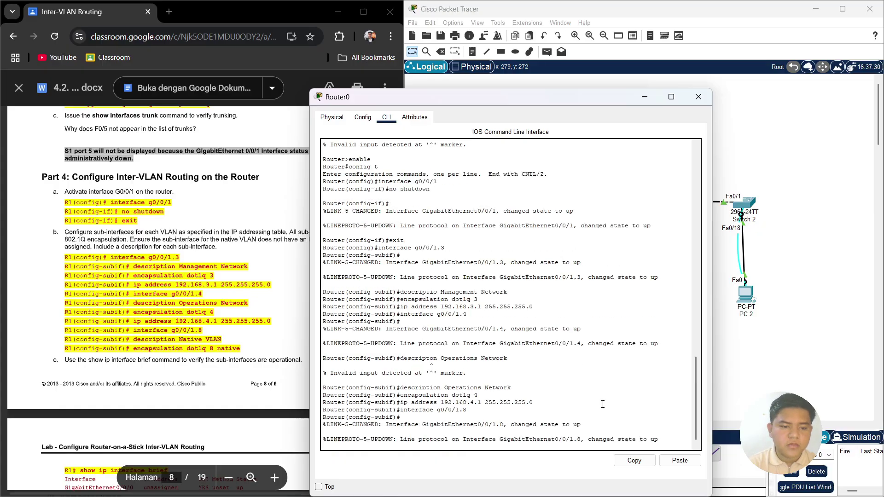
# - Set the description of sub-interface g0/0/1.8 with description Native VLAN
pyautogui.write('desc')
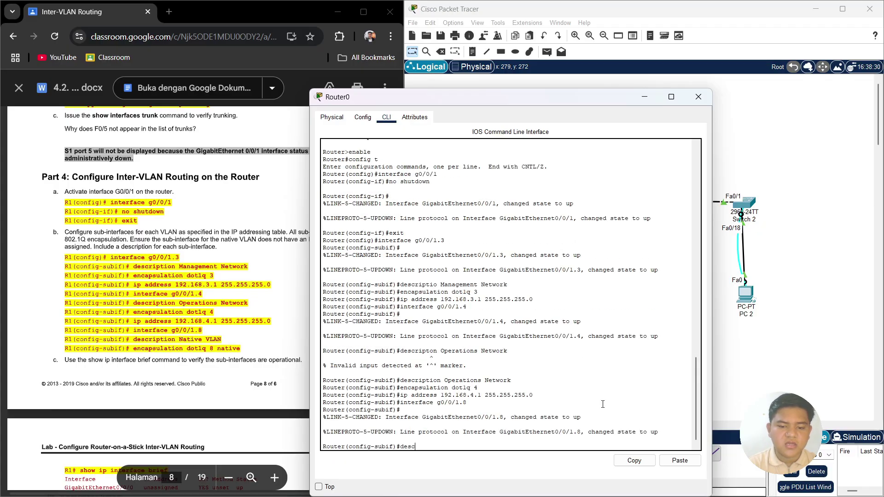
pyautogui.write('ription')
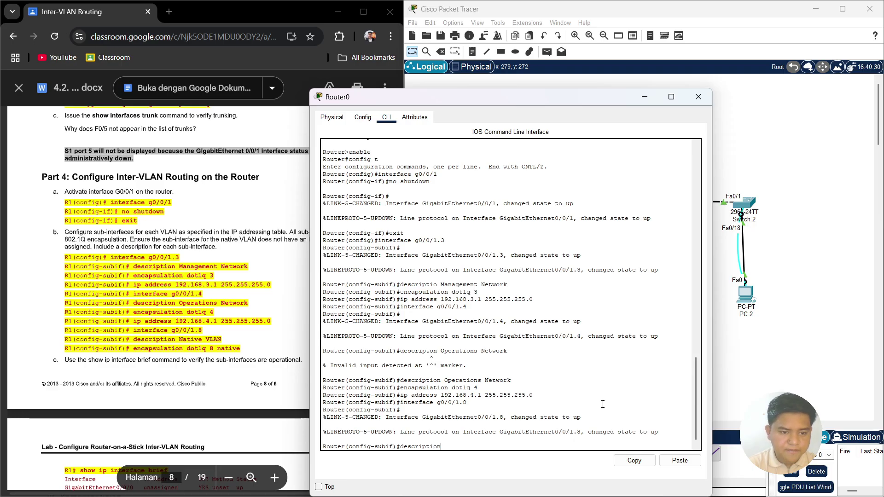
pyautogui.write(' Native ')
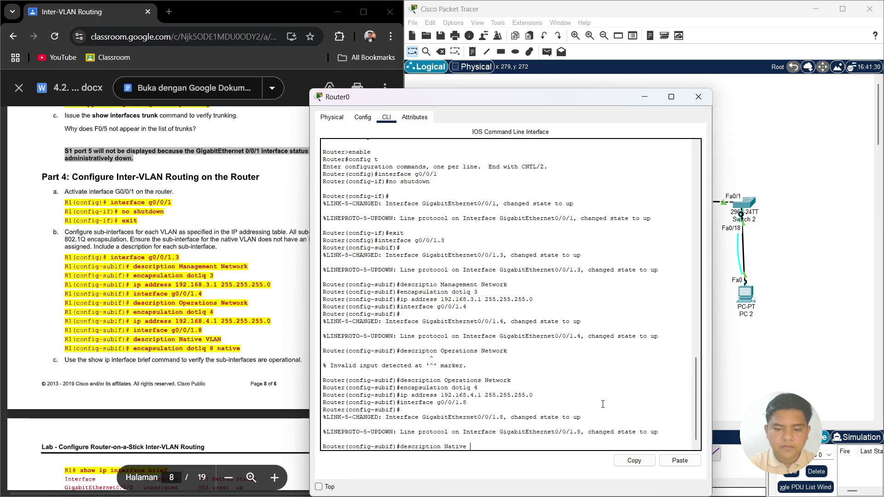
pyautogui.write('VLAN')
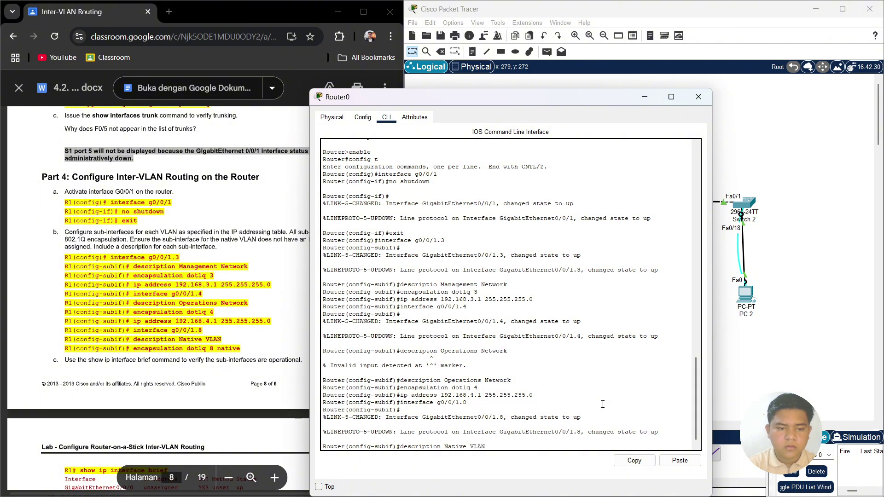
pyautogui.press('Return')
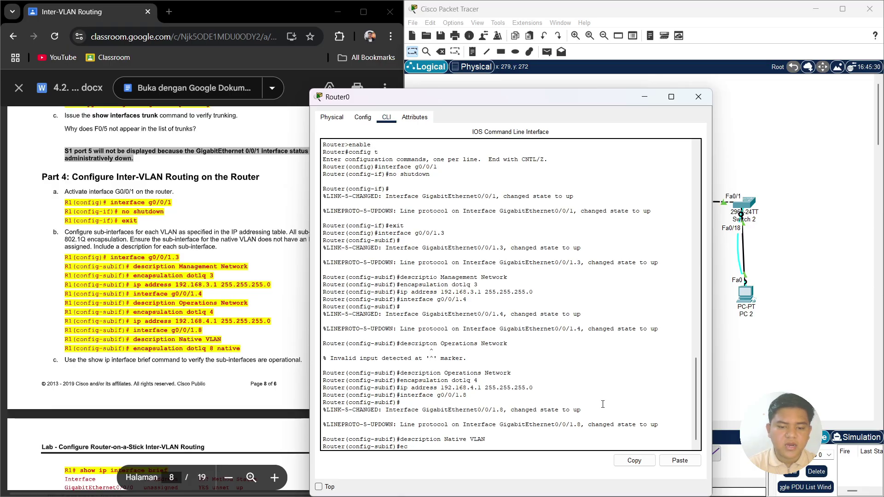
# - Apply 802.1Q encapsulation for native VLAN 8 to sub-interface g0/0/1.8 with encapsulation dot1q 8 native
pyautogui.press('BackSpace')
pyautogui.write('n')
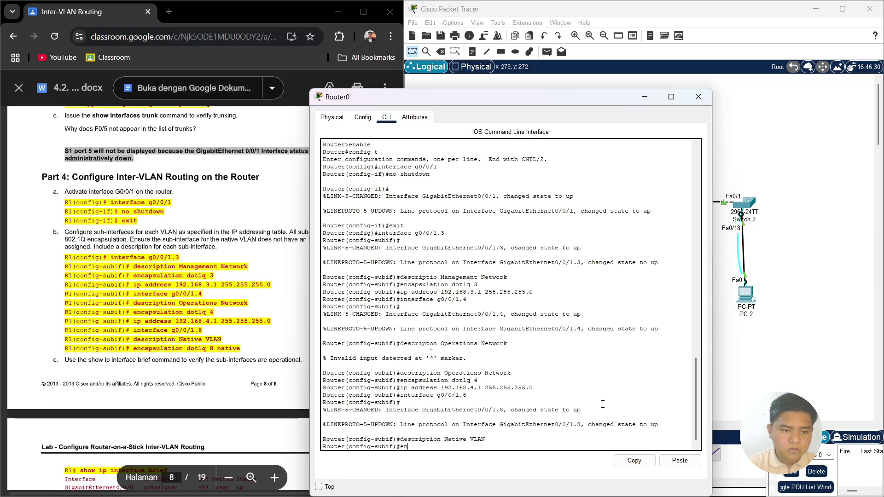
pyautogui.write('capsu')
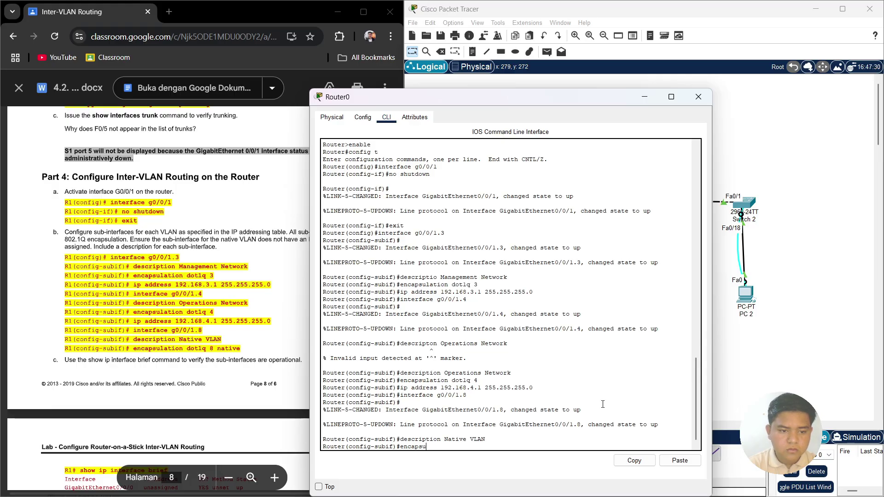
pyautogui.write('lation')
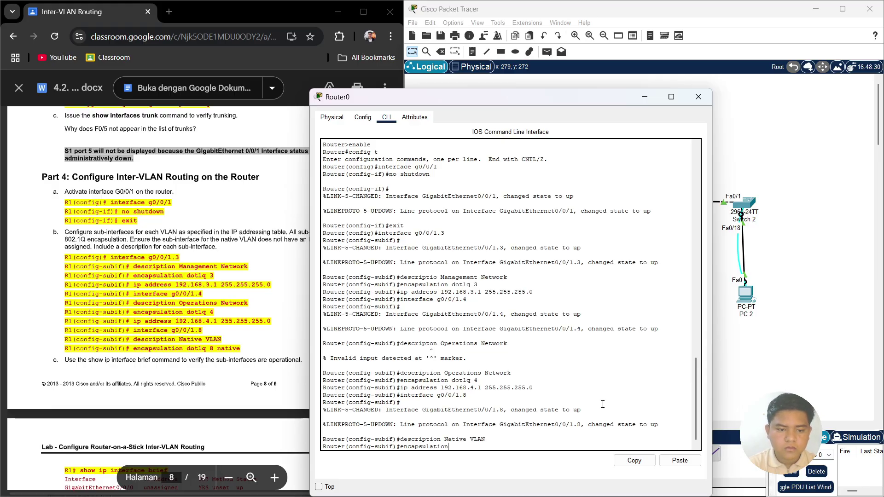
pyautogui.write(' dot')
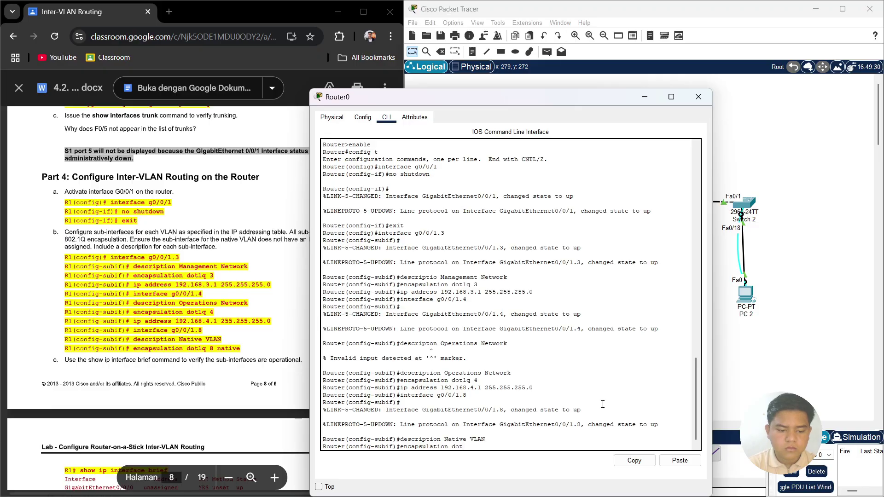
pyautogui.write('1q 8')
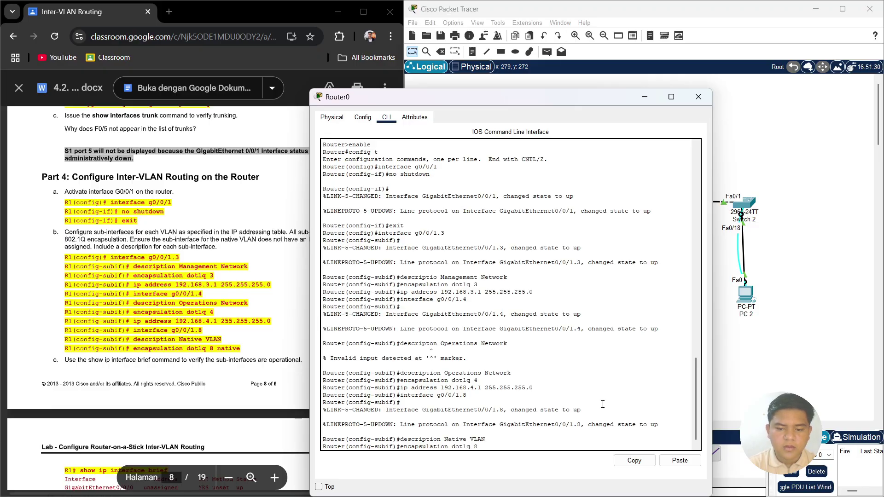
pyautogui.write(' native')
pyautogui.press('Return')
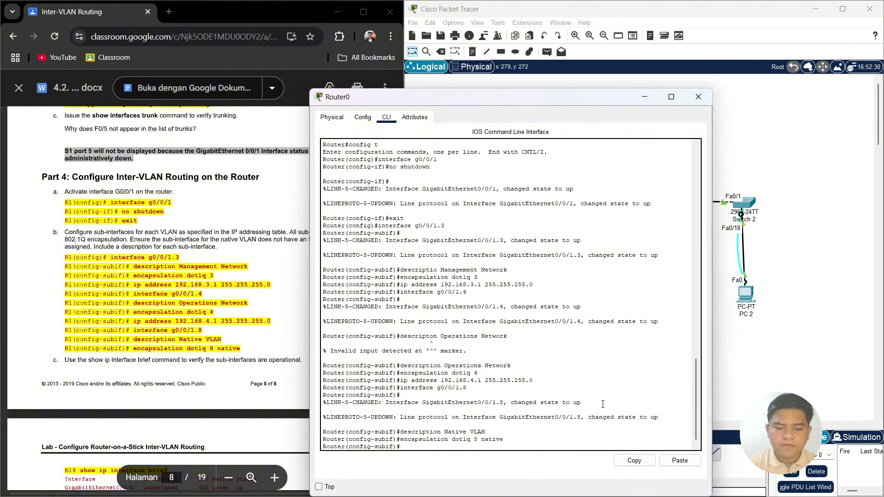
# - Exit sub-interface and global configuration modes to return the router to its privileged EXEC prompt
pyautogui.scroll(-4, 247, 396)
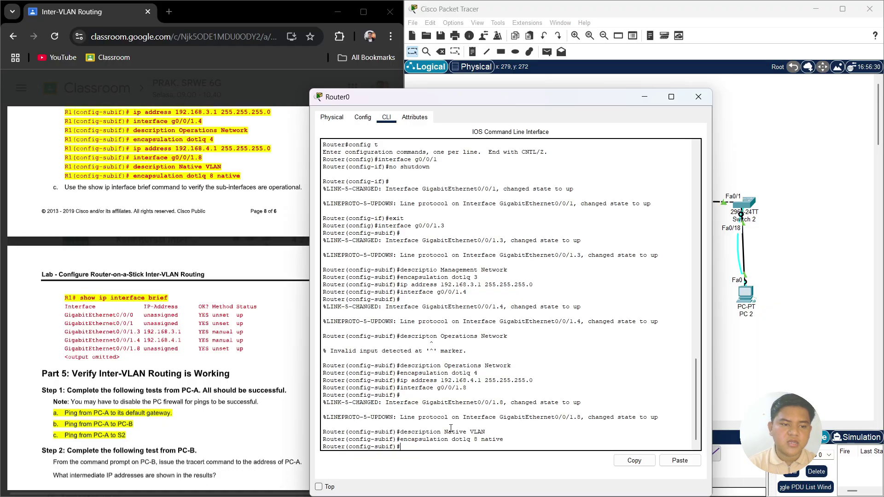
pyautogui.write('xitr')
pyautogui.press('Return')
pyautogui.write('exit')
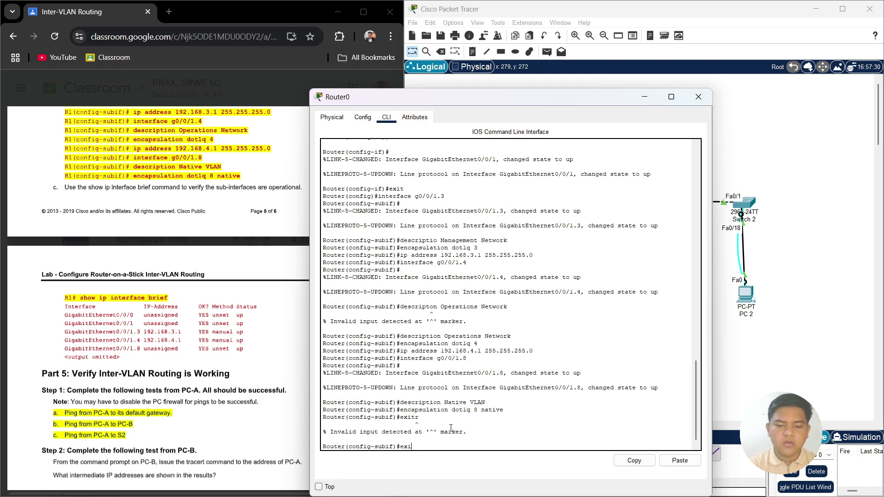
pyautogui.press('Return')
pyautogui.write('exit')
pyautogui.press('Return')
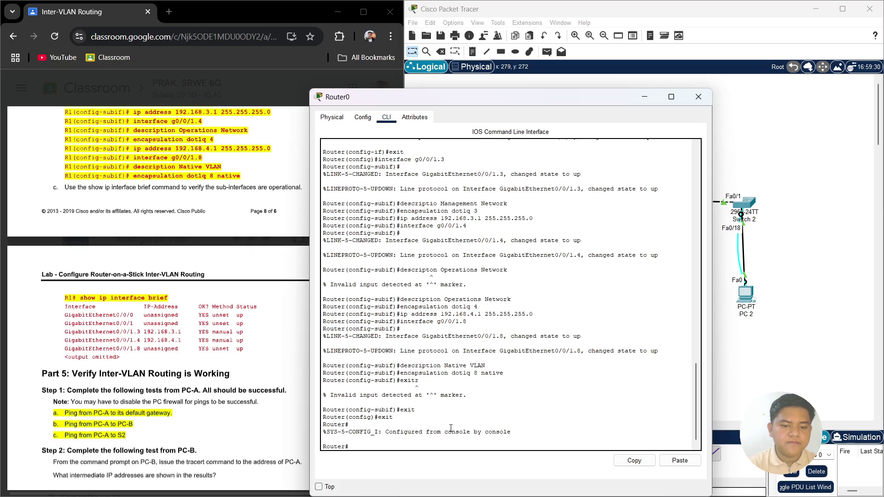
pyautogui.write('exu')
pyautogui.press('BackSpace')
pyautogui.press('BackSpace')
pyautogui.press('BackSpace')
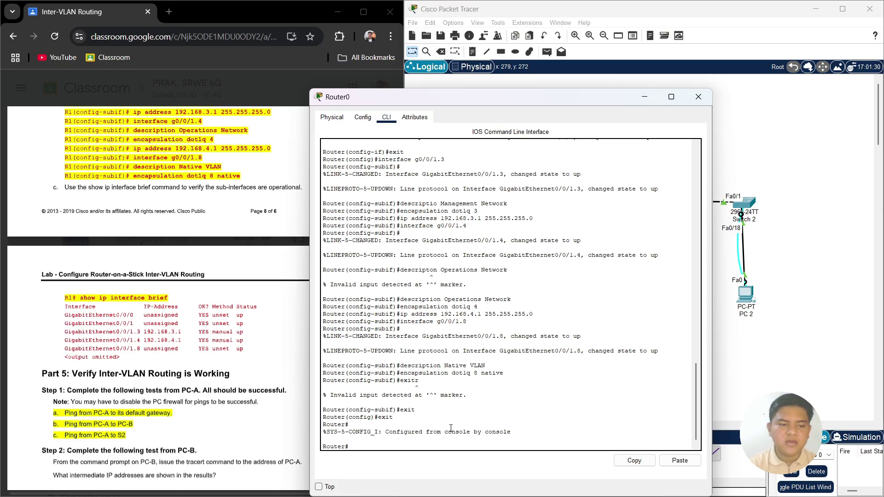
# - Check the status of the router's interfaces and sub-interfaces with show ip interface brief
pyautogui.write('shw')
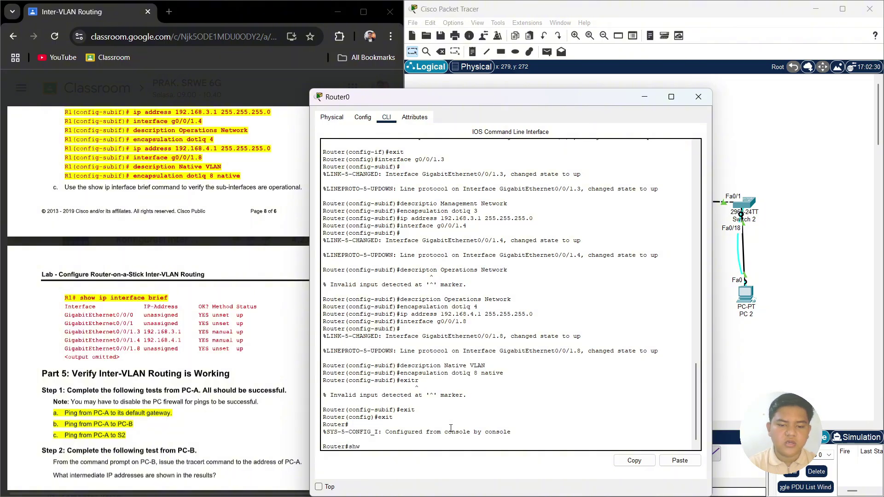
pyautogui.write('iw')
pyautogui.press('BackSpace')
pyautogui.press('BackSpace')
pyautogui.press('BackSpace')
pyautogui.write('o')
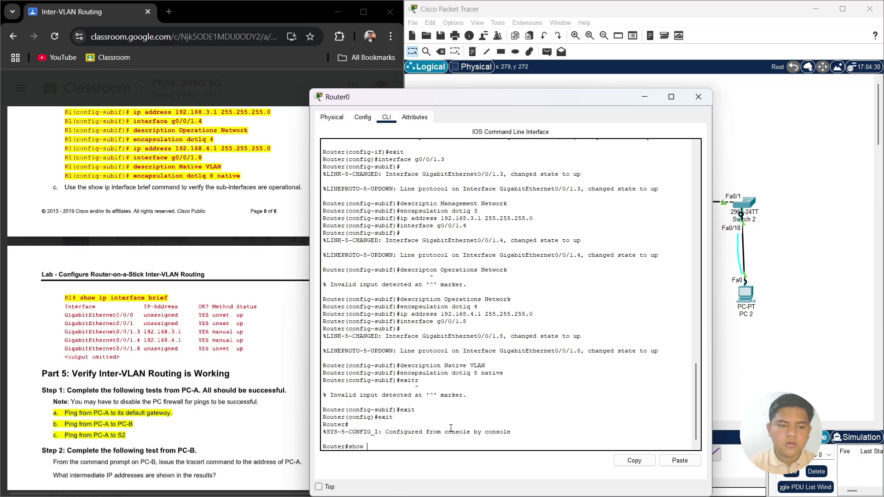
pyautogui.write('w ip')
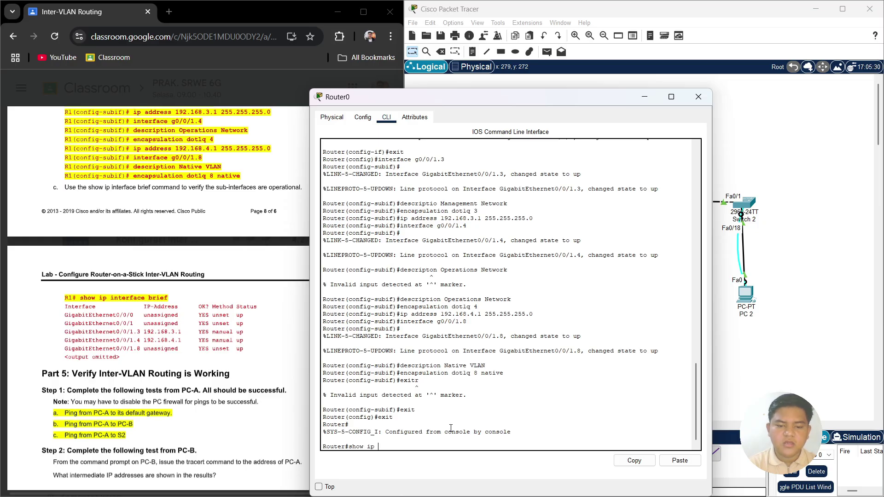
pyautogui.write(' interface bri')
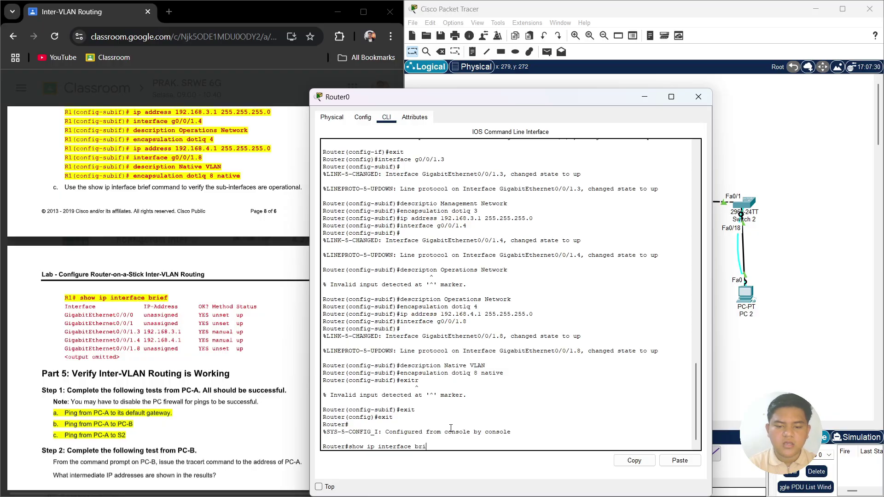
pyautogui.write('ef')
pyautogui.press('Return')
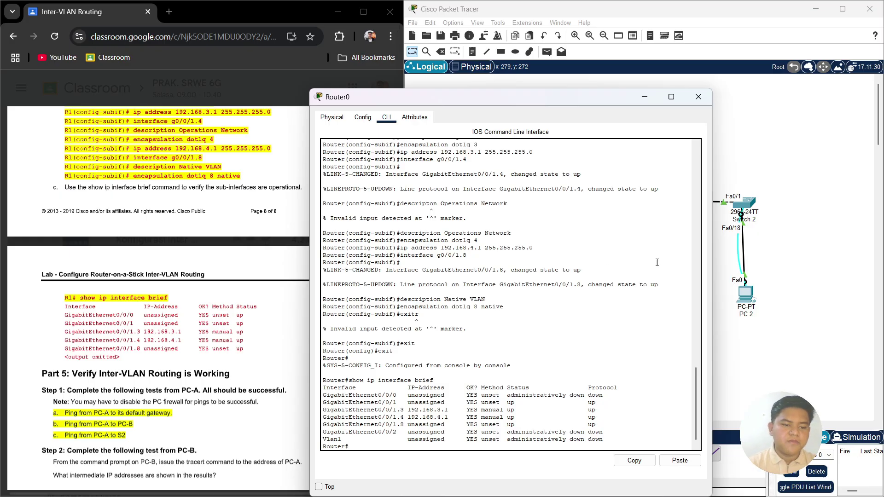
# - Minimize the router window, consult the guide's Part 5 tests, and send a simple PDU from PC 1 to PC 2
pyautogui.click(645, 97)
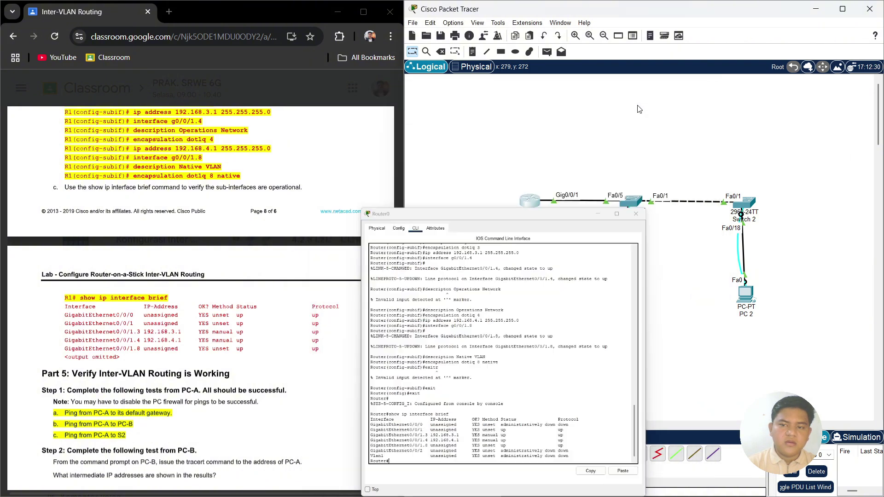
pyautogui.scroll(-3, 100, 331)
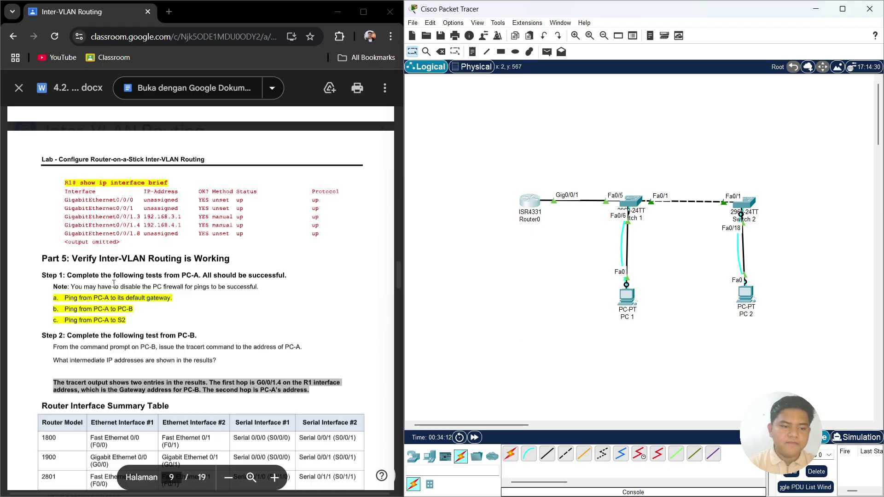
pyautogui.scroll(6, 114, 283)
pyautogui.scroll(-4, 201, 340)
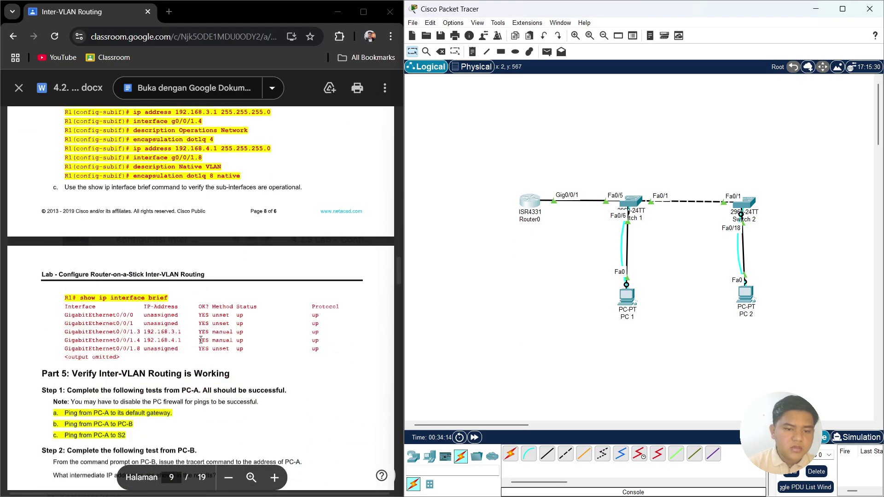
pyautogui.scroll(-3, 201, 340)
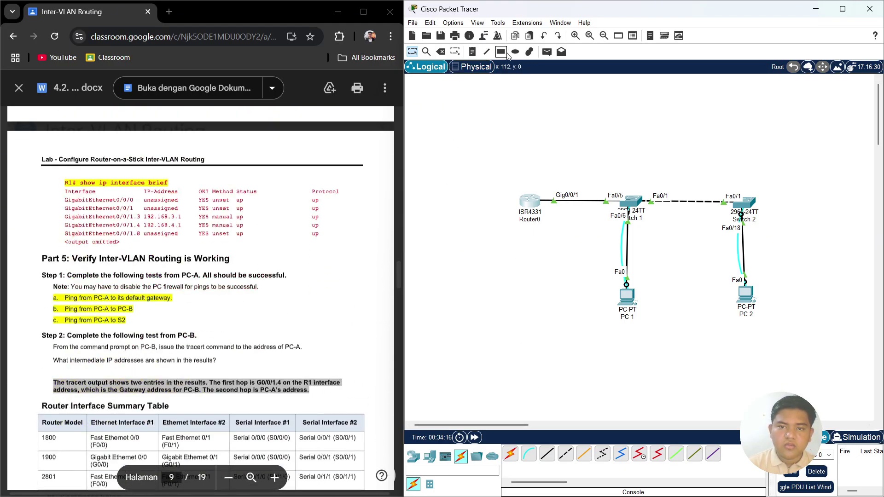
pyautogui.click(547, 51)
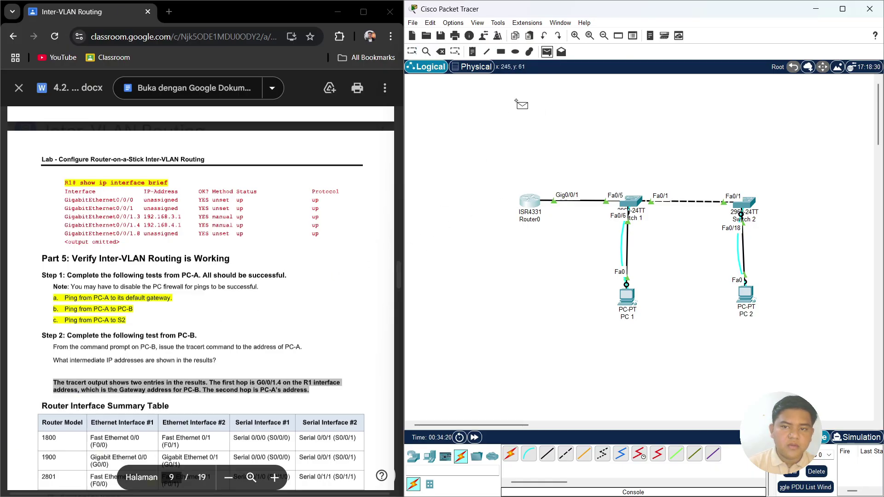
pyautogui.click(627, 297)
pyautogui.click(744, 294)
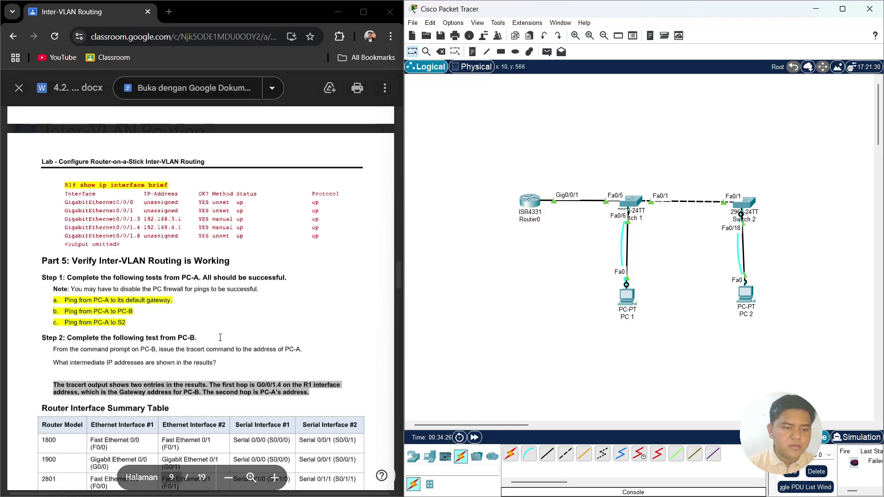
# - Consult the guide's Addressing Table, close PC 1's terminal session and open its Command Prompt
pyautogui.scroll(1, 220, 337)
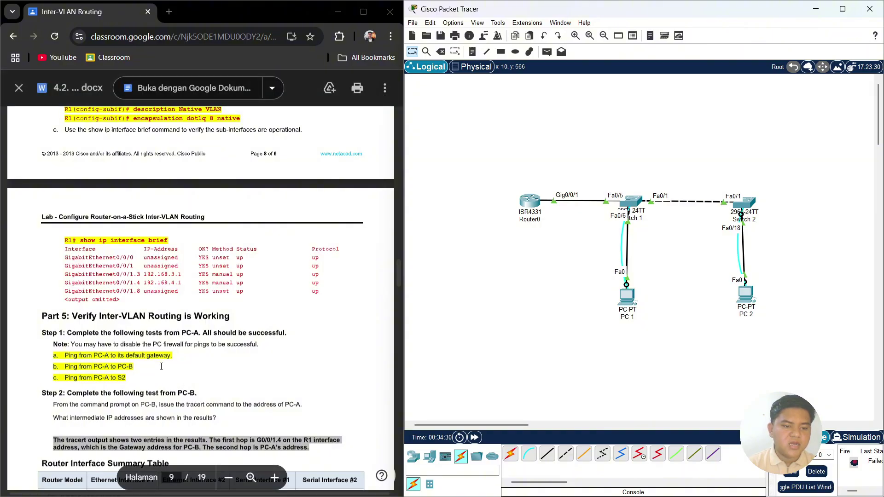
pyautogui.scroll(20, 161, 367)
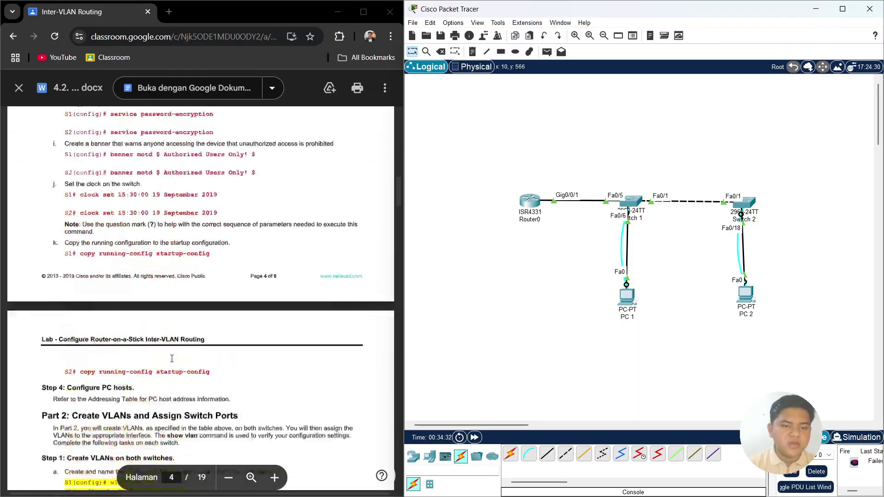
pyautogui.scroll(18, 172, 358)
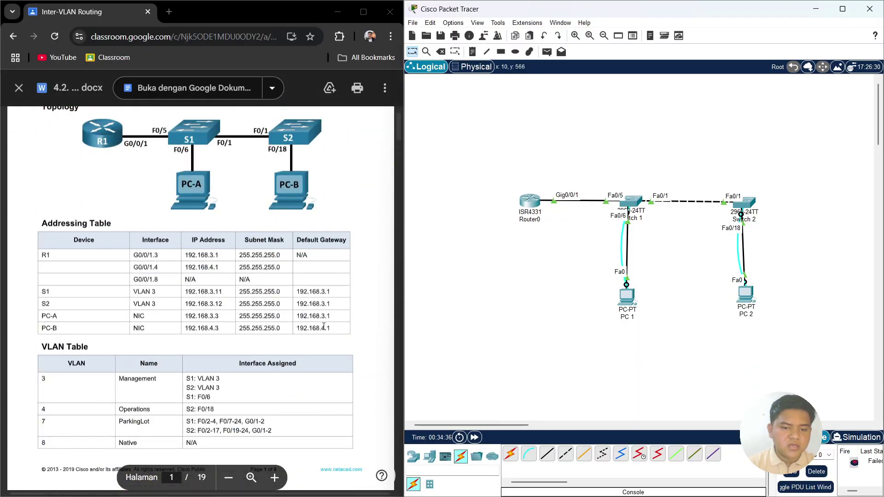
pyautogui.click(627, 297)
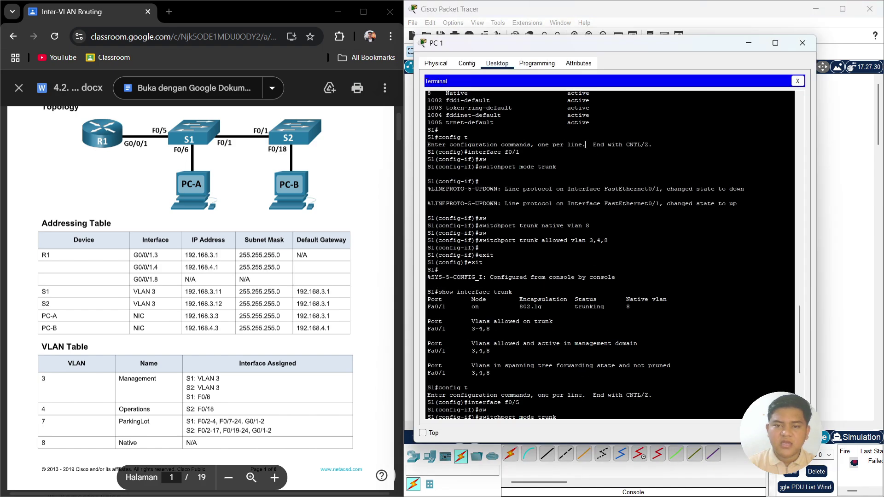
pyautogui.click(797, 82)
pyautogui.click(693, 107)
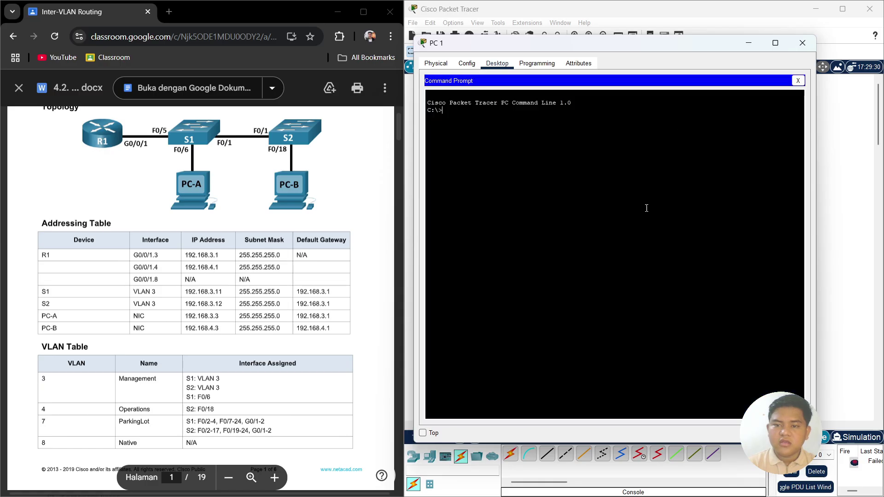
# - Ping the gateway address 192.168.4.1 from PC 1's command prompt
pyautogui.write('pinng')
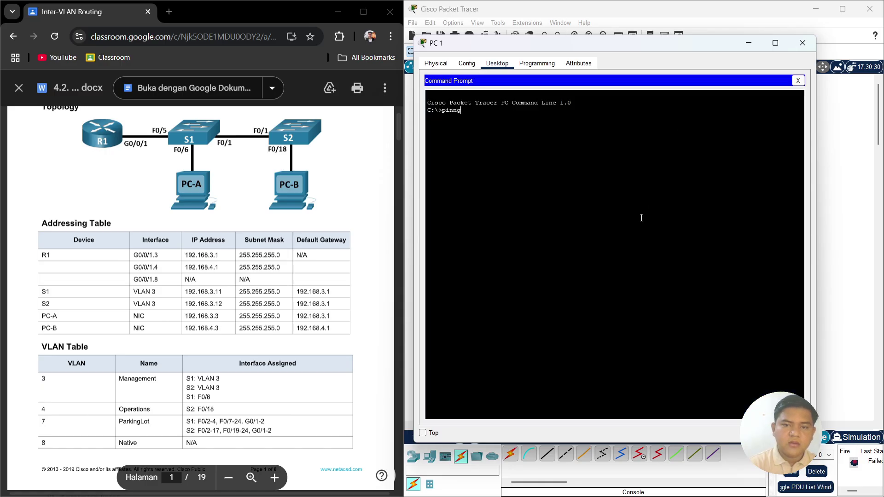
pyautogui.press('BackSpace')
pyautogui.press('BackSpace')
pyautogui.write('g 192')
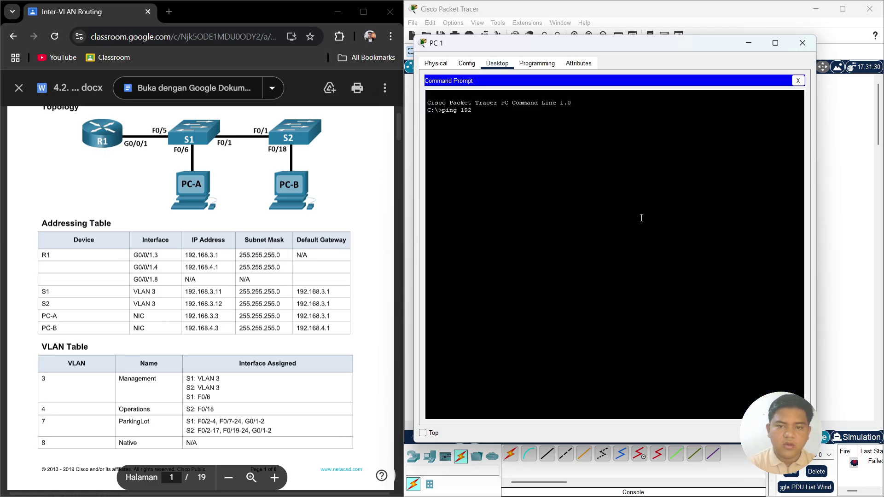
pyautogui.write('.15')
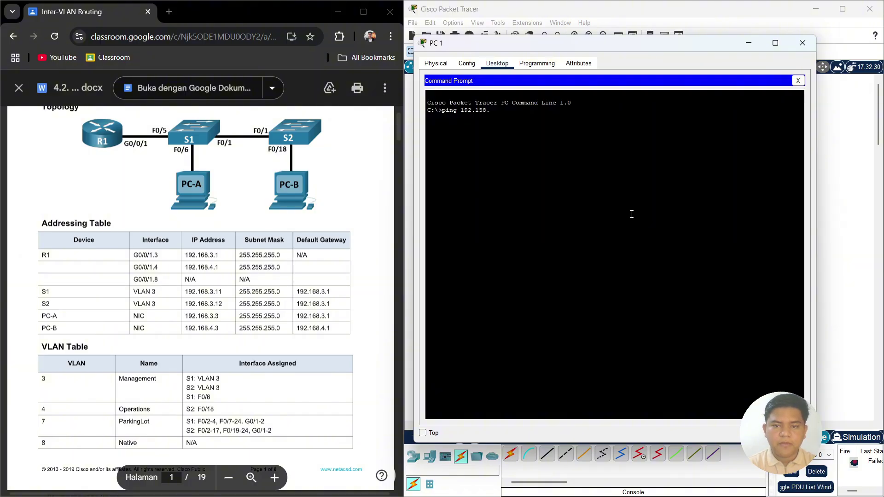
pyautogui.write('8.')
pyautogui.press('BackSpace')
pyautogui.press('BackSpace')
pyautogui.write('8.')
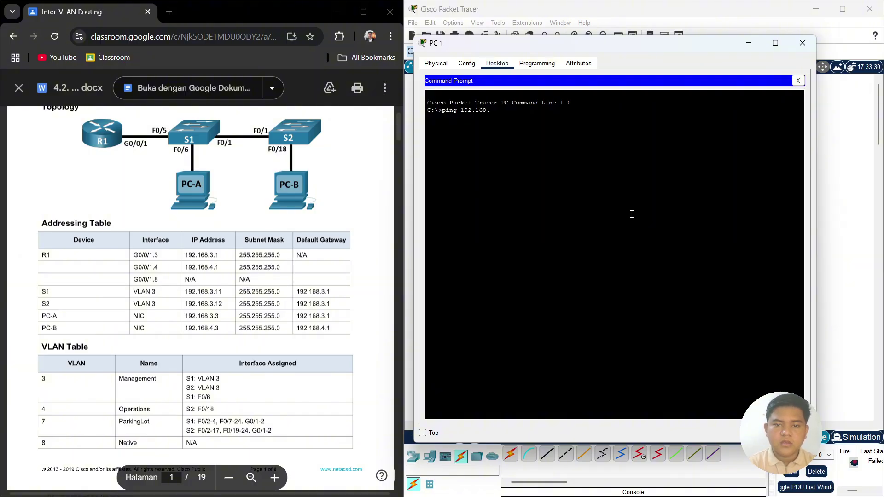
pyautogui.write('4.1')
pyautogui.press('Return')
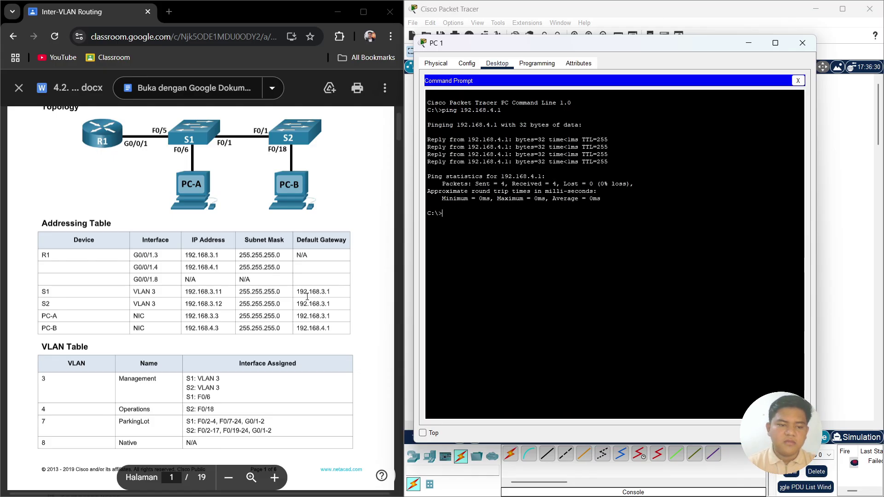
# - Check the guide's Part 5 tests and Addressing Table, and ping PC-B at 192.168.4.3 from PC 1
pyautogui.scroll(-20, 308, 296)
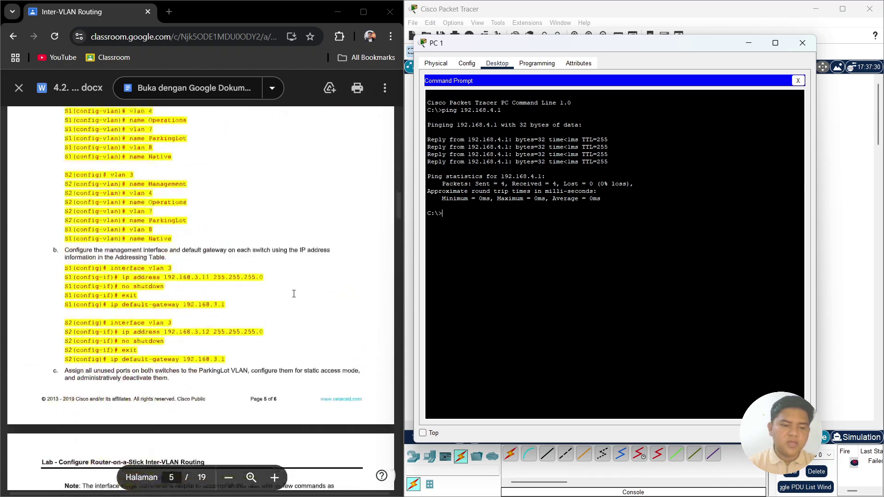
pyautogui.scroll(-20, 294, 293)
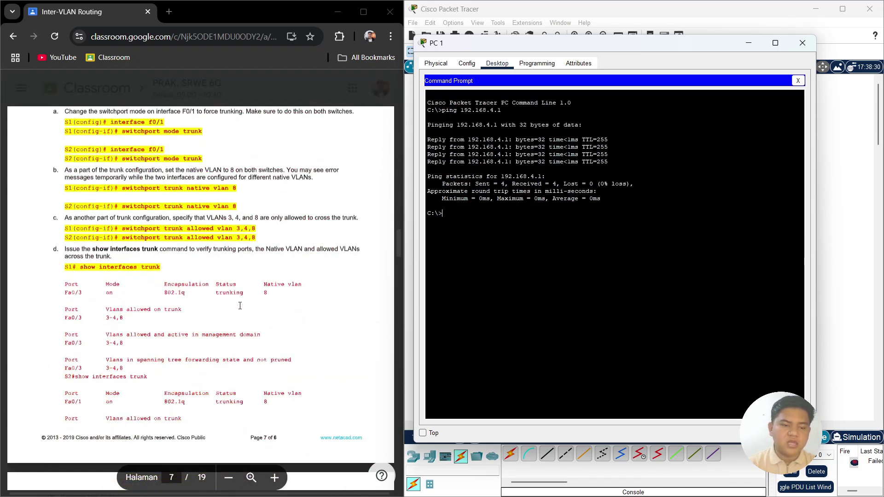
pyautogui.scroll(-10, 240, 306)
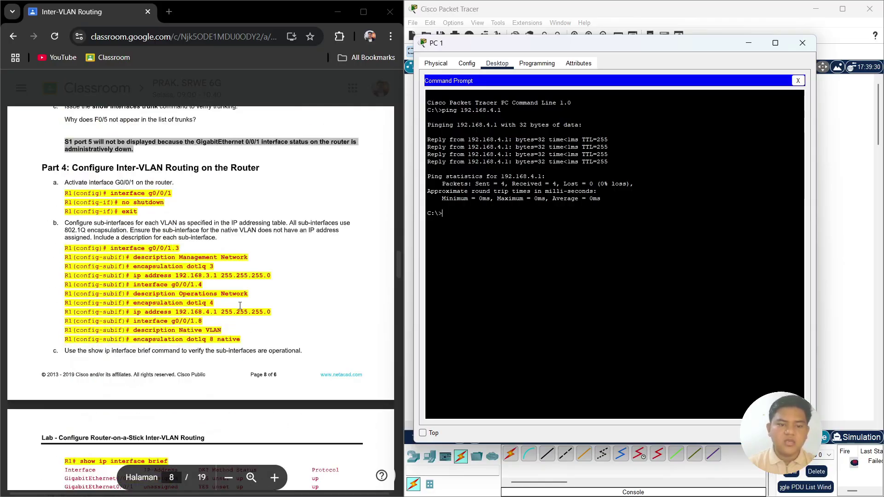
pyautogui.scroll(-6, 240, 306)
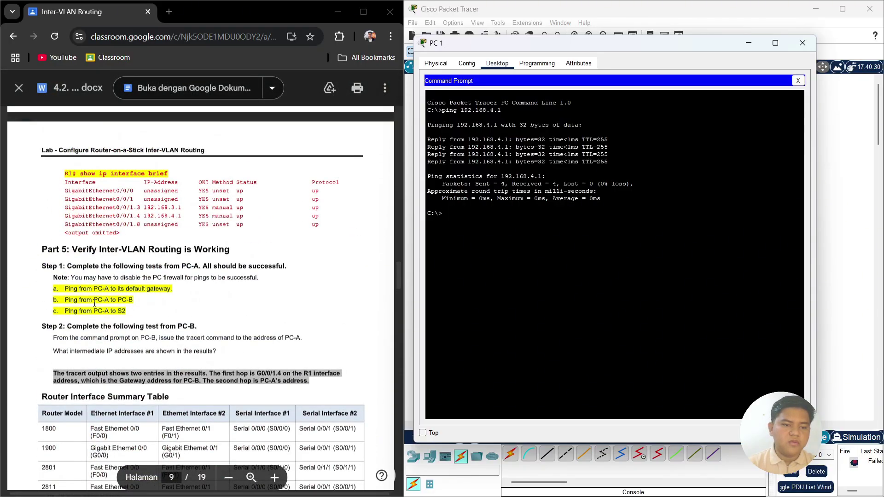
pyautogui.scroll(20, 187, 295)
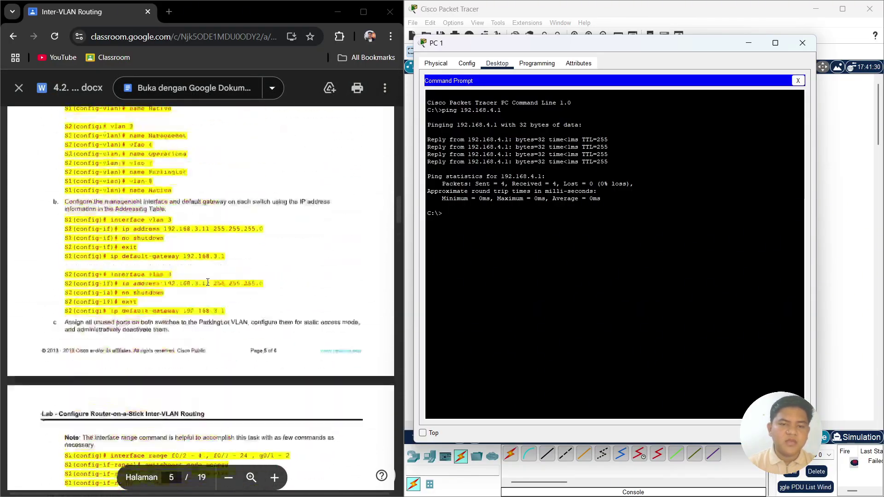
pyautogui.scroll(20, 208, 282)
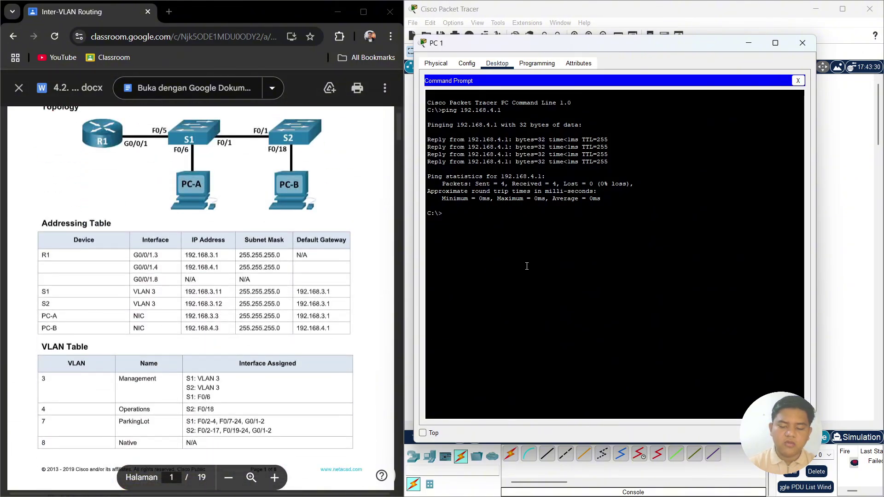
pyautogui.write('ng 192.1')
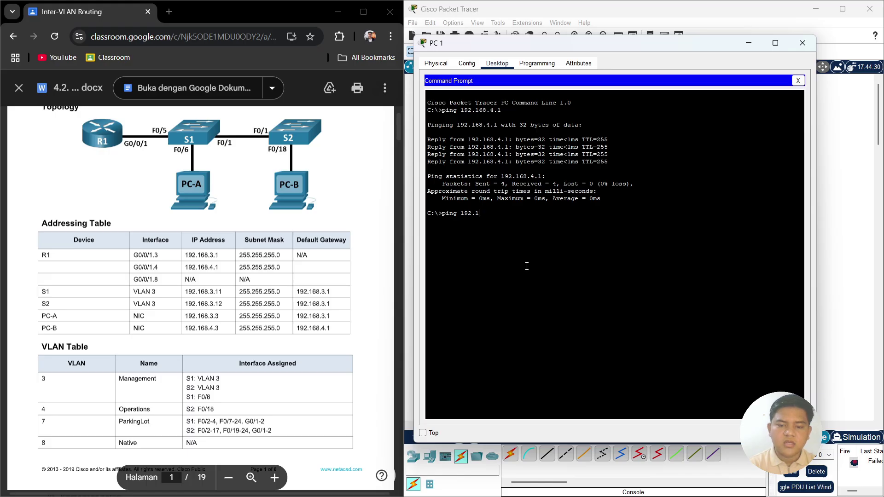
pyautogui.write('68.')
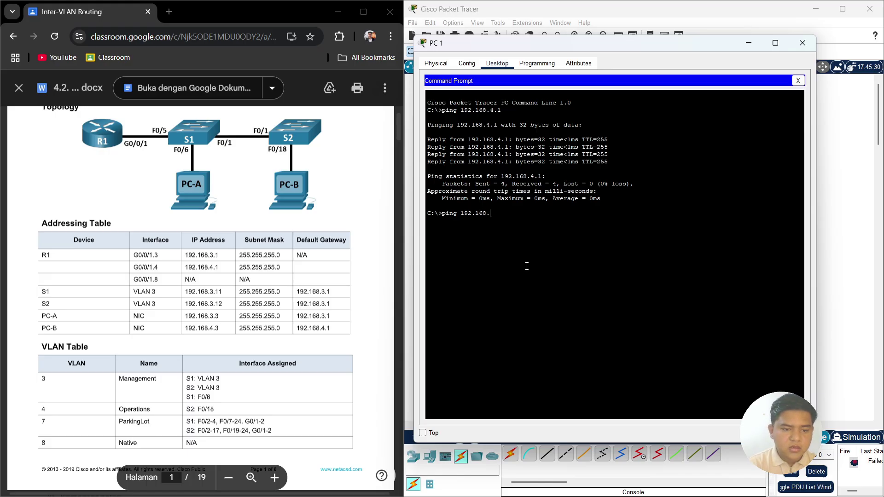
pyautogui.write('4.2')
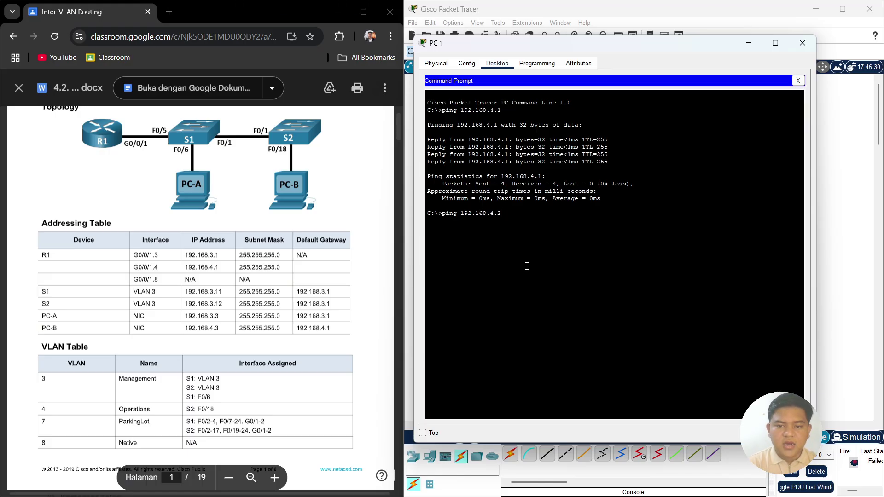
pyautogui.press('BackSpace')
pyautogui.write('3')
pyautogui.press('Return')
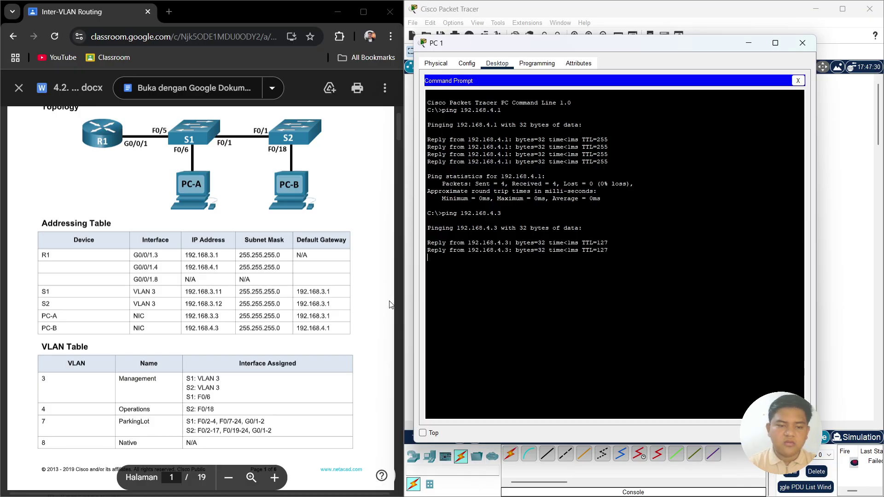
# - Review the guide's remaining Part 5 ping test and the Addressing Table, and ping 192.168.3.3 from PC 1
pyautogui.scroll(-20, 391, 304)
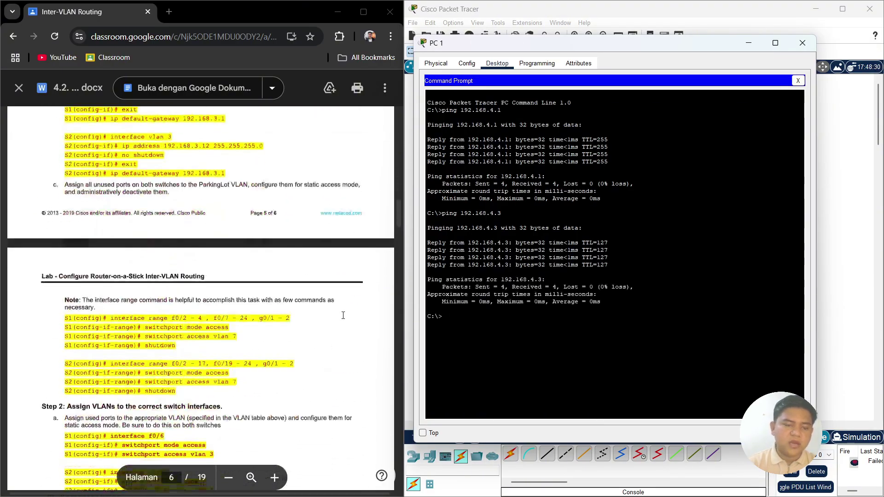
pyautogui.scroll(-15, 344, 316)
pyautogui.scroll(-20, 343, 316)
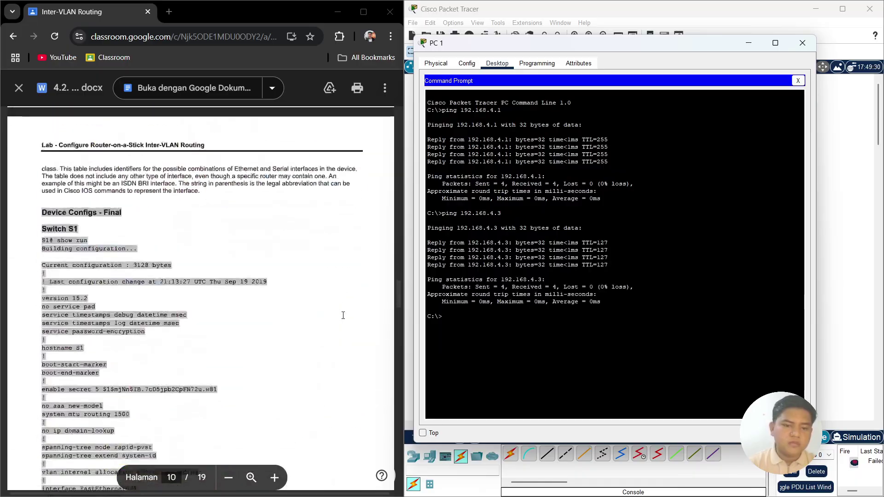
pyautogui.scroll(-15, 343, 315)
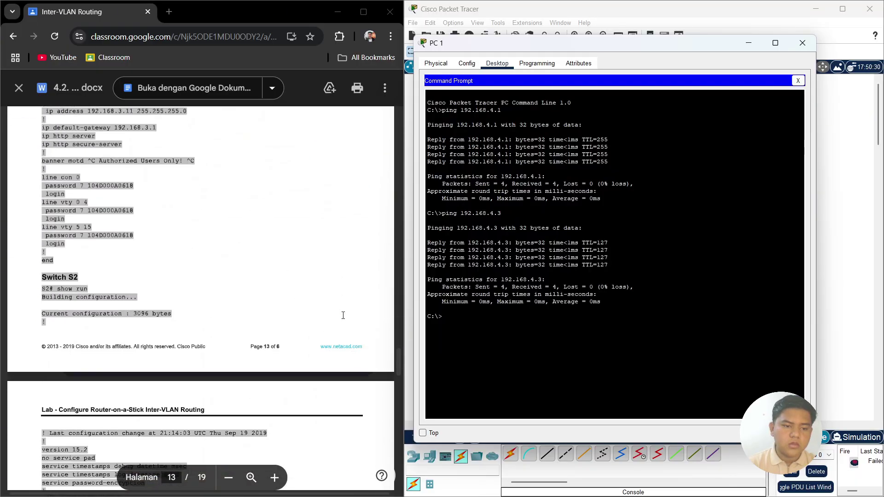
pyautogui.scroll(20, 343, 315)
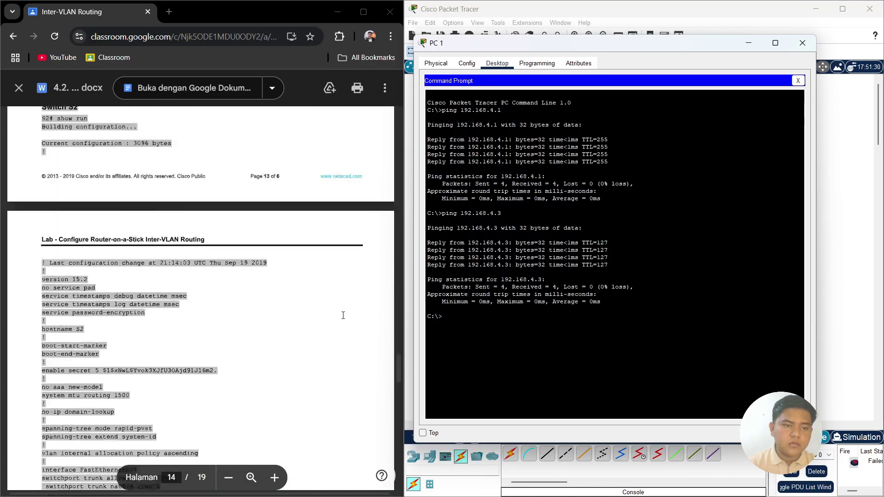
pyautogui.scroll(12, 343, 316)
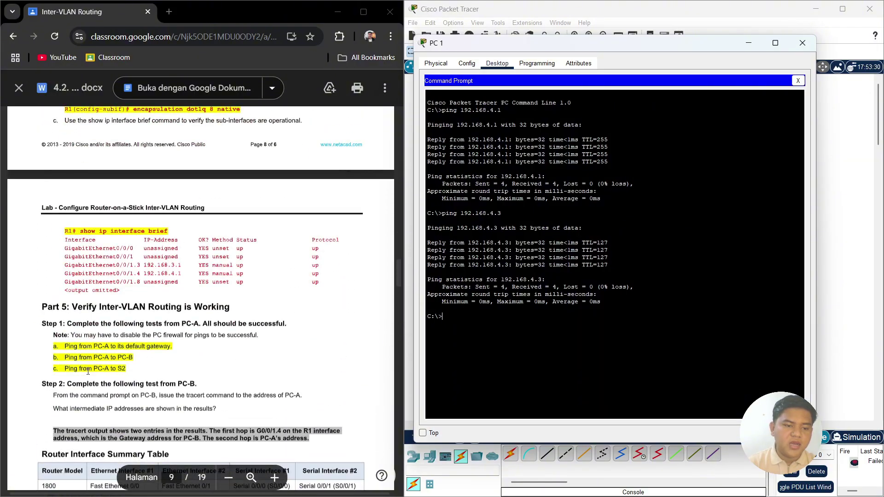
pyautogui.scroll(20, 283, 301)
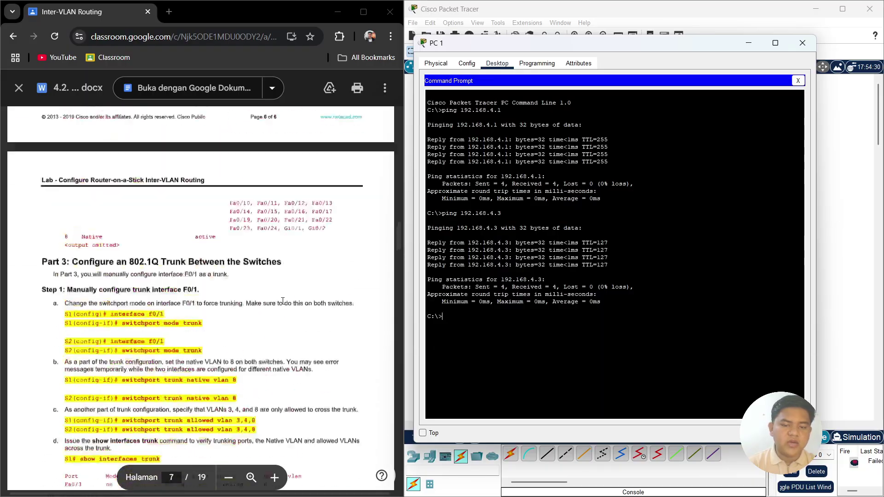
pyautogui.scroll(20, 283, 302)
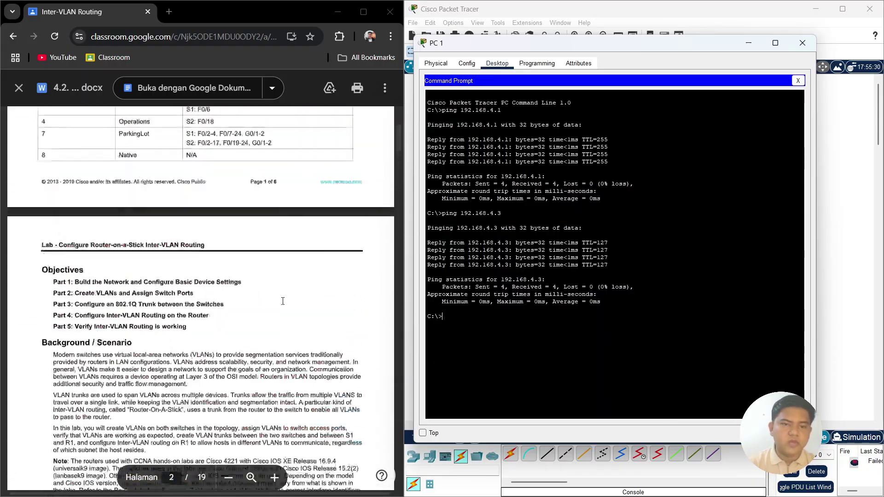
pyautogui.scroll(-5, 282, 299)
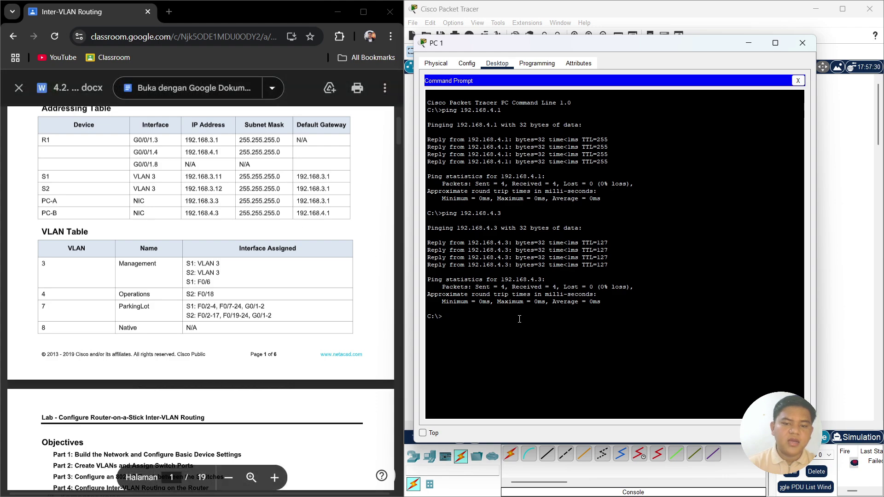
pyautogui.write('ping 192.168.')
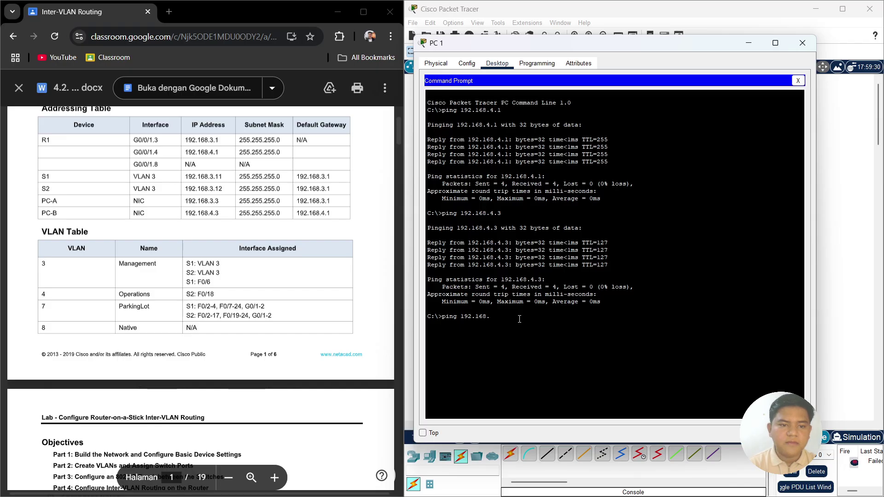
pyautogui.write('3.3')
pyautogui.press('Return')
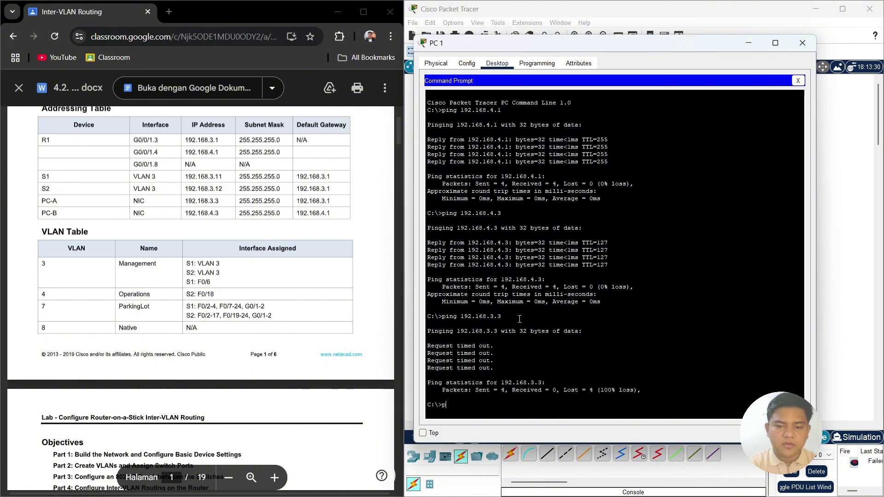
# - Ping switch S2 at 192.168.3.12 from PC 1's command prompt
pyautogui.write('ing')
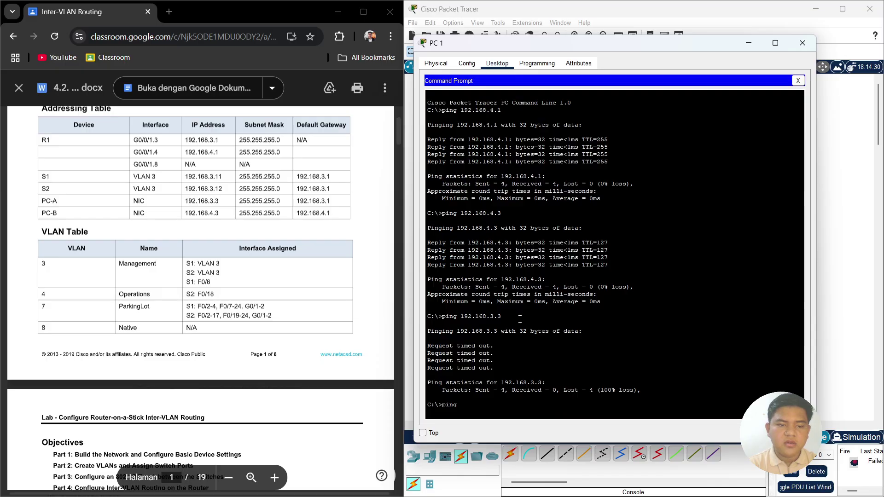
pyautogui.write(' 102')
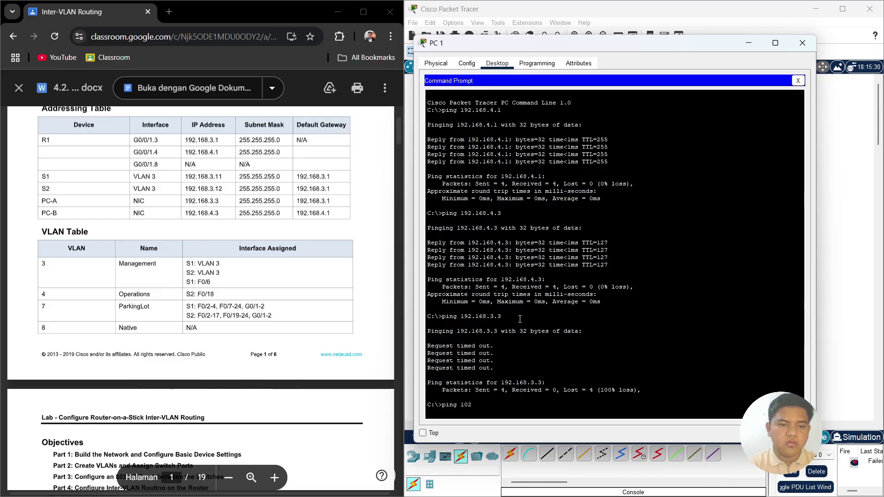
pyautogui.press('BackSpace')
pyautogui.press('BackSpace')
pyautogui.press('BackSpace')
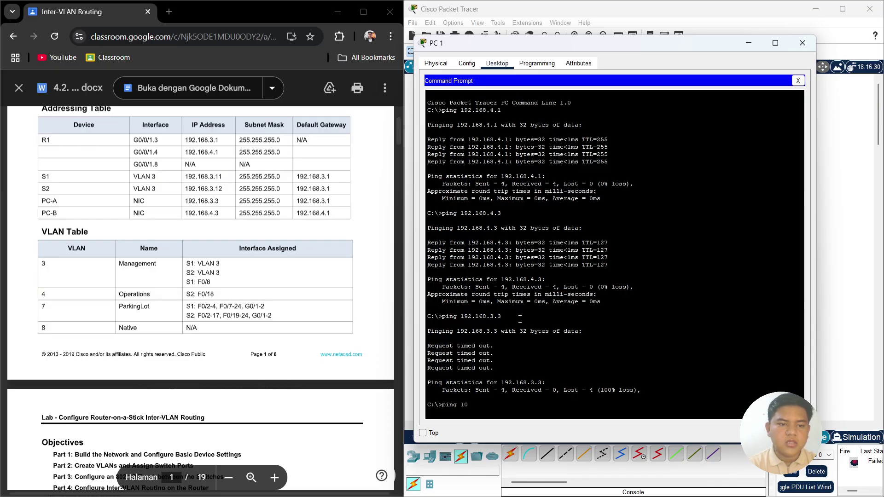
pyautogui.press('BackSpace')
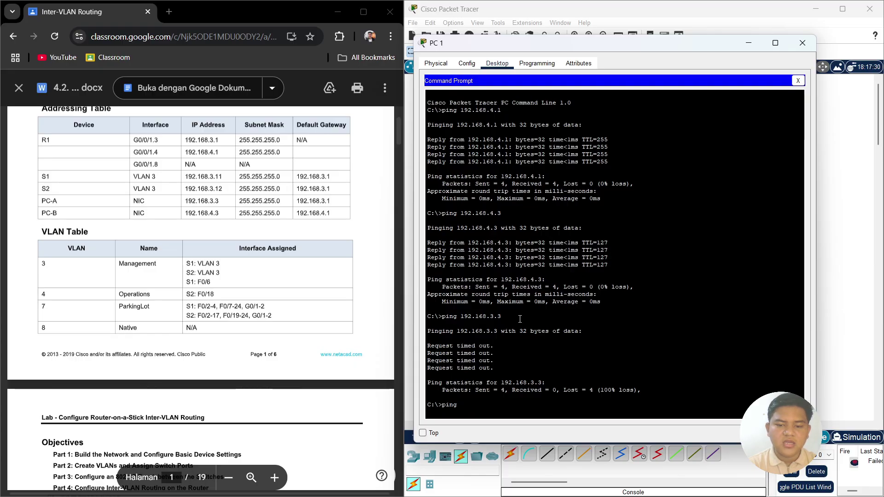
pyautogui.write('102')
pyautogui.press('BackSpace')
pyautogui.press('BackSpace')
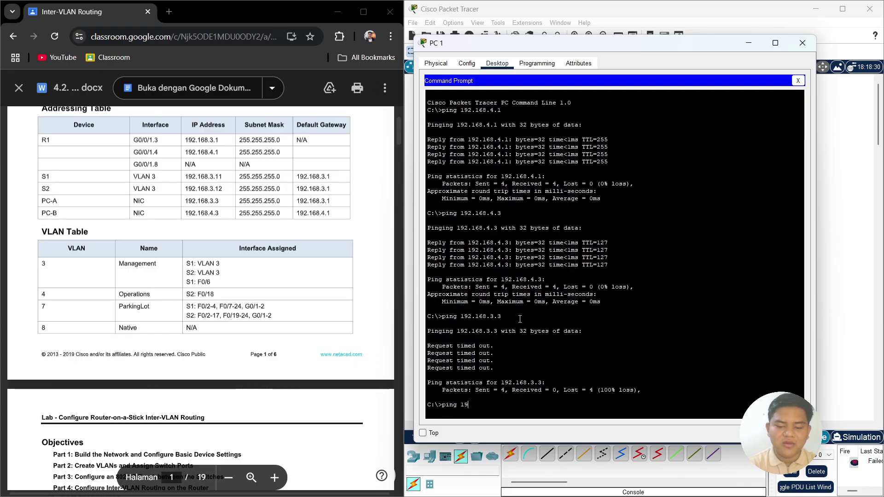
pyautogui.write('92.168.')
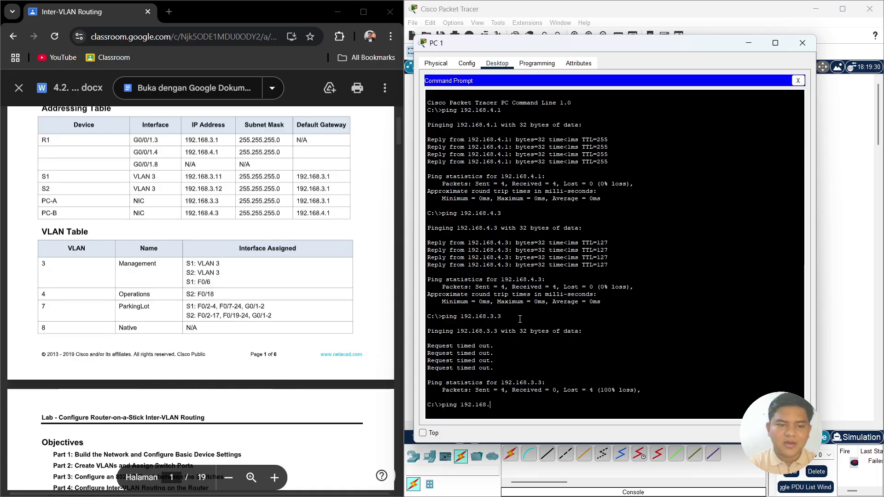
pyautogui.write('3.12')
pyautogui.press('Return')
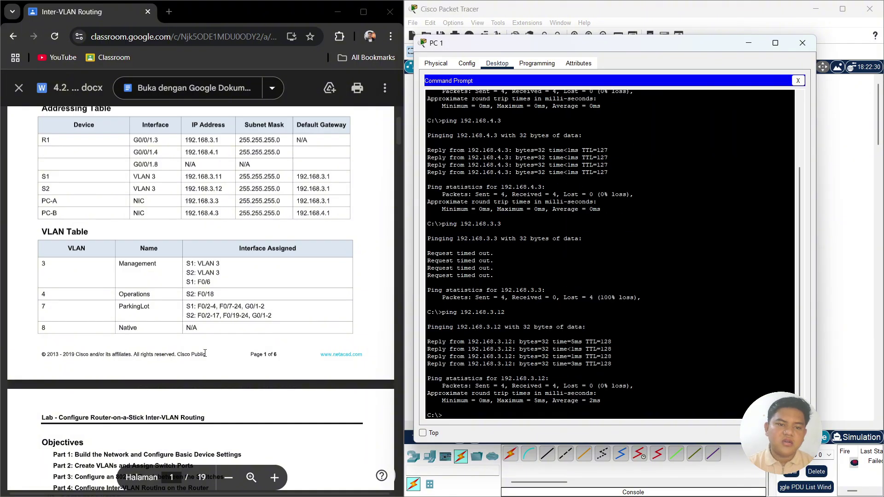
# - Review the lab guide's Part 5 tests and the preceding subinterface and trunk configuration sections
pyautogui.scroll(-20, 184, 339)
pyautogui.scroll(-20, 184, 339)
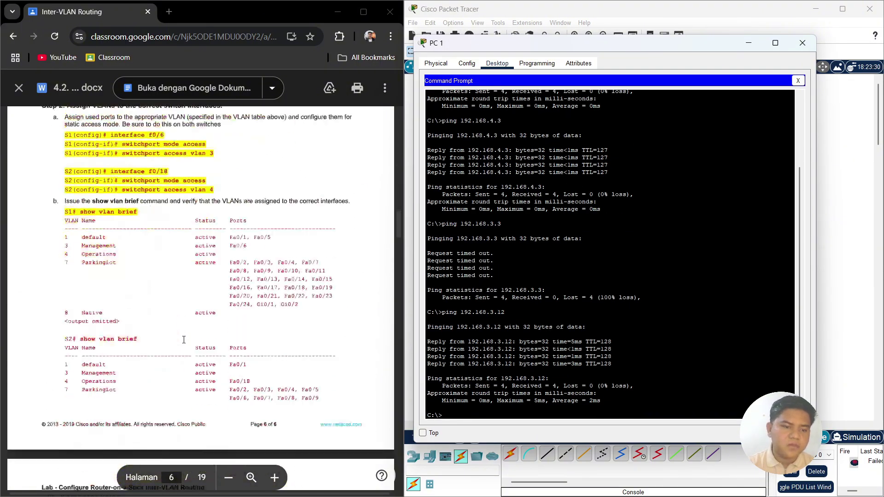
pyautogui.scroll(5, 184, 339)
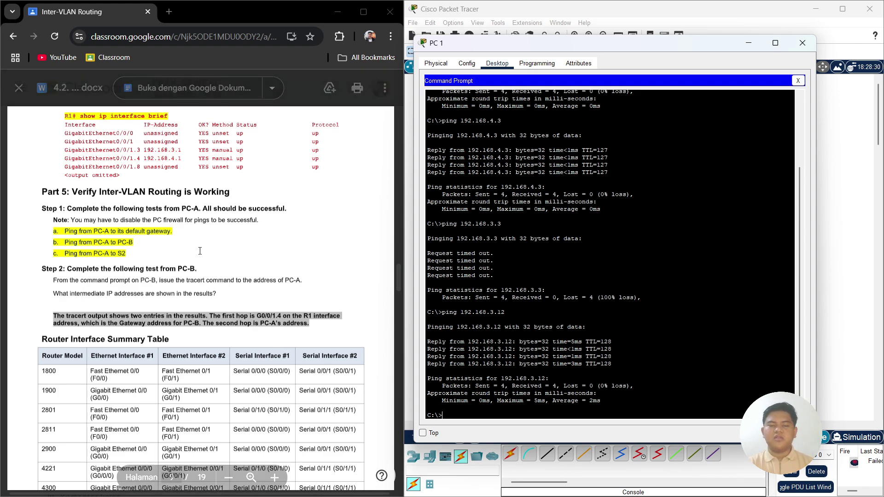
pyautogui.scroll(1, 300, 296)
pyautogui.scroll(10, 299, 296)
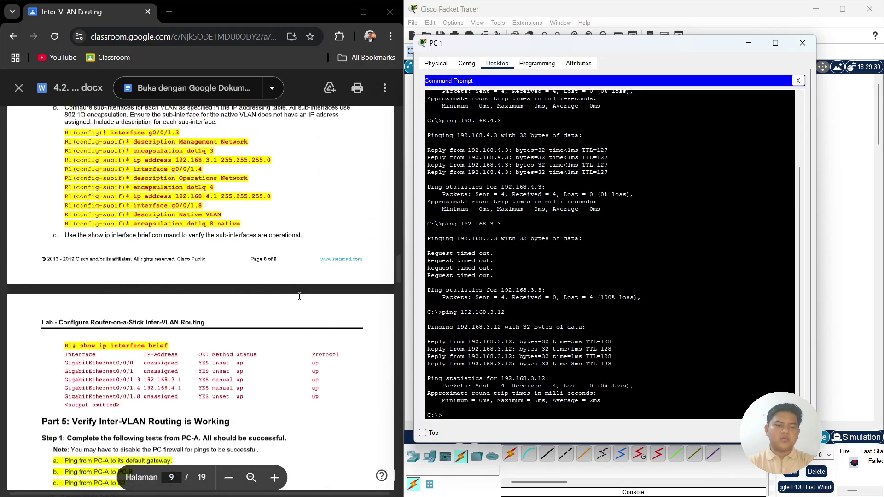
pyautogui.scroll(10, 222, 324)
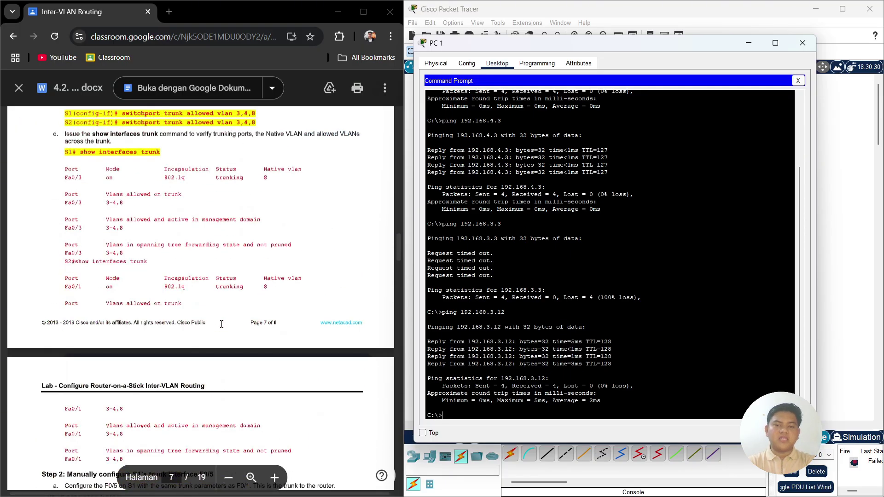
# - Close the lab guide to check the Inter-VLAN Routing assignment page, and reopen the 4.2.8 Lab document at its topology
pyautogui.click(26, 94)
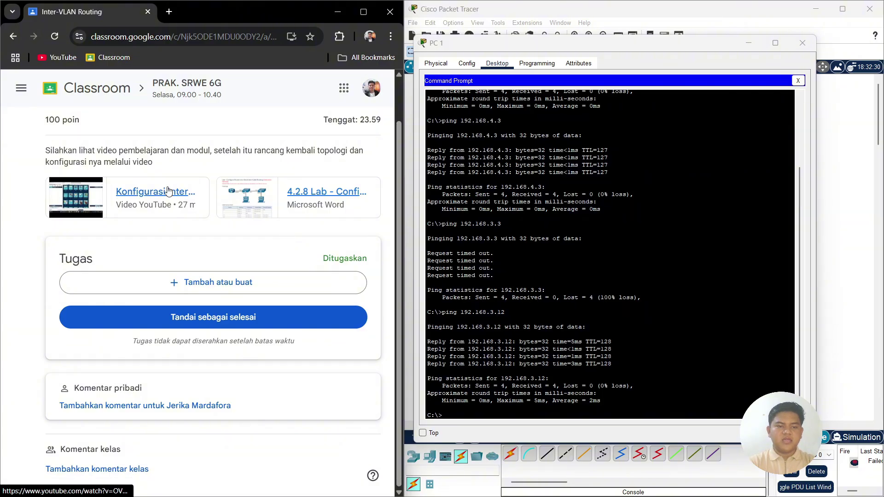
pyautogui.scroll(1, 154, 203)
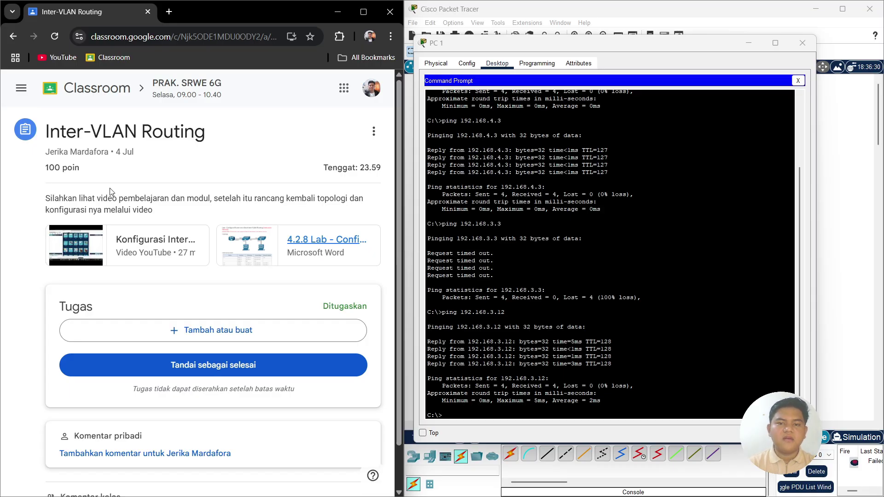
pyautogui.click(316, 240)
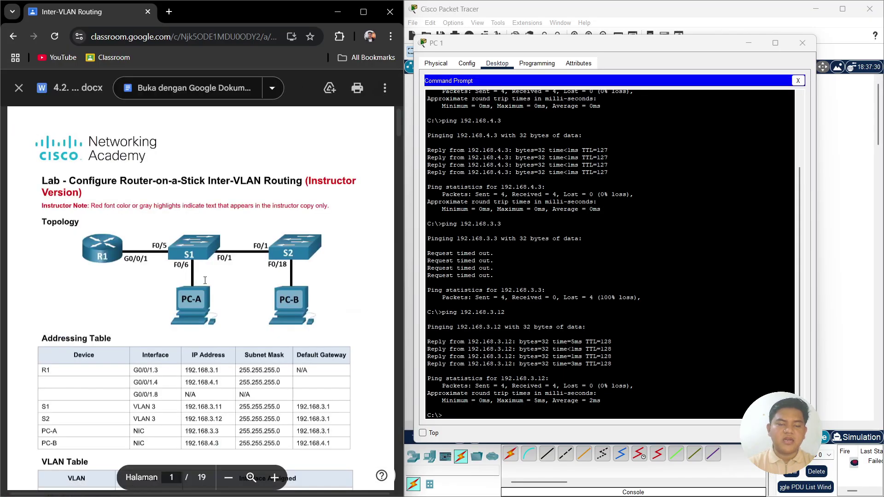